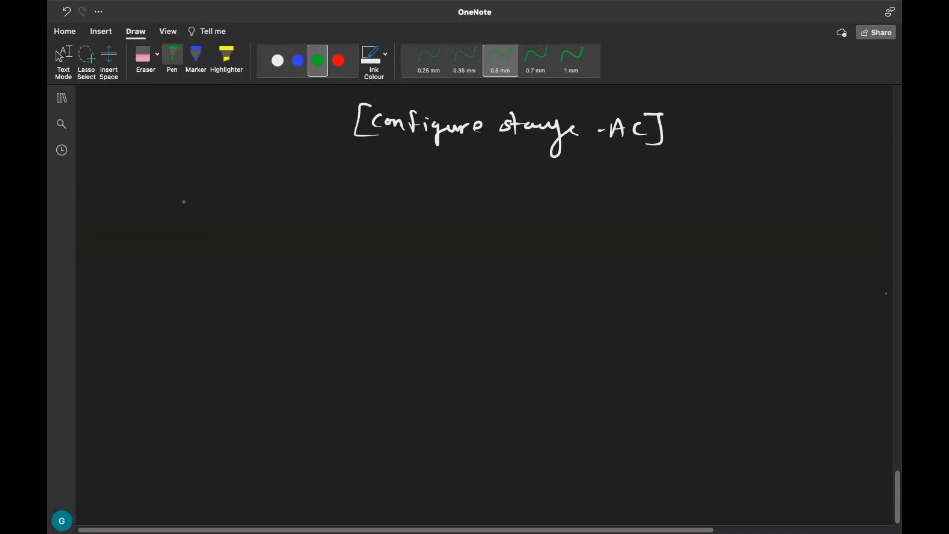
Handwrite 'using -Portal' in green ink on the left of the page
left_click_drag(178, 202, 188, 202)
mouse_move(197, 203)
left_mouse_down()
mouse_move(190, 212)
mouse_move(227, 212)
mouse_move(228, 237)
mouse_move(254, 210)
mouse_move(283, 204)
left_mouse_up()
mouse_move(287, 199)
left_mouse_down()
mouse_move(292, 216)
mouse_move(306, 204)
mouse_move(316, 214)
left_mouse_up()
left_click_drag(319, 191, 323, 217)
Write 'Azure storage Explorer' in red ink on the right, with an opening bracket
left_click(338, 61)
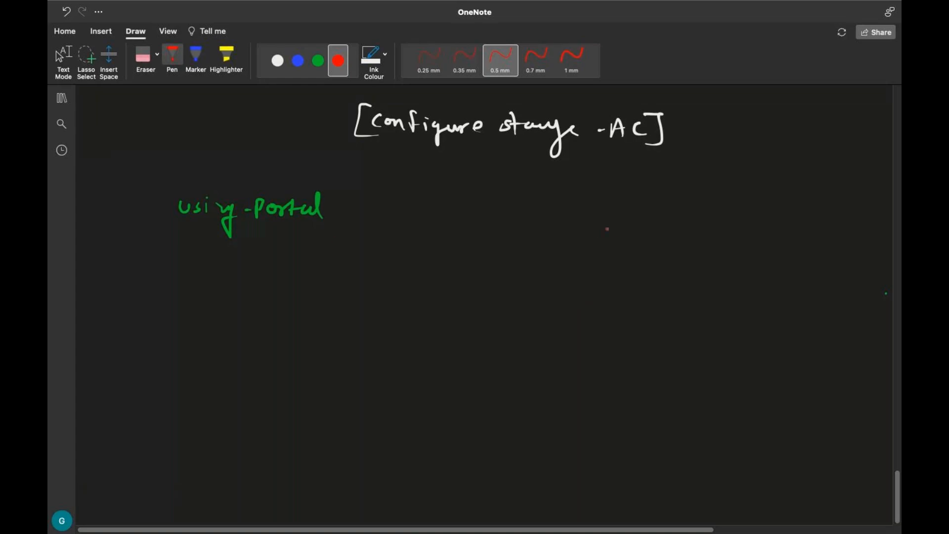
mouse_move(618, 208)
left_mouse_down()
mouse_move(625, 192)
mouse_move(632, 203)
left_mouse_up()
mouse_move(637, 196)
left_mouse_down()
mouse_move(653, 210)
mouse_move(762, 203)
mouse_move(731, 198)
left_mouse_up()
left_click_drag(762, 203, 806, 209)
left_click_drag(808, 200, 817, 207)
mouse_move(816, 200)
left_mouse_down()
mouse_move(809, 207)
mouse_move(824, 218)
left_mouse_up()
mouse_move(822, 201)
left_mouse_down()
mouse_move(876, 198)
mouse_move(871, 213)
left_mouse_up()
left_click_drag(616, 185, 616, 214)
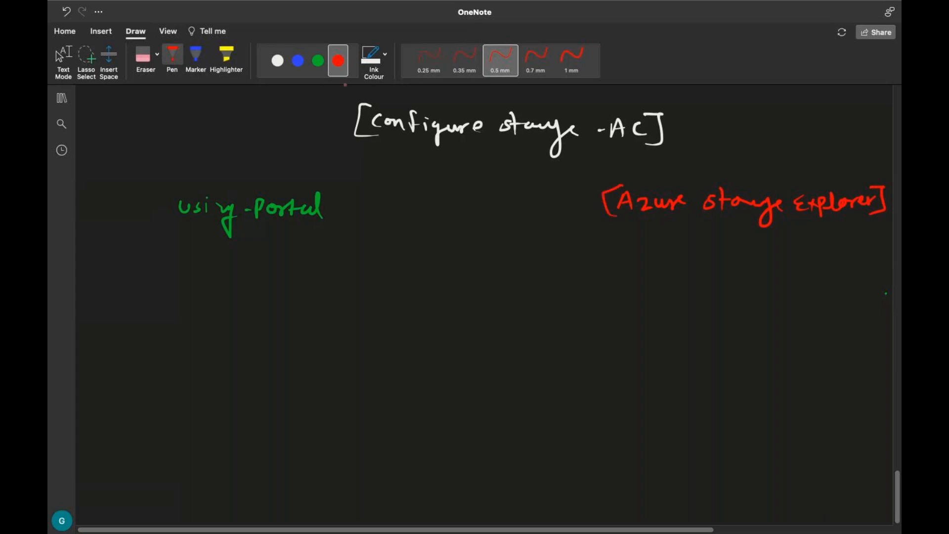
Enclose the green 'using -Portal' label in green brackets
left_click(317, 61)
mouse_move(167, 190)
left_mouse_down()
mouse_move(189, 190)
mouse_move(178, 226)
left_mouse_up()
mouse_move(320, 186)
left_mouse_down()
mouse_move(341, 185)
mouse_move(315, 233)
left_mouse_up()
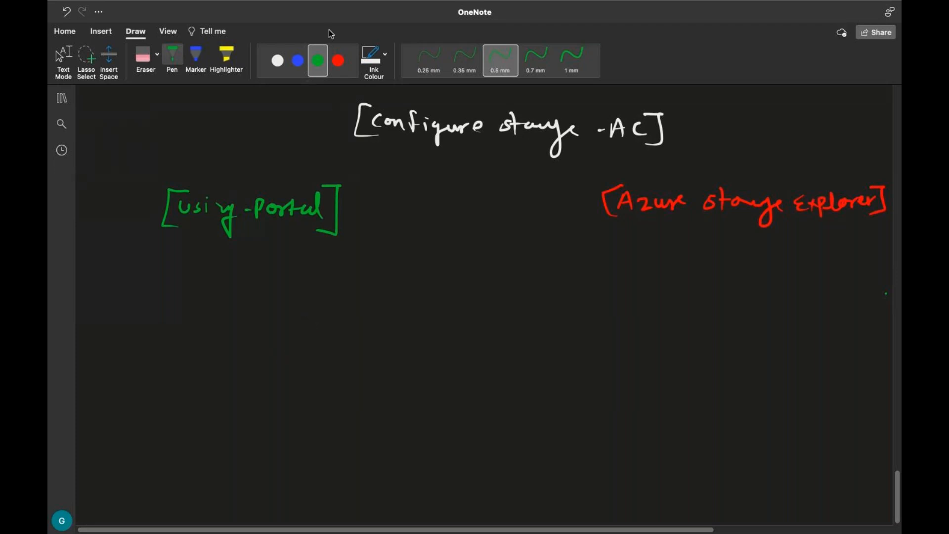
Draw a white box mid-page and label it '(Storage-AC)' in red
left_click(278, 60)
left_click_drag(387, 262, 376, 336)
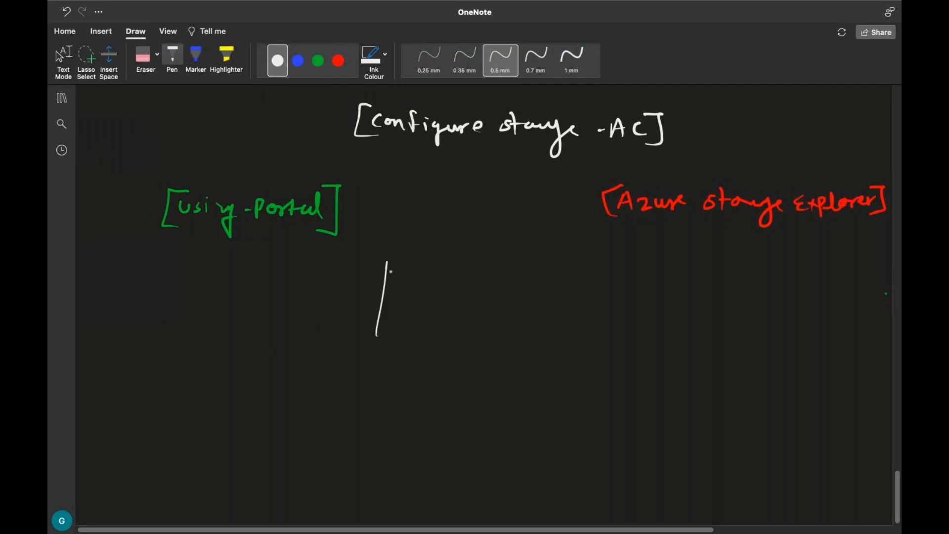
mouse_move(388, 265)
left_mouse_down()
mouse_move(501, 277)
mouse_move(494, 339)
mouse_move(368, 345)
mouse_move(391, 263)
mouse_move(398, 302)
mouse_move(437, 294)
mouse_move(465, 300)
mouse_move(451, 308)
mouse_move(468, 305)
left_mouse_up()
left_click(338, 60)
left_click_drag(456, 298, 469, 296)
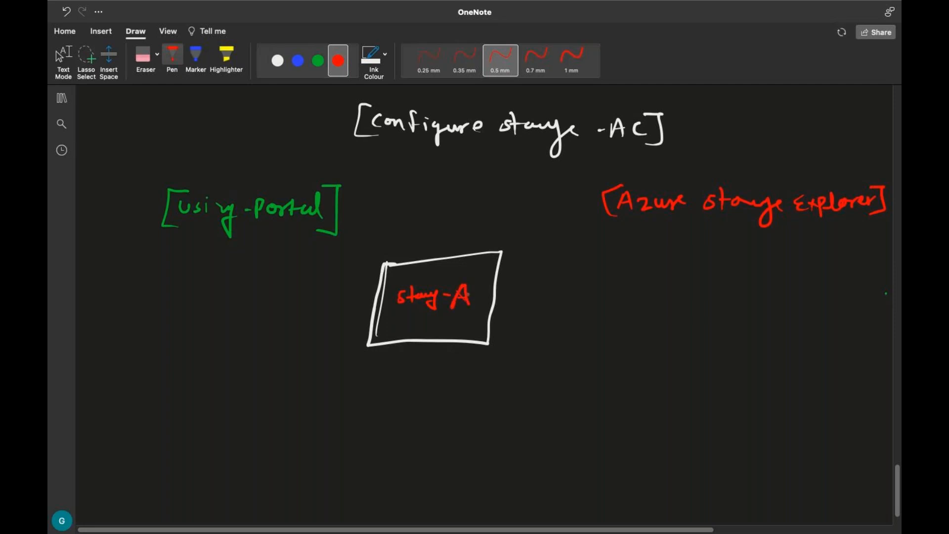
left_click_drag(399, 284, 398, 308)
left_click_drag(473, 285, 470, 308)
Sketch three white computers beneath the box and tick the storage box
left_click(277, 60)
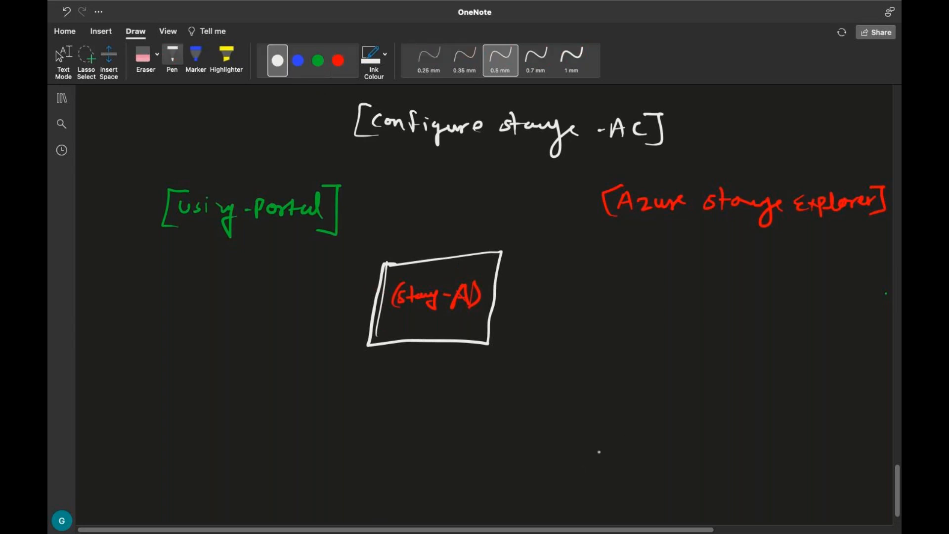
mouse_move(477, 436)
left_mouse_down()
mouse_move(475, 455)
mouse_move(476, 435)
mouse_move(503, 455)
mouse_move(464, 471)
mouse_move(495, 466)
left_mouse_up()
mouse_move(358, 442)
left_mouse_down()
mouse_move(359, 464)
mouse_move(385, 462)
left_mouse_up()
left_click_drag(366, 464, 374, 467)
left_click_drag(258, 444, 256, 469)
mouse_move(258, 443)
left_mouse_down()
mouse_move(293, 459)
mouse_move(292, 467)
mouse_move(263, 467)
mouse_move(277, 479)
left_mouse_up()
left_click_drag(399, 244, 413, 237)
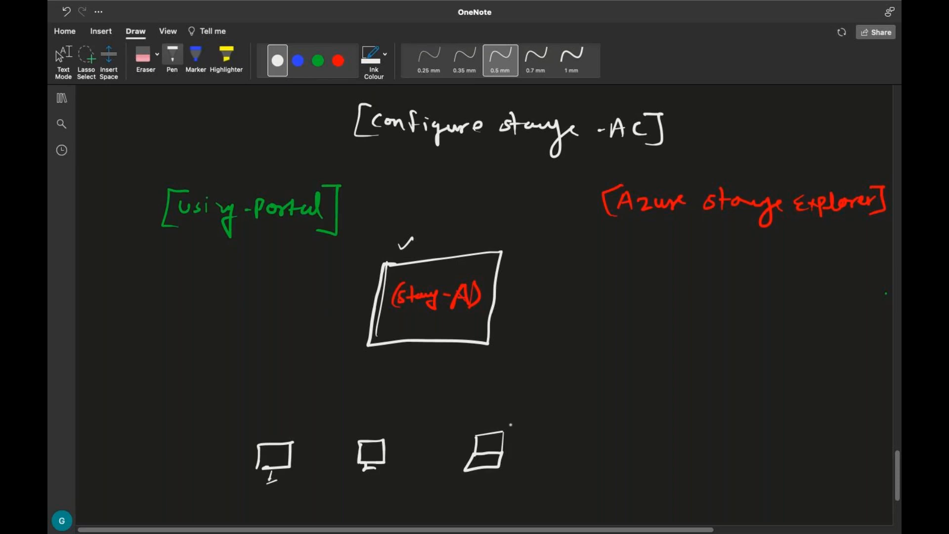
Add a fourth computer, tick Azure storage Explorer, and draw green arrows to the rightmost computer
mouse_move(538, 439)
left_mouse_down()
mouse_move(538, 462)
mouse_move(565, 441)
mouse_move(532, 462)
mouse_move(561, 477)
mouse_move(564, 455)
left_mouse_up()
left_click_drag(729, 168, 751, 157)
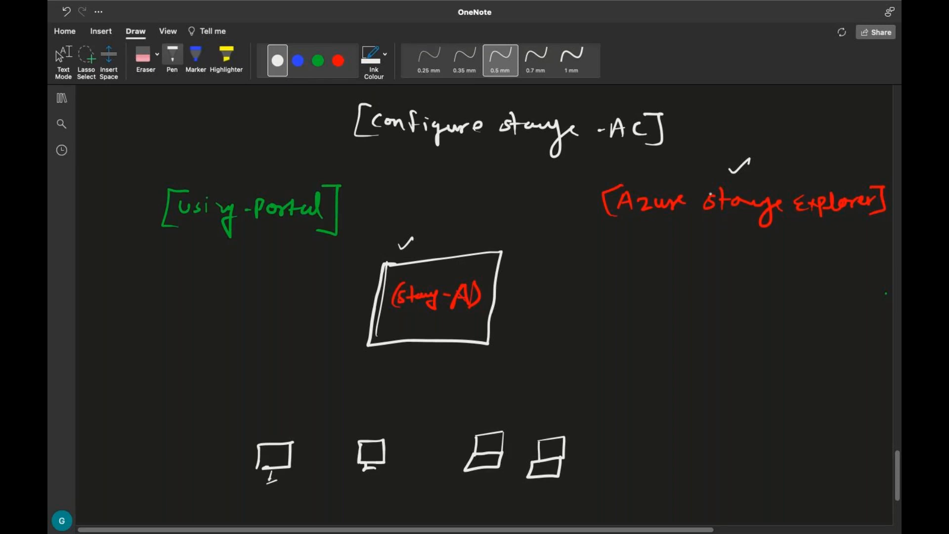
left_click(318, 60)
mouse_move(736, 223)
left_mouse_down()
mouse_move(727, 334)
mouse_move(581, 443)
mouse_move(584, 454)
left_mouse_up()
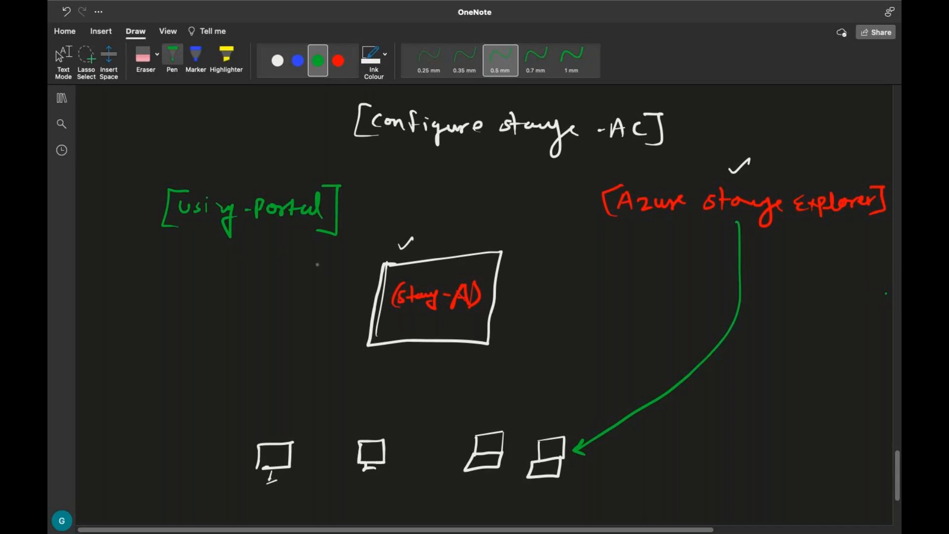
mouse_move(615, 463)
left_mouse_down()
mouse_move(579, 466)
mouse_move(627, 473)
left_mouse_up()
left_click_drag(621, 458, 670, 467)
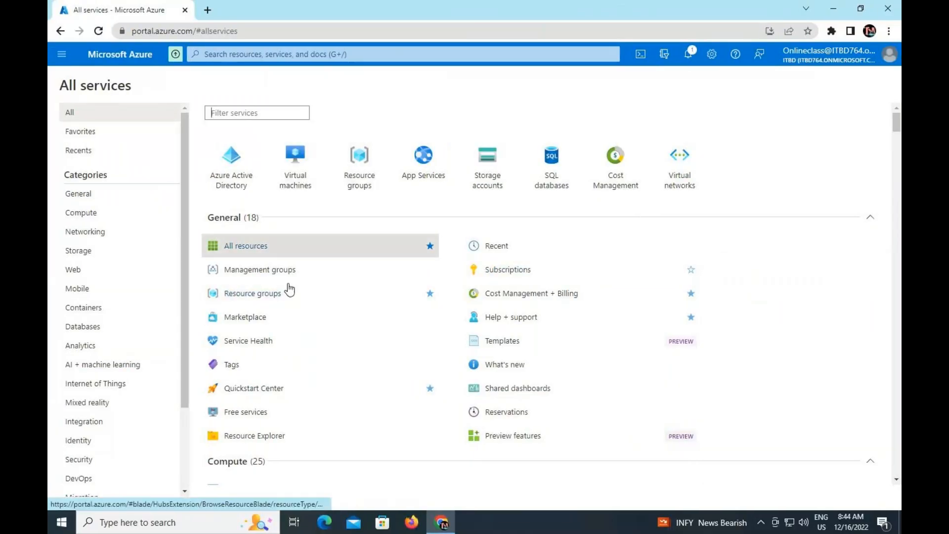
Open Storage > Storage accounts and briefly view the signed-in account details
left_click(78, 250)
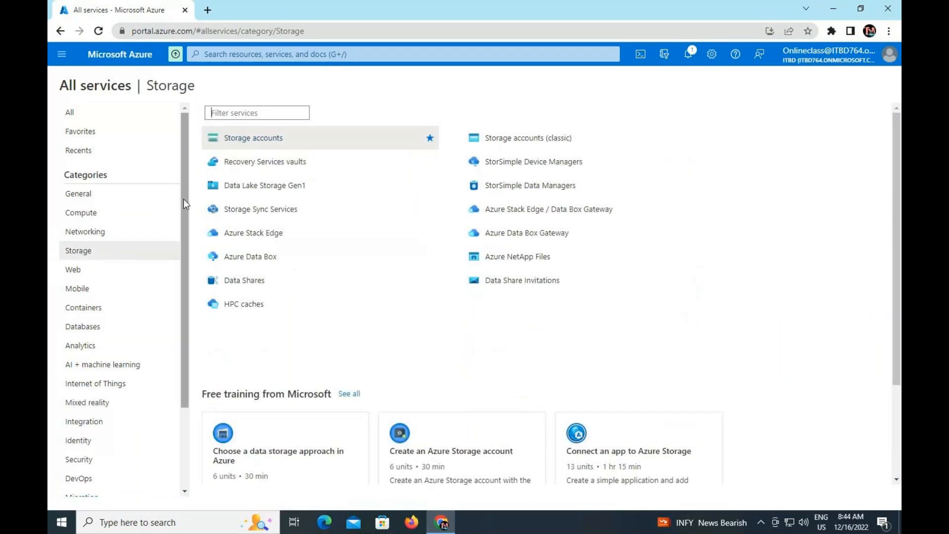
left_click(266, 137)
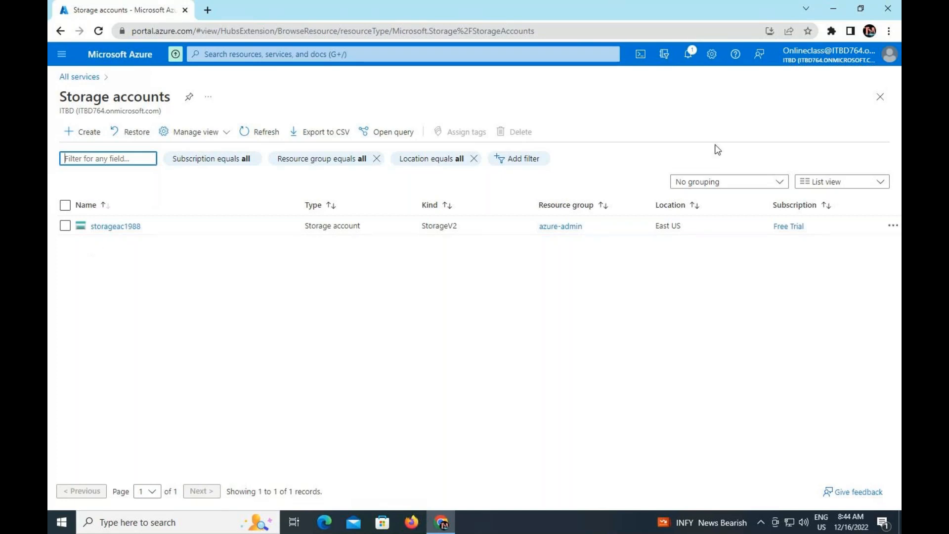
left_click(826, 59)
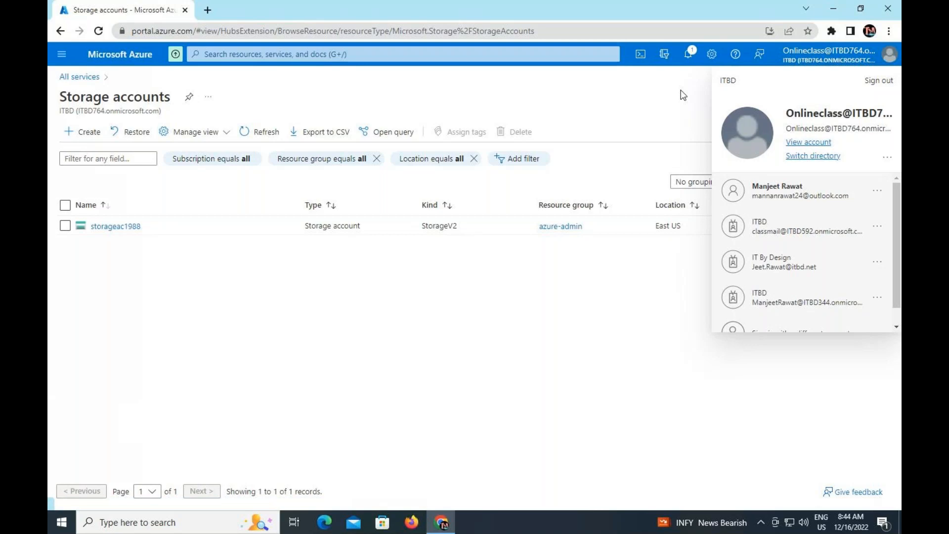
left_click(642, 121)
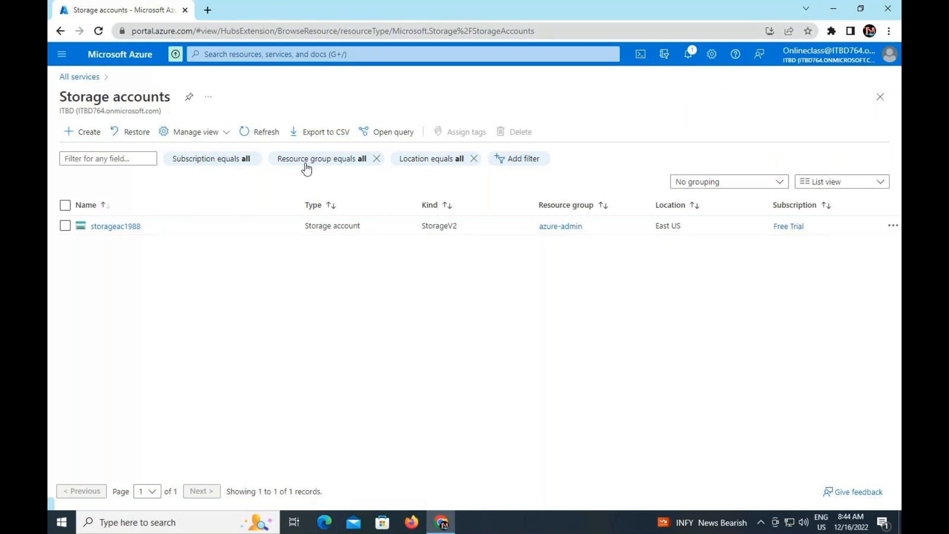
Glance at the OneNote desktop, return to the portal, and open a new browser tab
key("ctrl+Right")
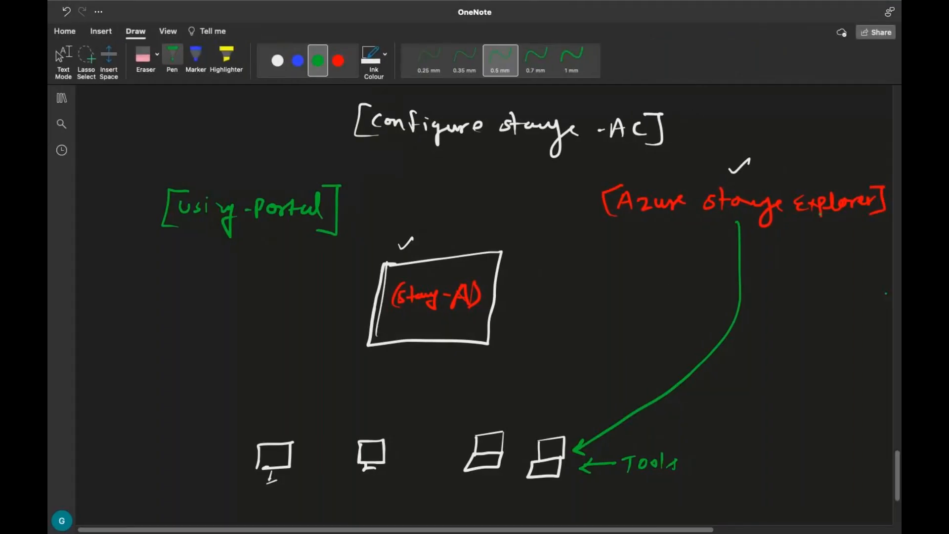
key("ctrl+super+Left")
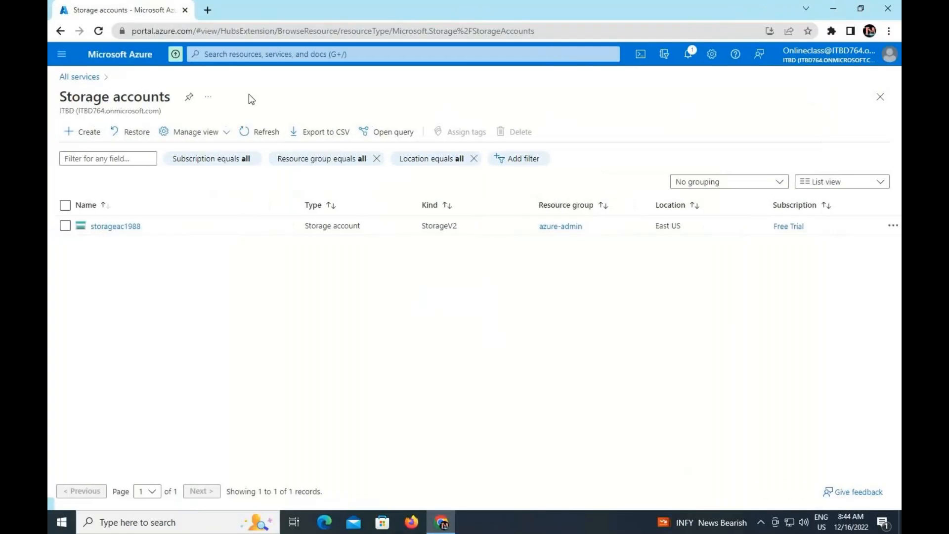
left_click(207, 9)
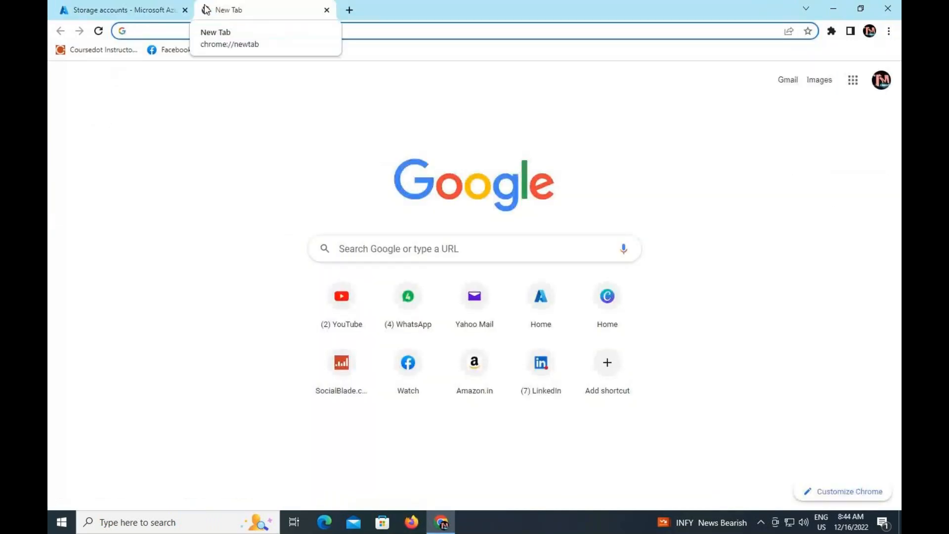
Google 'download azure storage explorer' and open Microsoft's Azure Storage Explorer product page
type("goo")
key("Return")
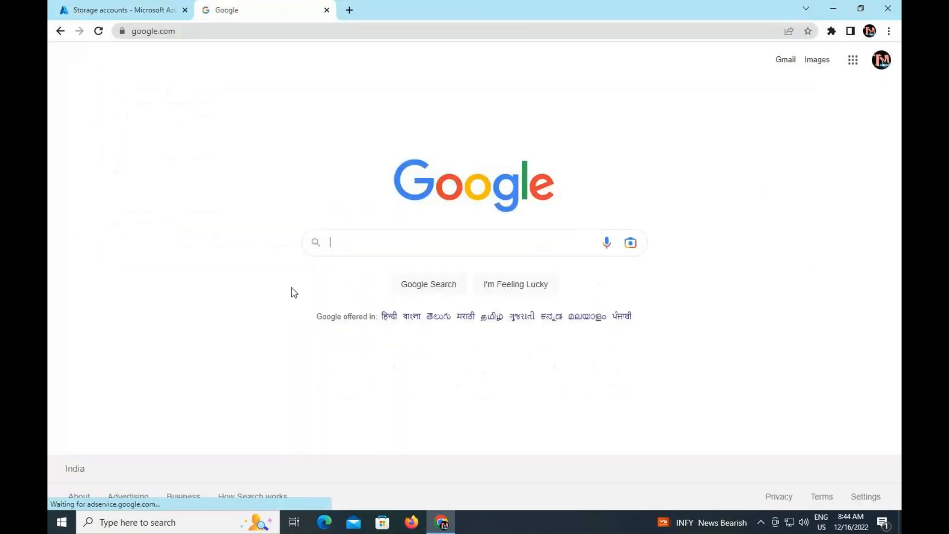
type("dow")
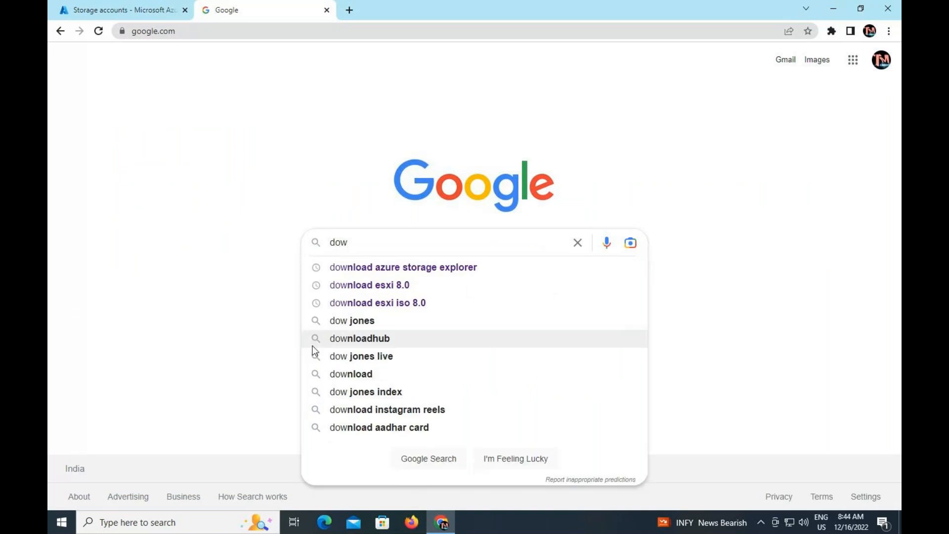
left_click(313, 350)
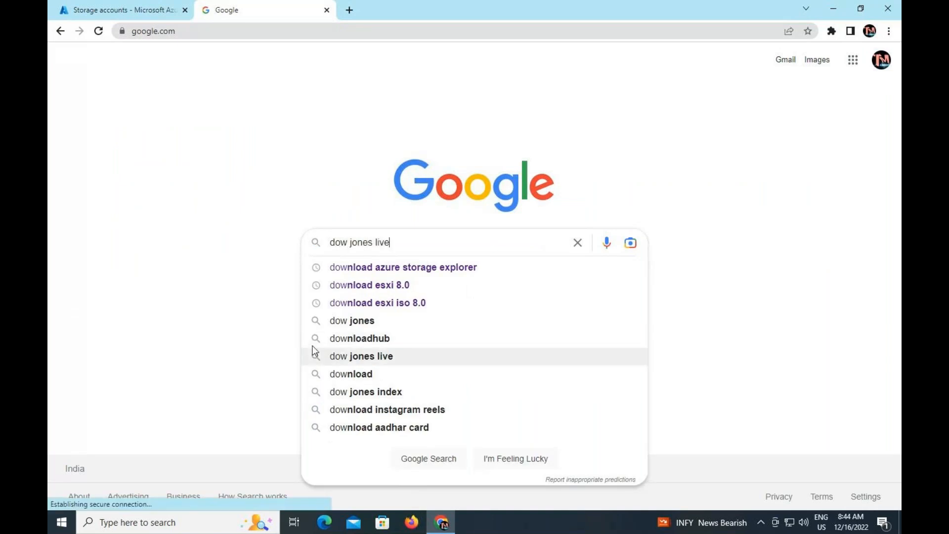
left_click(438, 267)
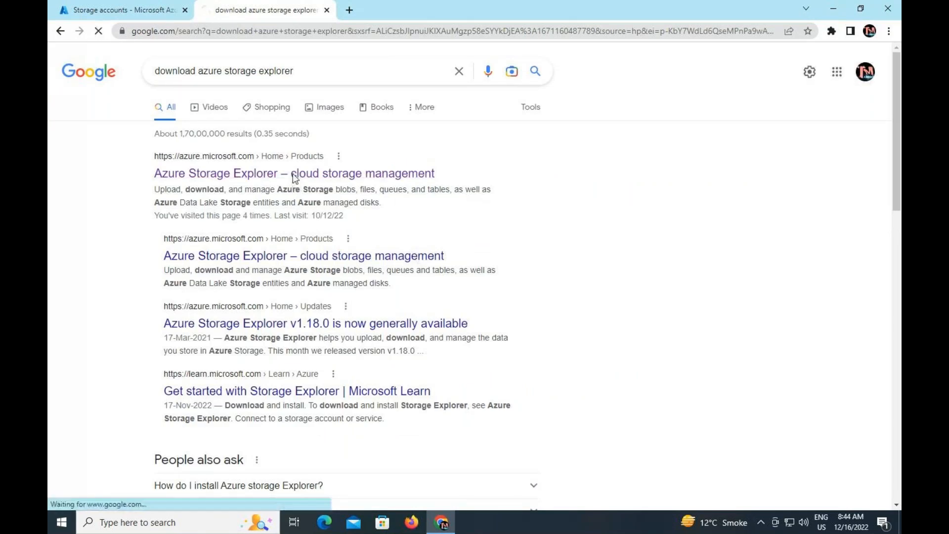
left_click(295, 174)
Download the Windows Storage Explorer installer and set it to open when done
left_click(183, 258)
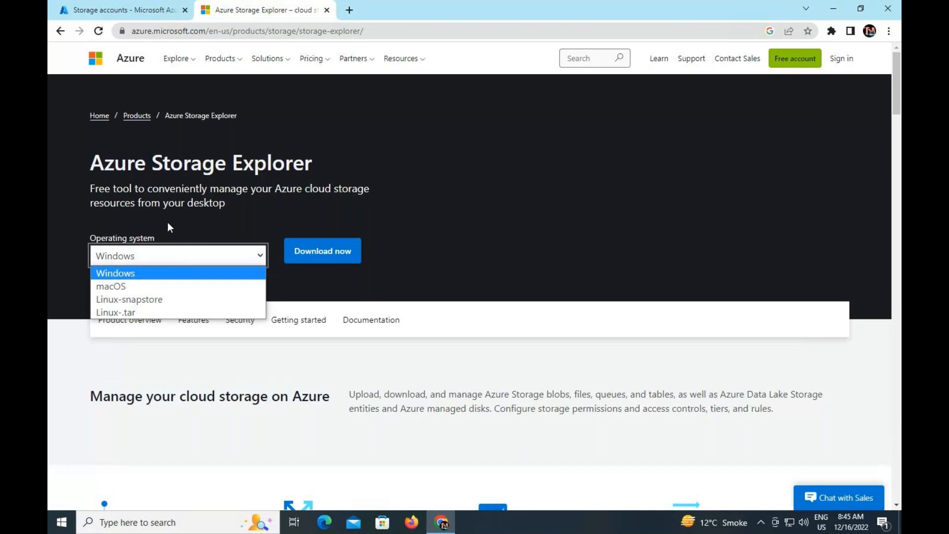
left_click(316, 255)
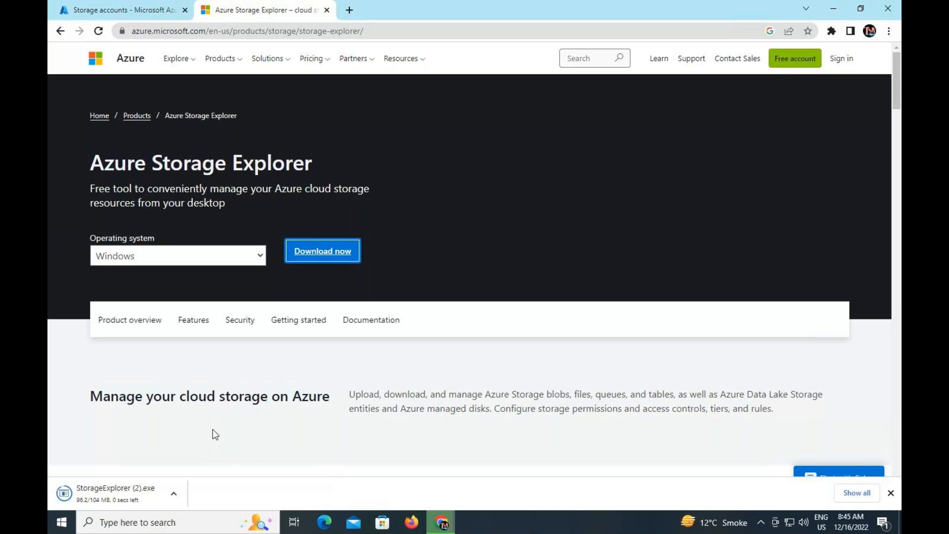
left_click(176, 492)
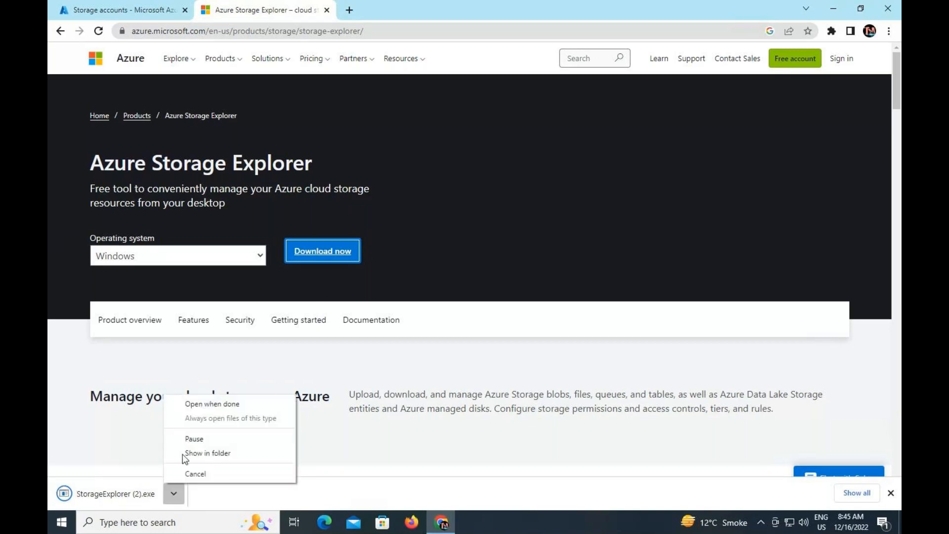
left_click(204, 403)
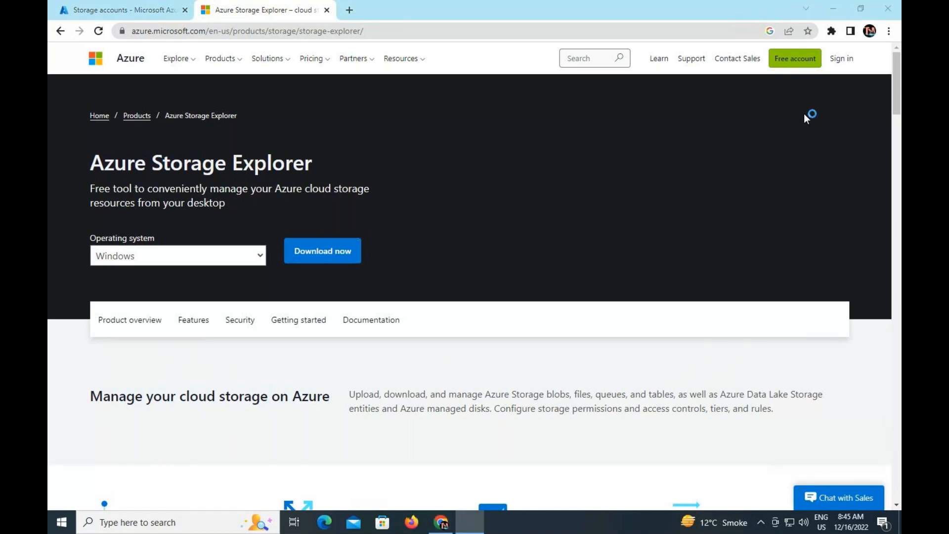
Accept the license, install Storage Explorer 1.27.0, finish with Launch, and close the download tab
left_click(375, 341)
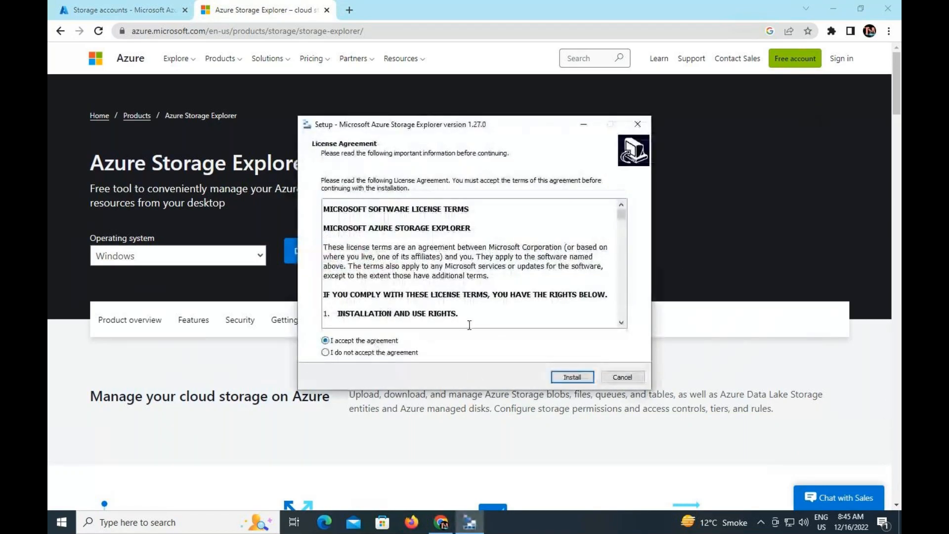
left_click(572, 377)
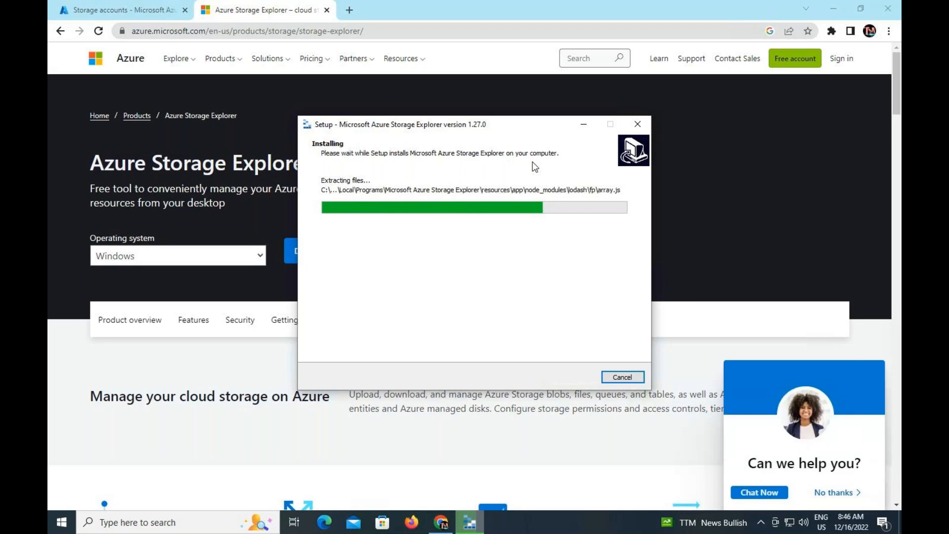
left_click(840, 492)
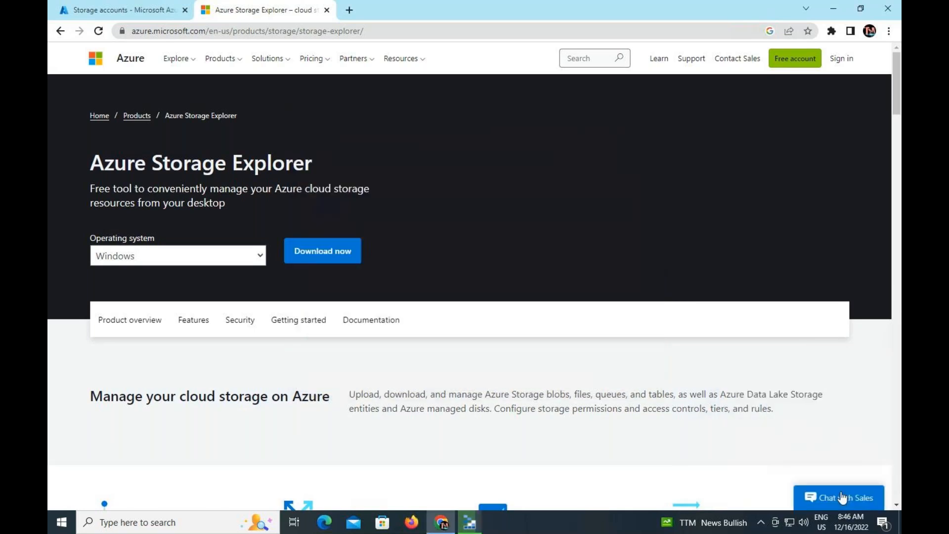
left_click(472, 523)
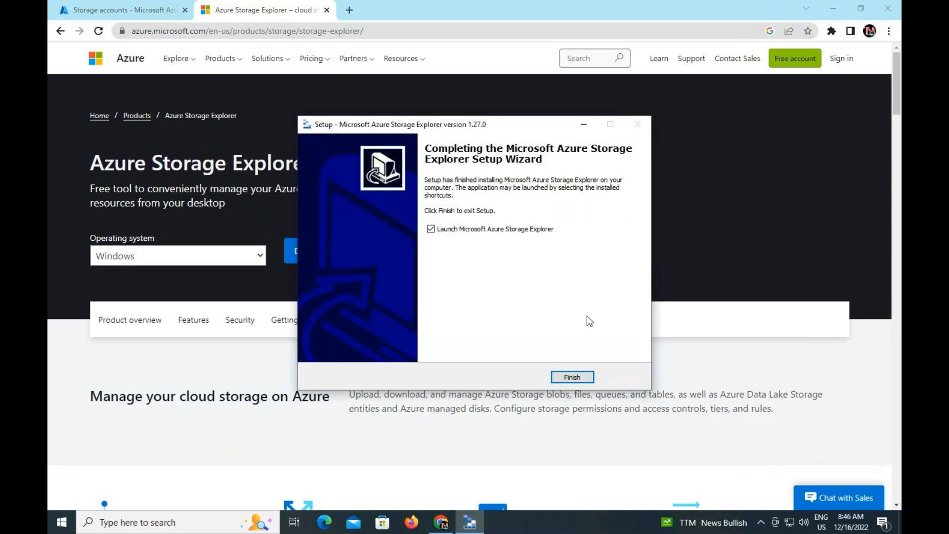
left_click(576, 376)
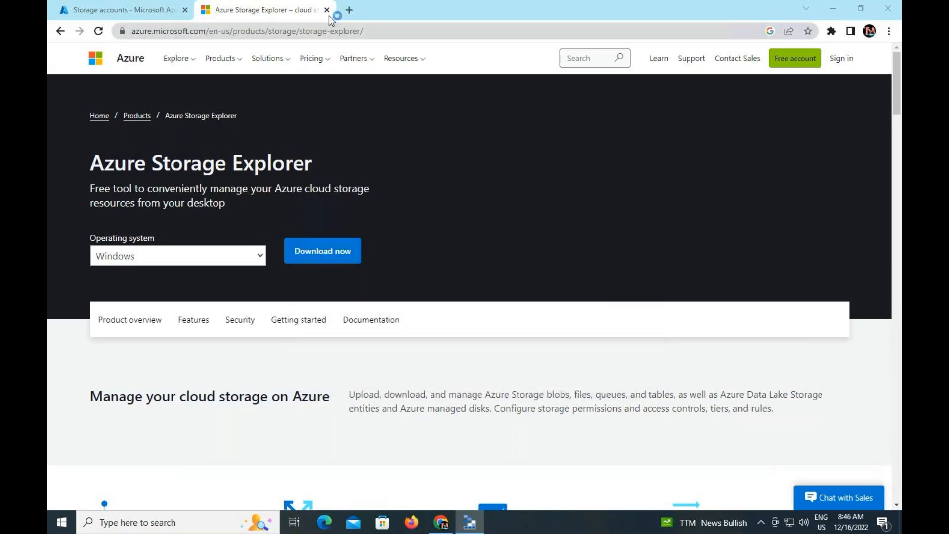
left_click(326, 11)
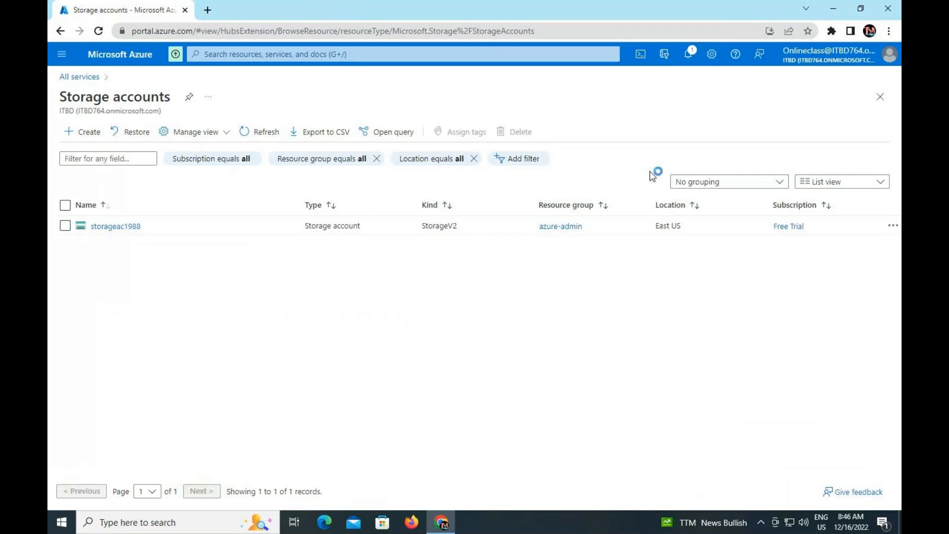
Minimize Chrome and refresh the desktop twice while Storage Explorer launches
left_click(832, 11)
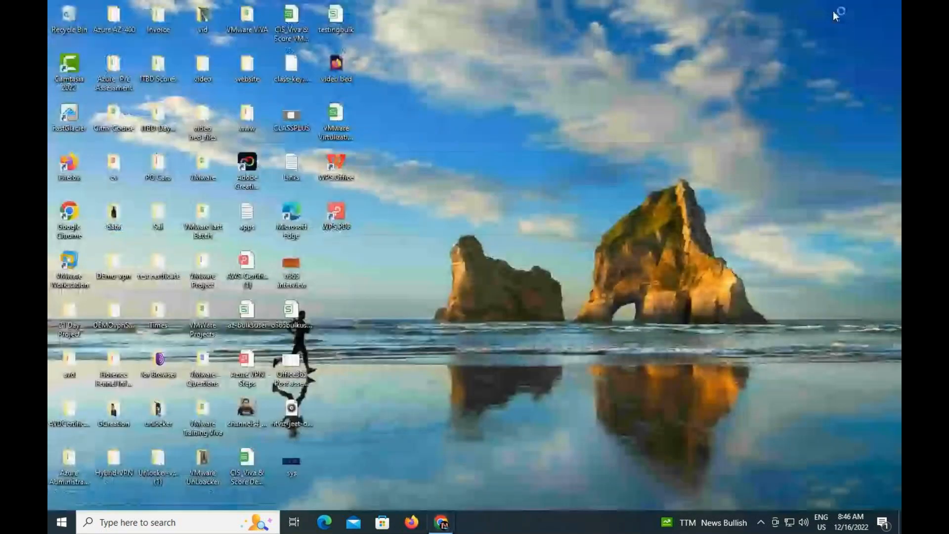
right_click(457, 93)
left_click(493, 129)
right_click(494, 131)
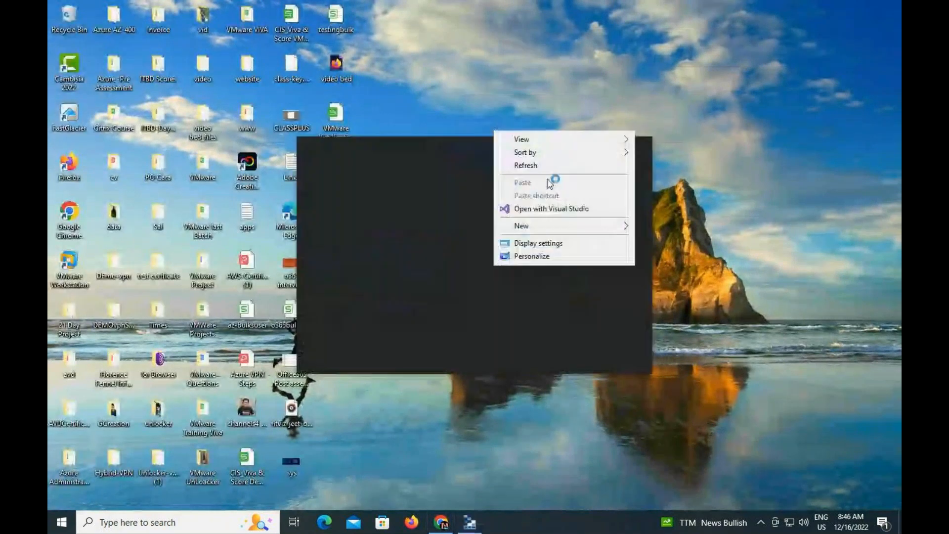
left_click(530, 168)
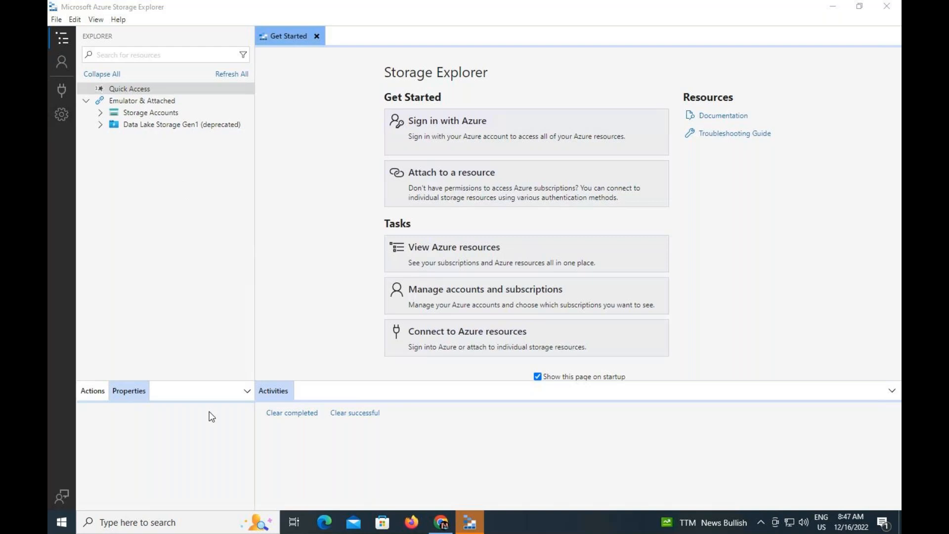
Expand Storage Accounts, inspect trainingstorage19885-SAS, then collapse the tree
left_click(103, 112)
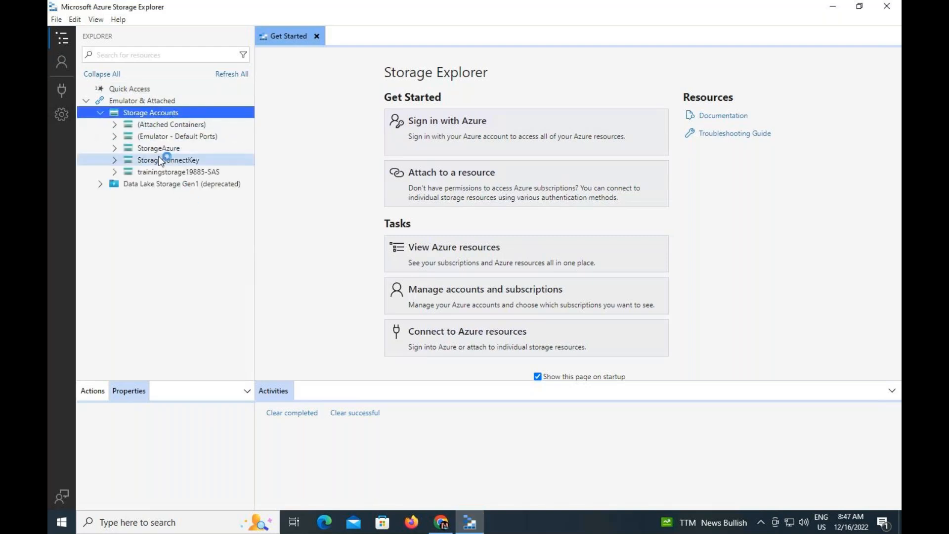
left_click(165, 172)
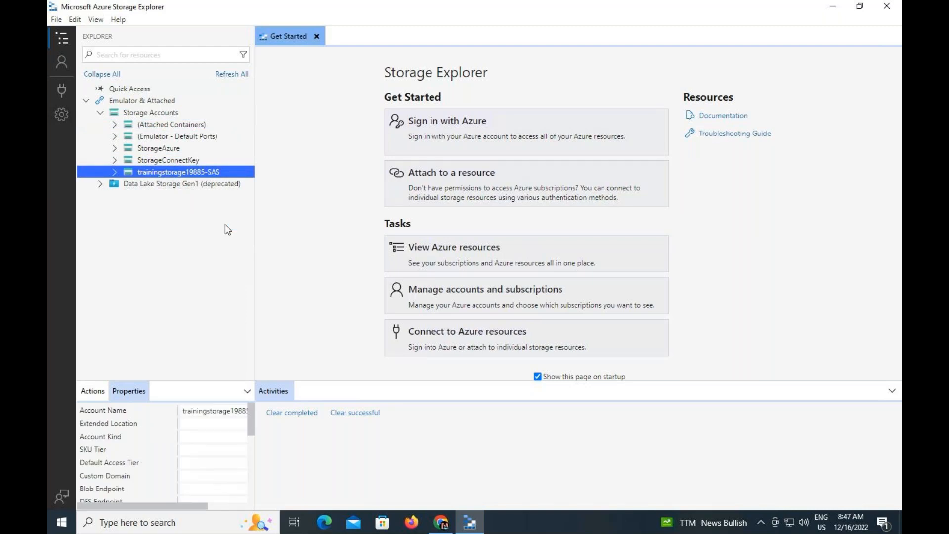
left_click(114, 172)
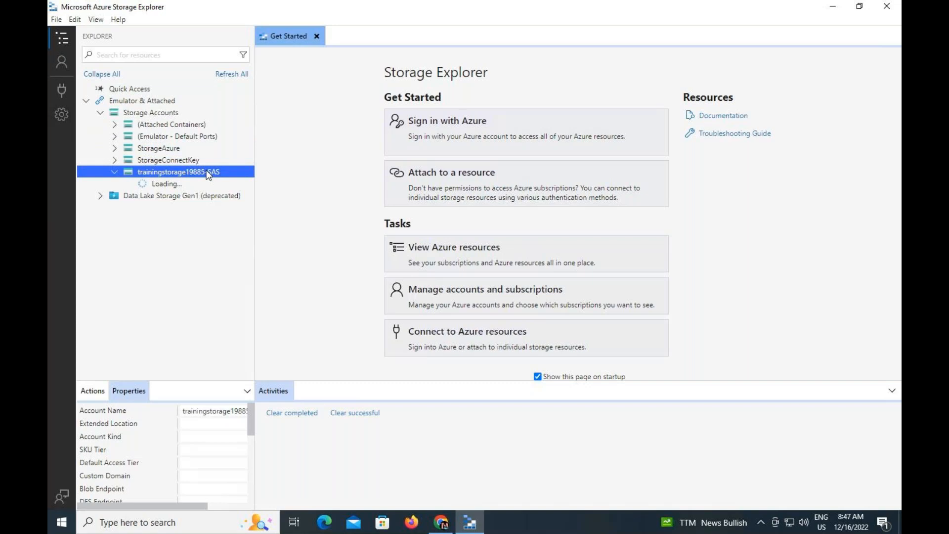
left_click(100, 113)
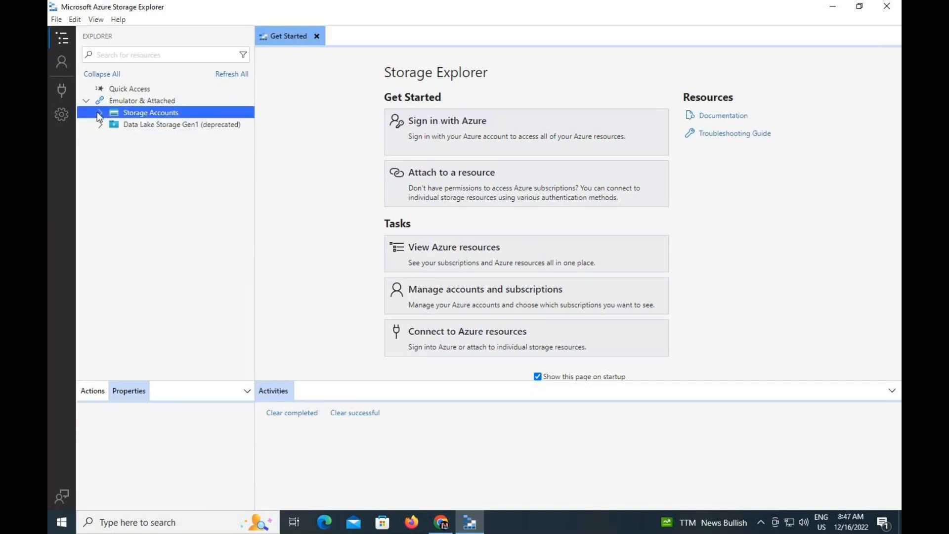
Start connecting a new Azure storage resource from the Connect icon
right_click(64, 90)
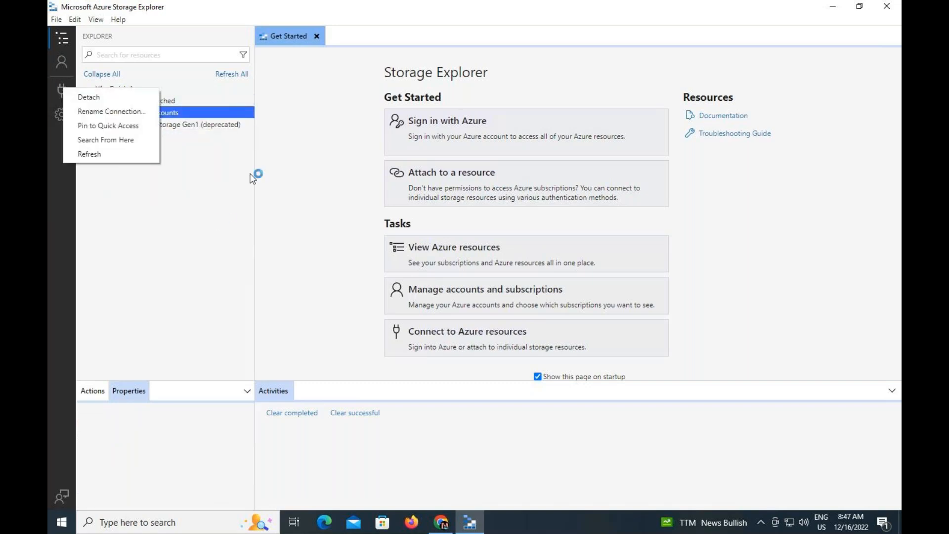
left_click(219, 214)
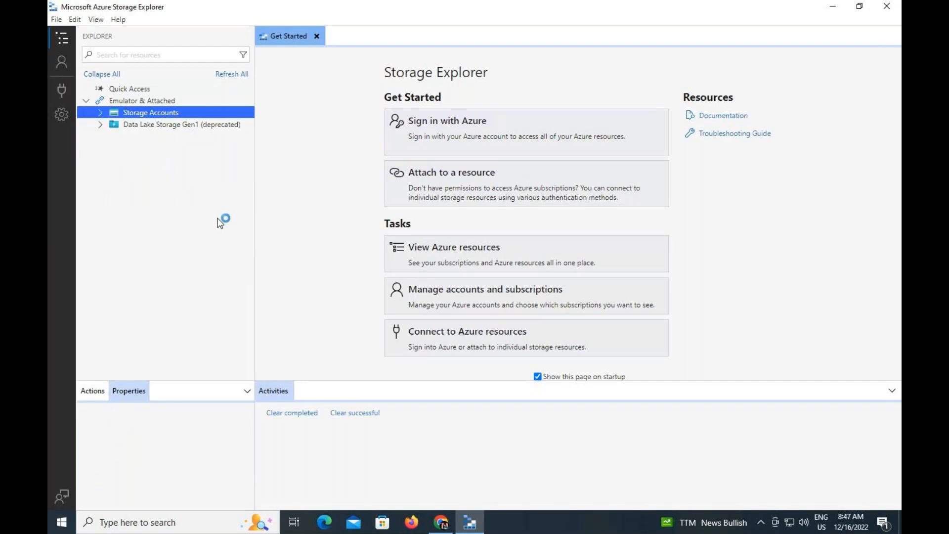
left_click(63, 91)
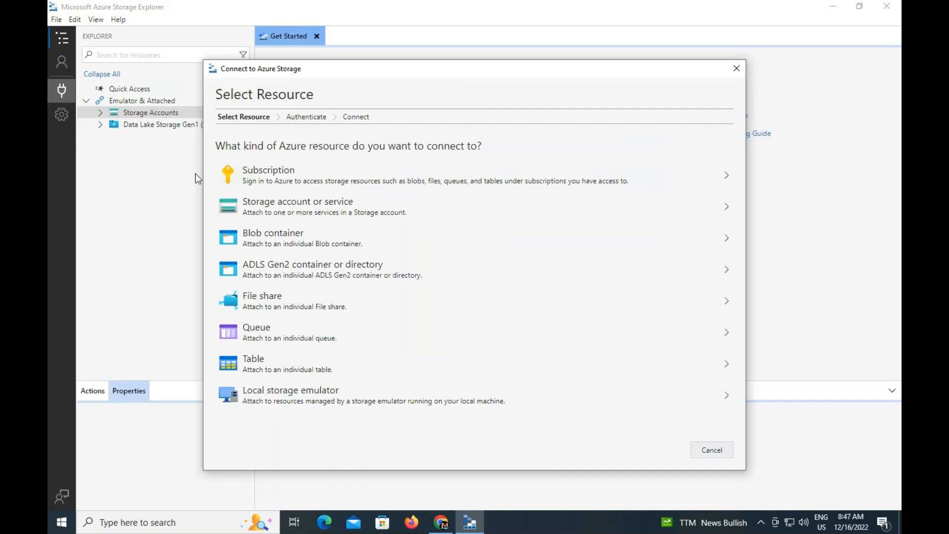
key("ctrl+Left")
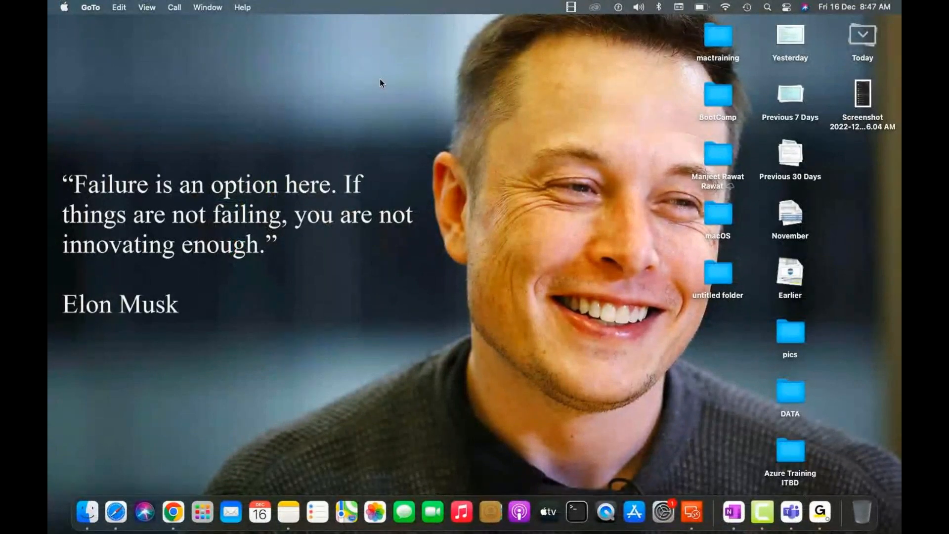
key("ctrl+Right")
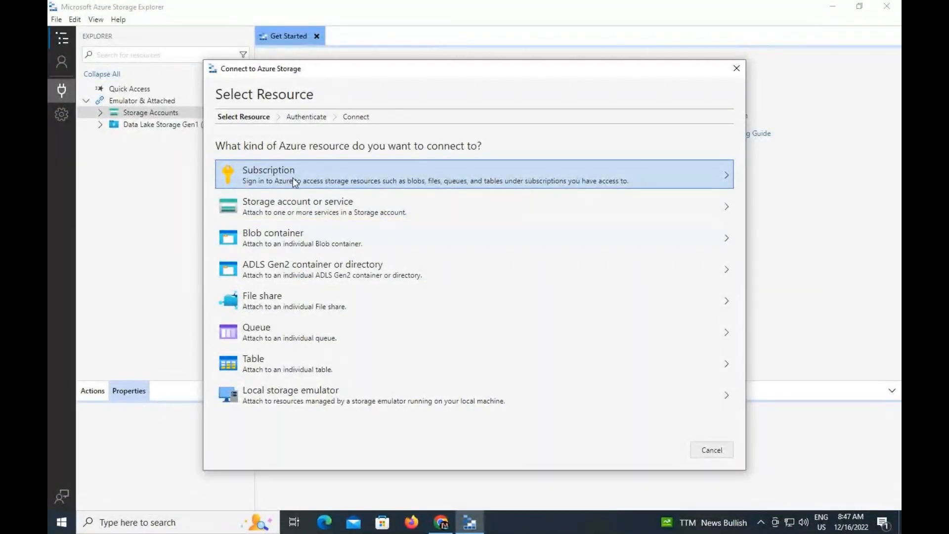
left_click(256, 171)
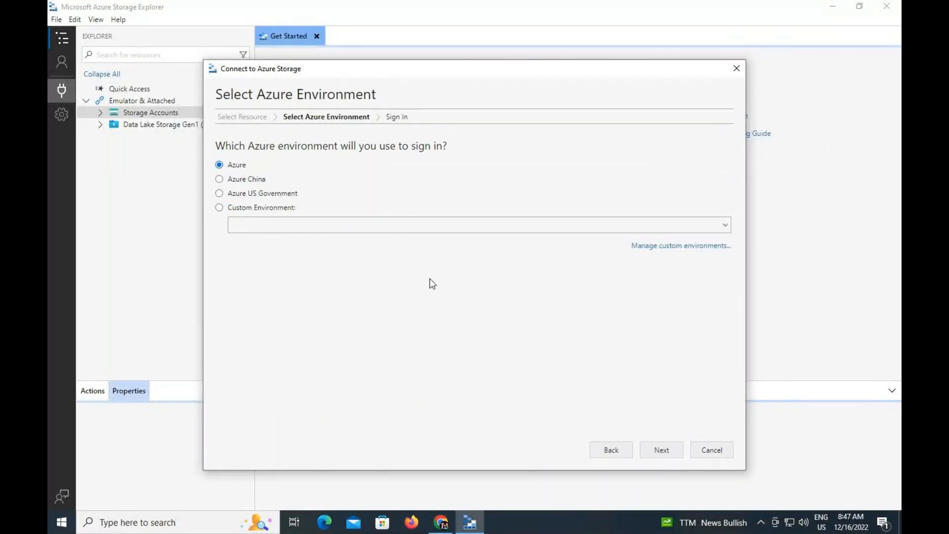
left_click(623, 454)
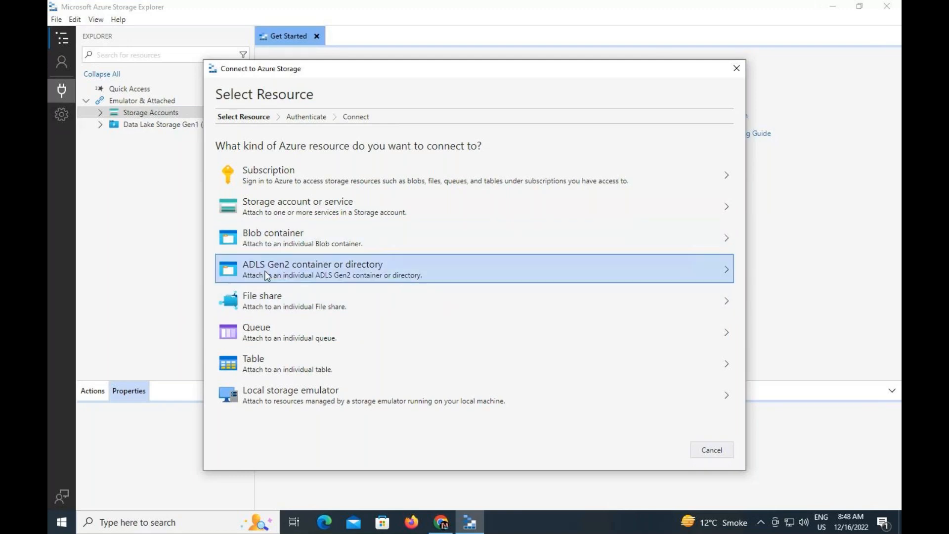
Choose Storage account or service using Account name and key, and continue
left_click(272, 209)
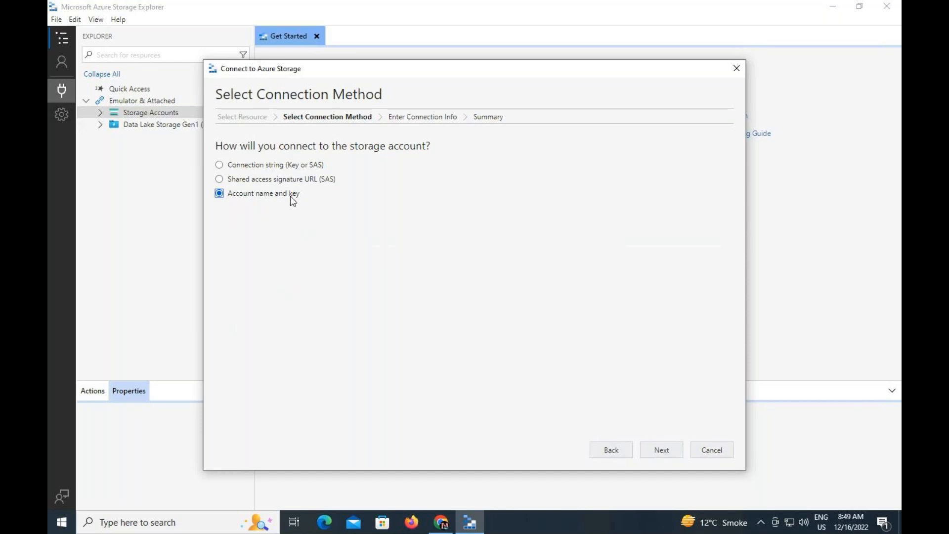
left_click(275, 181)
left_click(256, 199)
left_click(663, 449)
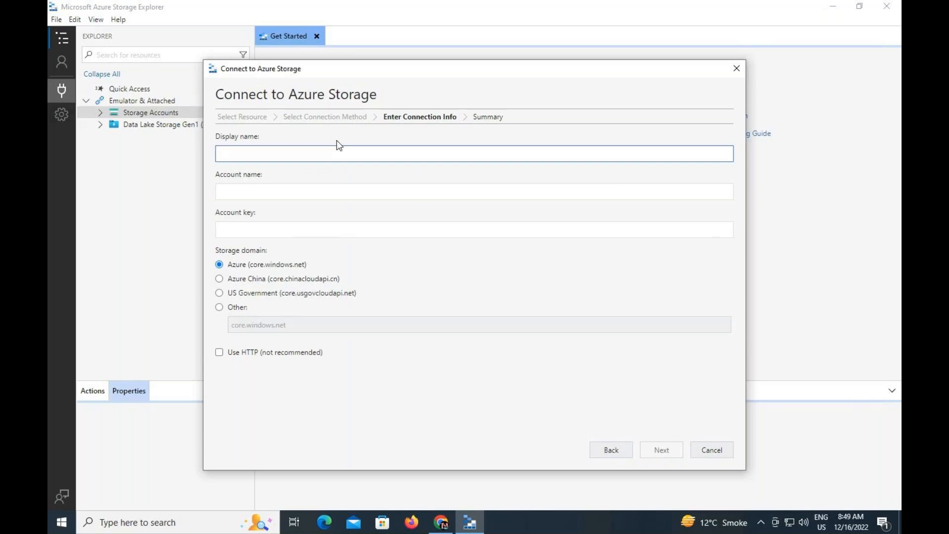
Enter display name 'test-storage1988' and move to the account name field
left_click(267, 157)
type("test-storage1988")
left_click(244, 192)
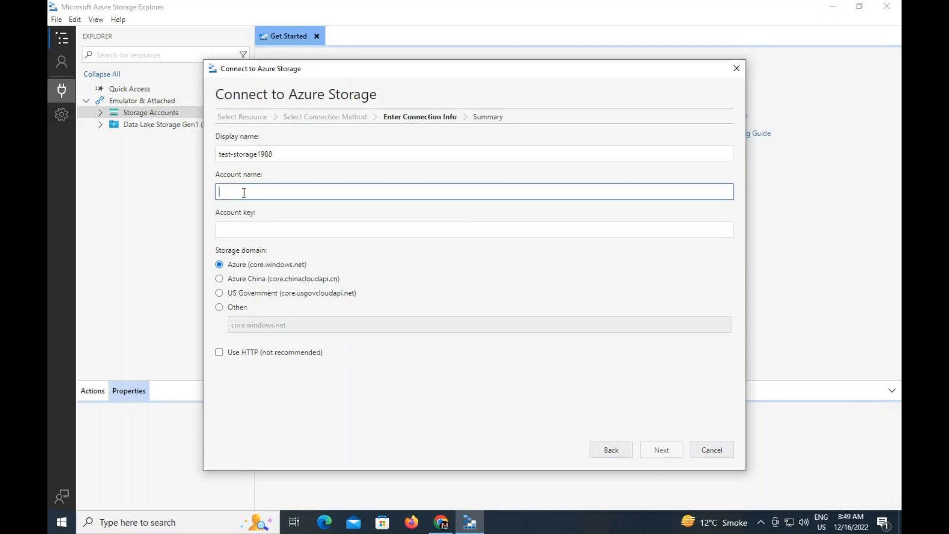
Copy the account name storageac1988 from the portal into Storage Explorer's connection dialog
left_click(438, 526)
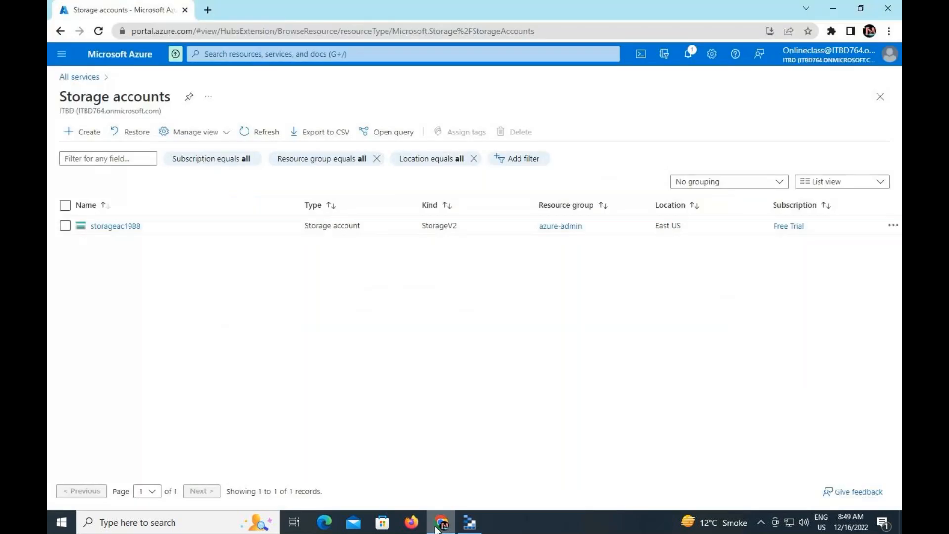
left_click(116, 227)
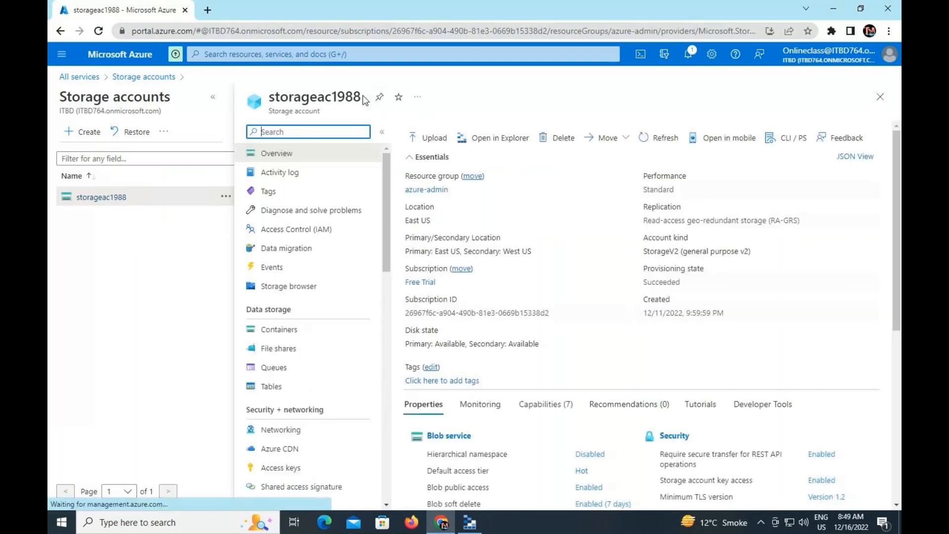
left_click_drag(365, 100, 269, 89)
key("ctrl+c")
right_click(287, 91)
left_click(314, 101)
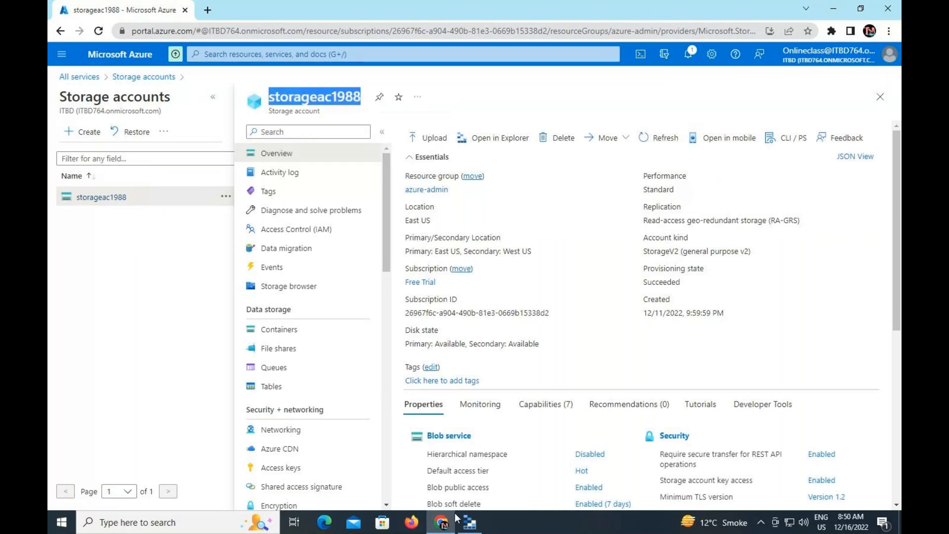
left_click(470, 522)
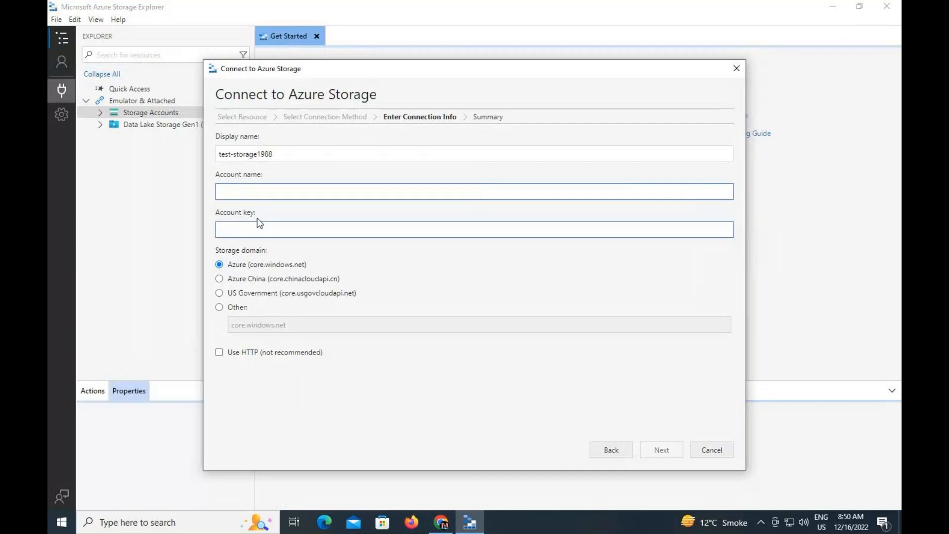
key("ctrl+v")
left_click(292, 230)
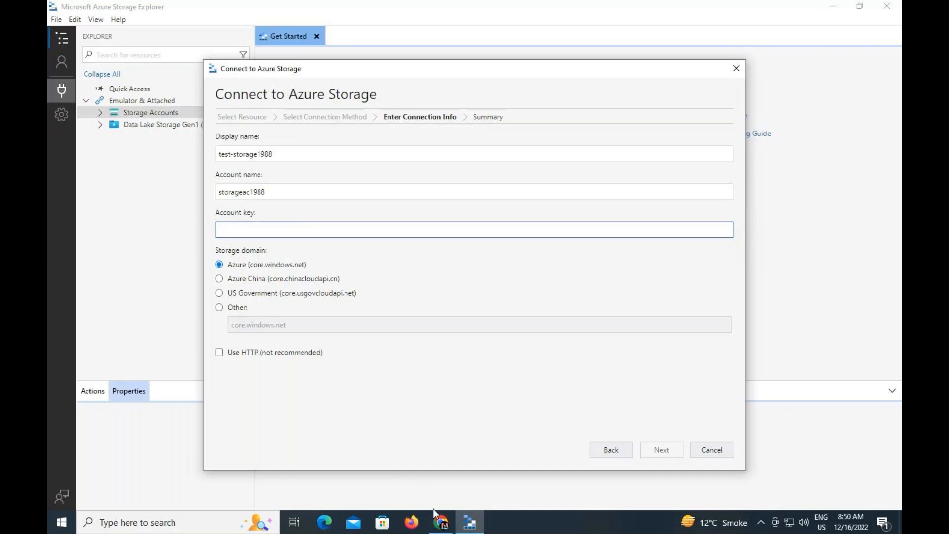
Reveal and copy key1 from storageac1988's Access keys page for the Account key field
left_click(441, 522)
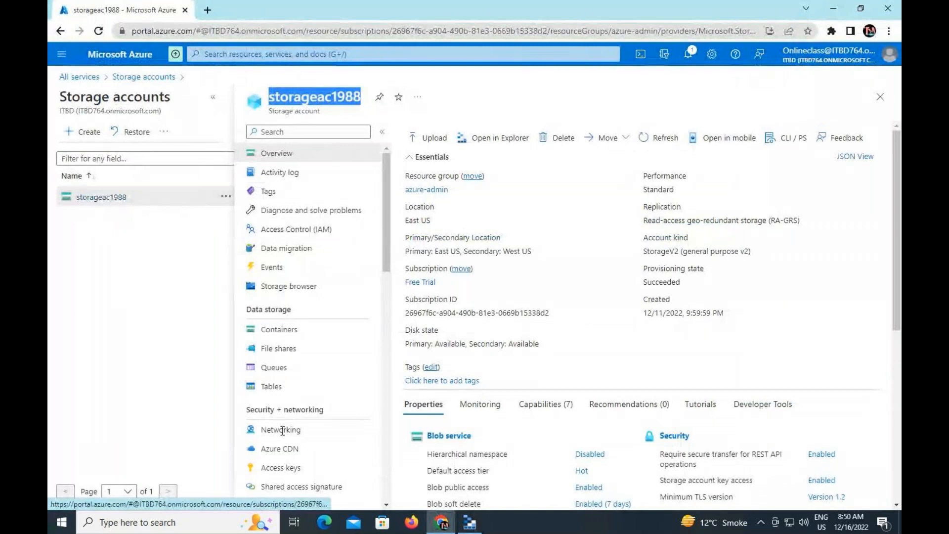
scroll(267, 455, "down", 1)
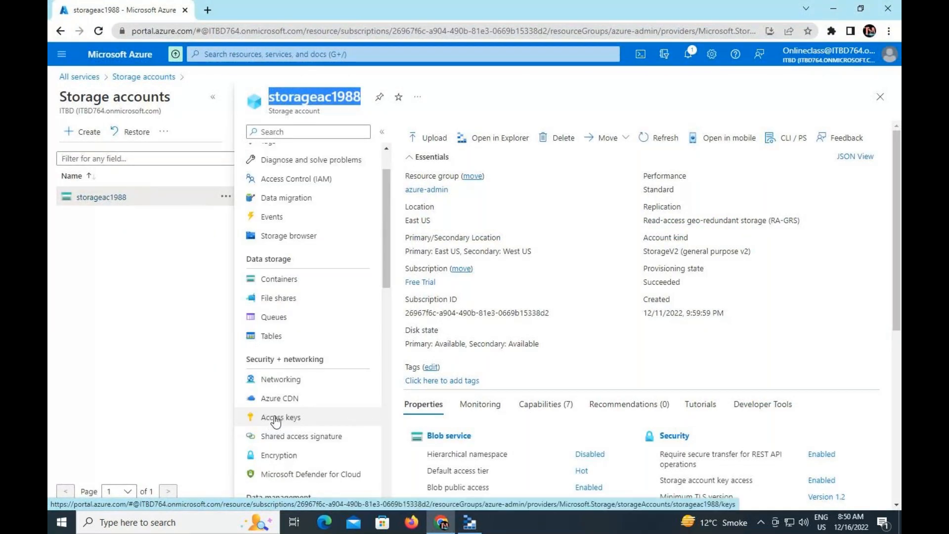
left_click(274, 420)
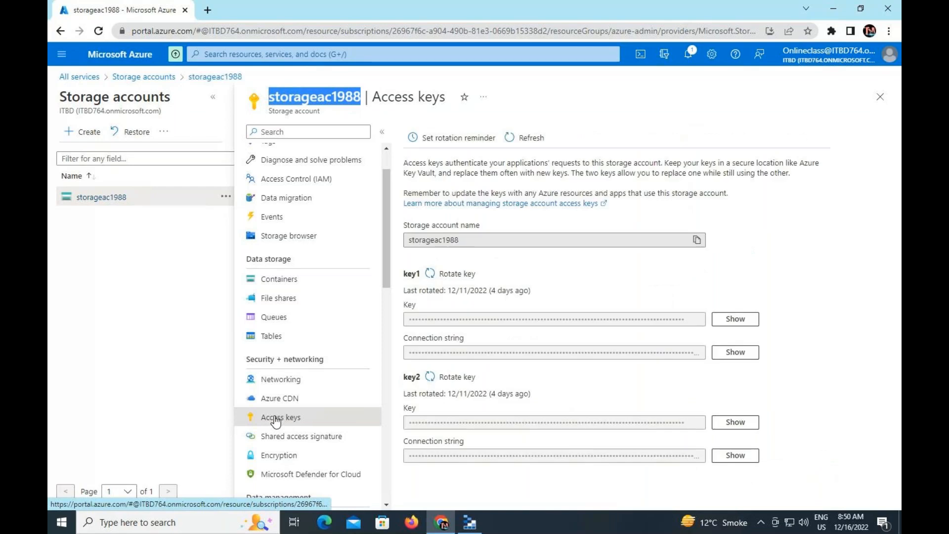
left_click(740, 320)
left_click(697, 320)
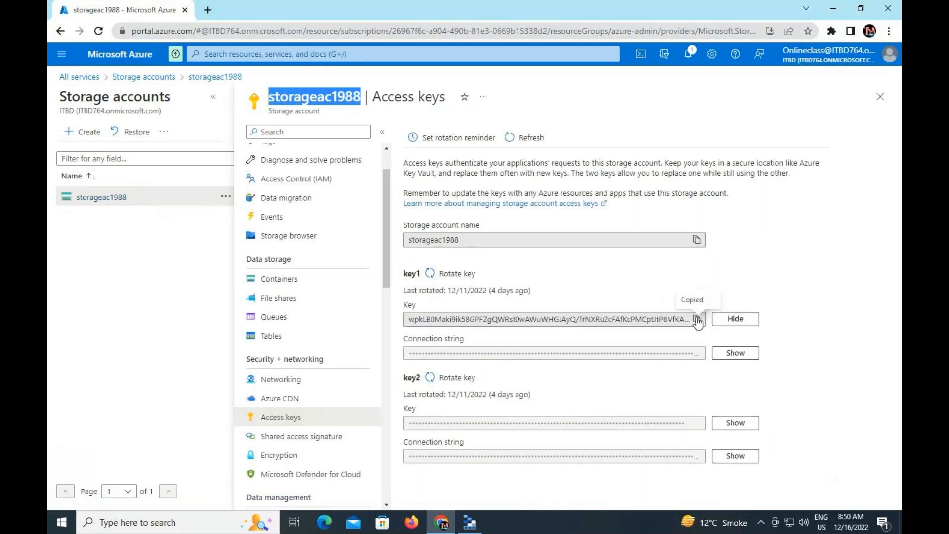
left_click(470, 522)
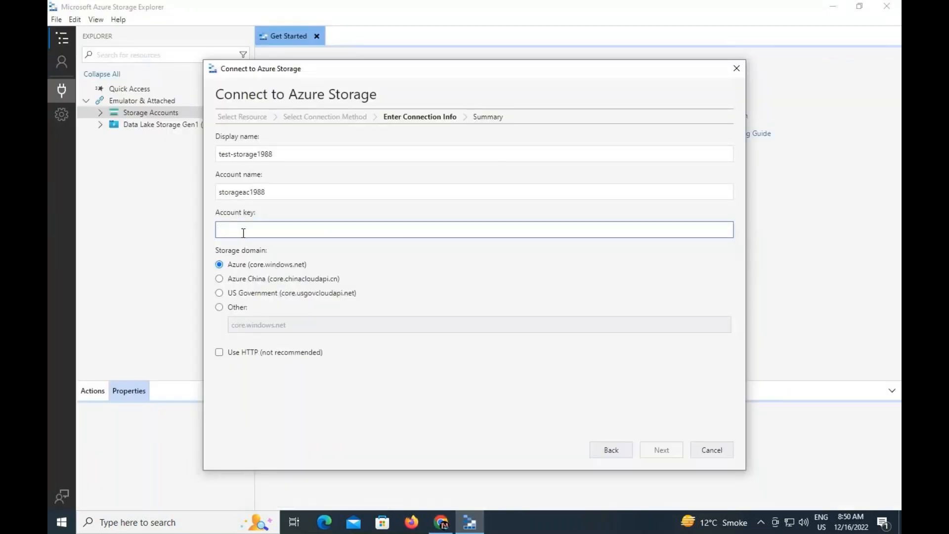
Paste the account key and connect test-storage1988 to Storage Explorer
key("ctrl+v")
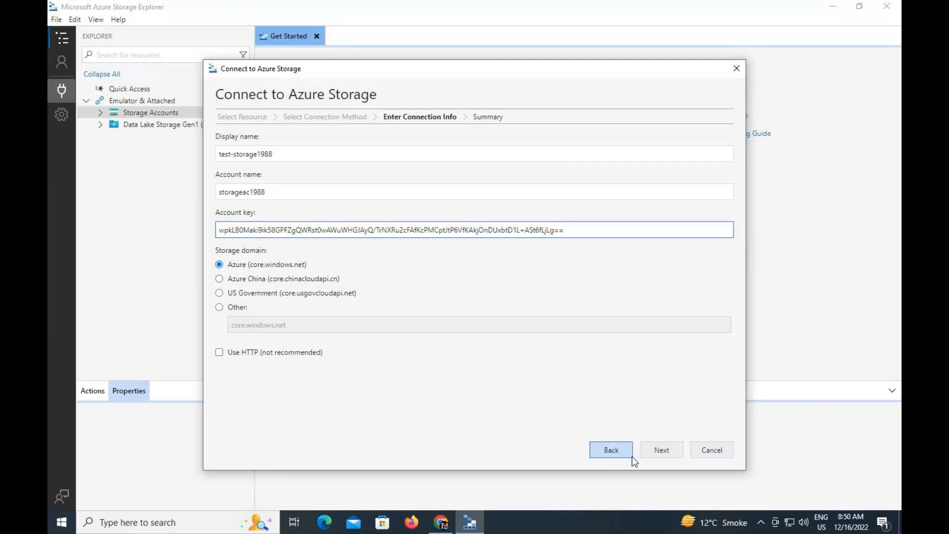
left_click(667, 451)
left_click(665, 449)
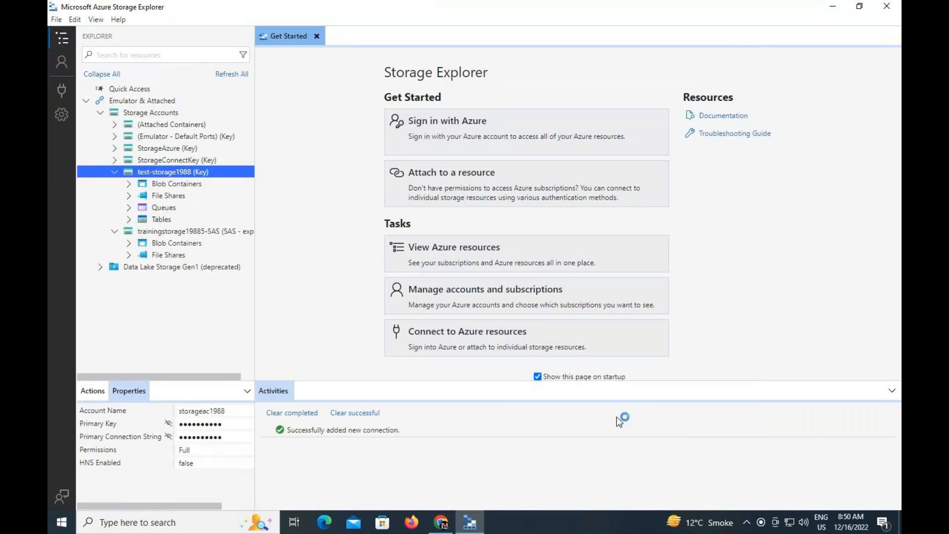
Detach the old trainingstorage19885-SAS connection and confirm the detachment
left_click(204, 233)
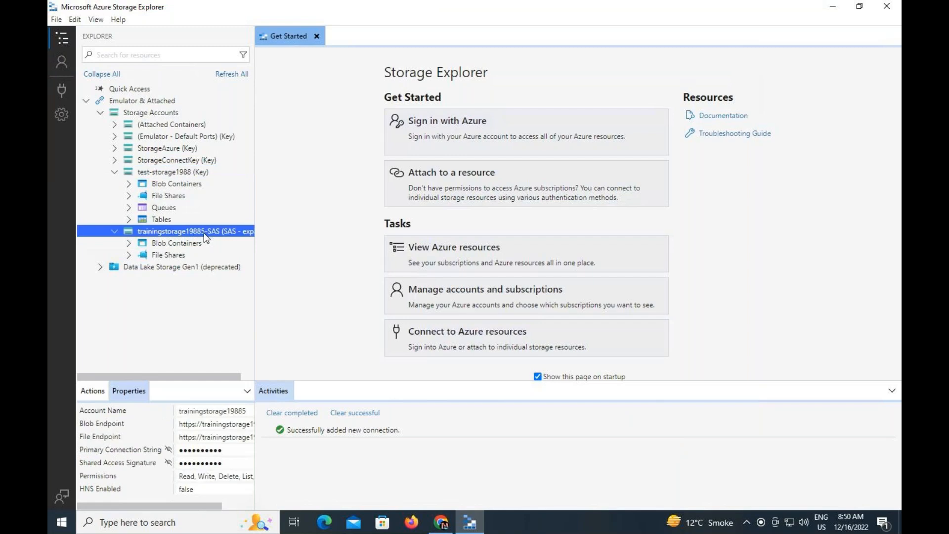
right_click(204, 233)
left_click(231, 242)
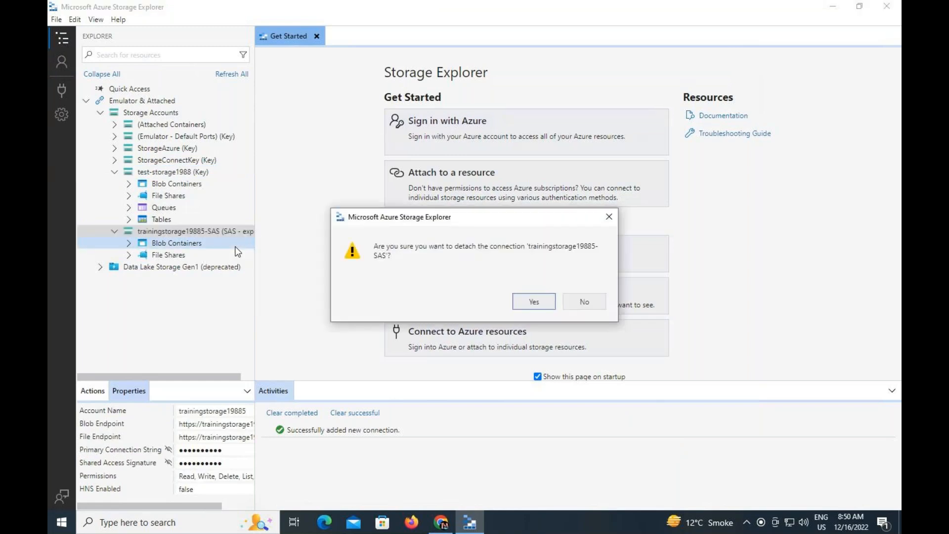
left_click(540, 304)
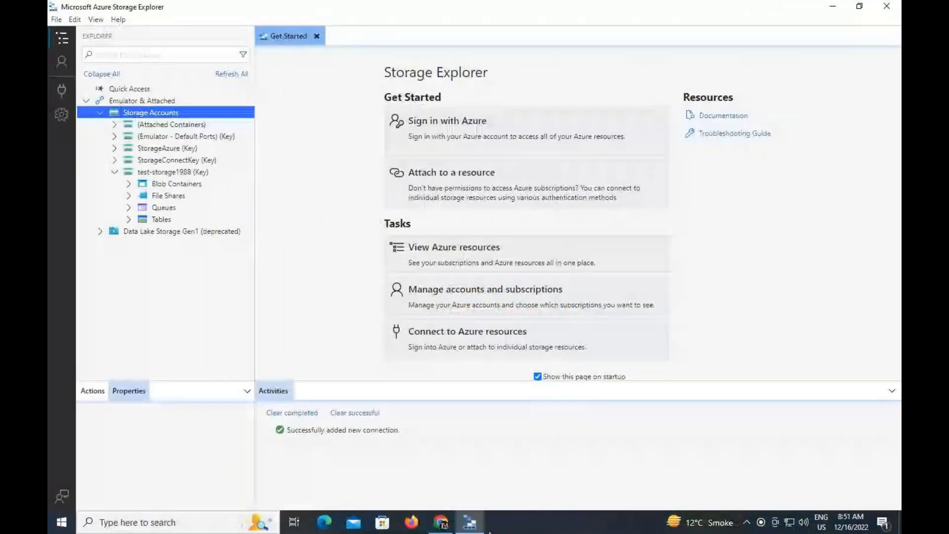
Leave the OneNote sketch and go back to the portal's storageac1988 Access keys page
left_click(441, 523)
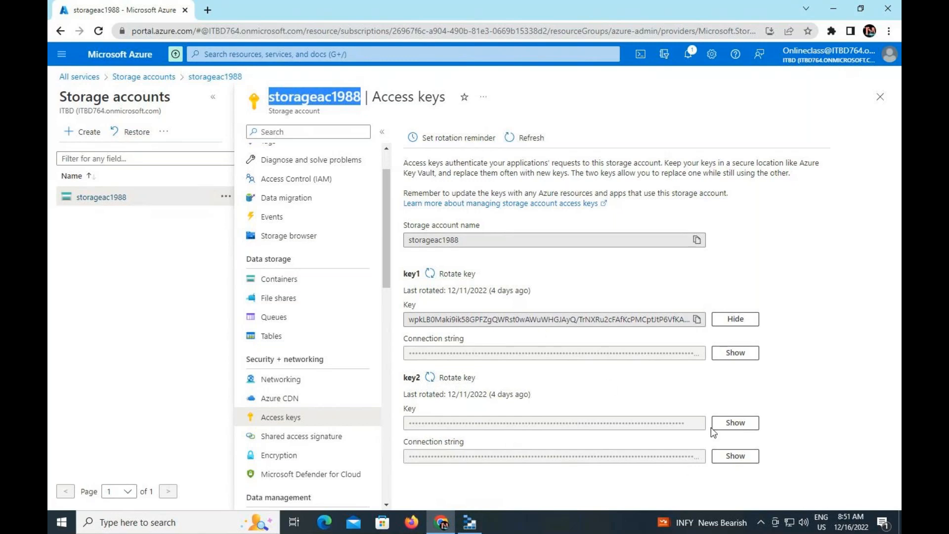
Reveal key2 next to key1 on storageac1988's Access keys page
left_click(744, 422)
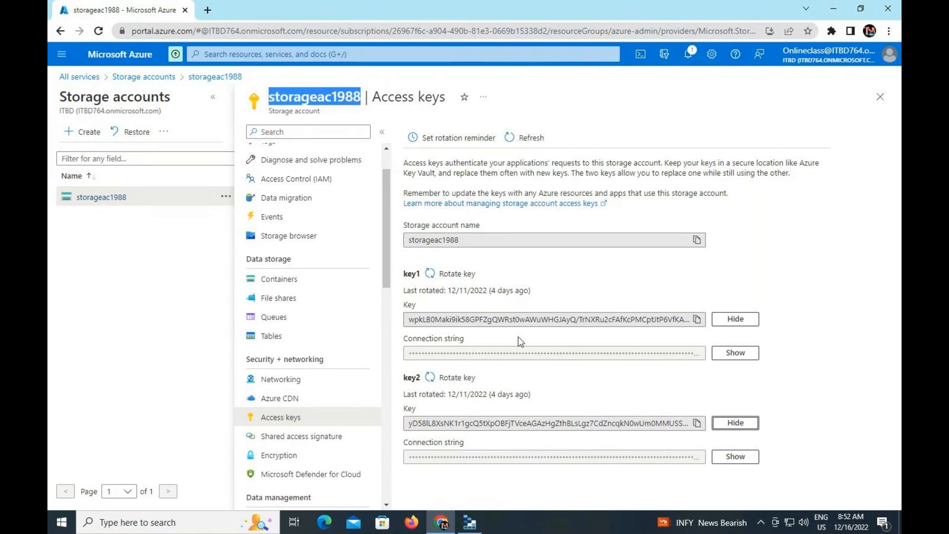
key("ctrl+Right")
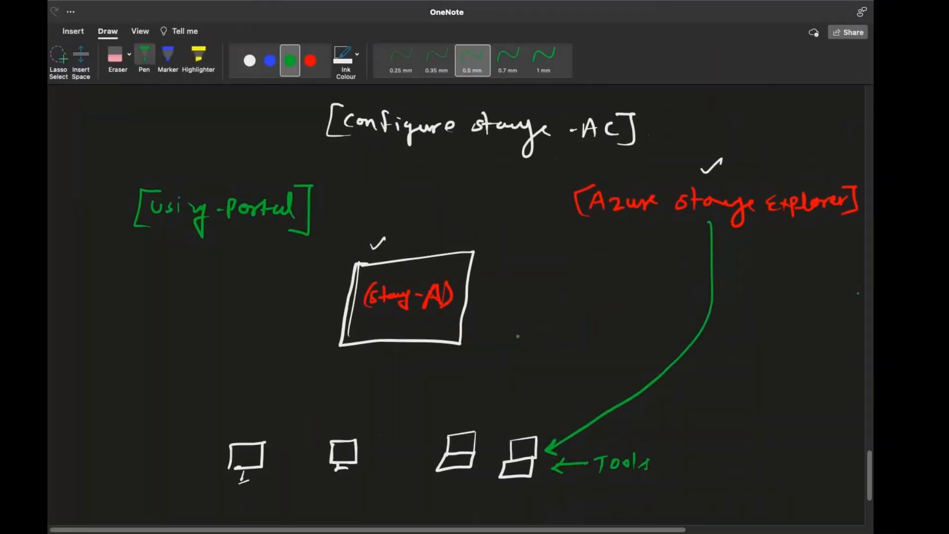
key("ctrl+Left")
key("ctrl+Left")
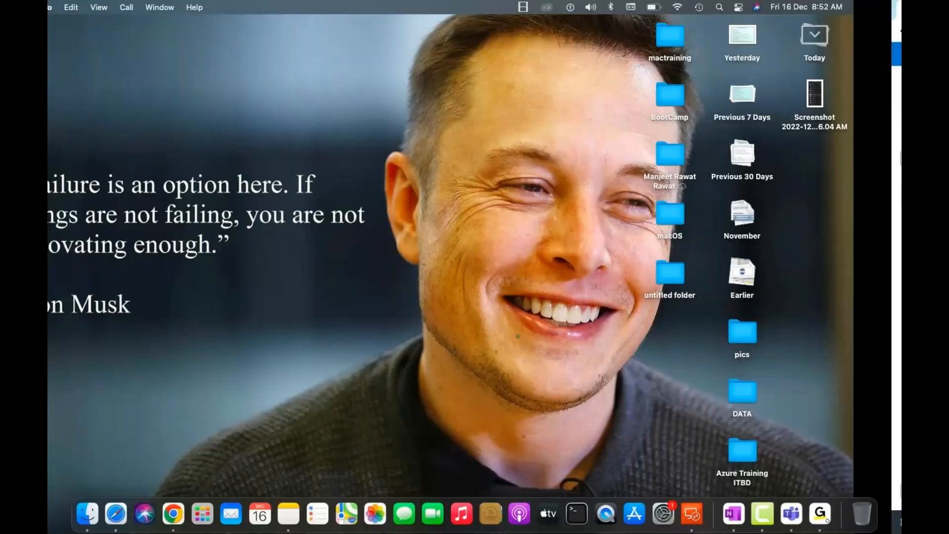
key("ctrl+Right")
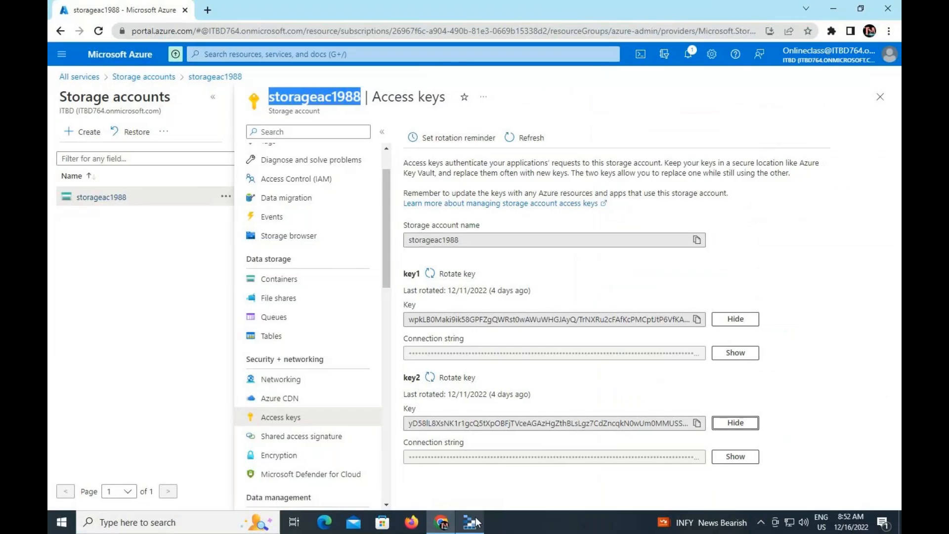
left_click(471, 522)
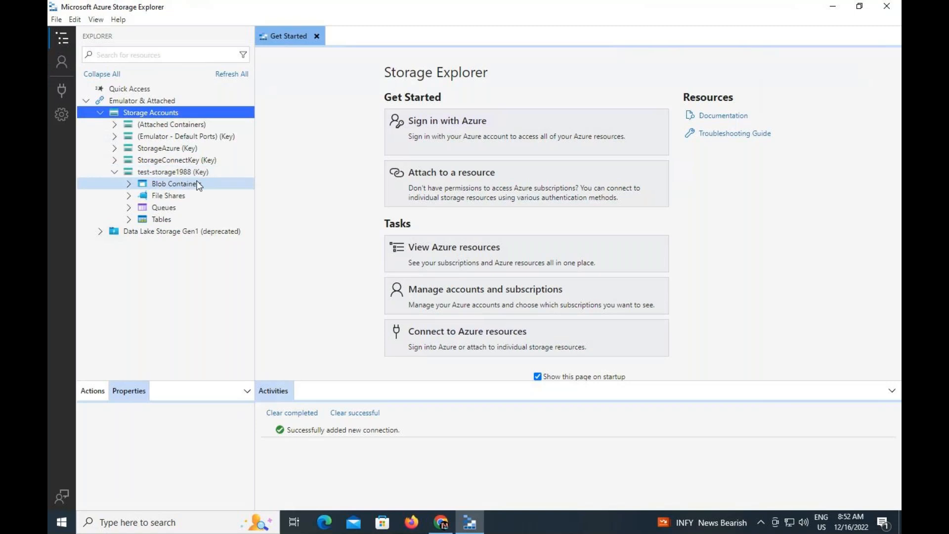
Expand test-storage1988's Blob Containers ($logs, sharedata), check them against the portal, and open sharedata
left_click(163, 186)
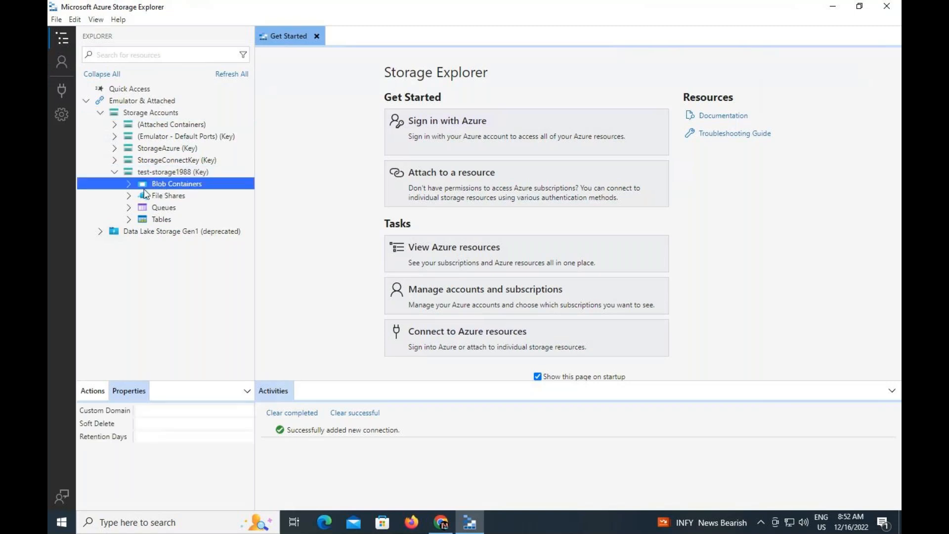
left_click(128, 187)
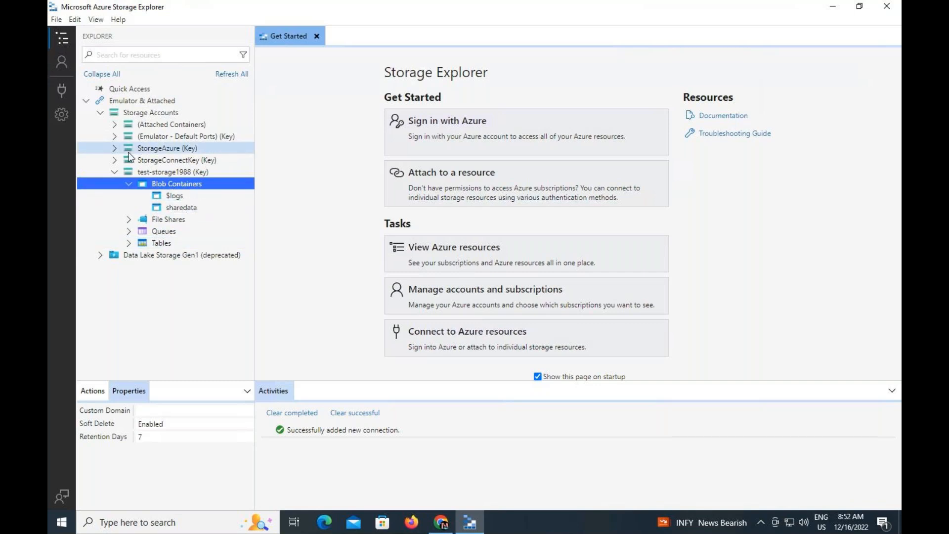
left_click(441, 522)
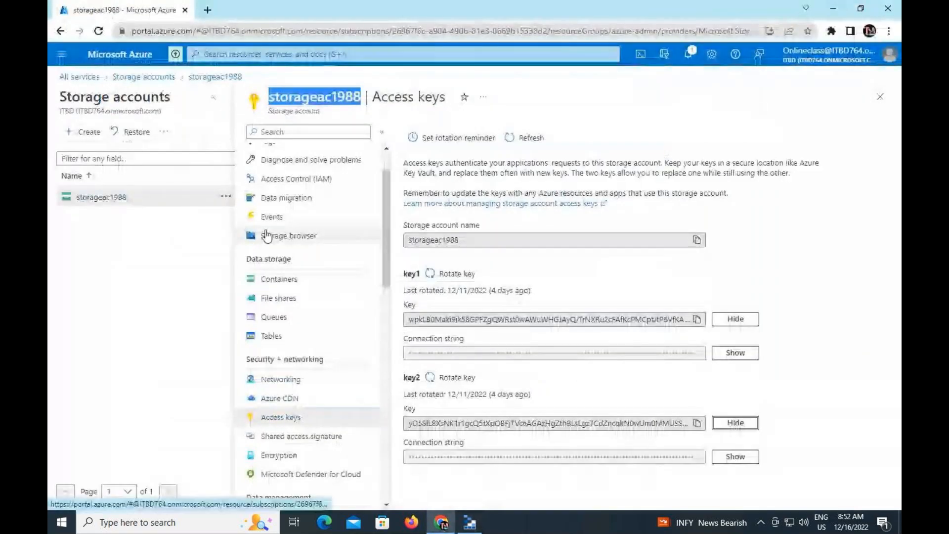
left_click(290, 279)
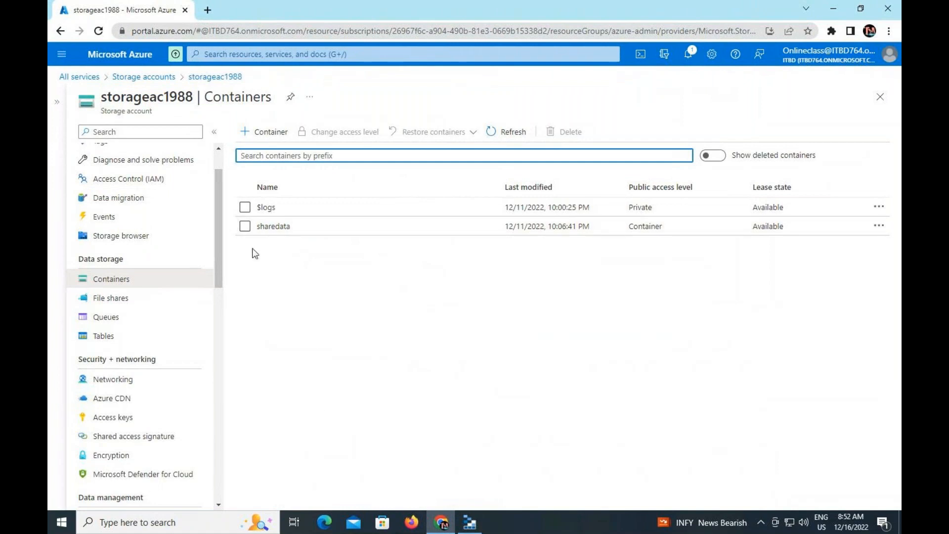
left_click(470, 522)
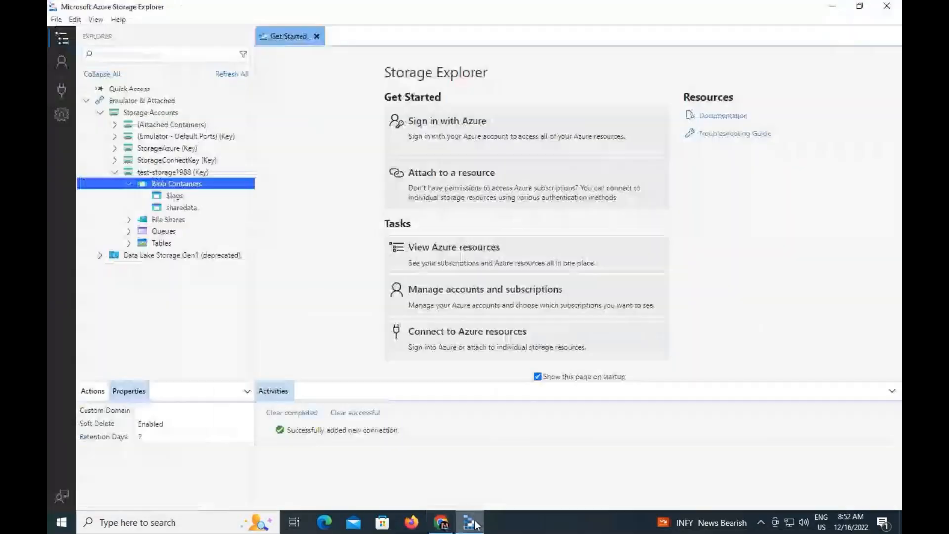
left_click(181, 205)
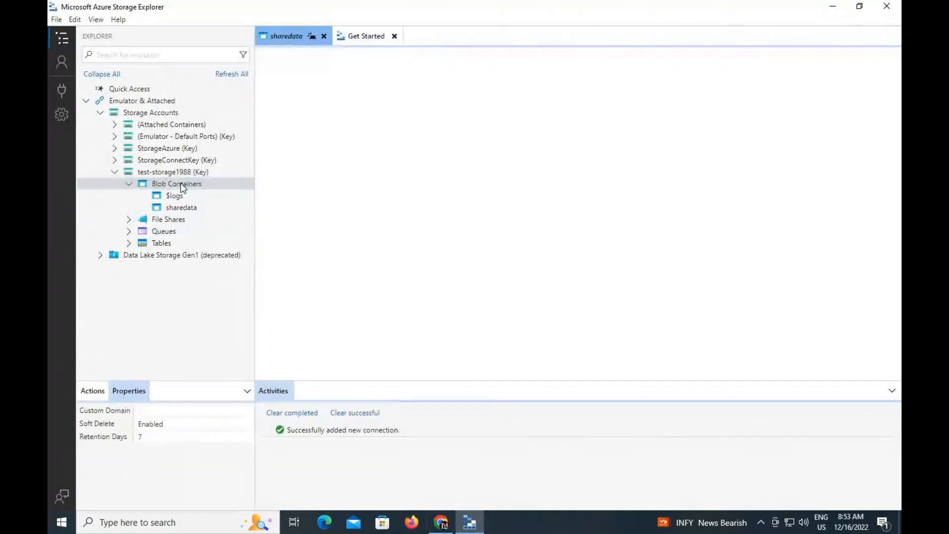
Create a new blob container named class-data in Storage Explorer
right_click(180, 183)
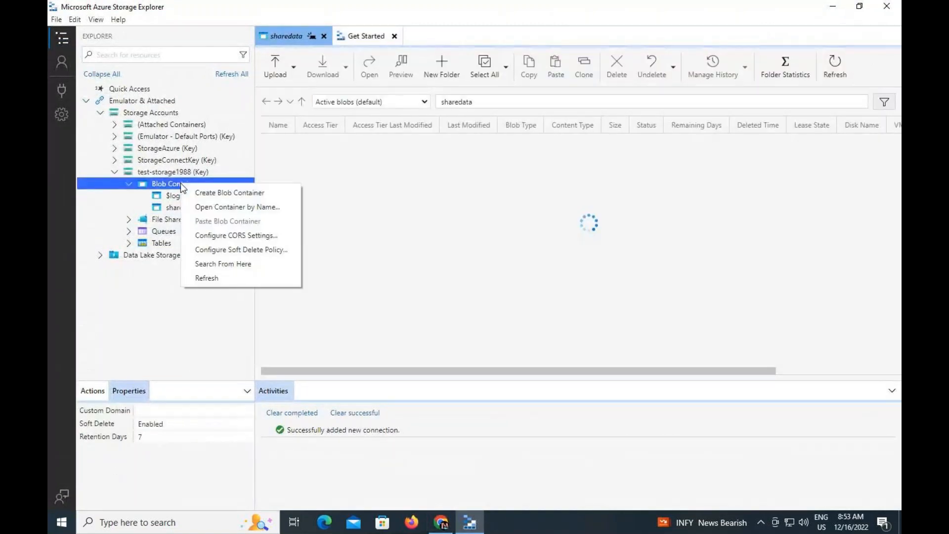
left_click(213, 191)
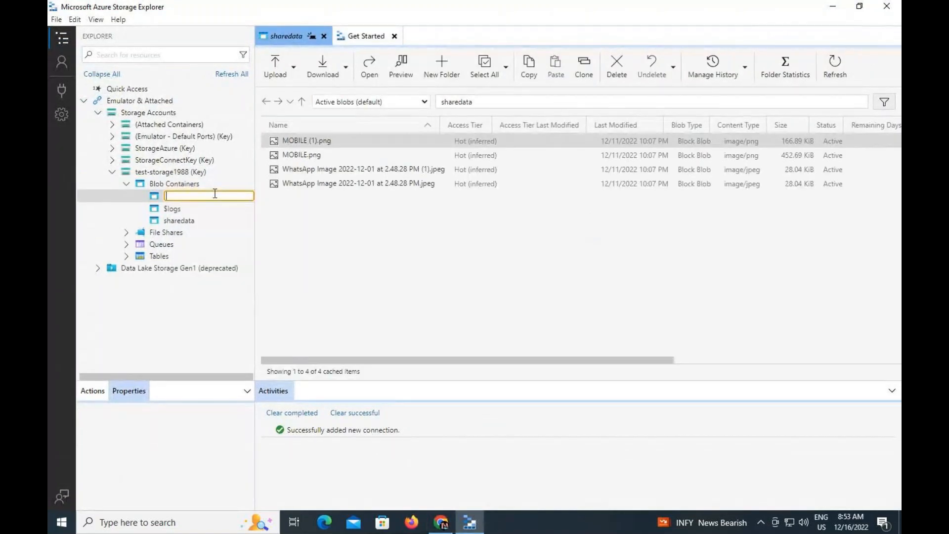
type("c")
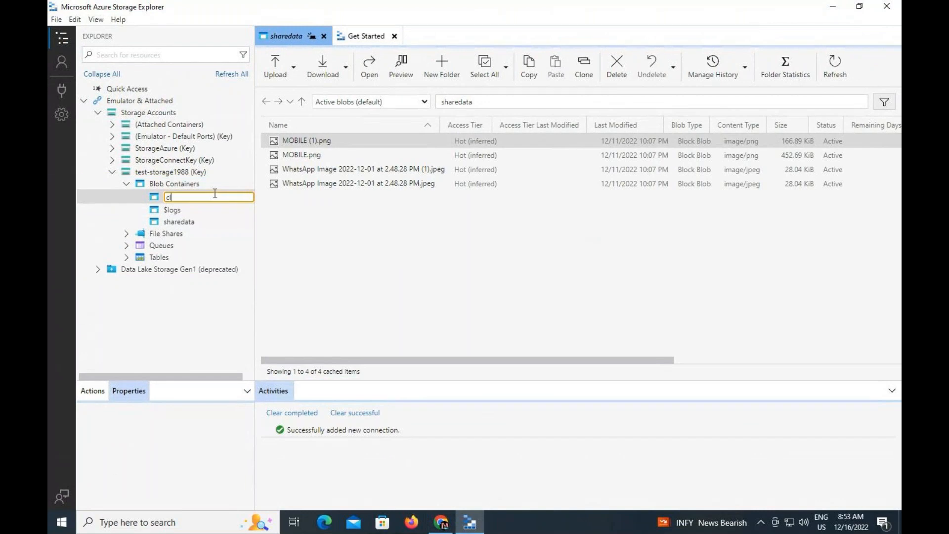
type("lass-data")
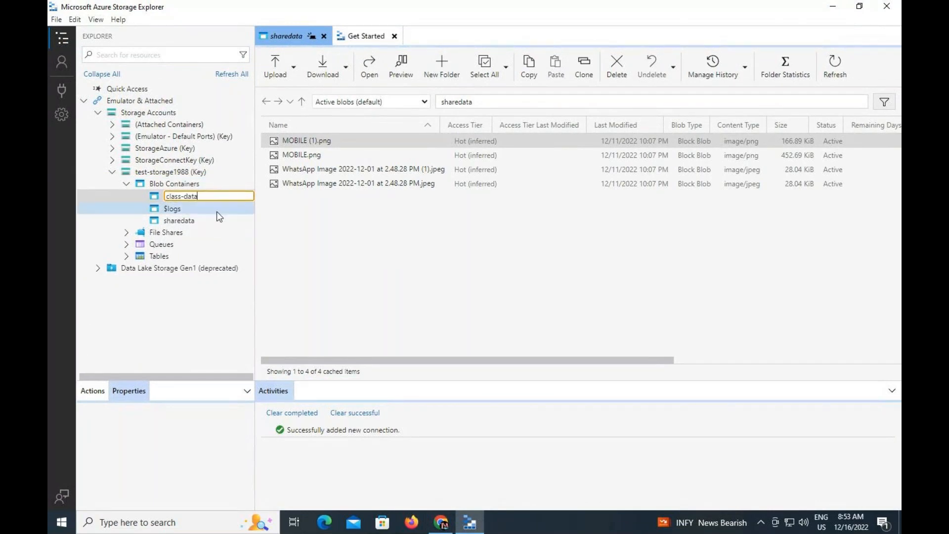
left_click(217, 210)
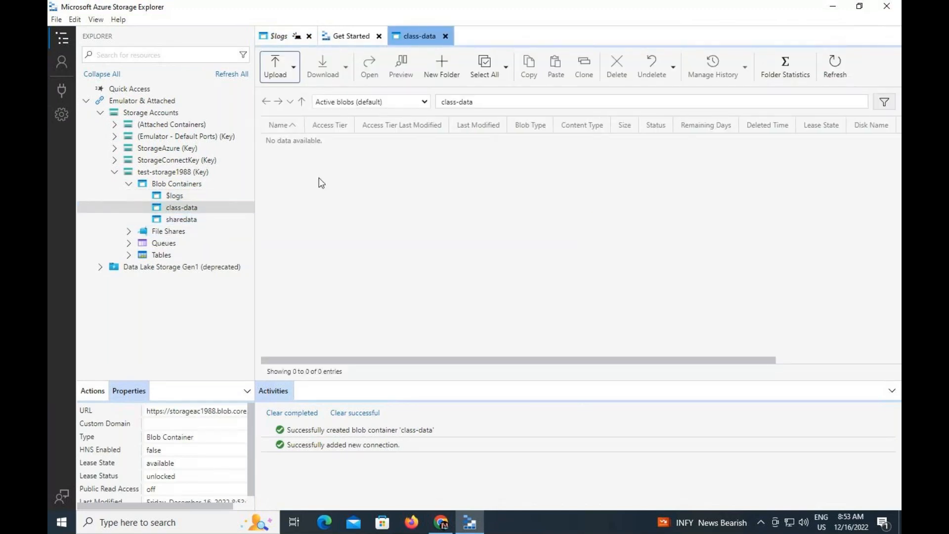
Refresh the portal's Containers page to confirm class-data is listed
left_click(440, 522)
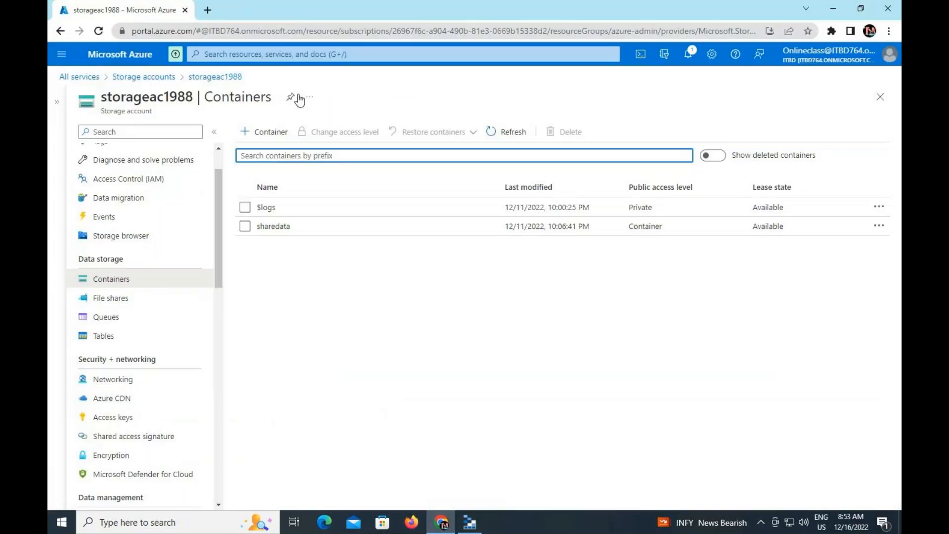
left_click(505, 130)
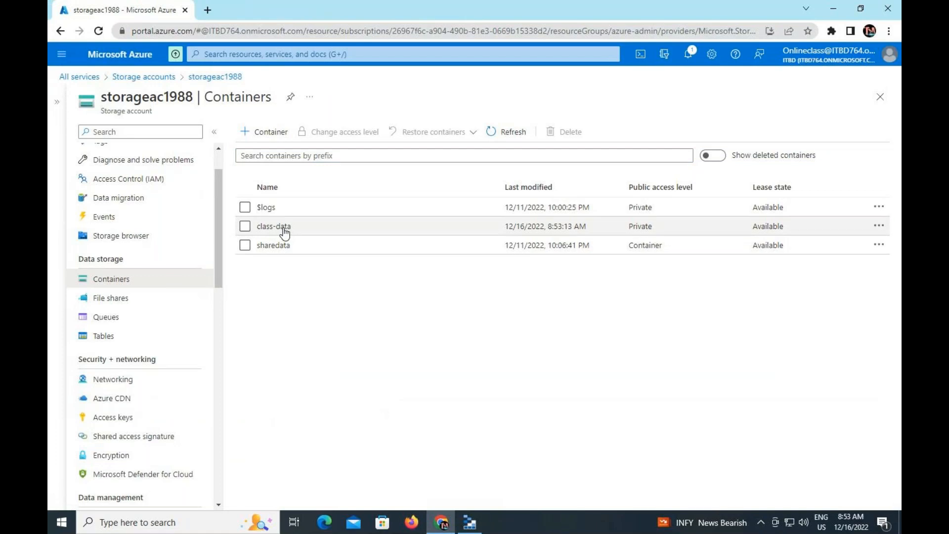
left_click(467, 520)
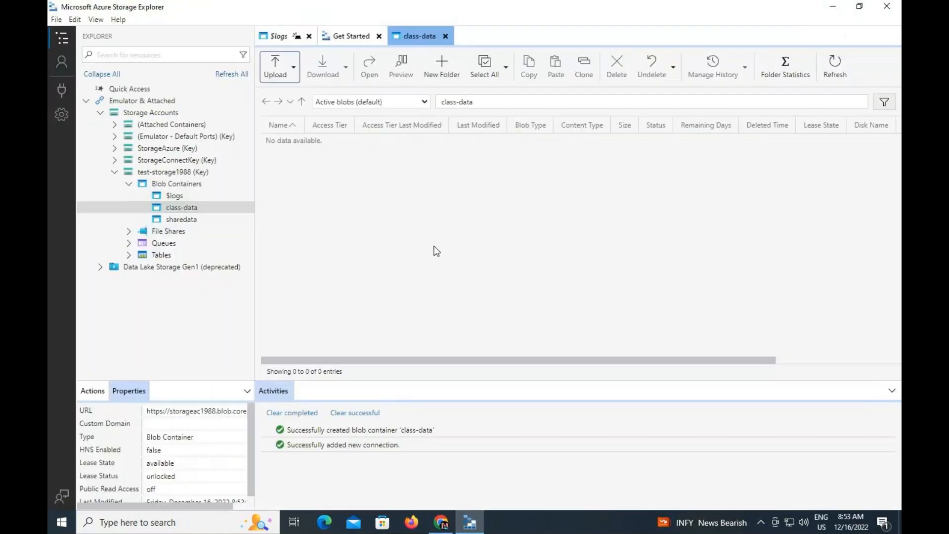
Upload AZURE AZ-104 (34).png, esxi 8.0 (1).png and esxi 8.0.png from Downloads into class-data
left_click(176, 207)
left_click(277, 76)
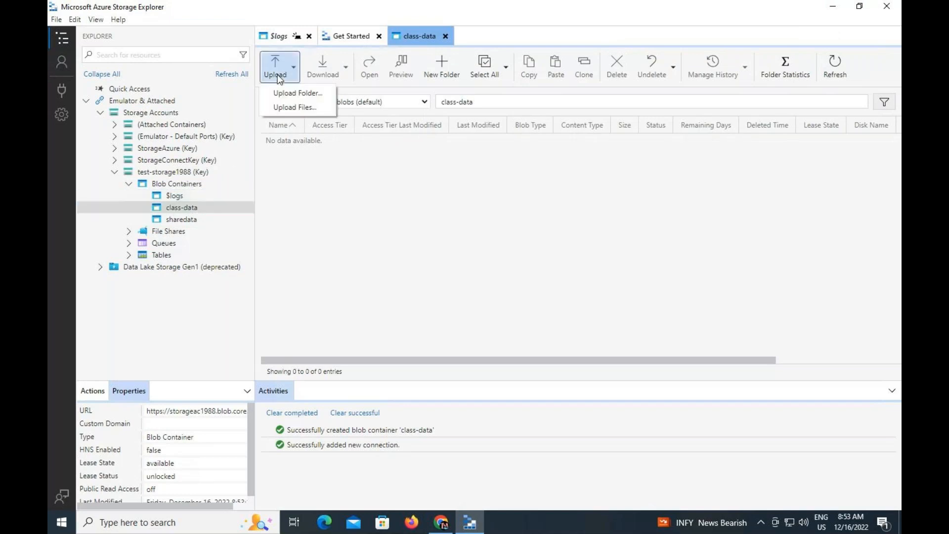
left_click(295, 107)
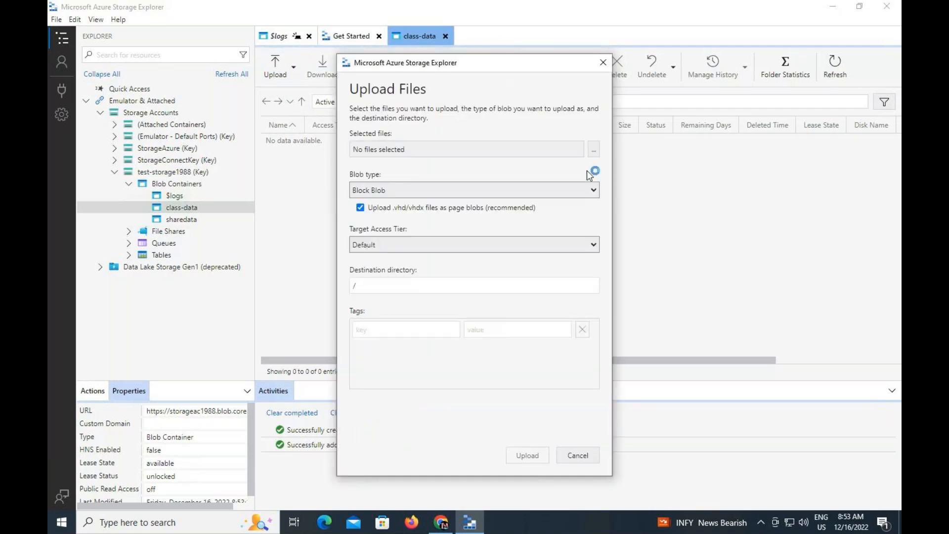
left_click(594, 148)
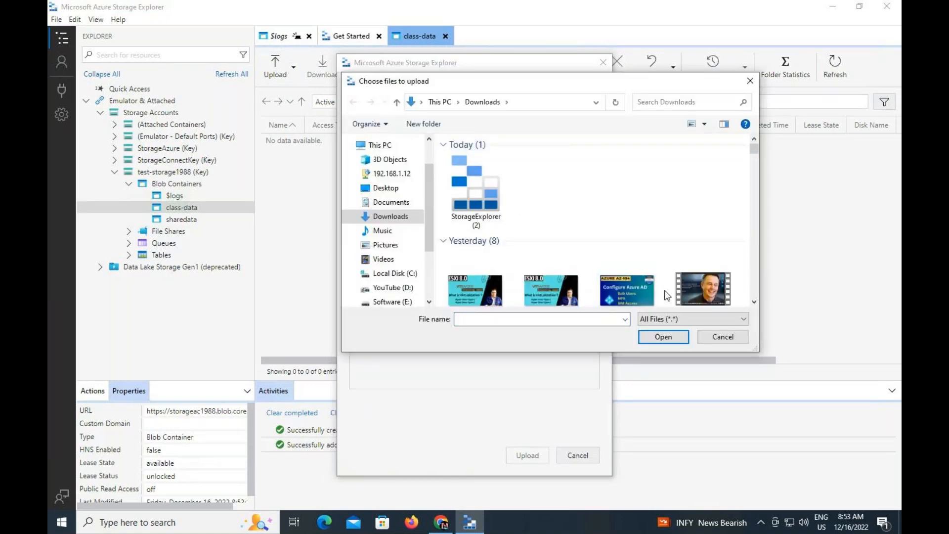
left_click_drag(668, 296, 429, 280)
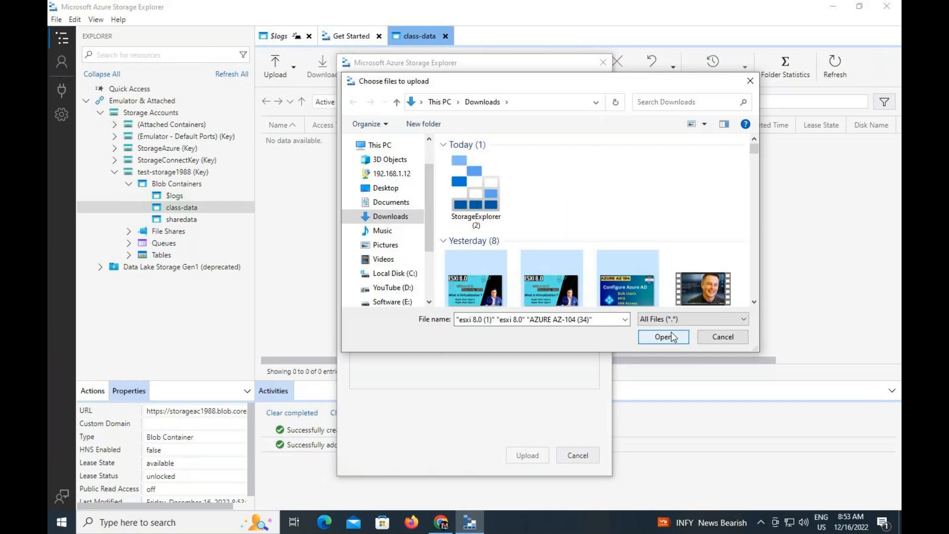
left_click(676, 340)
left_click(532, 454)
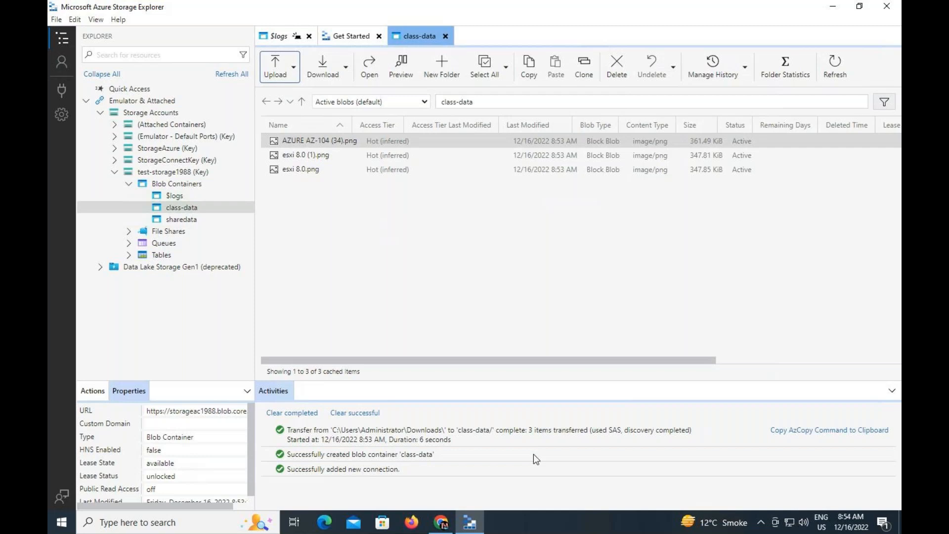
mouse_move(454, 522)
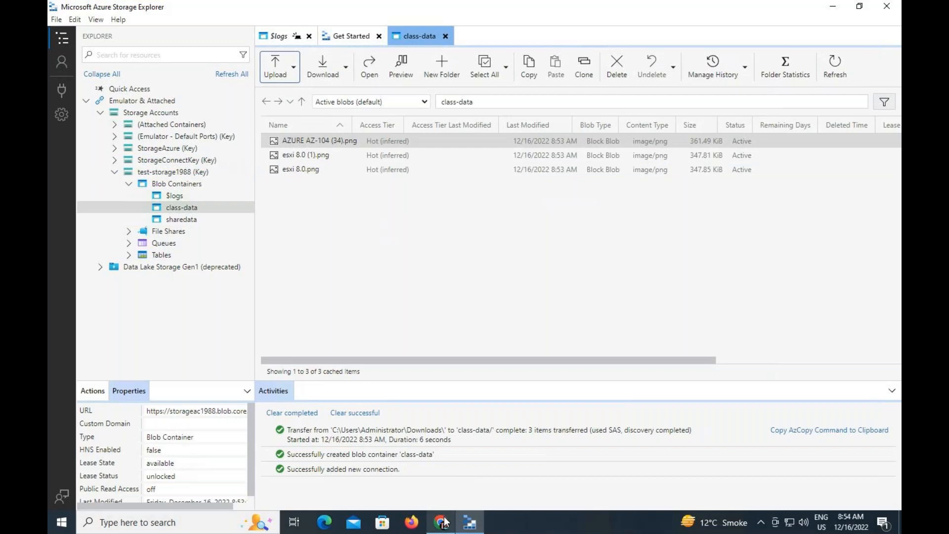
left_click(442, 523)
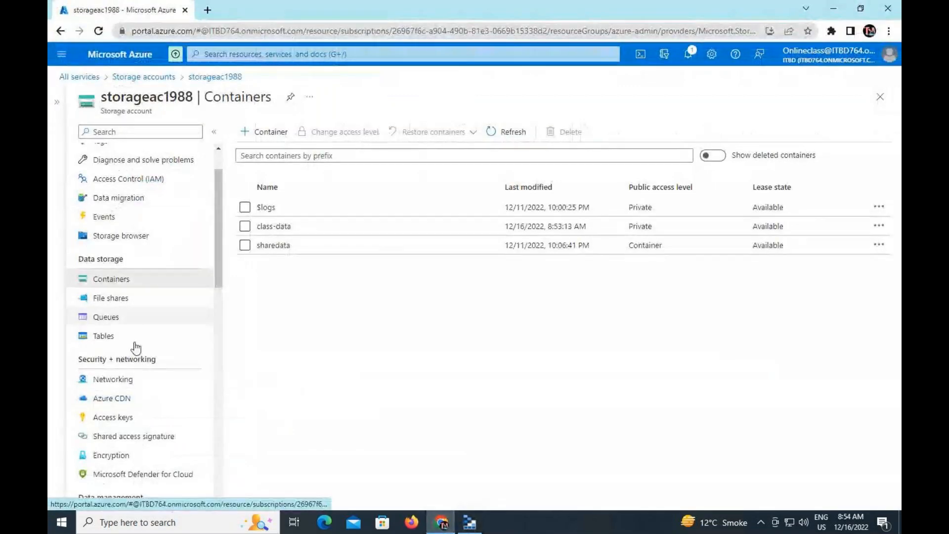
scroll(127, 314, "down", 2)
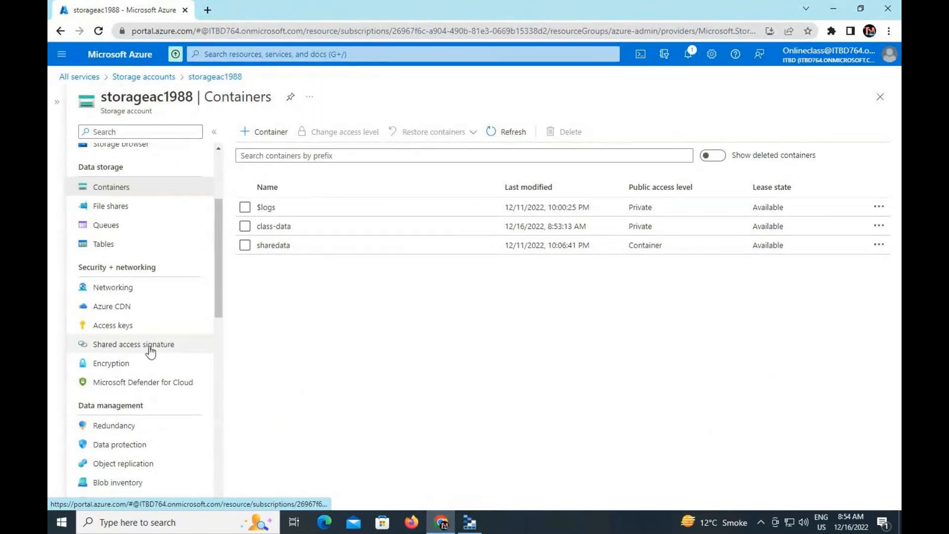
left_click(161, 348)
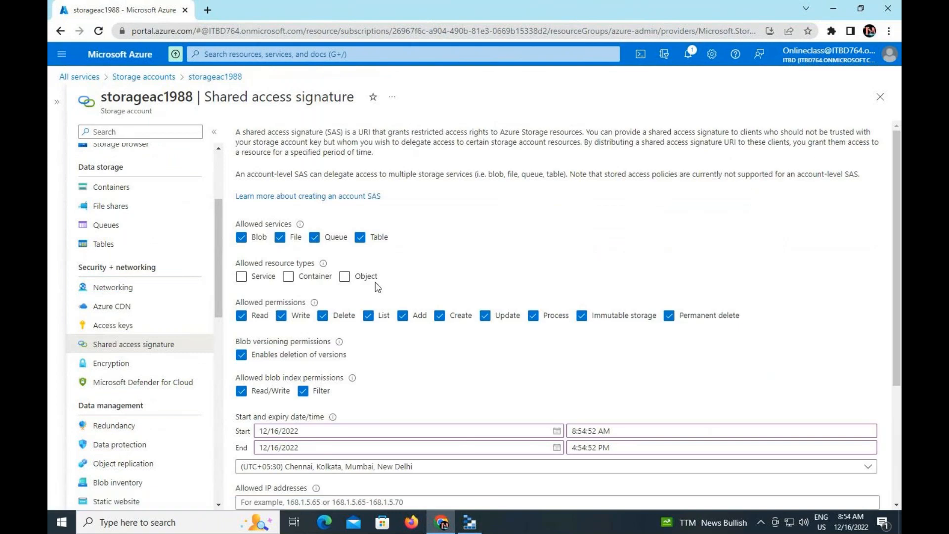
scroll(377, 281, "down", 2)
scroll(260, 184, "up", 1)
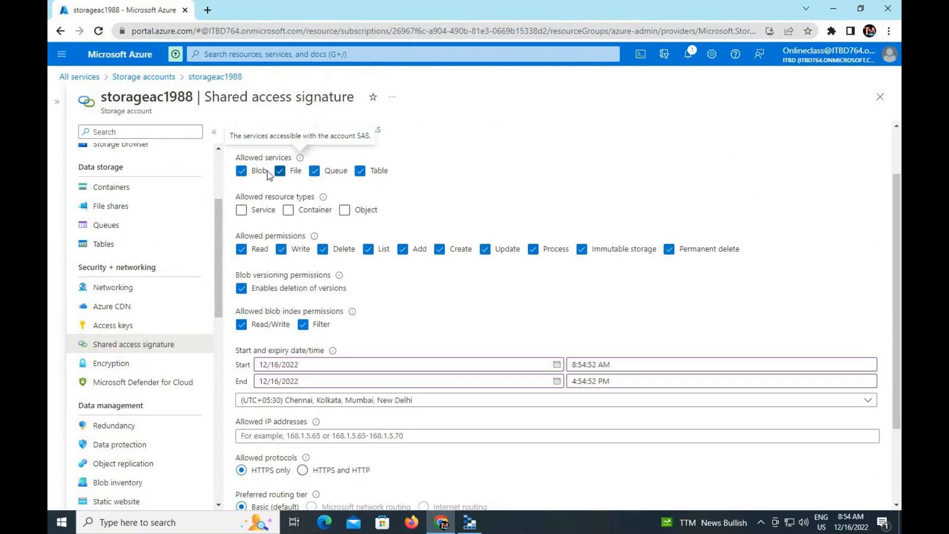
left_click(314, 172)
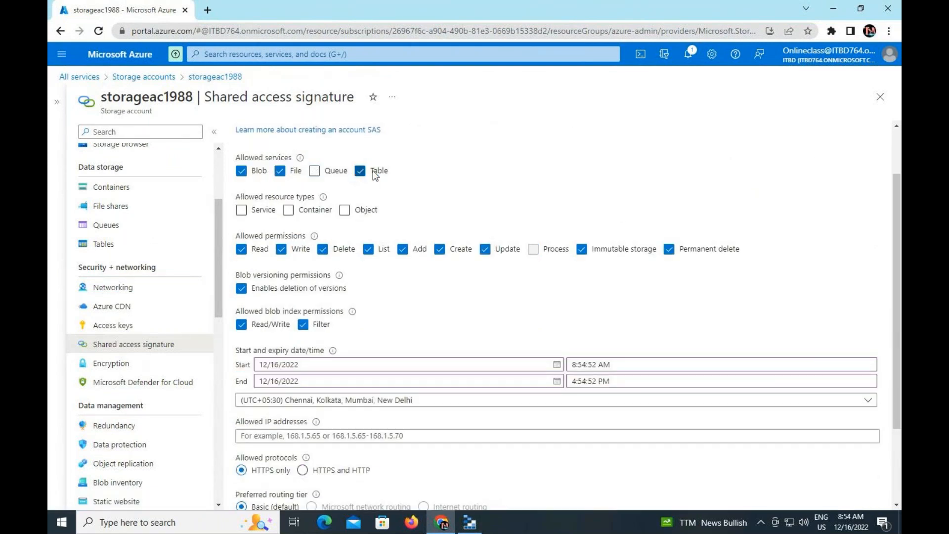
left_click(373, 170)
left_click(280, 173)
left_click(360, 171)
left_click(355, 175)
left_click(281, 173)
left_click(248, 213)
left_click(291, 213)
left_click(358, 216)
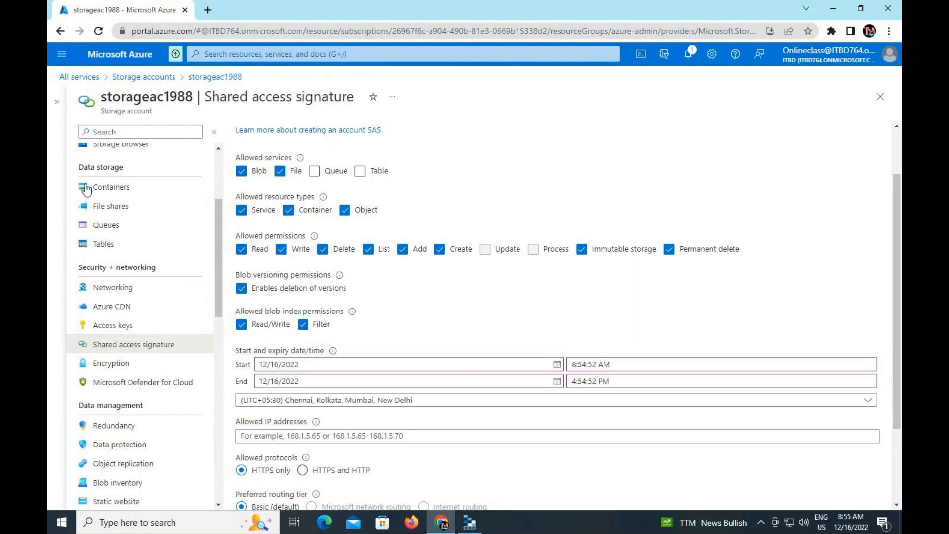
left_click(112, 189)
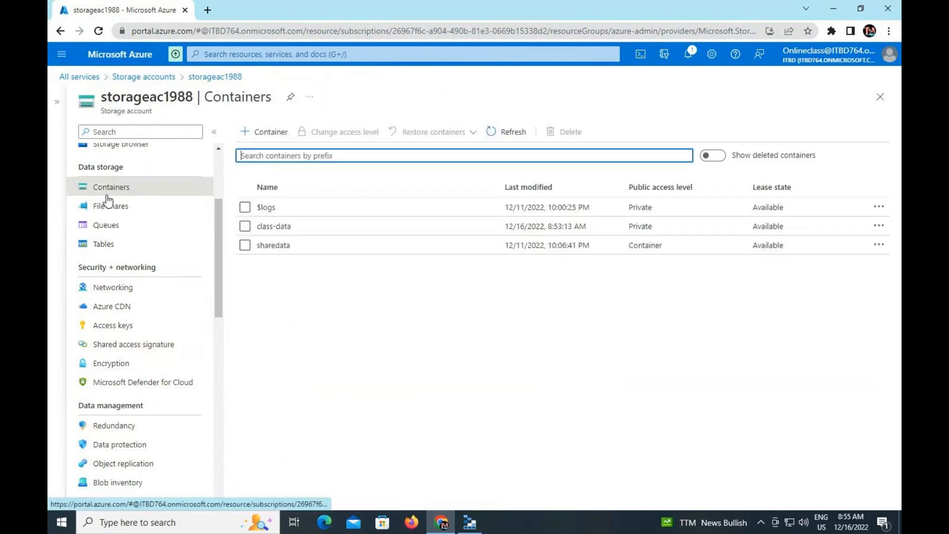
left_click(282, 230)
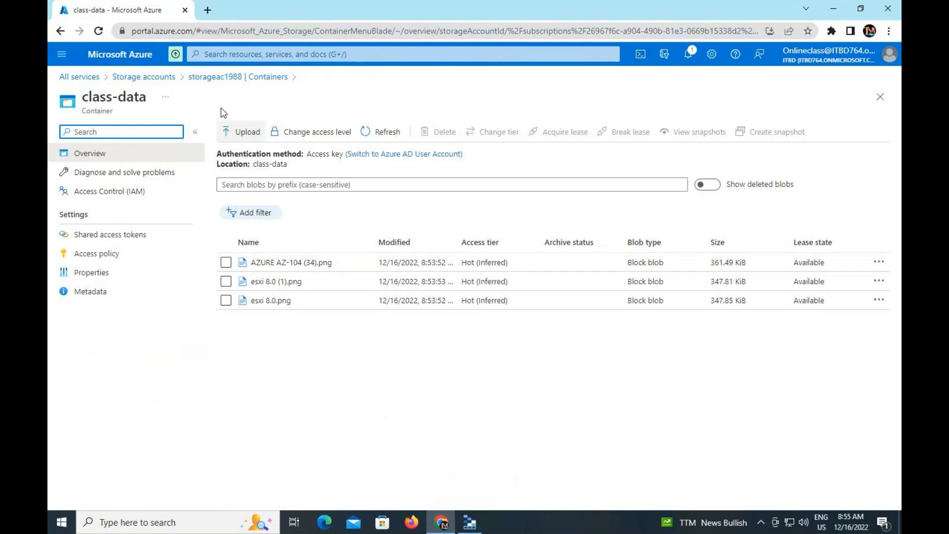
left_click(207, 77)
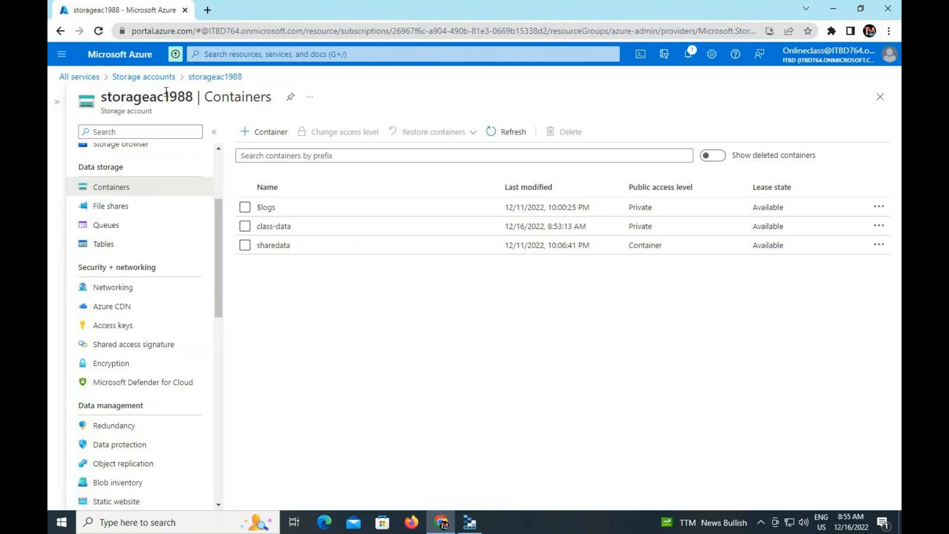
scroll(165, 400, "down", 3)
scroll(132, 350, "up", 6)
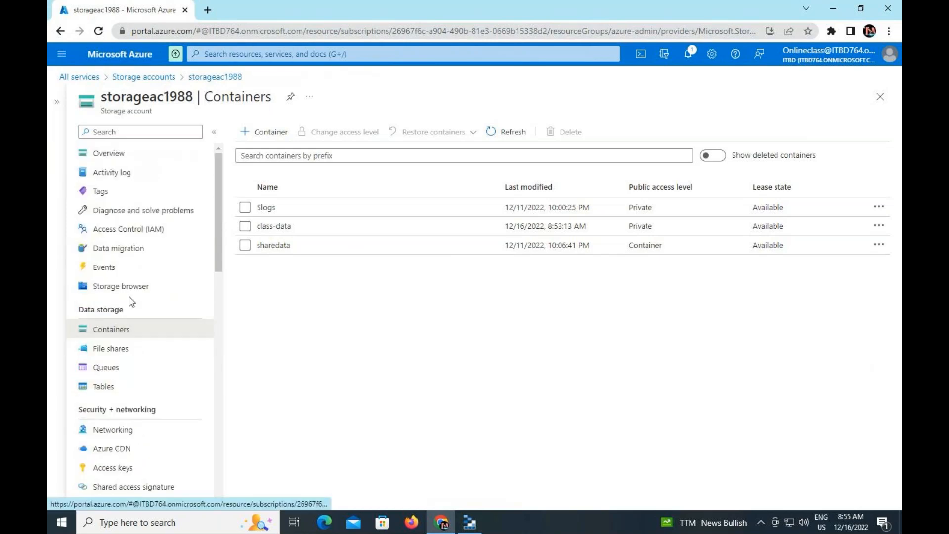
Allow the Service, Container and Object resource types on storageac1988's SAS form
left_click(132, 489)
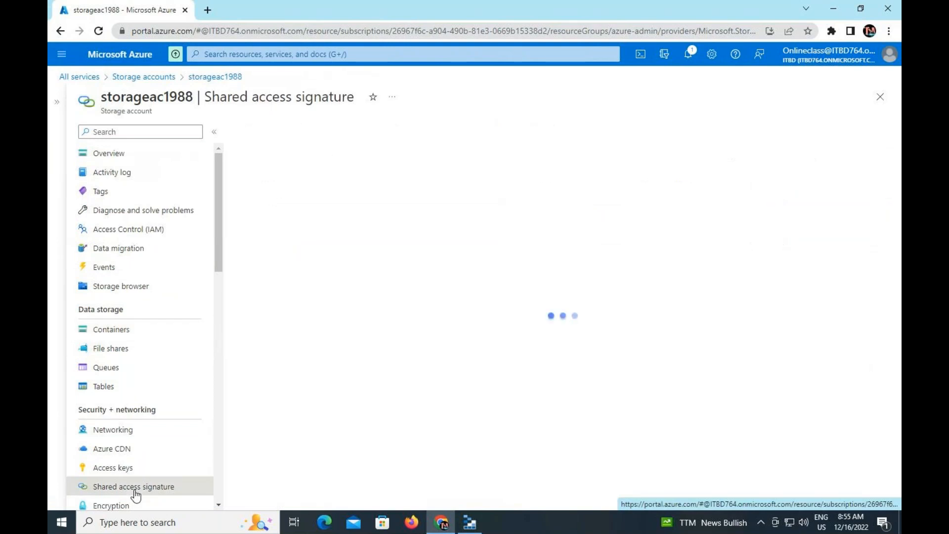
left_click(249, 279)
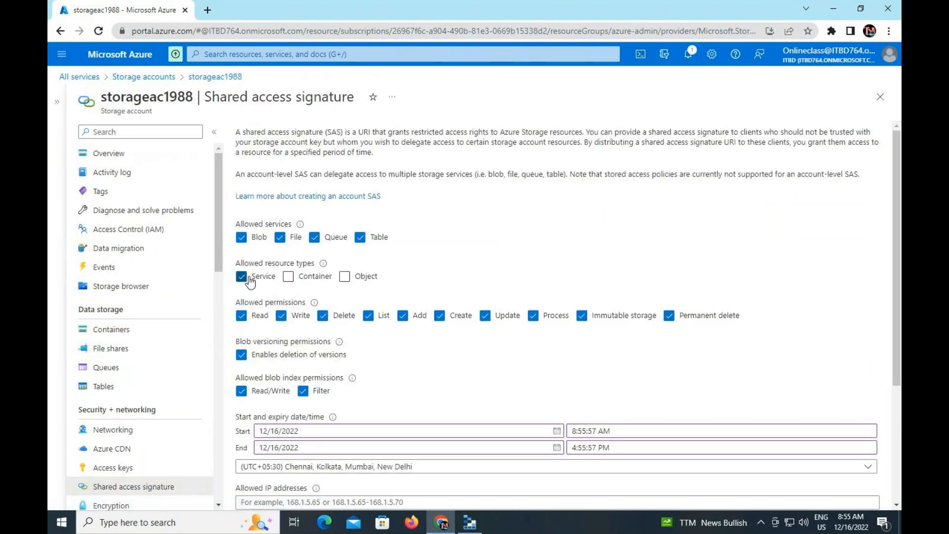
left_click(288, 278)
left_click(345, 278)
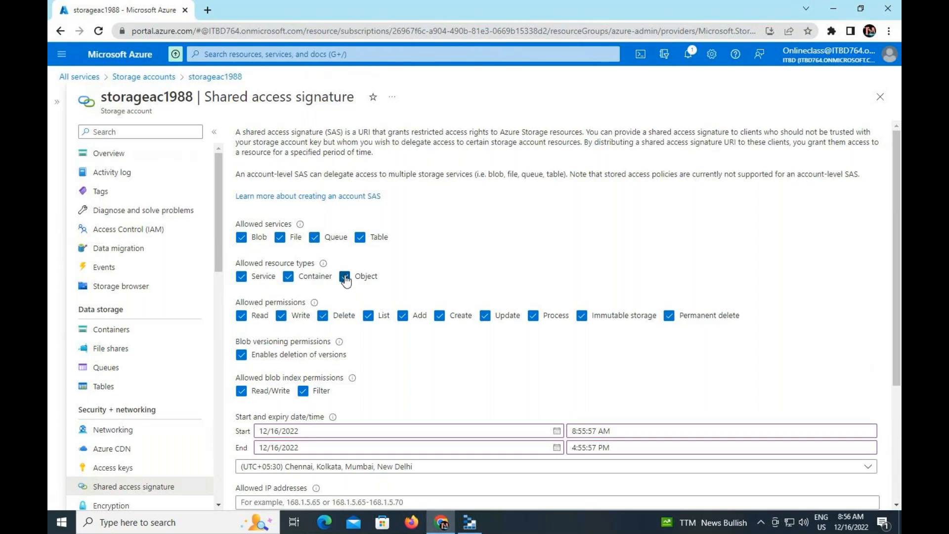
left_click(345, 277)
left_click(346, 279)
Clear the Write through Permanent delete permission checkboxes
left_click(281, 316)
left_click(322, 316)
left_click(369, 317)
left_click(403, 316)
left_click(440, 316)
left_click(484, 316)
left_click(532, 316)
left_click(582, 317)
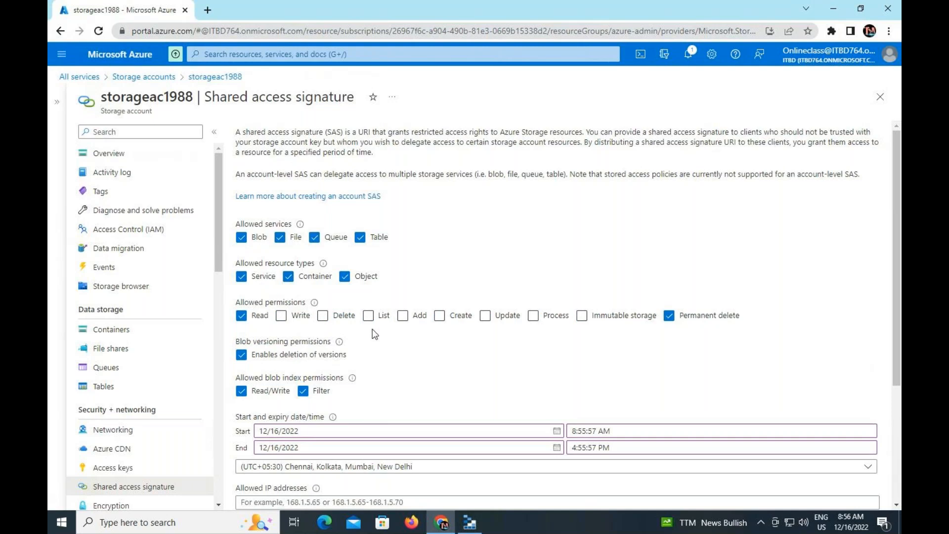
left_click(669, 316)
Re-check Write through Permanent delete so every SAS permission is allowed
left_click(282, 315)
left_click(323, 315)
left_click(368, 316)
left_click(403, 316)
left_click(439, 316)
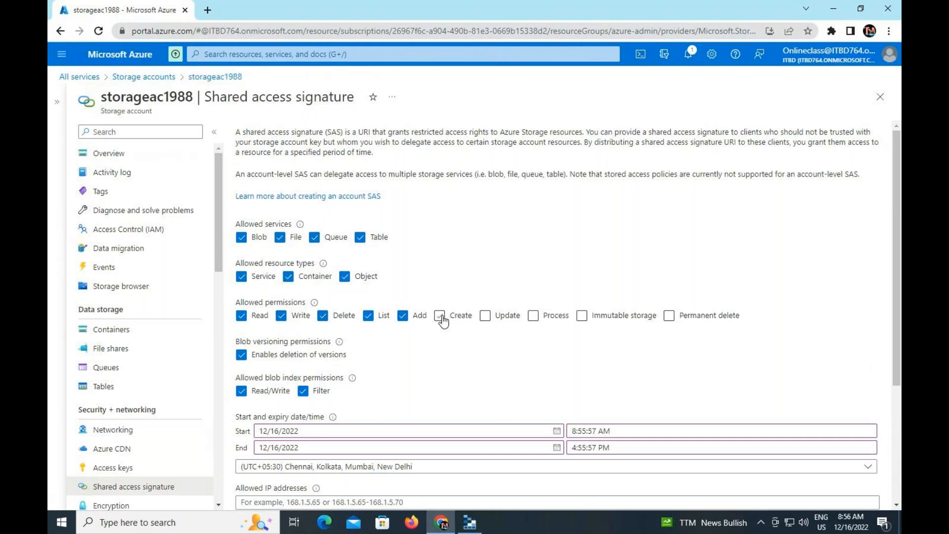
left_click(486, 317)
left_click(534, 316)
left_click(585, 317)
left_click(669, 316)
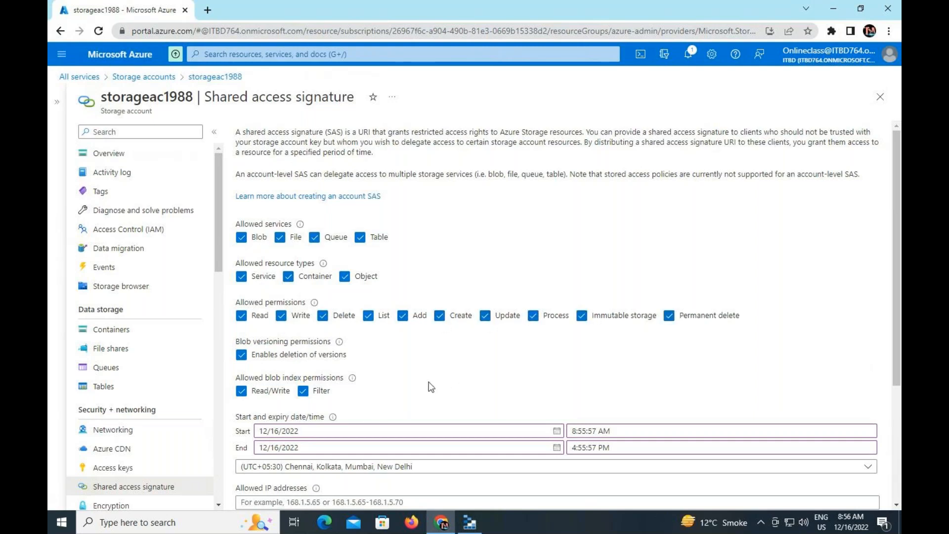
Keep the default end date, restrict protocols to HTTPS only, and generate the SAS and connection string
scroll(430, 386, "down", 3)
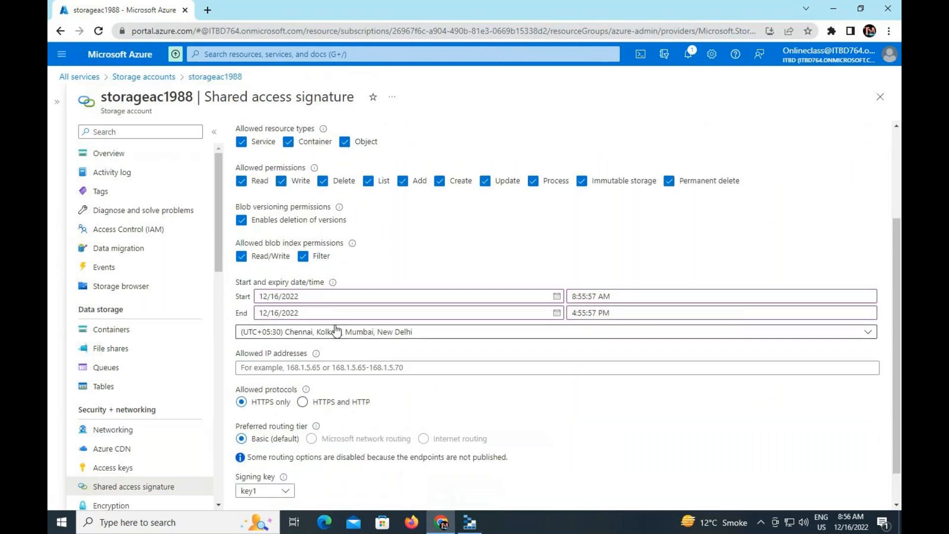
scroll(275, 309, "down", 1)
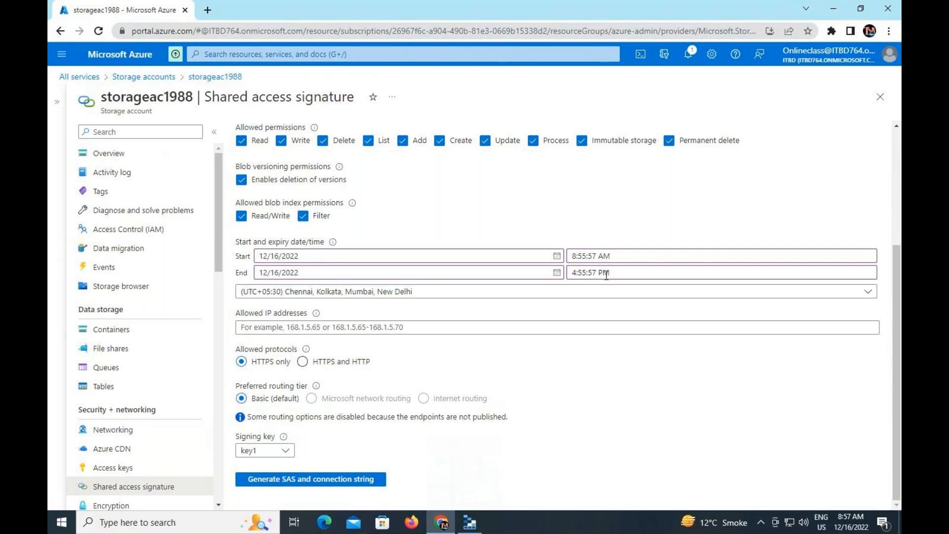
left_click(287, 273)
double_click(287, 273)
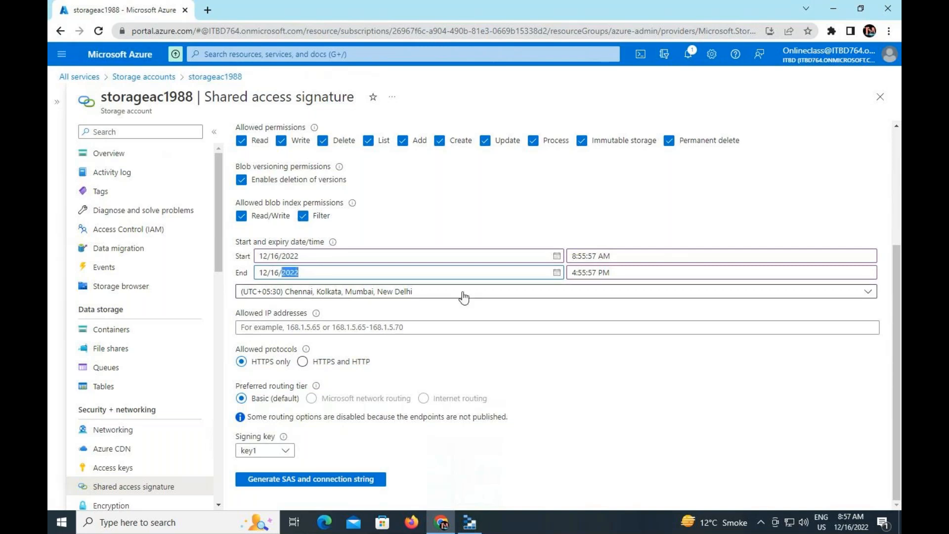
left_click(522, 184)
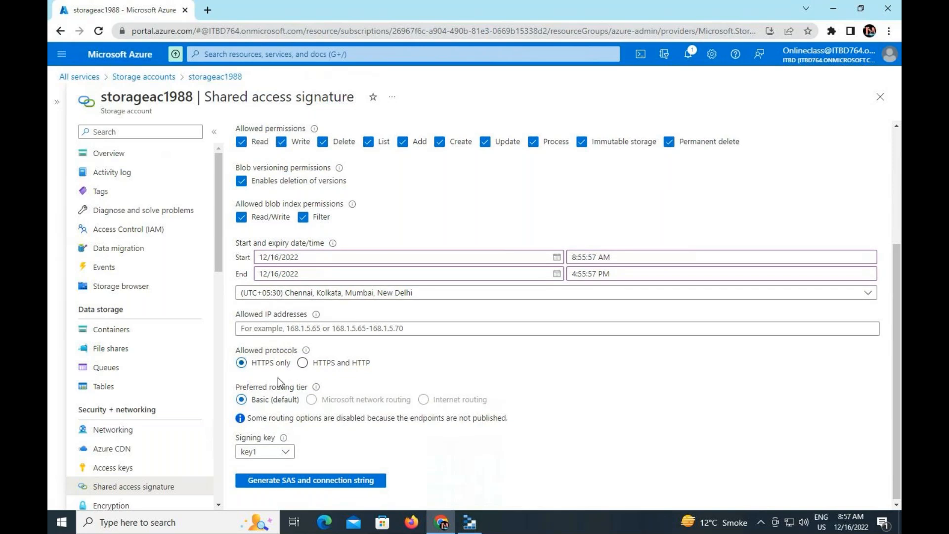
left_click(305, 363)
left_click(280, 368)
left_click(296, 482)
Copy the Blob service SAS URL from the generated SAS results
scroll(451, 470, "down", 2)
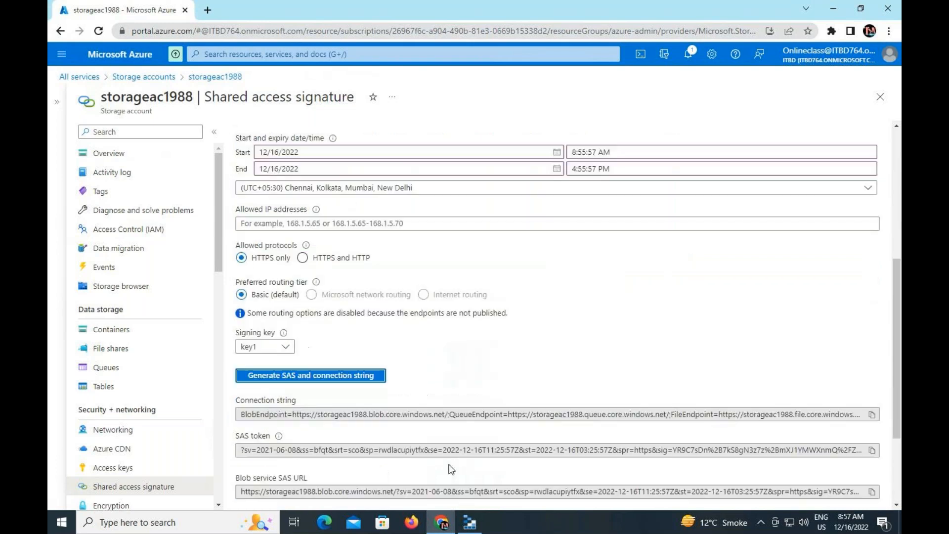
scroll(451, 470, "down", 3)
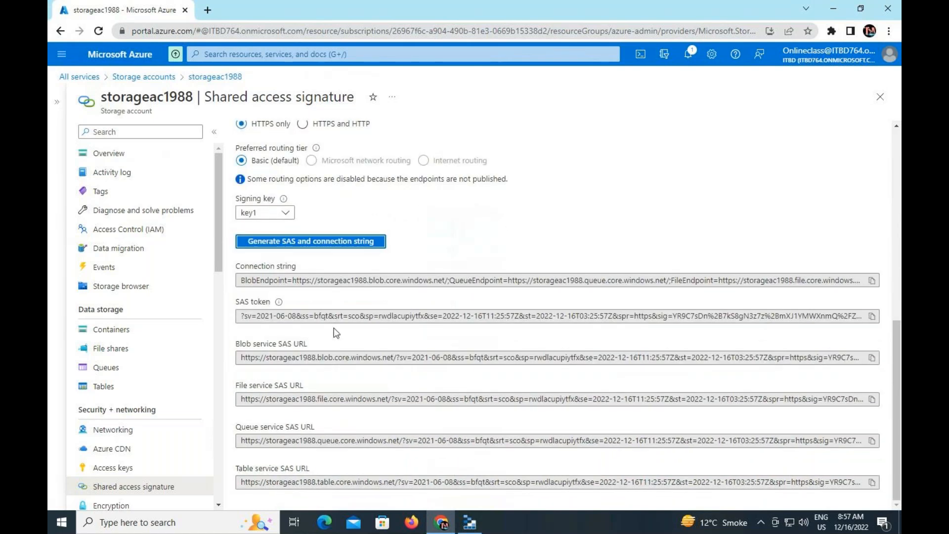
mouse_move(279, 302)
left_click(873, 358)
In Azure Storage Explorer, start a new storage account connection using the SAS URL option
left_click(471, 523)
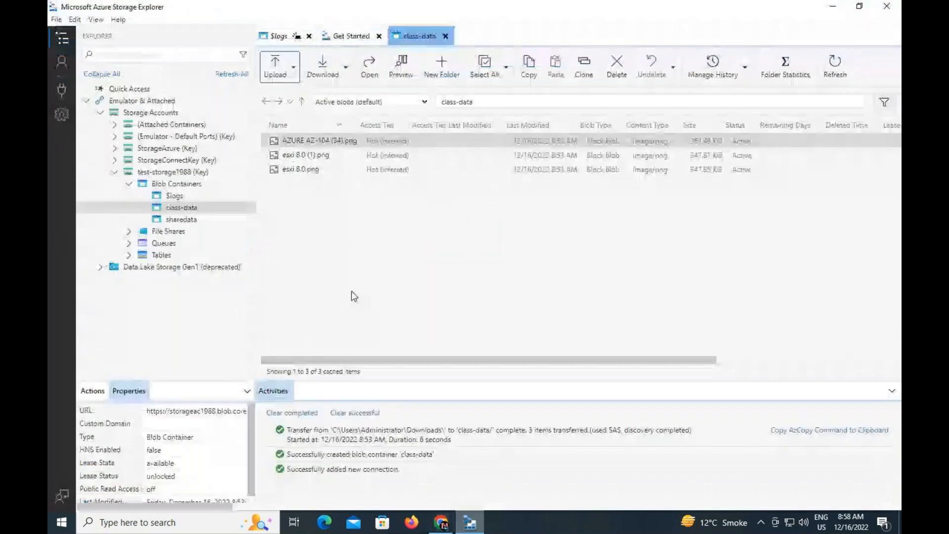
left_click(62, 91)
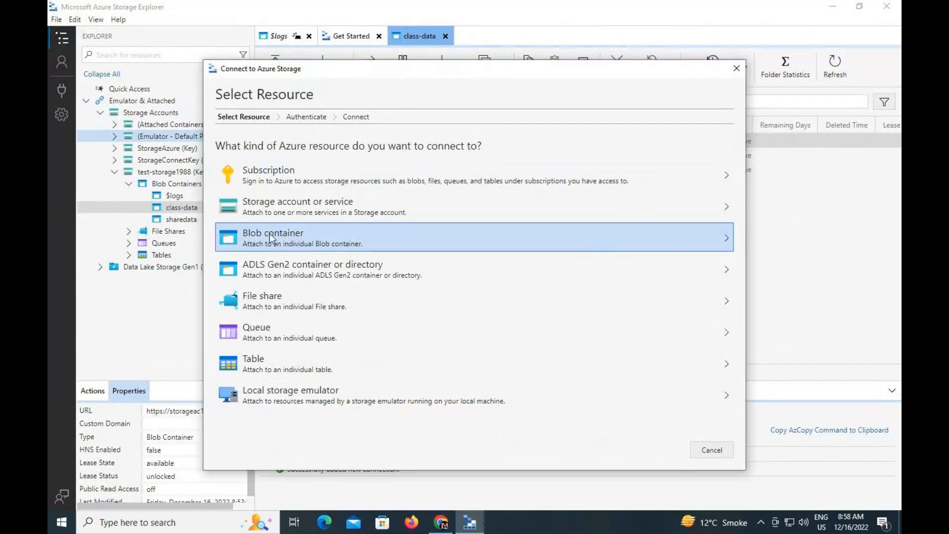
left_click(279, 209)
left_click(278, 181)
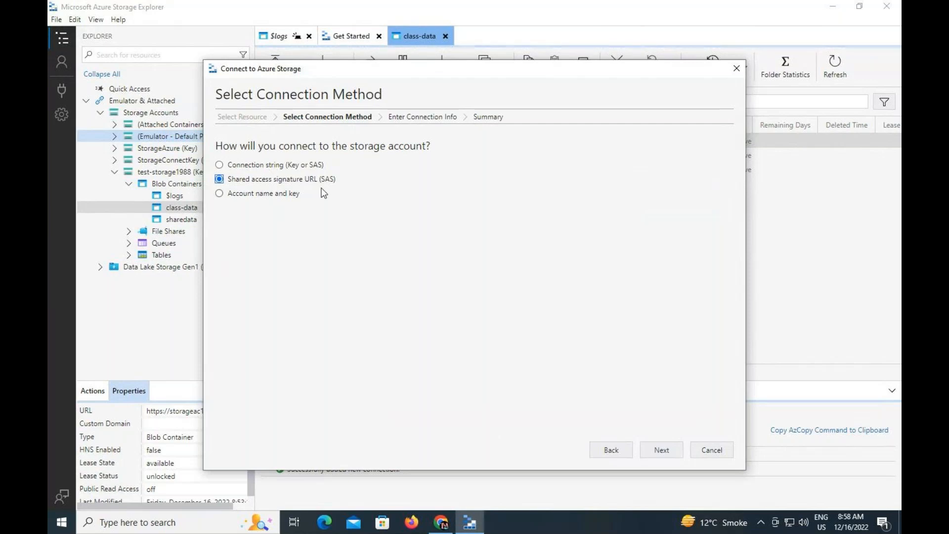
left_click(667, 451)
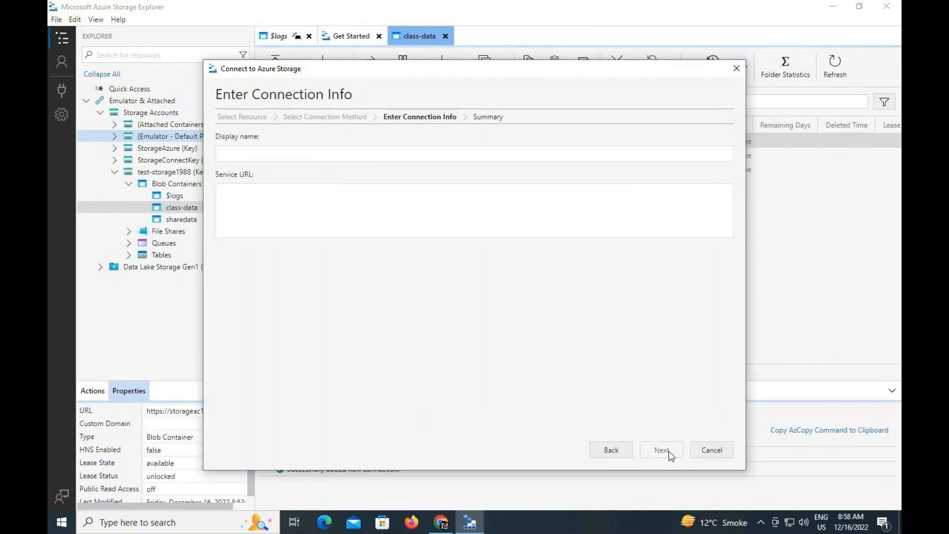
Paste the SAS URL as both display name and service URL, then connect to storageac1988
left_click(269, 152)
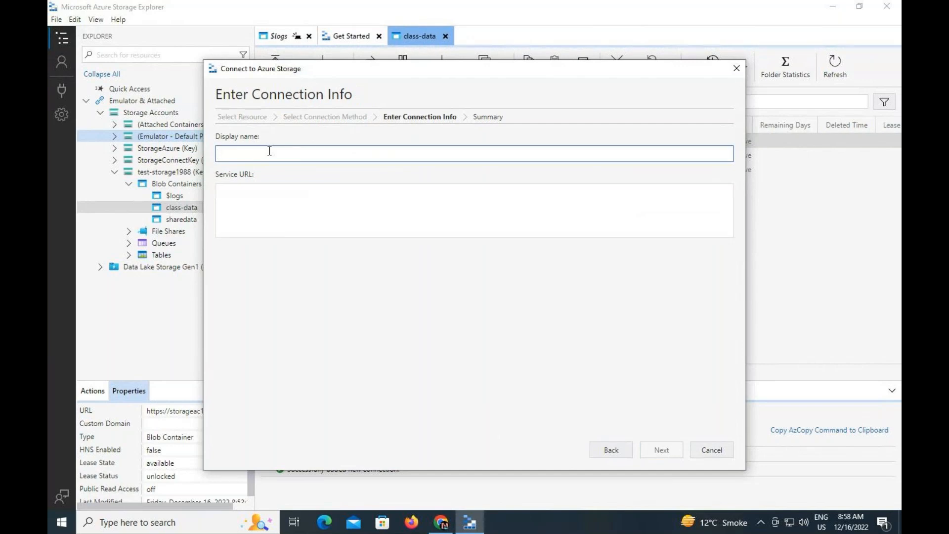
key("ctrl+v")
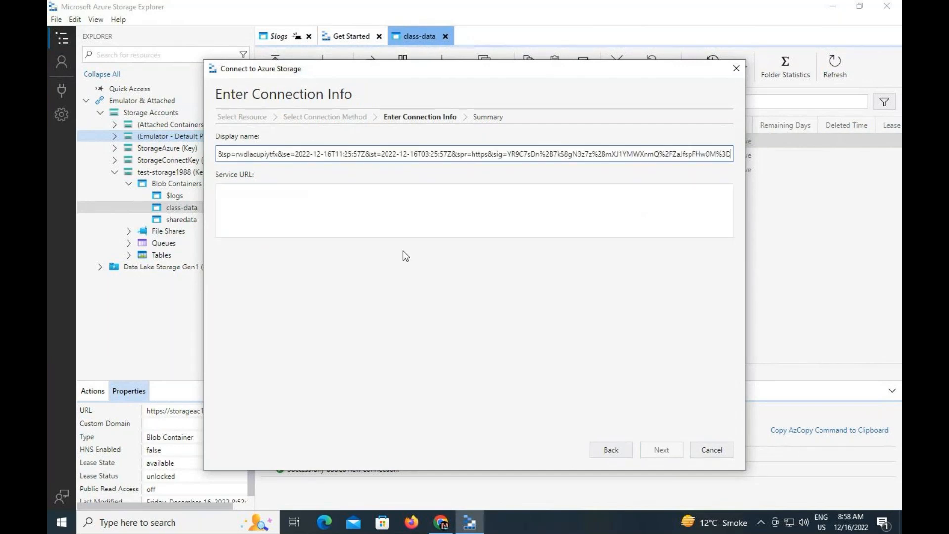
left_click(335, 209)
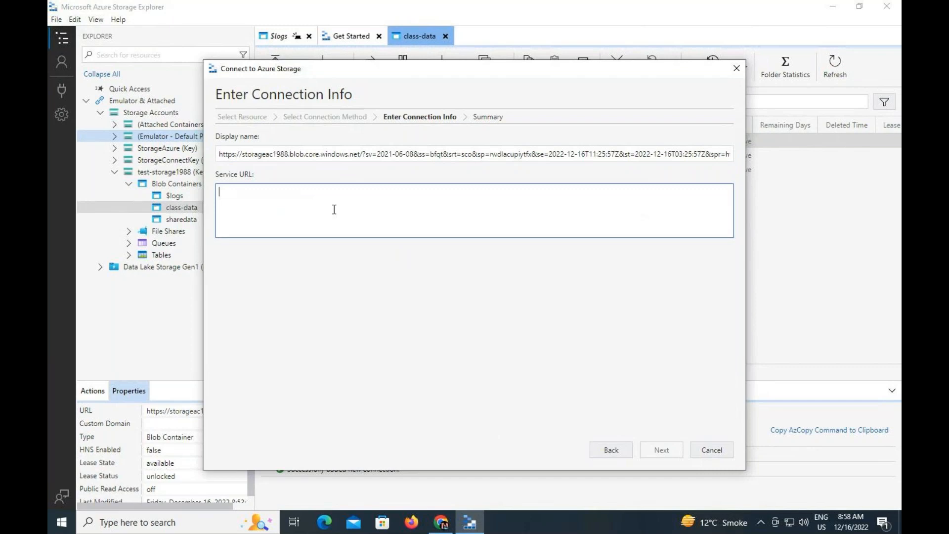
key("ctrl+v")
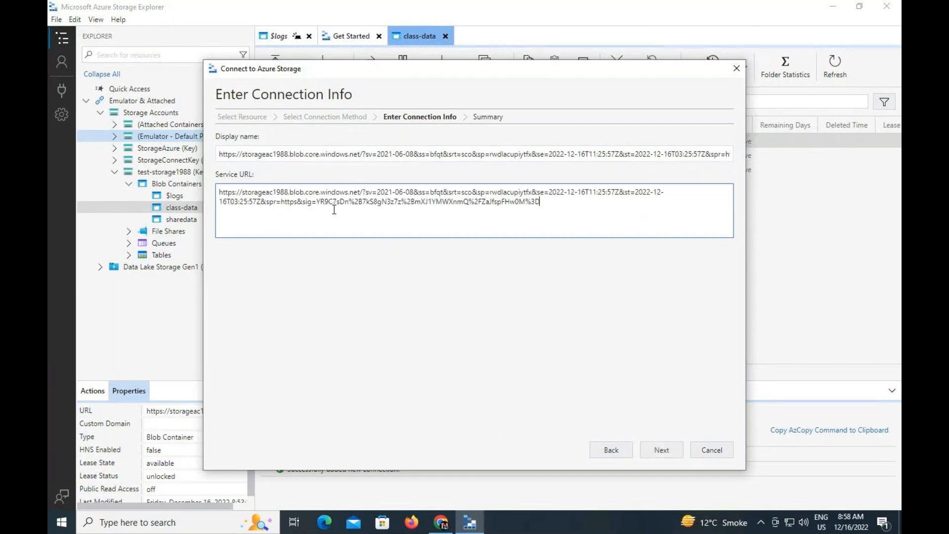
left_click(576, 155)
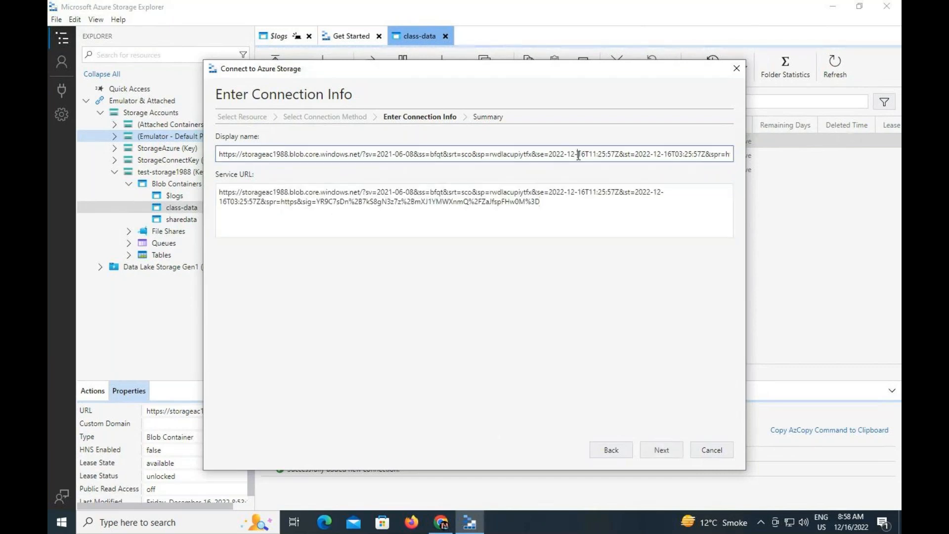
left_click(669, 450)
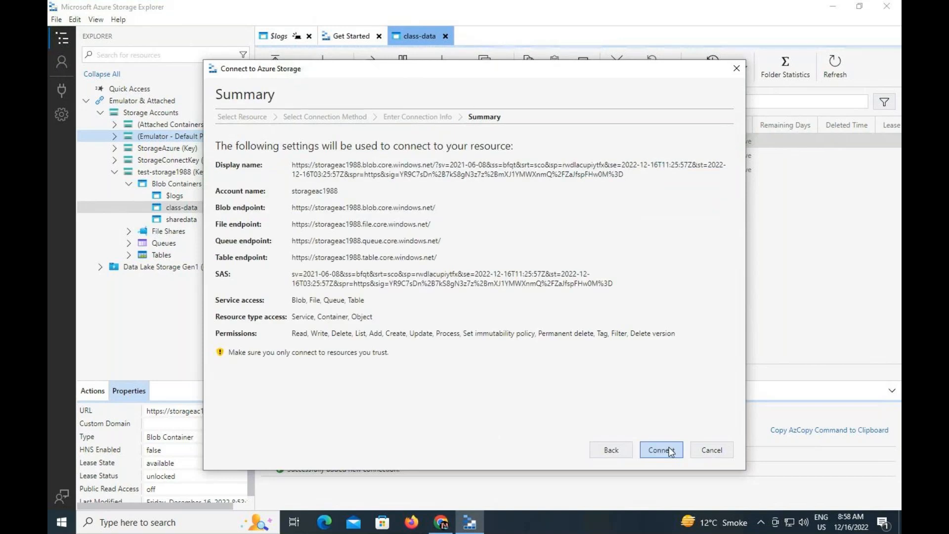
left_click(671, 451)
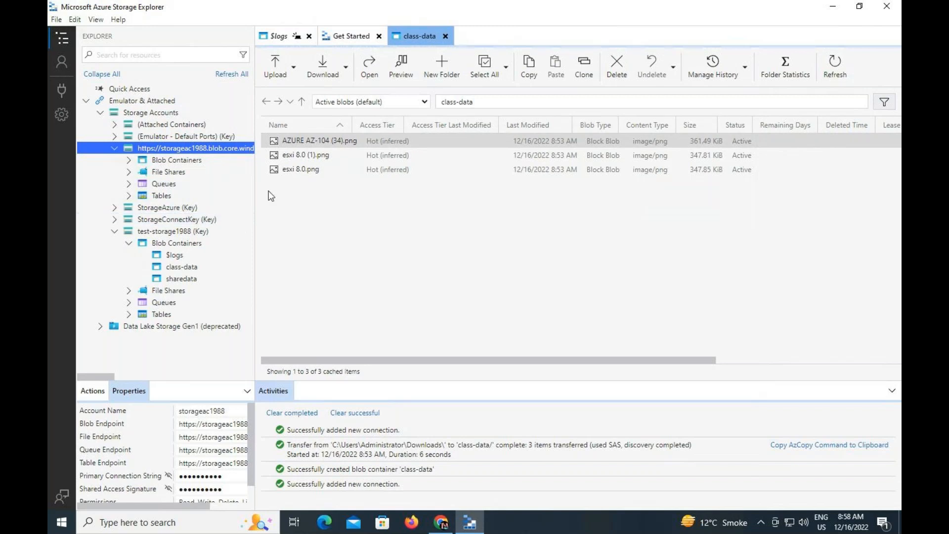
Inspect the new connection: File Shares is empty; Blob Containers holds $logs, class-data, sharedata. Collapse it again
left_click(165, 170)
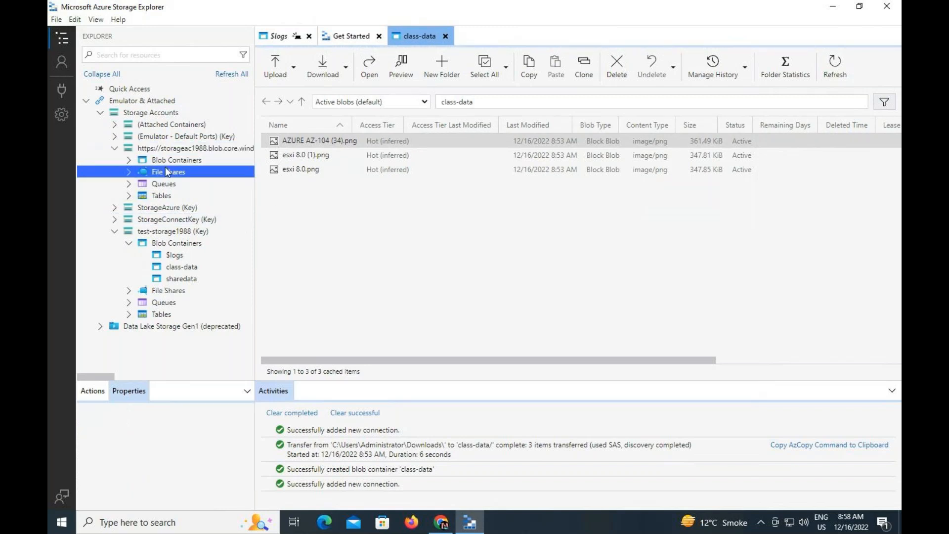
left_click(128, 171)
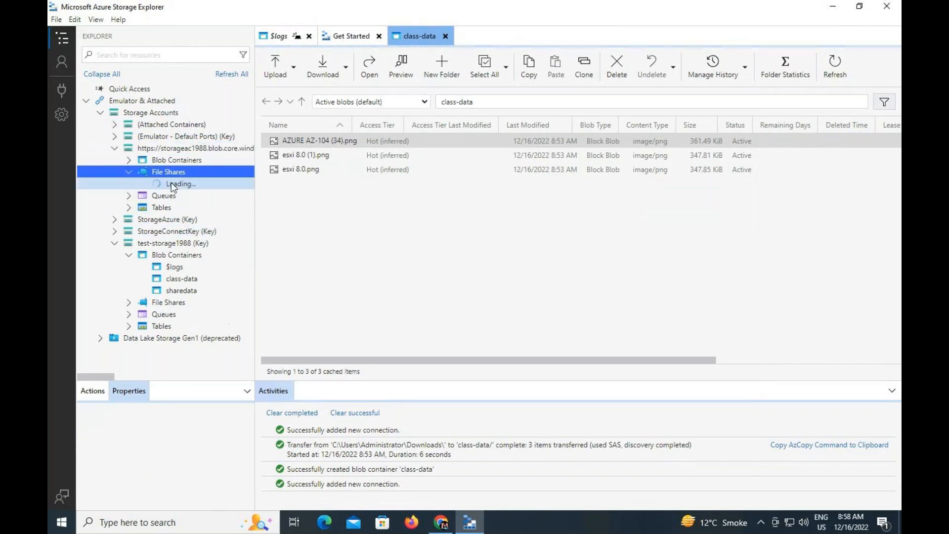
left_click(128, 160)
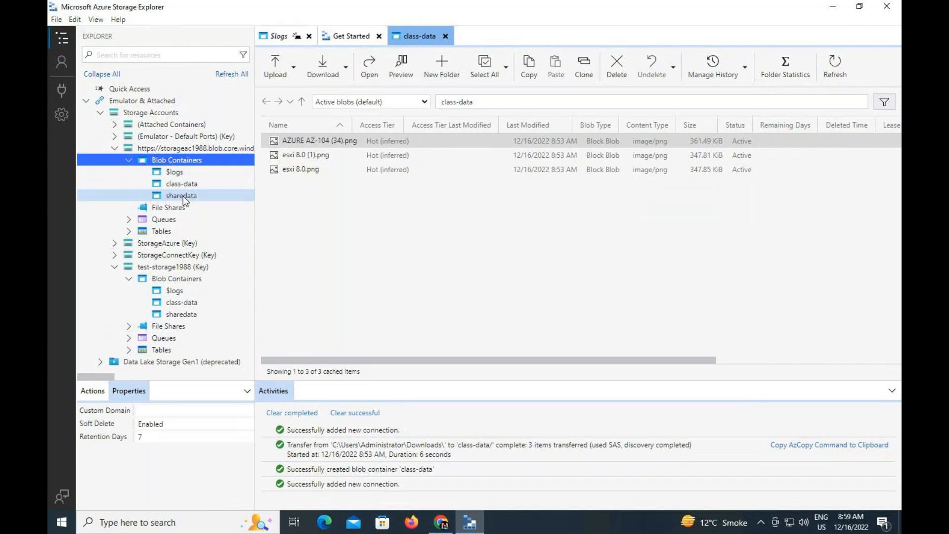
left_click(185, 146)
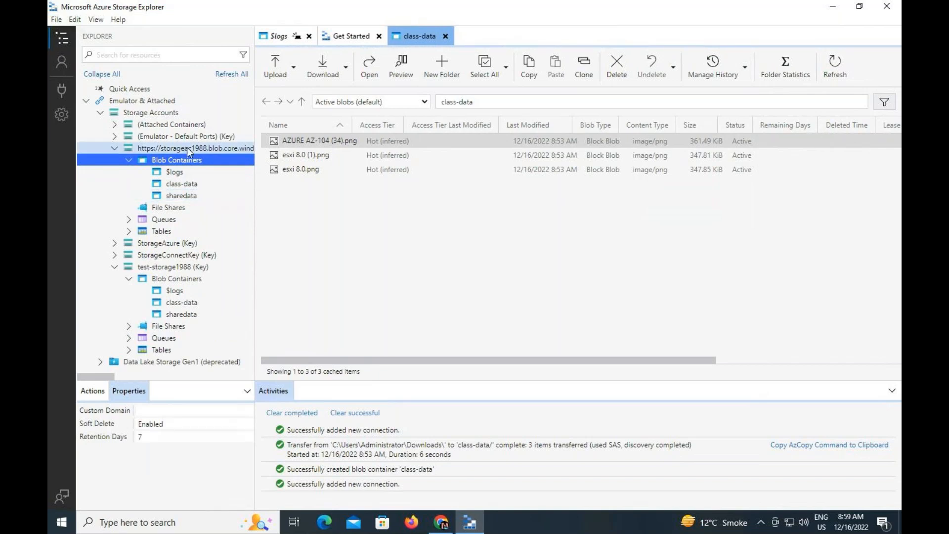
left_click(114, 148)
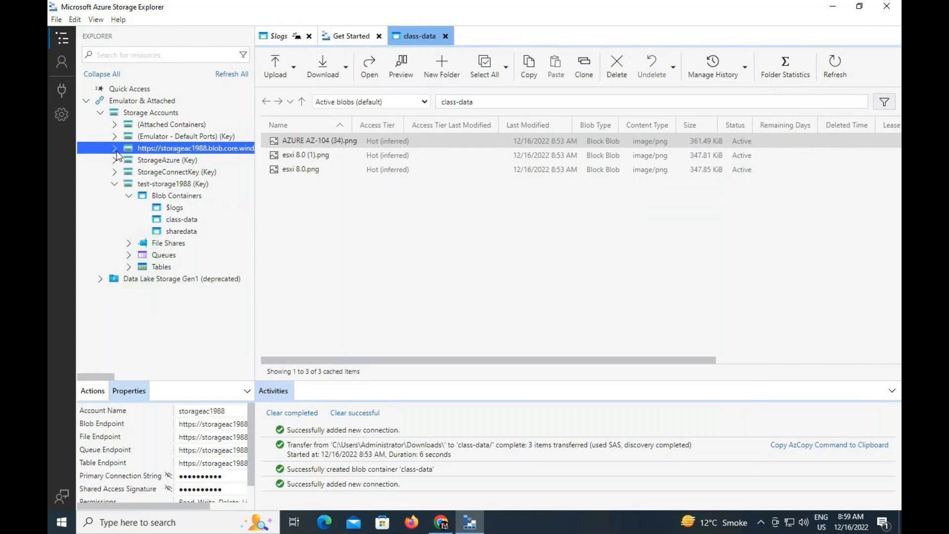
Leave the full-screen remote session and bring the OneNote storage-account sketch back to the front
key("ctrl+Left")
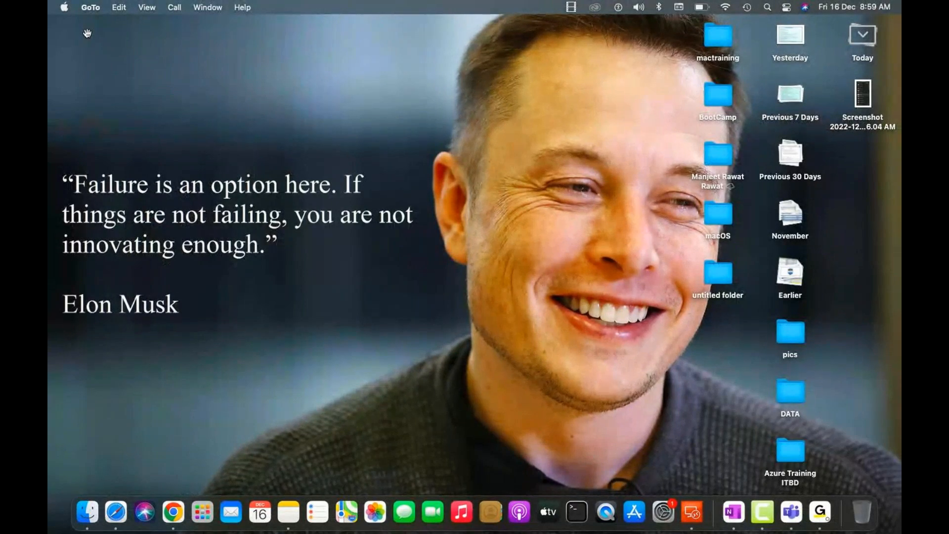
key("ctrl+Right")
scroll(181, 313, "down", 5)
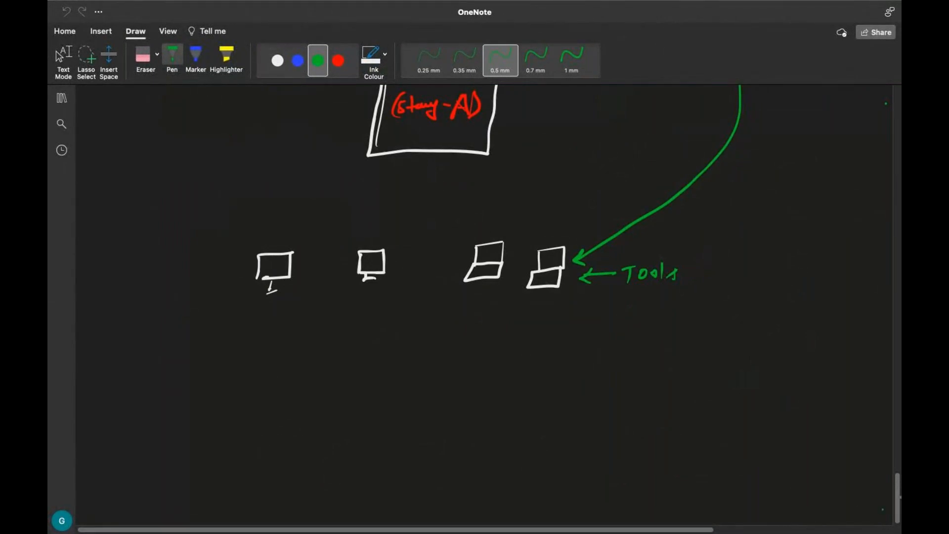
Handwrite the red title '[Configure Azure file share]' in blank space below the earlier sketch
scroll(475, 304, "down", 6)
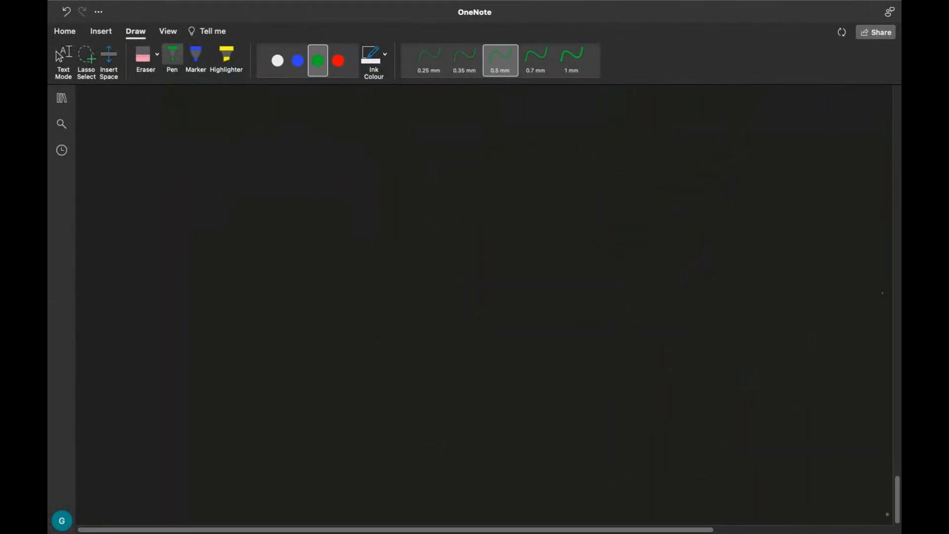
left_click(338, 61)
mouse_move(349, 127)
left_mouse_down()
mouse_move(351, 140)
mouse_move(422, 134)
mouse_move(416, 151)
mouse_move(468, 133)
mouse_move(504, 143)
left_mouse_up()
mouse_move(493, 138)
left_mouse_down()
mouse_move(554, 134)
mouse_move(570, 144)
mouse_move(577, 132)
left_mouse_up()
left_click(568, 140)
mouse_move(582, 130)
left_mouse_down()
mouse_move(582, 140)
mouse_move(677, 130)
mouse_move(673, 146)
left_mouse_up()
key("super+z")
left_click(685, 123)
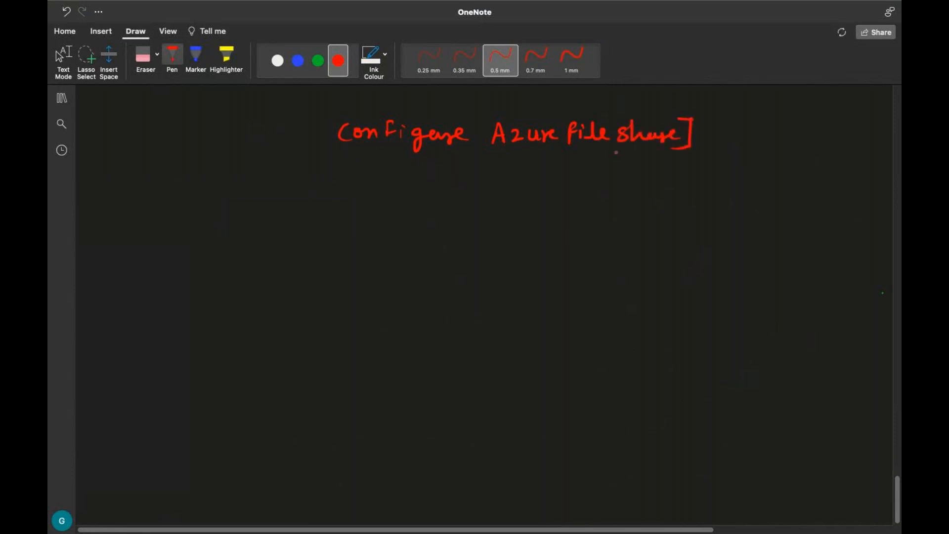
left_click_drag(346, 117, 343, 148)
left_click(319, 61)
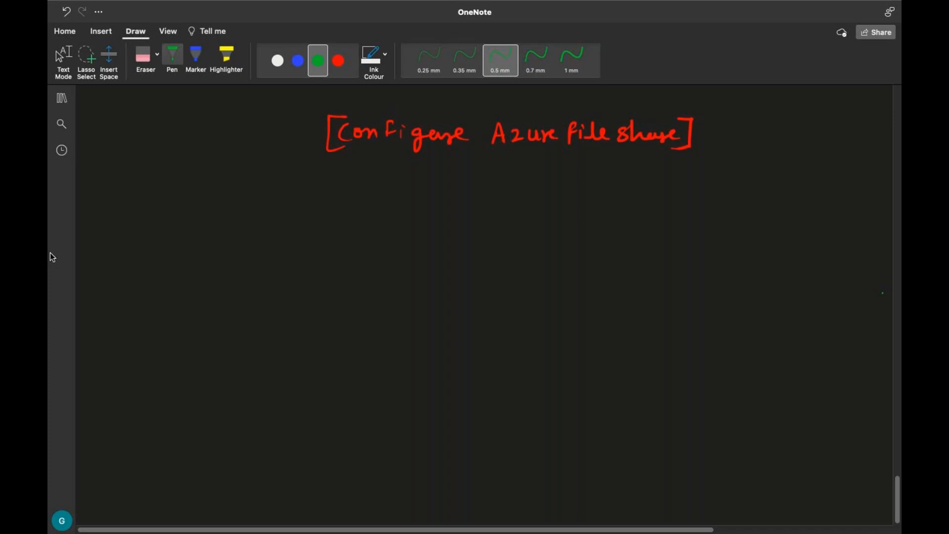
Write 'Storage-AC' in blue ink below the title and draw a box around it
left_click(298, 60)
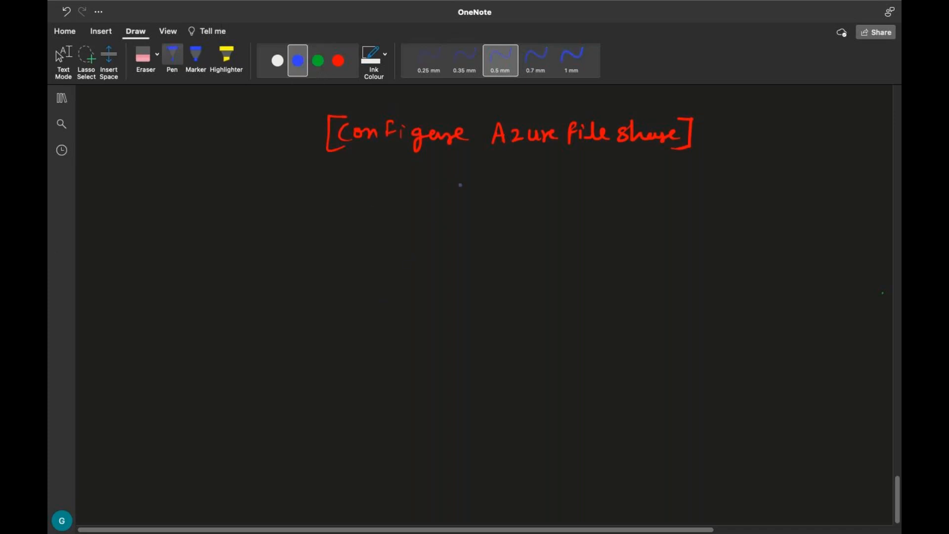
mouse_move(461, 179)
left_mouse_down()
mouse_move(450, 192)
mouse_move(469, 192)
left_mouse_up()
mouse_move(463, 182)
left_mouse_down()
mouse_move(501, 187)
mouse_move(498, 208)
mouse_move(514, 187)
left_mouse_up()
left_click_drag(517, 192, 565, 197)
left_click_drag(440, 172, 439, 209)
mouse_move(439, 170)
left_mouse_down()
mouse_move(556, 172)
mouse_move(572, 185)
mouse_move(473, 214)
mouse_move(437, 212)
left_mouse_up()
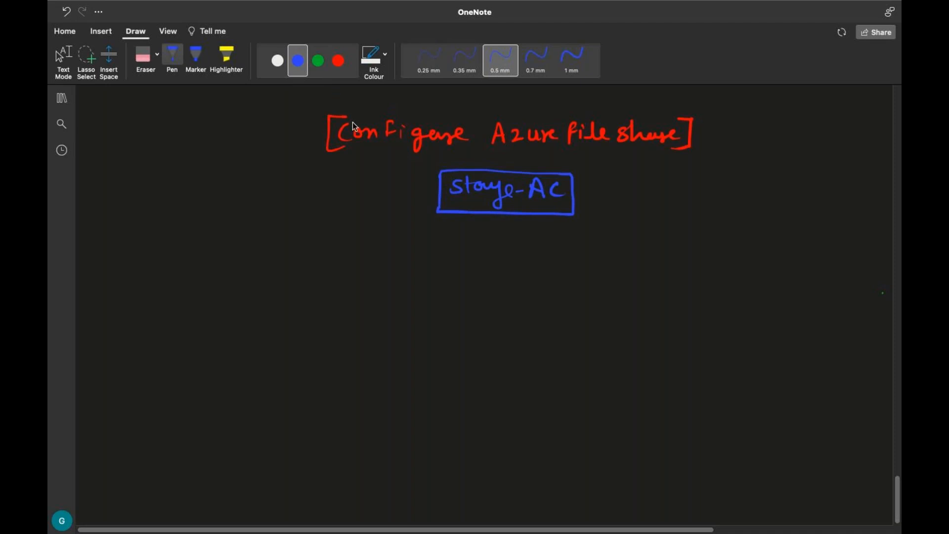
In green, draw an arrow down from Storage-AC to a boxed 'File share' label
left_click(318, 60)
left_click_drag(496, 215, 496, 245)
mouse_move(490, 235)
left_mouse_down()
mouse_move(496, 246)
mouse_move(502, 237)
left_mouse_up()
left_click_drag(482, 276, 490, 259)
left_click_drag(483, 268, 508, 270)
left_click_drag(515, 268, 557, 274)
left_click_drag(561, 273, 582, 272)
mouse_move(578, 267)
left_mouse_down()
mouse_move(587, 277)
mouse_move(599, 268)
left_mouse_up()
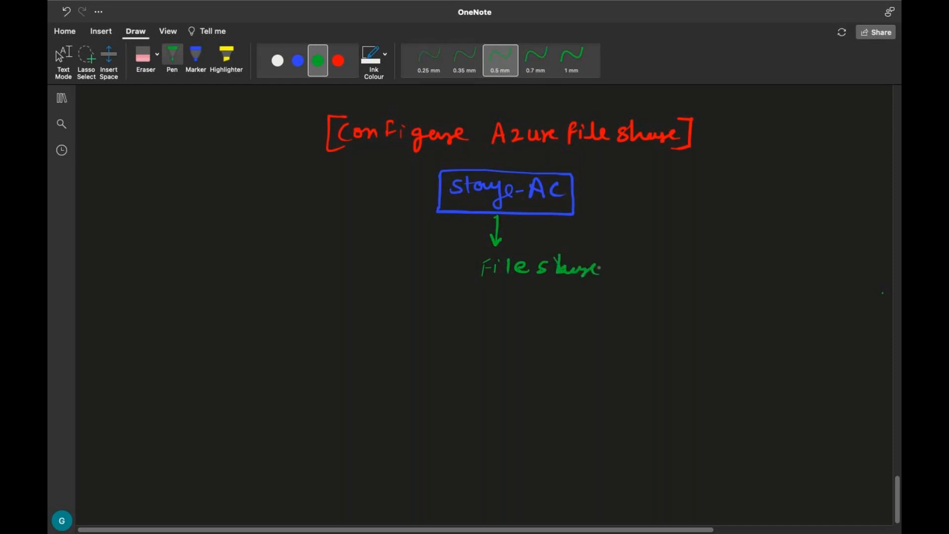
mouse_move(475, 282)
left_mouse_down()
mouse_move(476, 255)
mouse_move(613, 261)
mouse_move(608, 291)
mouse_move(485, 286)
left_mouse_up()
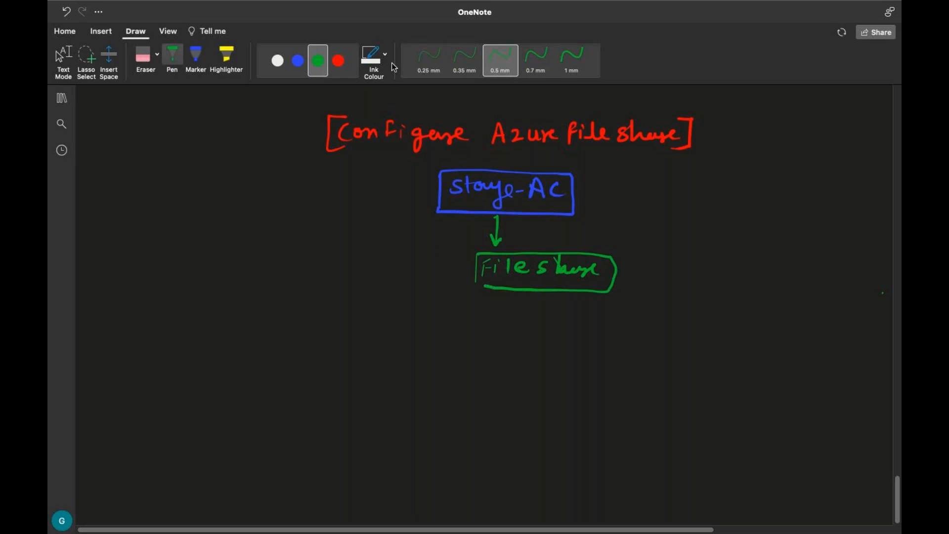
left_click(298, 60)
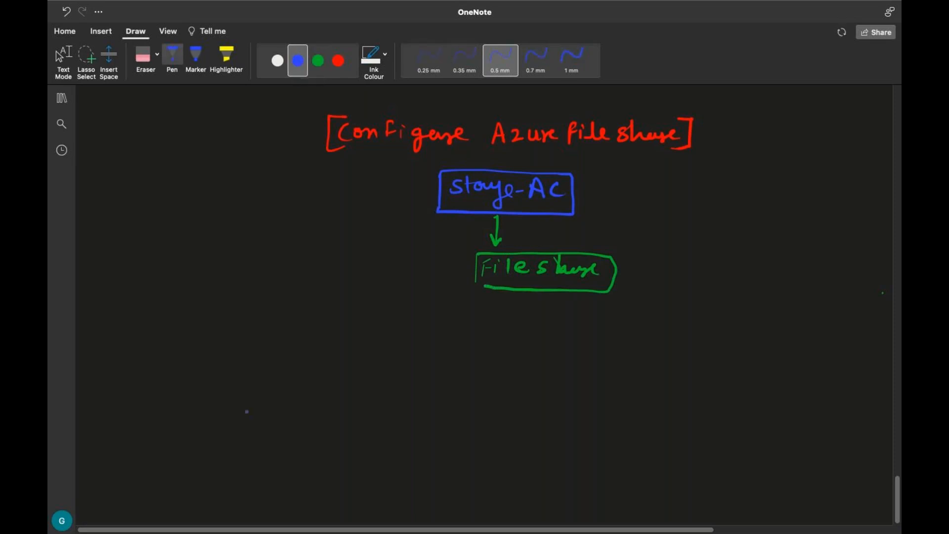
Sketch three computers in white ink at the lower left, centre and right
left_click(277, 60)
left_click_drag(227, 366, 227, 394)
mouse_move(231, 364)
left_mouse_down()
mouse_move(255, 363)
mouse_move(268, 393)
mouse_move(227, 394)
mouse_move(250, 397)
left_mouse_up()
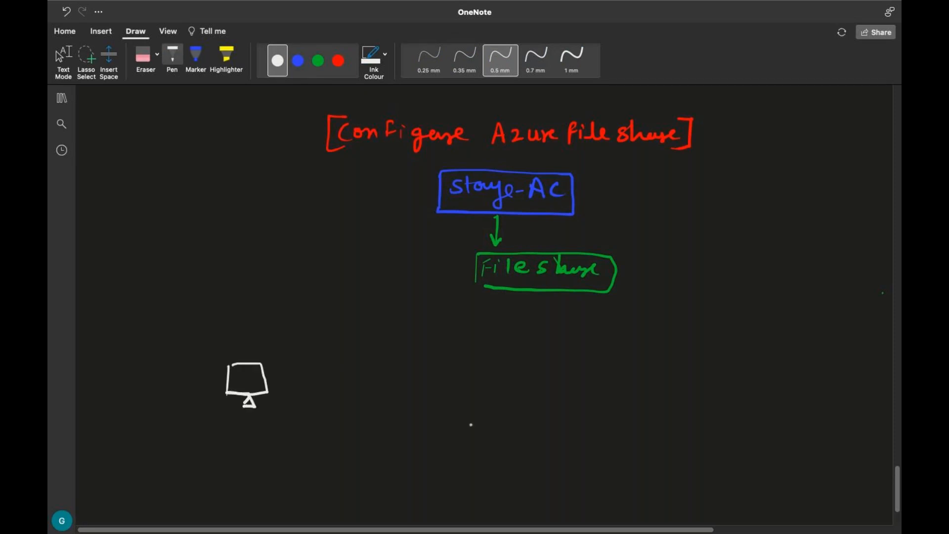
mouse_move(470, 412)
left_mouse_down()
mouse_move(467, 445)
mouse_move(500, 412)
mouse_move(500, 443)
mouse_move(467, 446)
left_mouse_up()
mouse_move(483, 443)
left_mouse_down()
mouse_move(478, 451)
mouse_move(491, 451)
mouse_move(480, 453)
left_mouse_up()
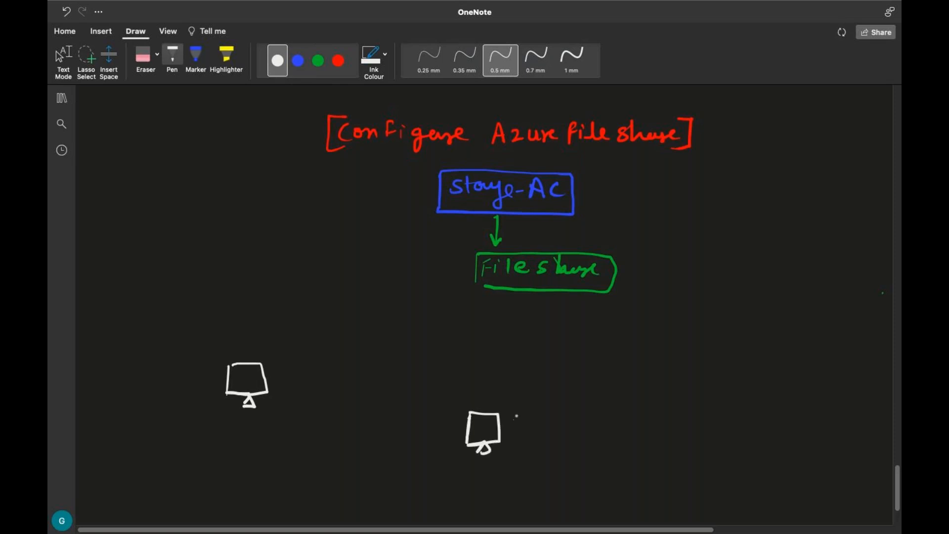
mouse_move(515, 414)
left_mouse_down()
mouse_move(516, 446)
mouse_move(535, 410)
mouse_move(535, 446)
left_mouse_up()
left_click_drag(534, 446, 516, 448)
left_click_drag(757, 394, 756, 424)
mouse_move(757, 395)
left_mouse_down()
mouse_move(787, 393)
mouse_move(757, 423)
mouse_move(769, 428)
left_mouse_up()
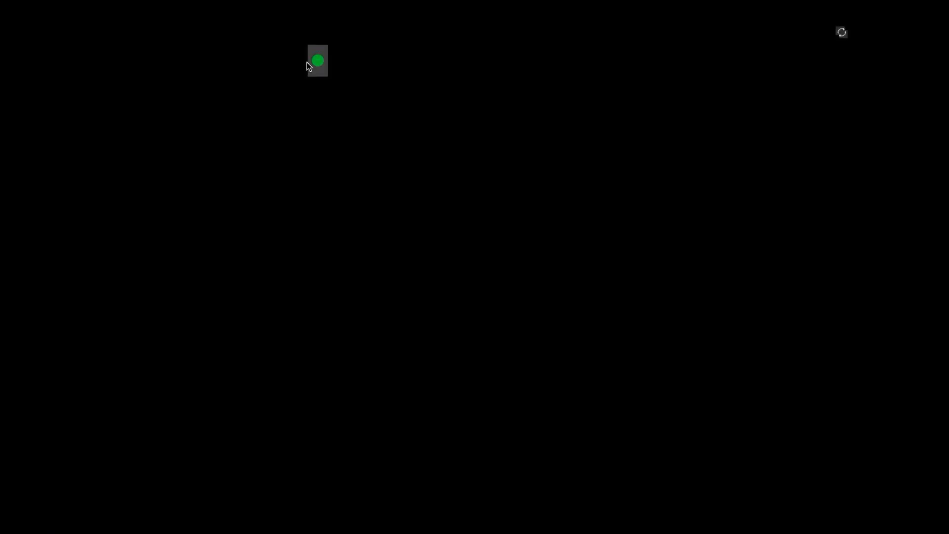
Draw blue arrows from the File share box to each of the three computers
left_click(298, 61)
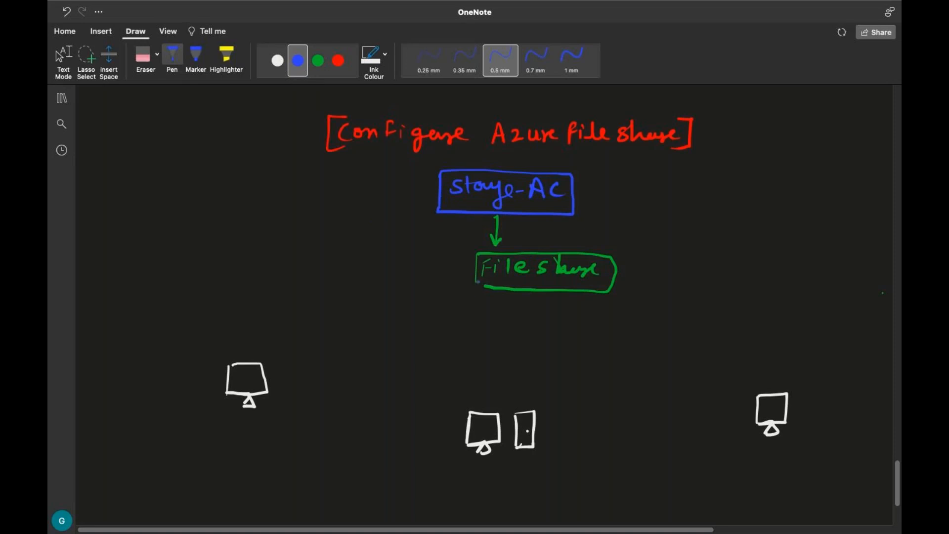
mouse_move(472, 273)
left_mouse_down()
mouse_move(346, 275)
mouse_move(247, 357)
mouse_move(262, 352)
left_mouse_up()
mouse_move(504, 292)
left_mouse_down()
mouse_move(482, 405)
mouse_move(492, 388)
left_mouse_up()
mouse_move(613, 283)
left_mouse_down()
mouse_move(631, 283)
mouse_move(737, 351)
mouse_move(744, 398)
mouse_move(749, 393)
left_mouse_up()
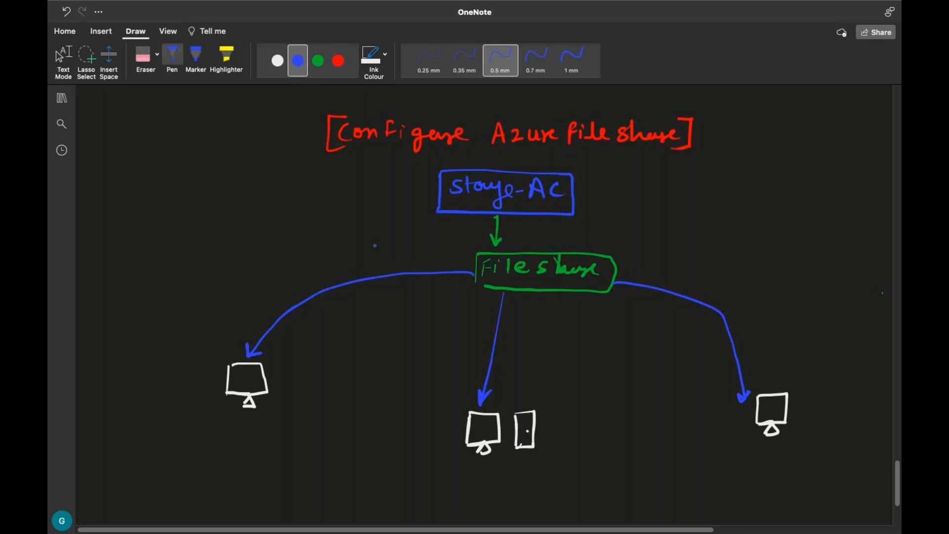
mouse_move(633, 263)
left_mouse_down()
mouse_move(653, 263)
mouse_move(650, 269)
left_mouse_up()
In Azure Portal, open the Domain VM's RDP connect page and download Domain (3).rdp
key("ctrl+Left")
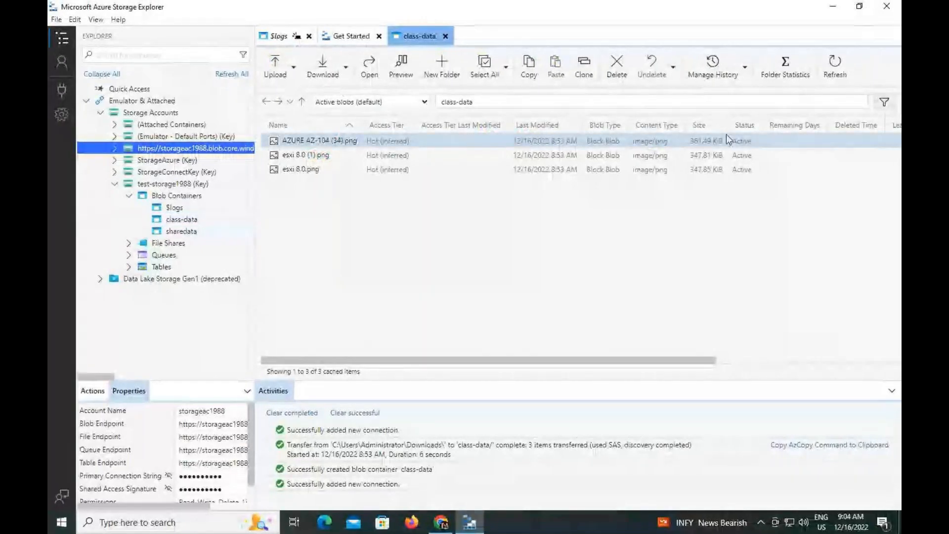
left_click(844, 10)
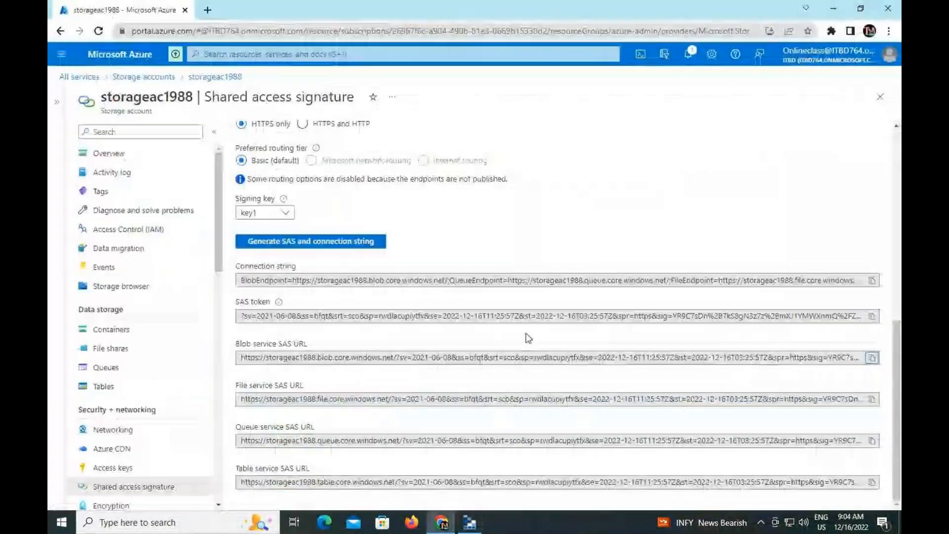
left_click(127, 55)
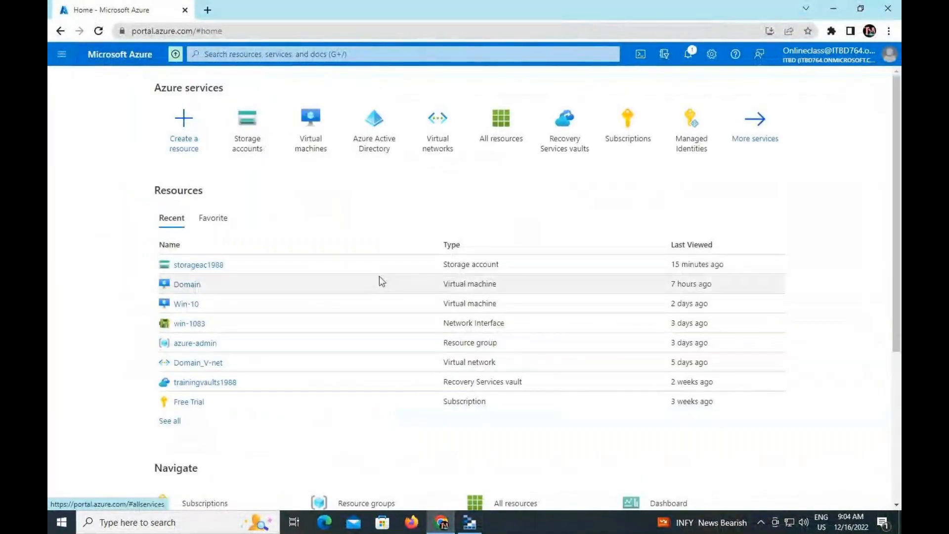
left_click(322, 148)
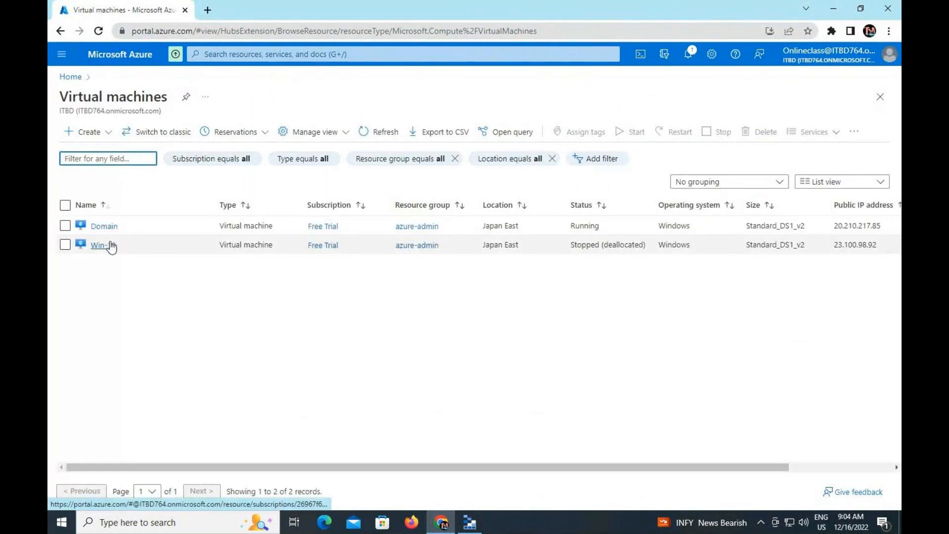
left_click(105, 226)
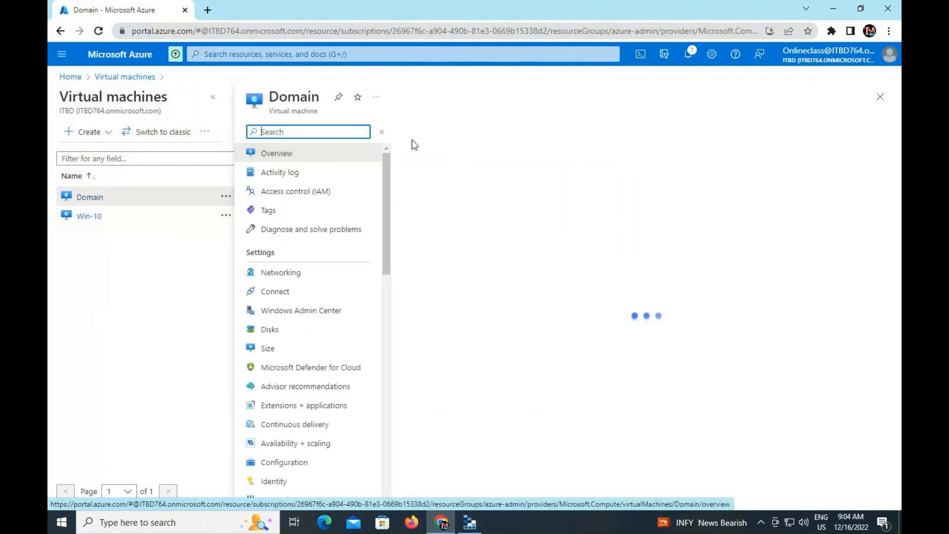
left_click(447, 131)
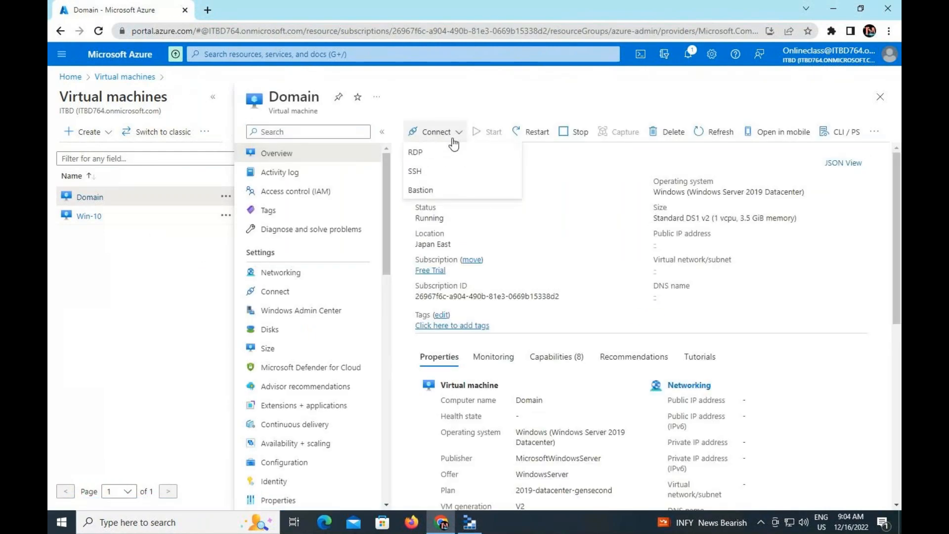
left_click(442, 158)
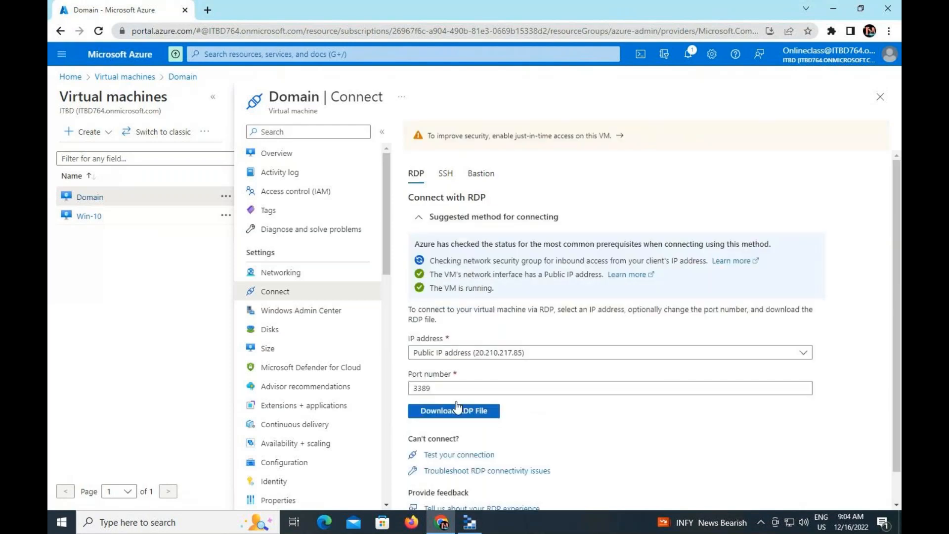
left_click(451, 412)
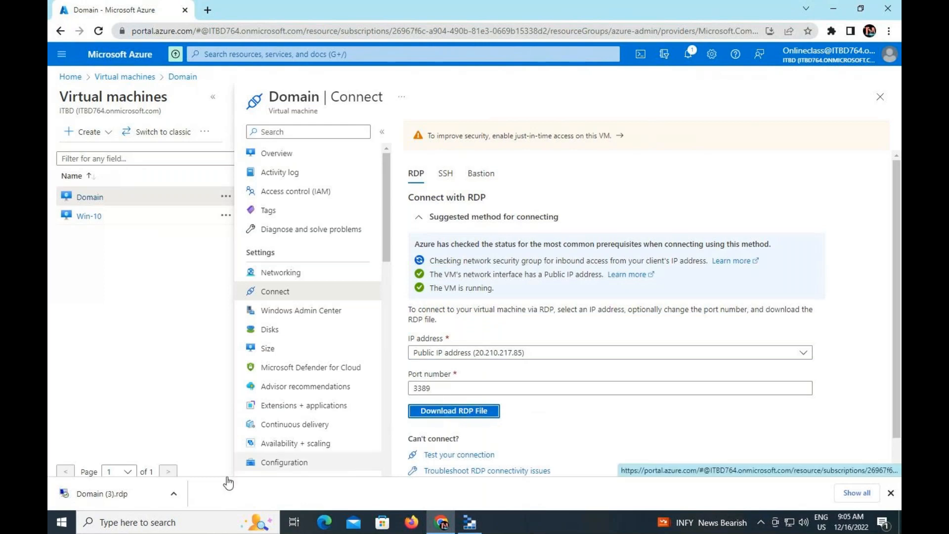
Open the downloaded Domain RDP file, connect past the publisher warning, and enter the account password
left_click(174, 493)
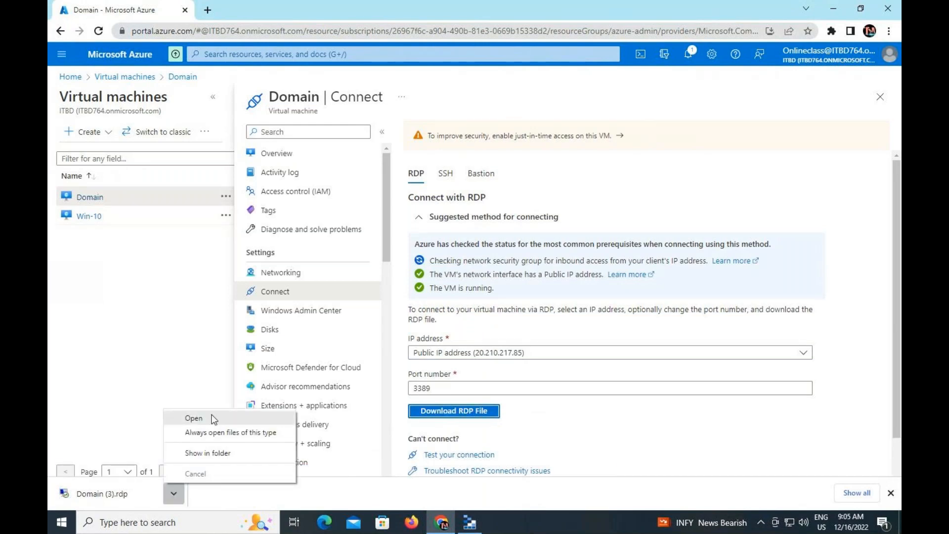
left_click(213, 419)
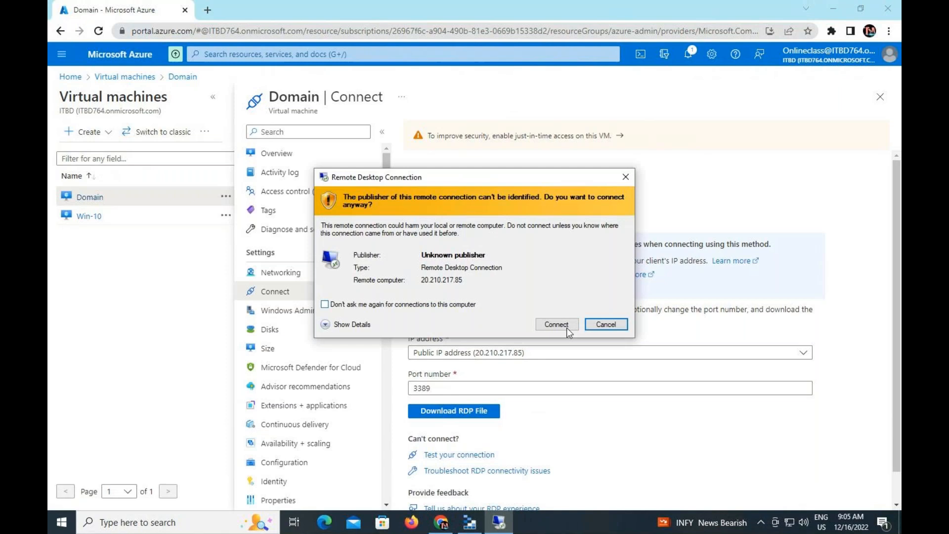
left_click(558, 324)
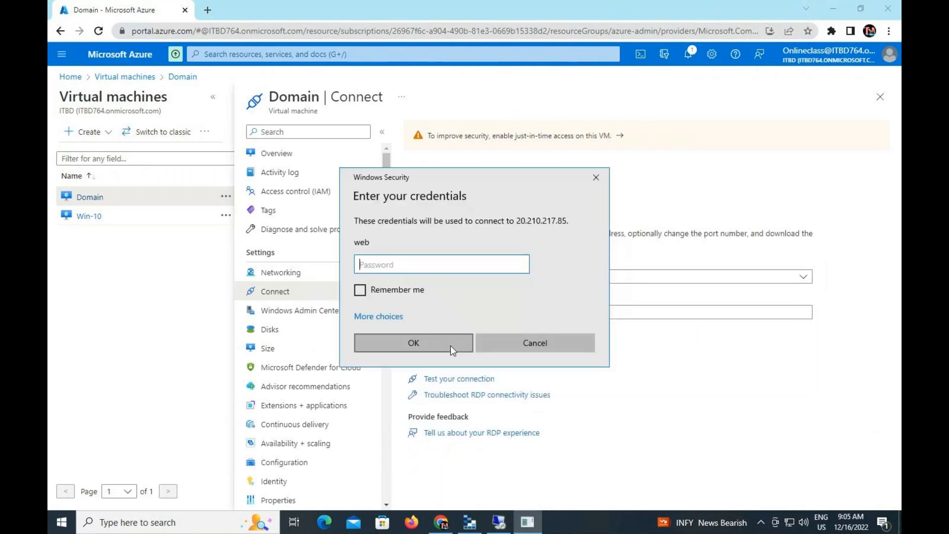
type("********")
left_click(449, 345)
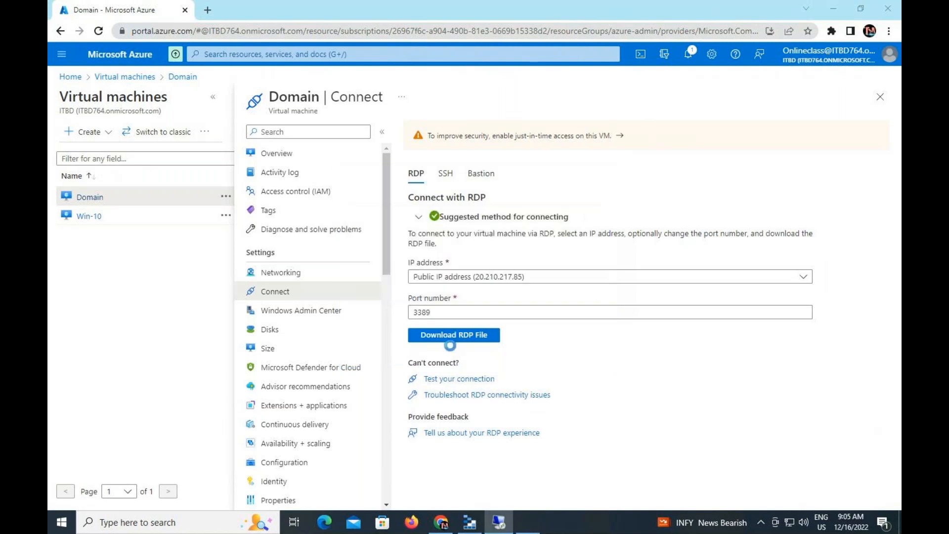
Re-enter the account password and accept the certificate warning to start the Domain VM session
type("*")
key("BackSpace")
type("*****")
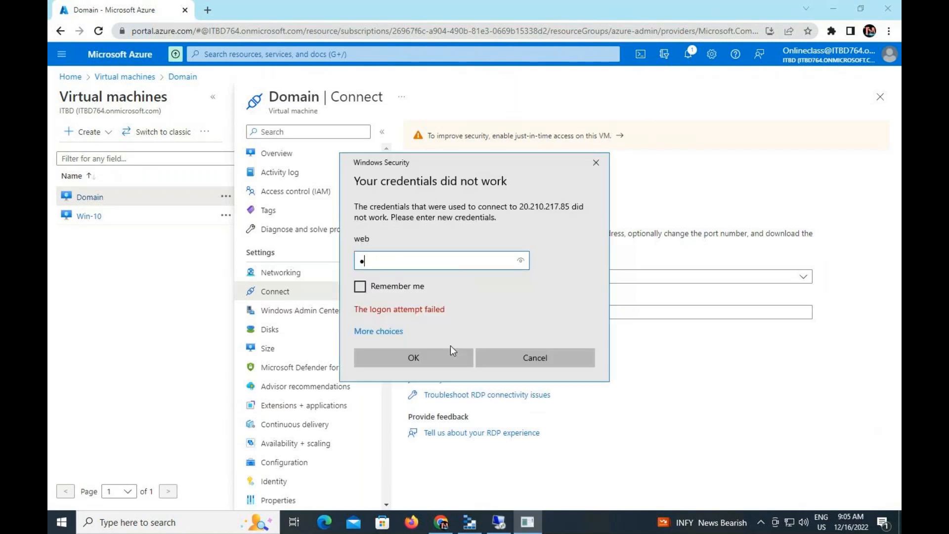
type("*******")
key("Return")
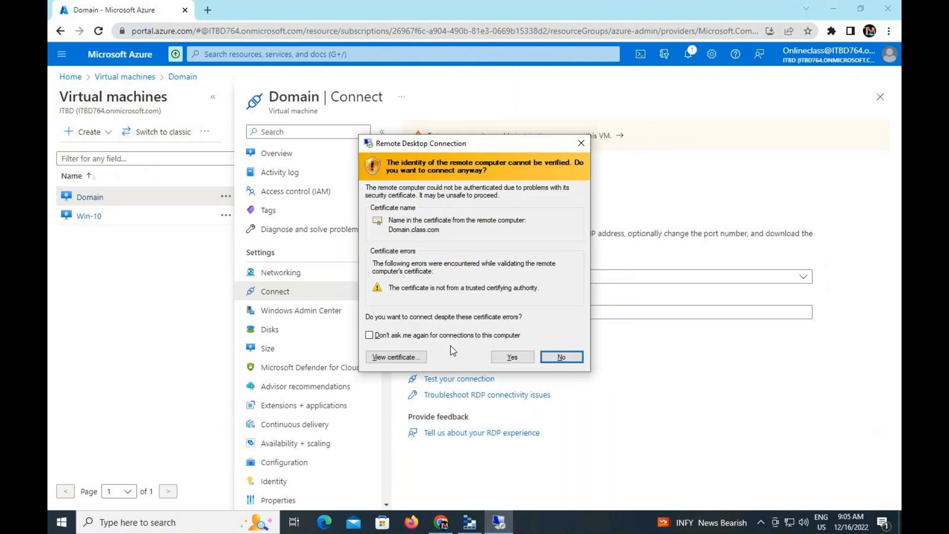
left_click(511, 354)
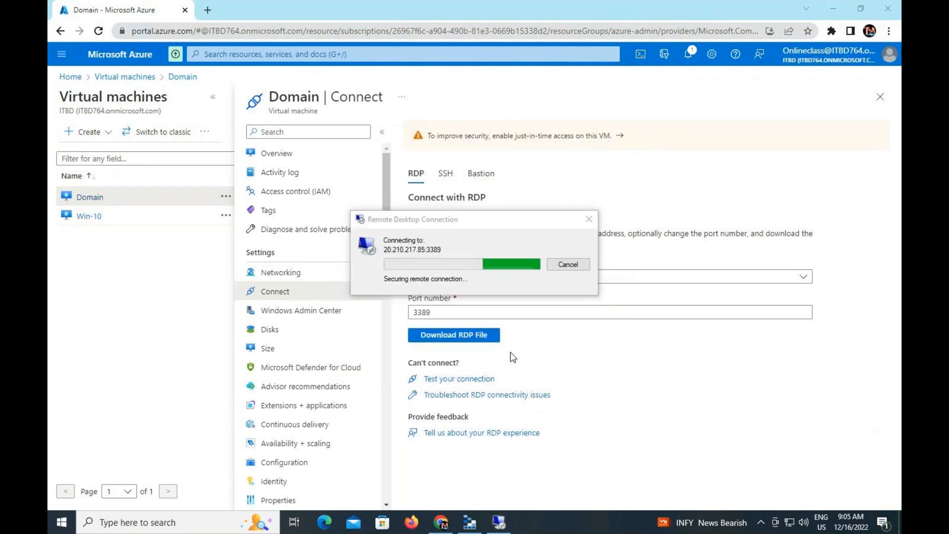
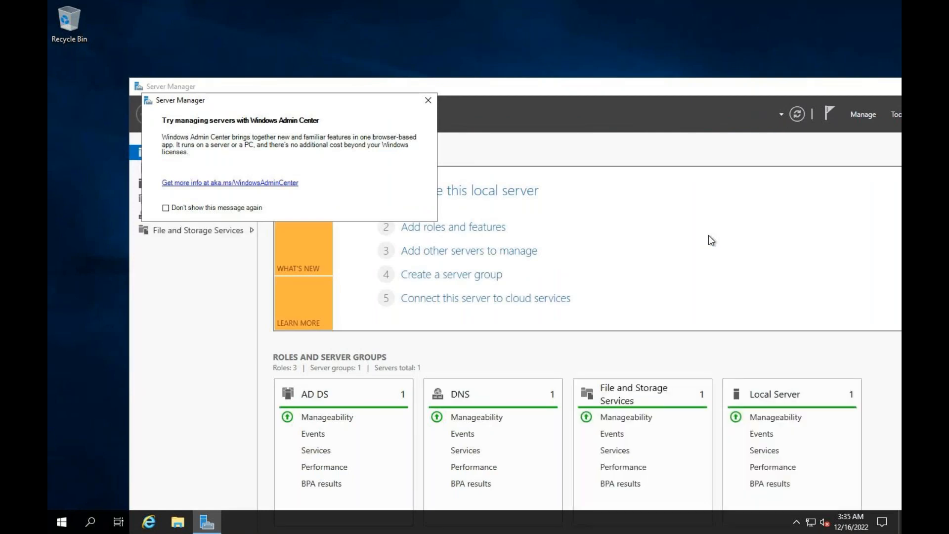
Dismiss the Windows Admin Center prompt and close Server Manager on the Domain VM
left_click(430, 101)
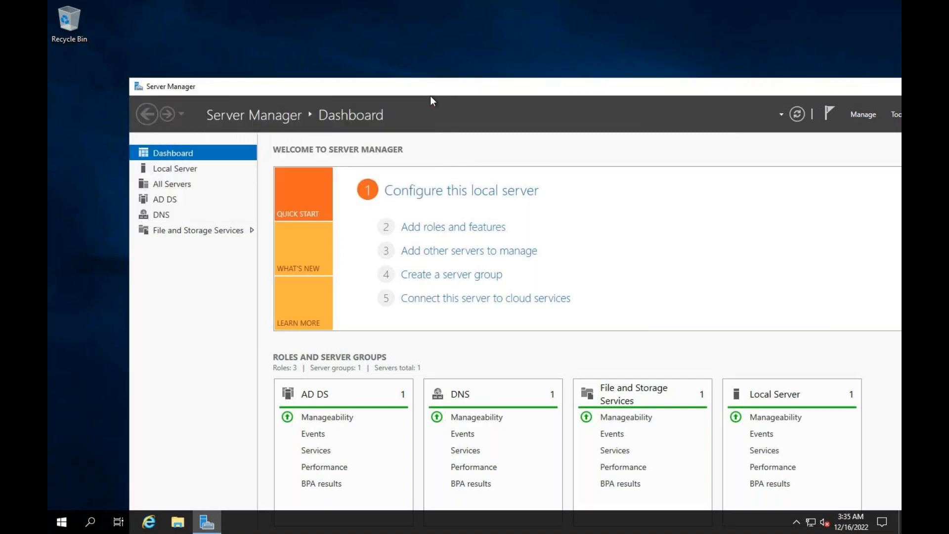
left_click_drag(394, 18, 378, 18)
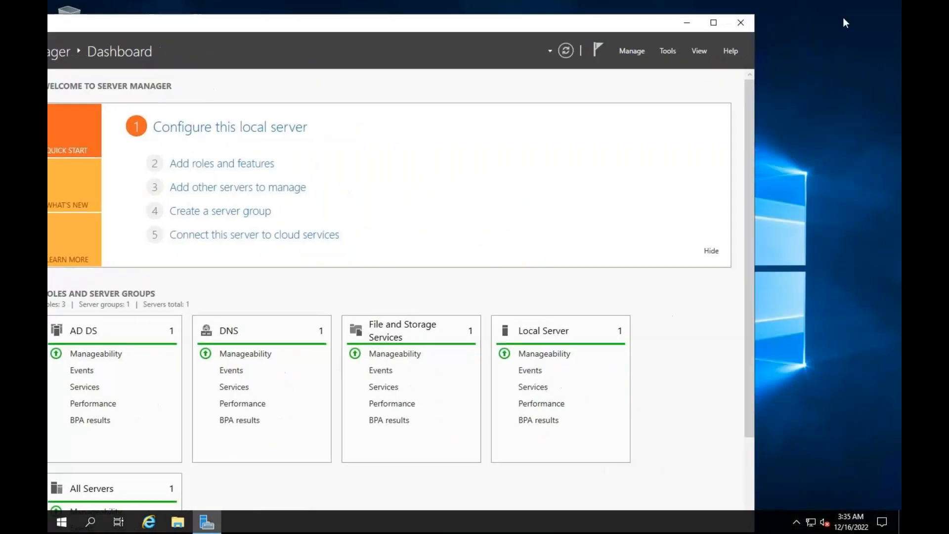
left_click(741, 22)
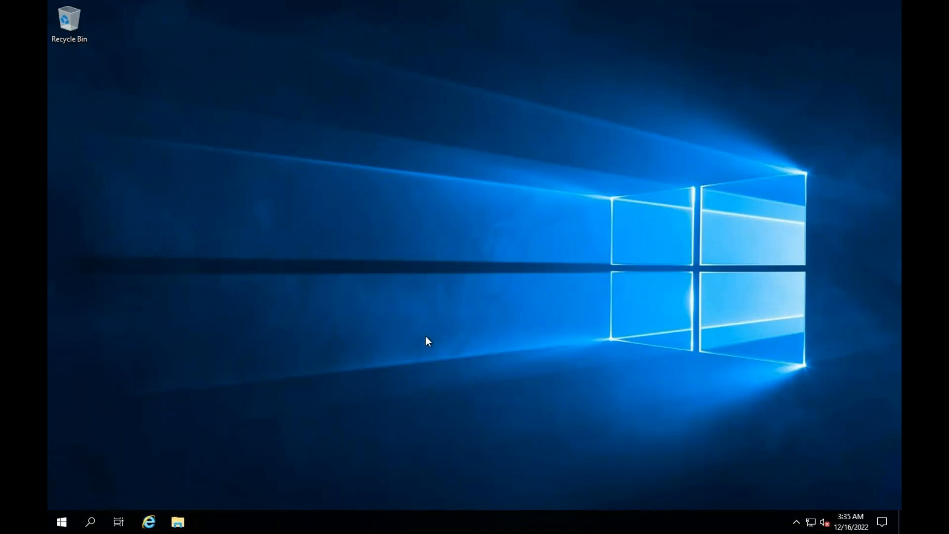
Show This PC in File Explorer with the C: and D: drives, then minimize the remote session
left_click(177, 523)
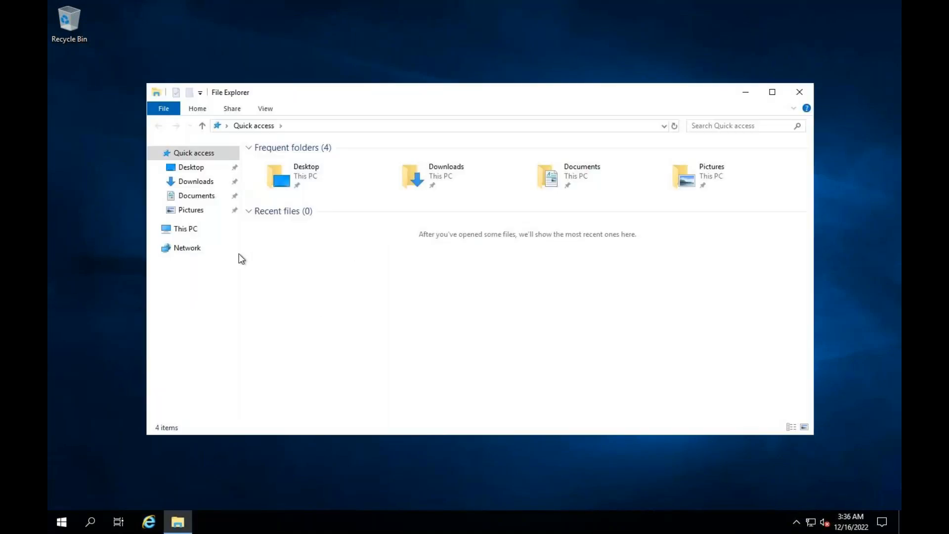
left_click(185, 229)
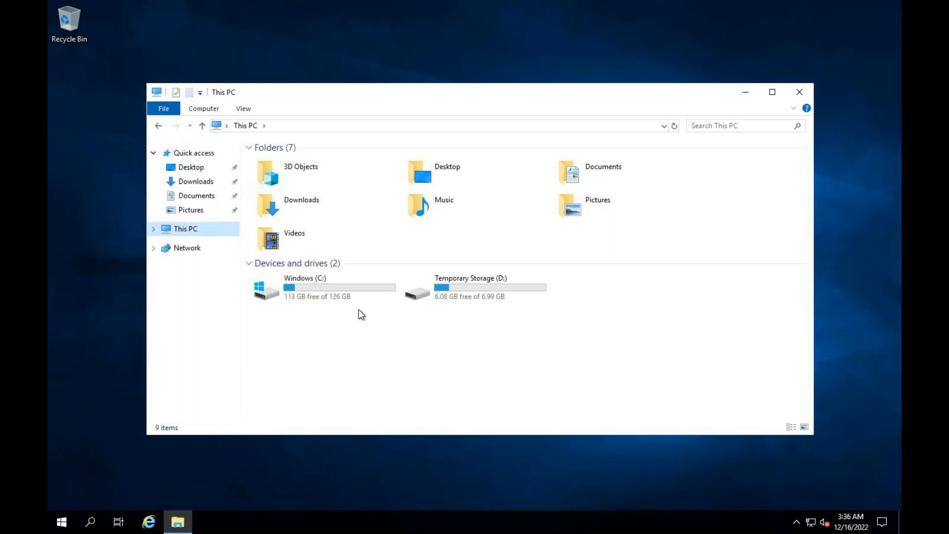
key("ctrl+Right")
key("ctrl+Left")
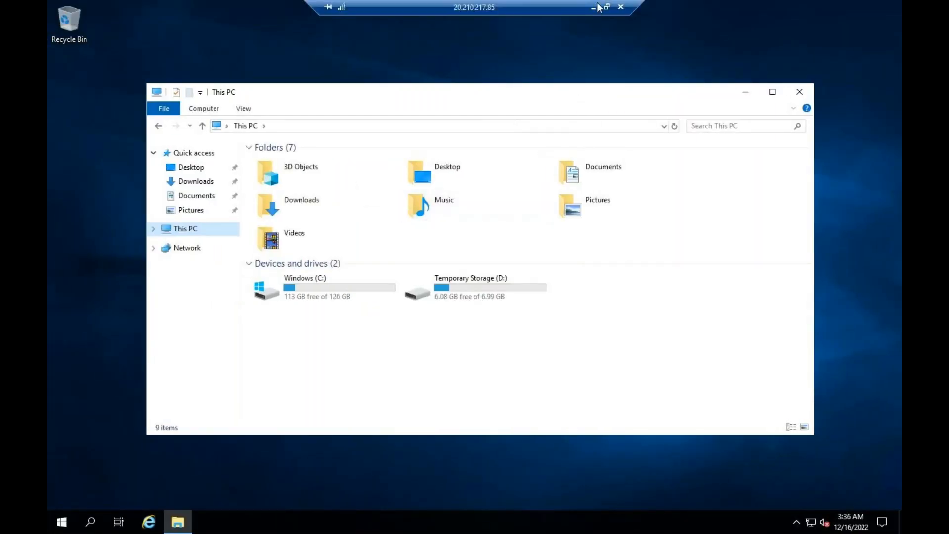
left_click(594, 7)
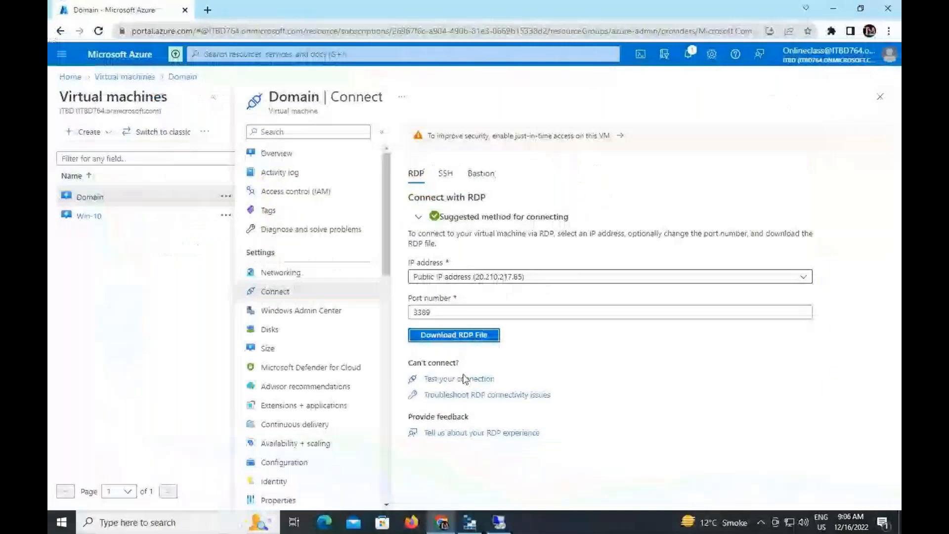
In Storage Explorer, collapse test-storage1988's Blob Containers and select File Shares
left_click(469, 523)
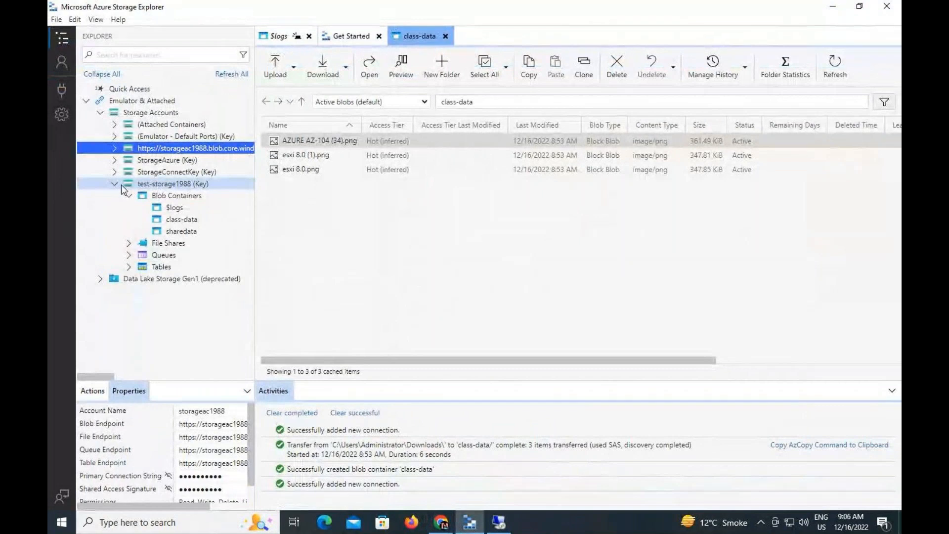
left_click(129, 197)
left_click(128, 198)
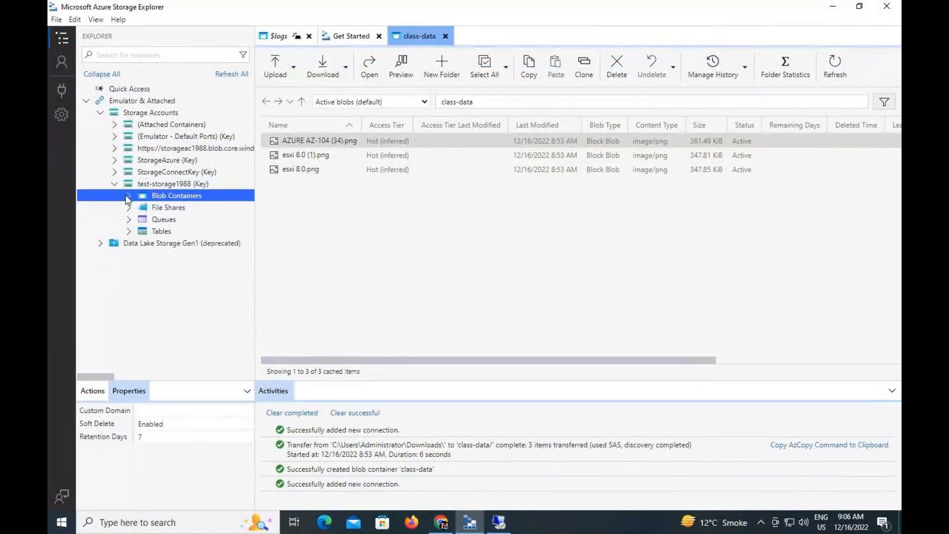
left_click(158, 209)
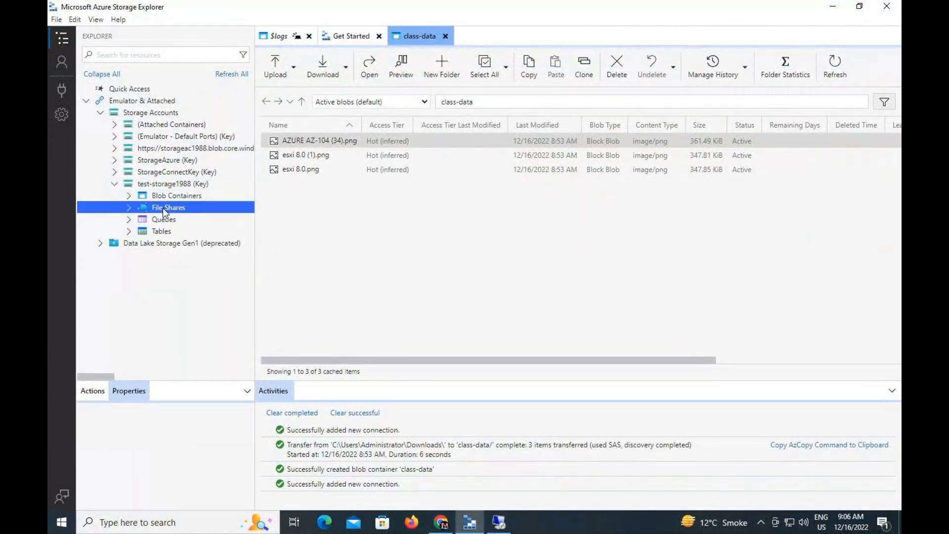
Return to the Azure portal home page in the browser
left_click(440, 521)
left_click(142, 79)
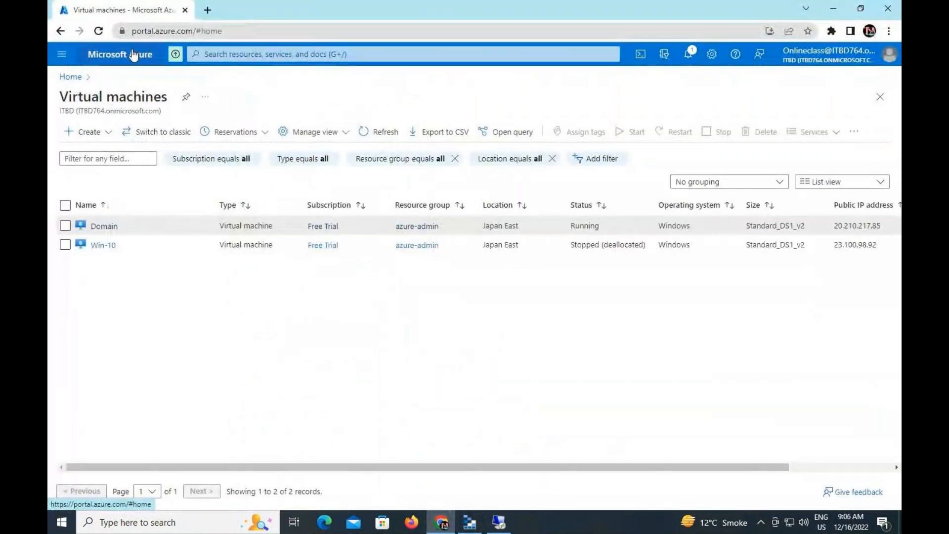
left_click(134, 55)
Create file share 'testfile' in storageac1988, Transaction optimized tier with 5 TiB quota
left_click(318, 147)
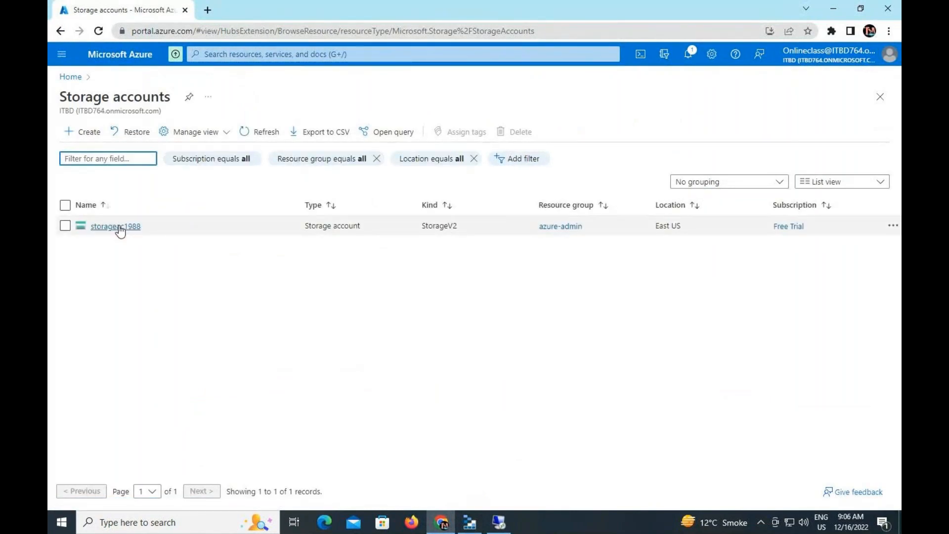
left_click(119, 227)
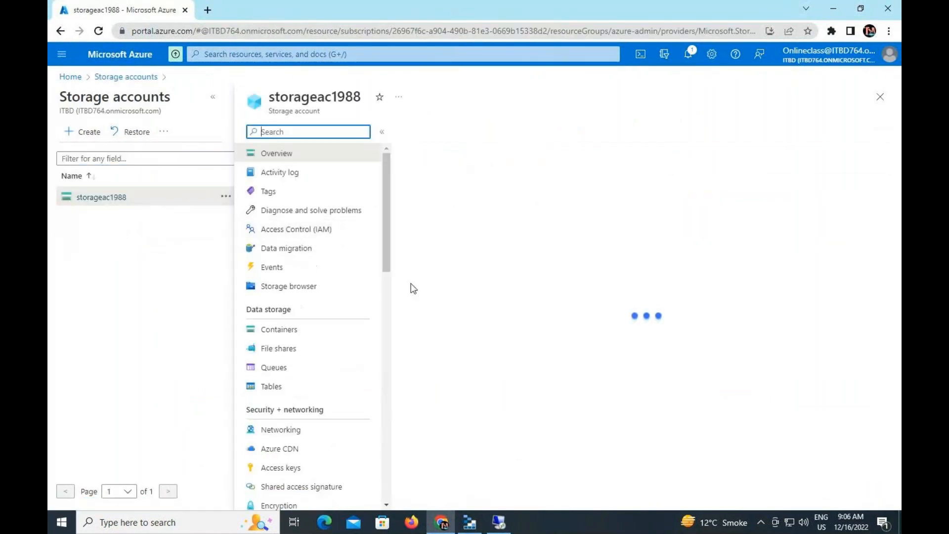
left_click(292, 349)
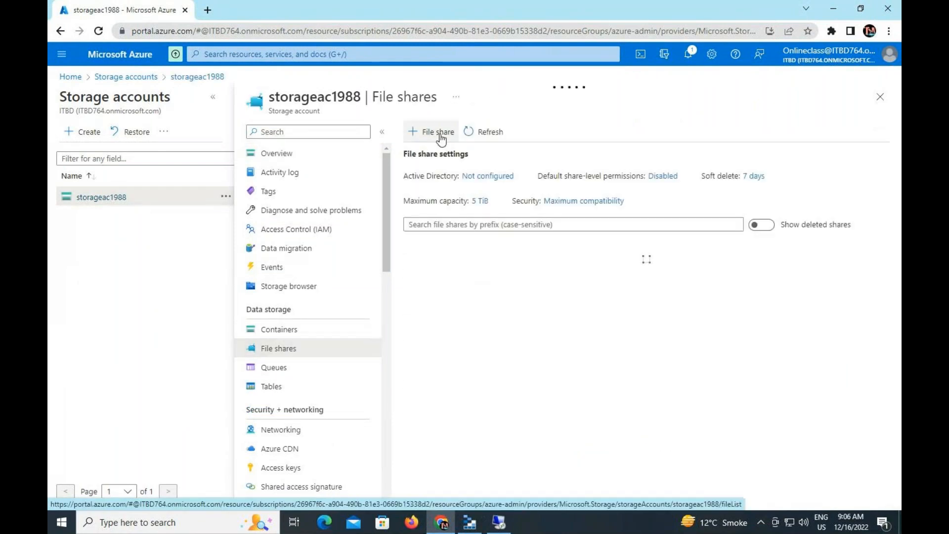
left_click(444, 141)
type("test")
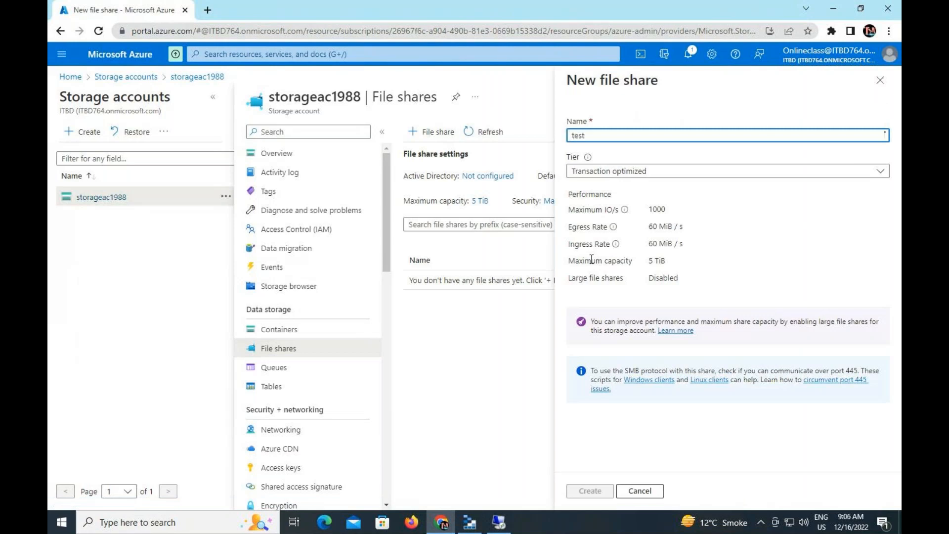
type("file")
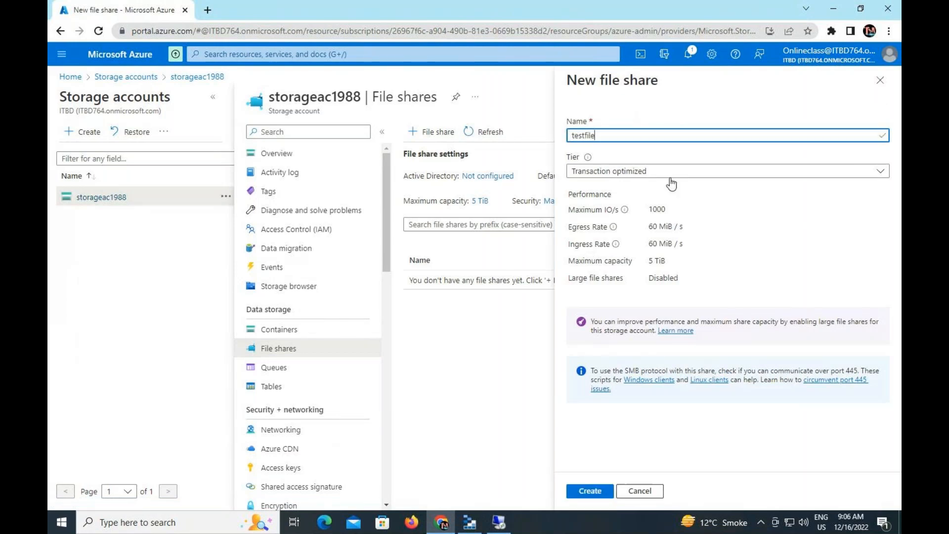
left_click(590, 491)
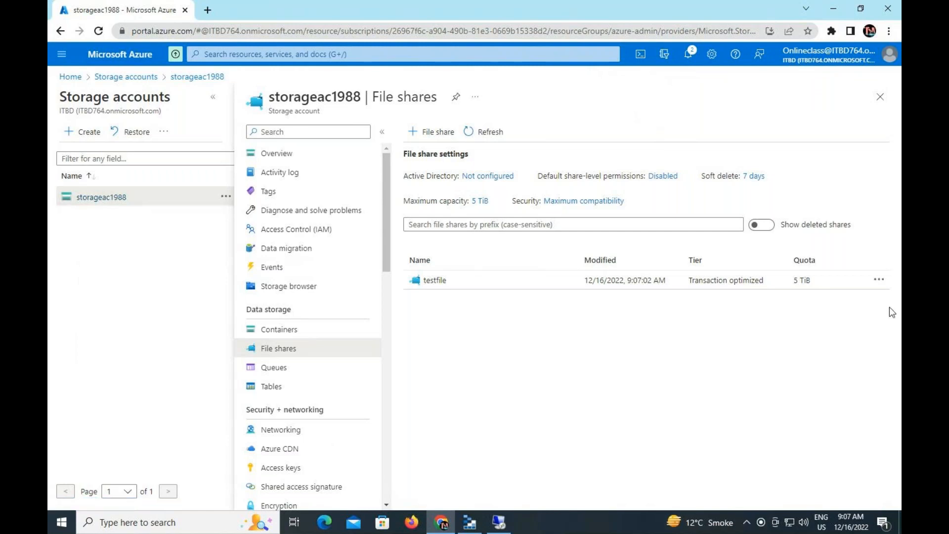
left_click(880, 281)
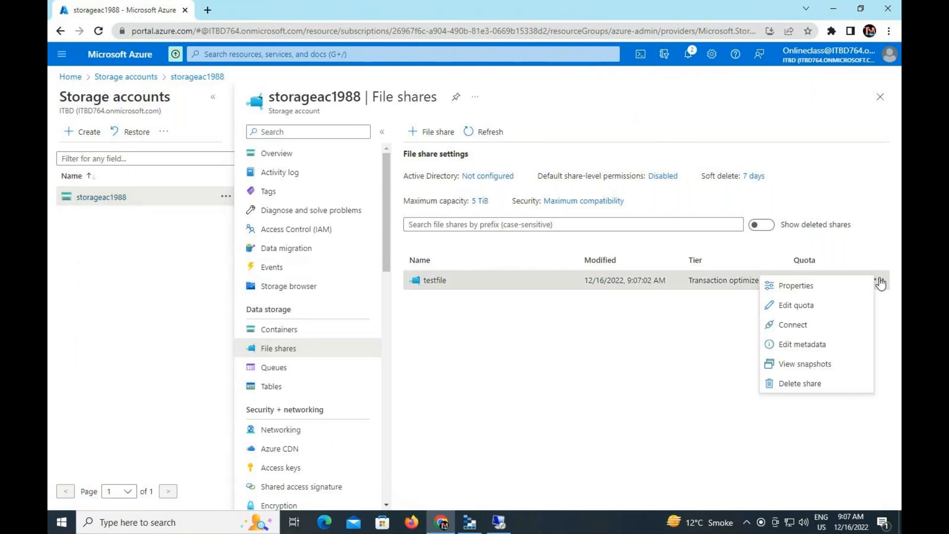
Reduce the testfile share's quota from 5120 GiB to 2 GiB
left_click(794, 308)
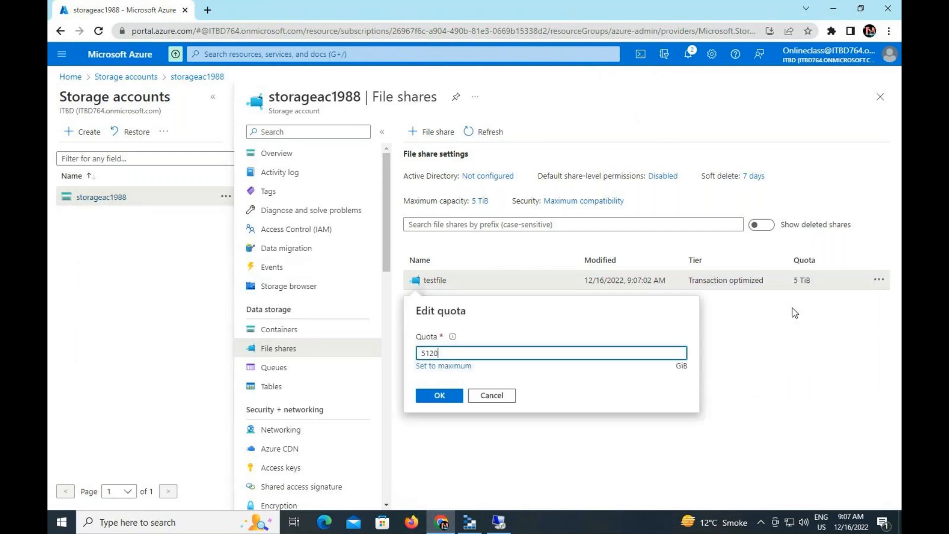
left_click(446, 368)
left_click(446, 368)
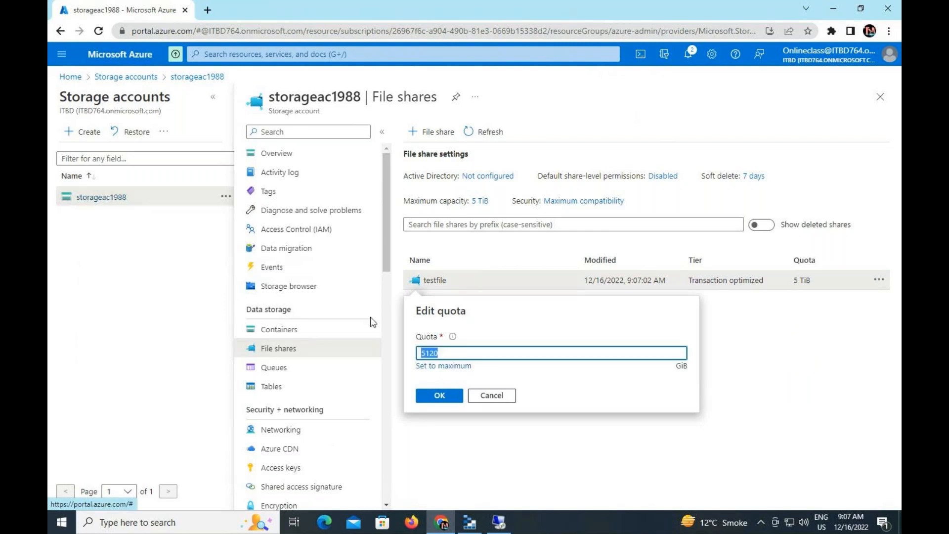
key("BackSpace")
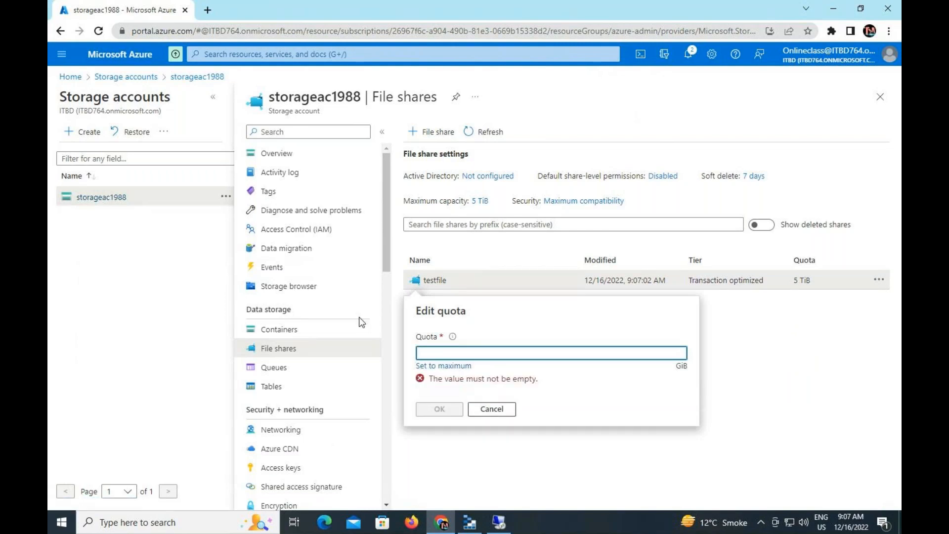
type("2")
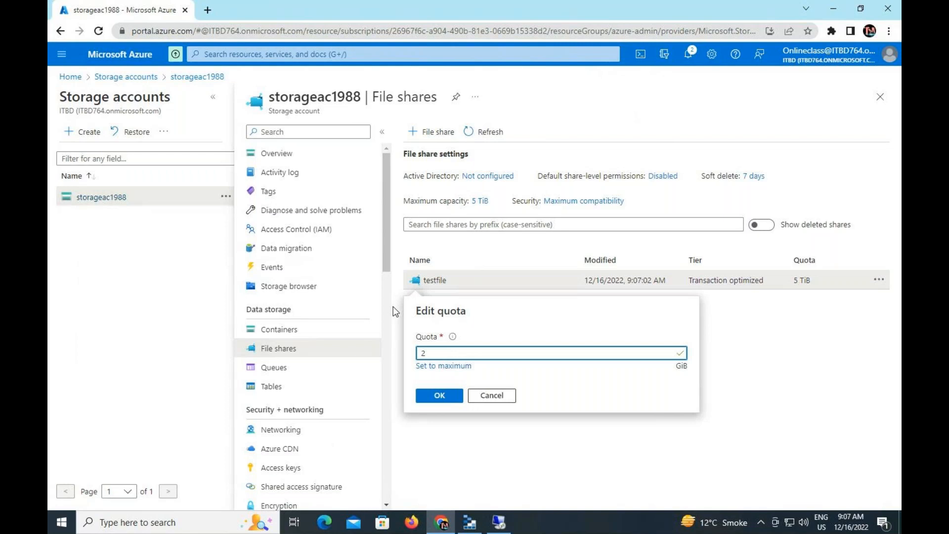
left_click(446, 396)
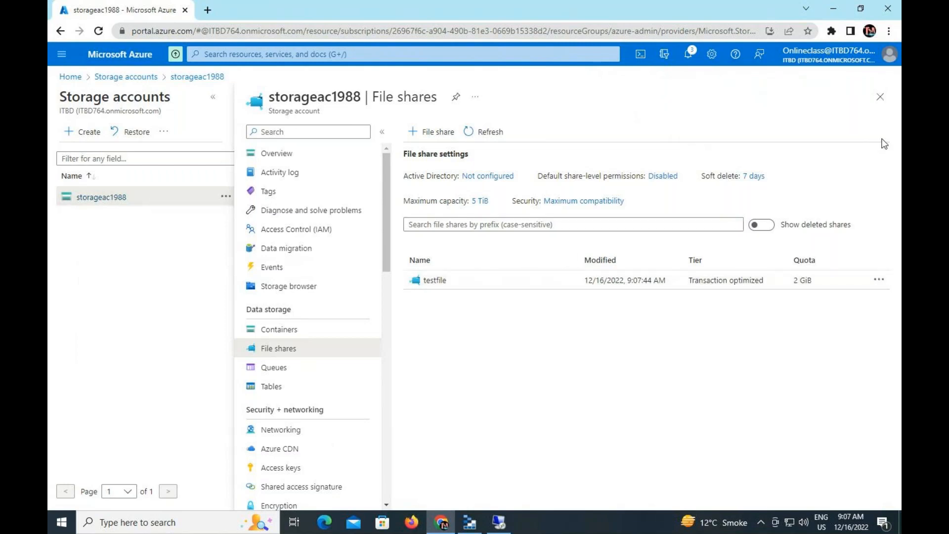
left_click(834, 9)
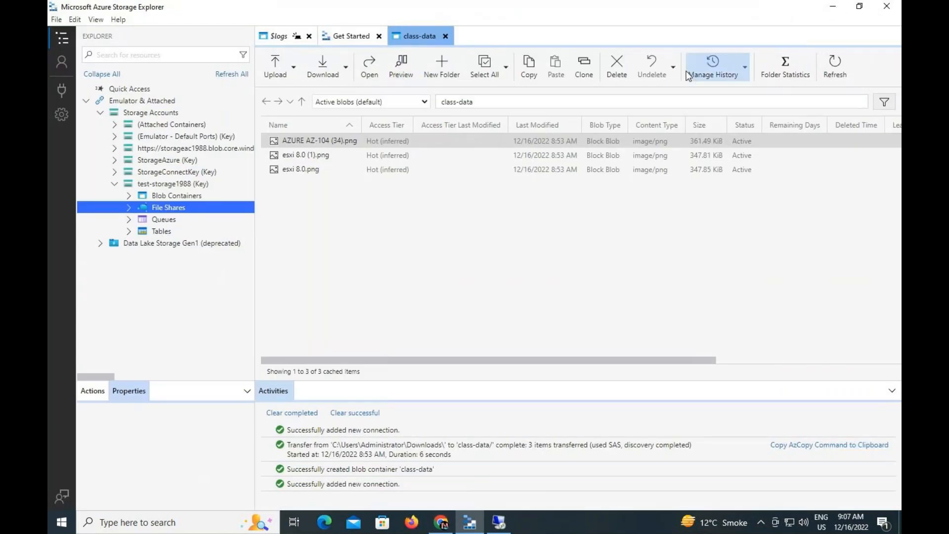
Refresh Storage Explorer and open the testfile share under File Shares
left_click(839, 64)
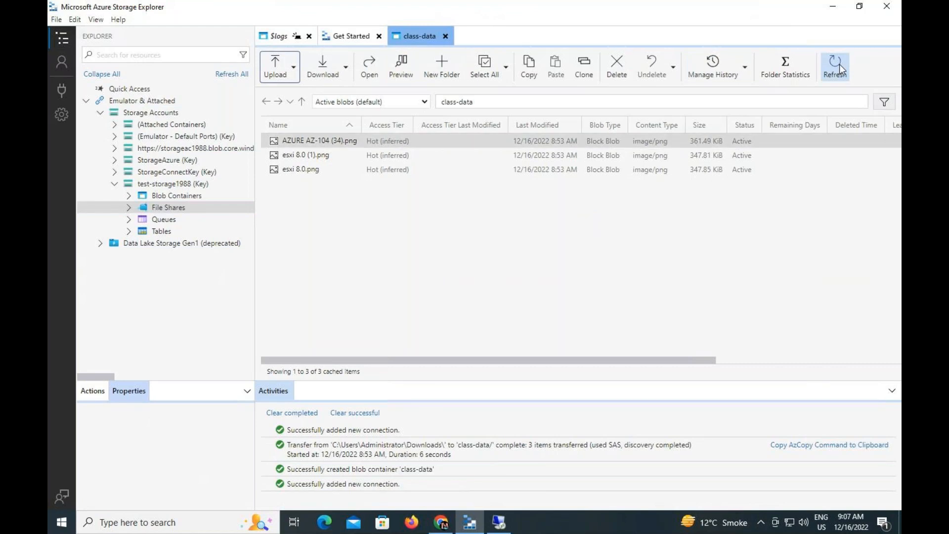
left_click(840, 64)
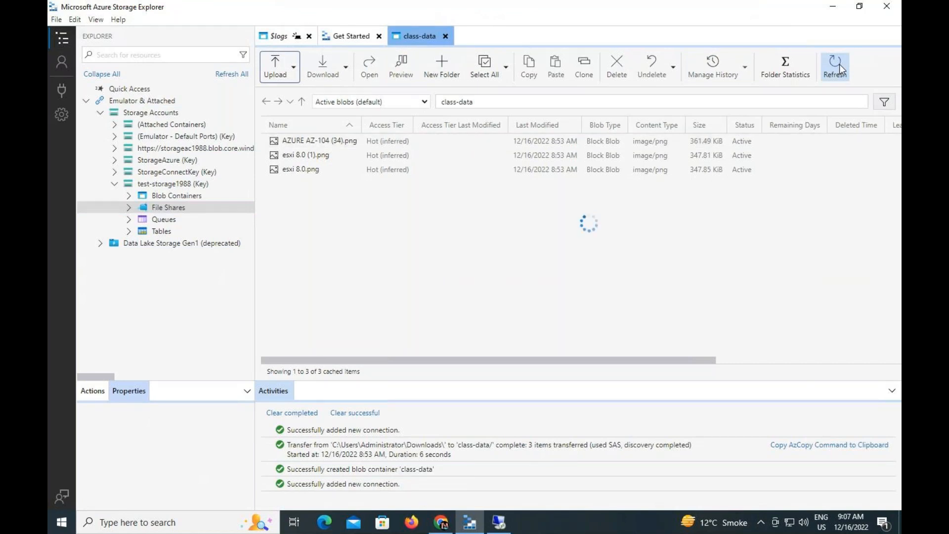
left_click(129, 208)
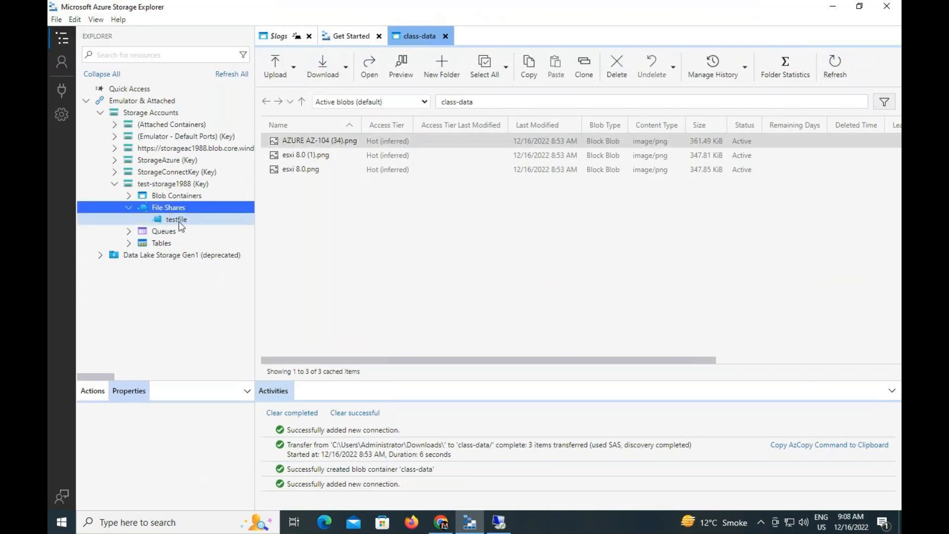
left_click(183, 225)
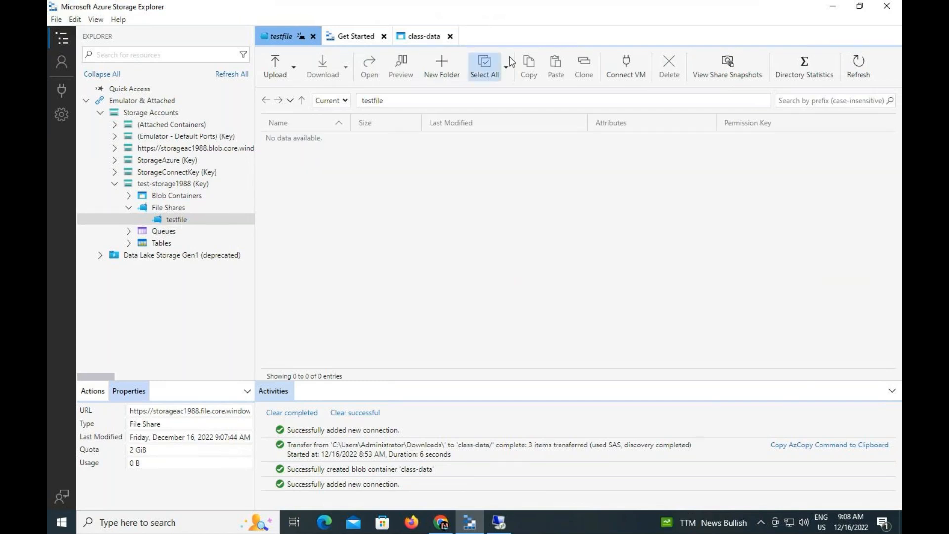
Copy testfile's Connect VM net use command and switch to the remote server session
left_click(625, 73)
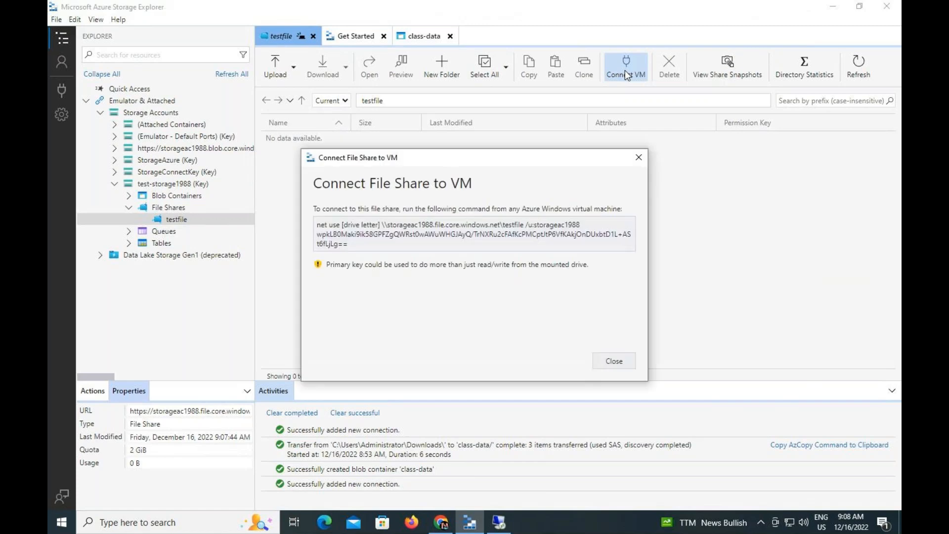
left_click(356, 237)
key("ctrl+a")
key("super+c")
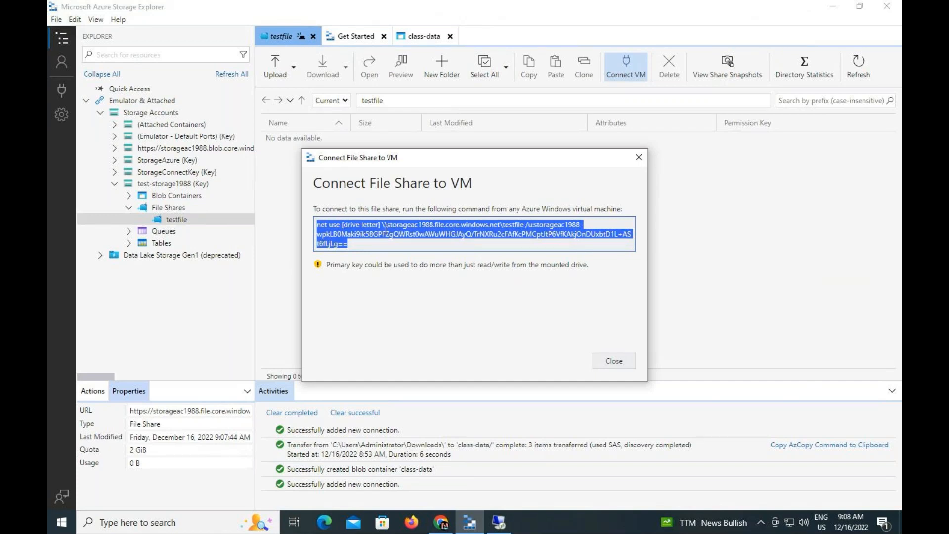
left_click(499, 522)
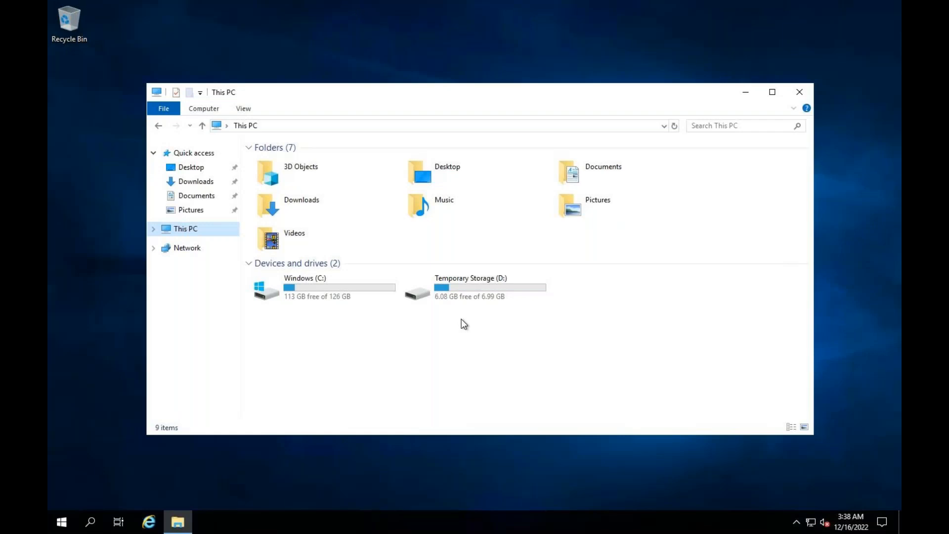
In Windows PowerShell, run the pasted net use command mapping testfile to drive T:
left_click(799, 92)
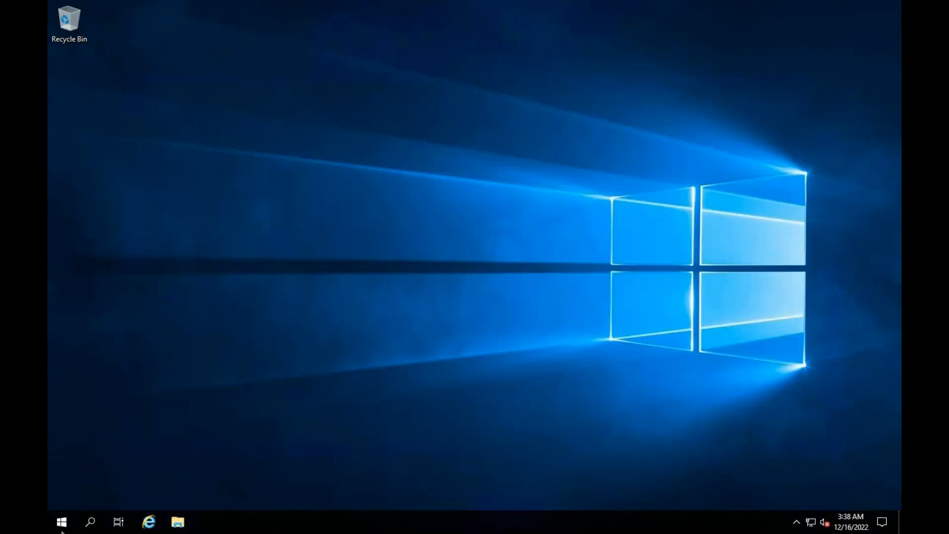
left_click(61, 522)
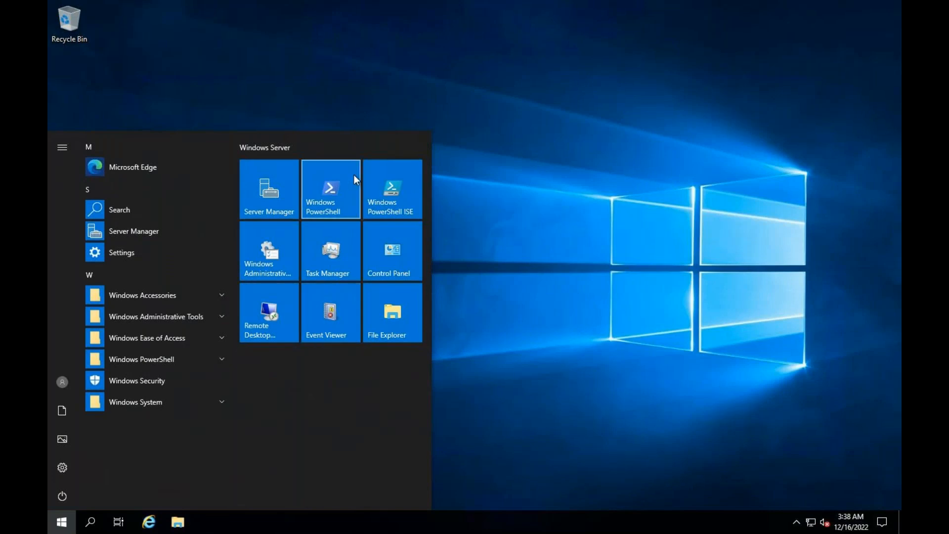
left_click(318, 204)
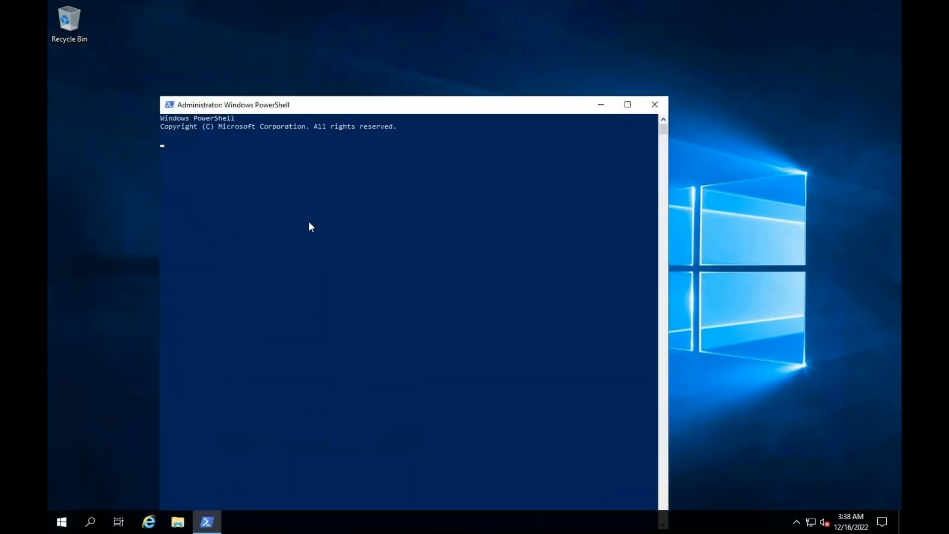
right_click(292, 204)
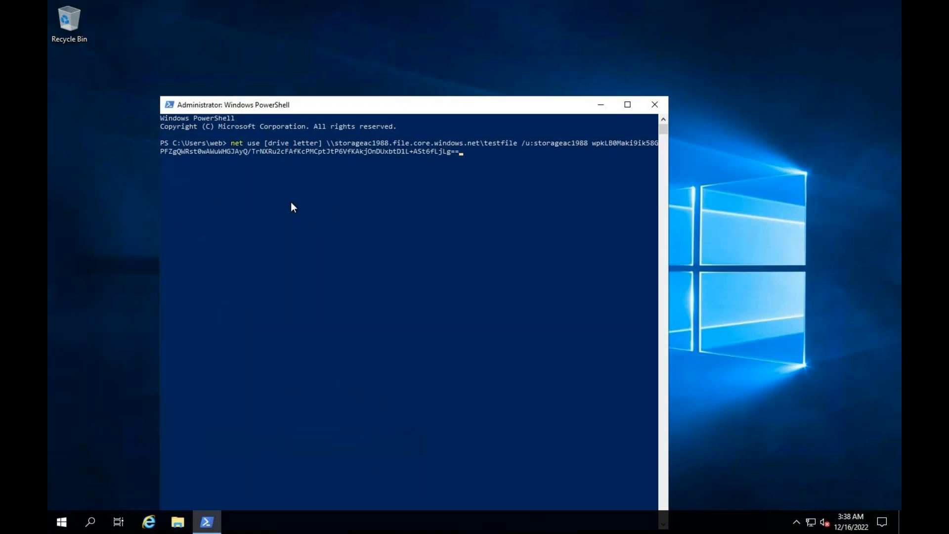
key("Left")
key("Left")
key("Left")
key("Left")
key("Left")
key("Left")
key("Left")
key("Left")
key("Left")
key("Left")
key("Left")
key("Left")
key("Left")
key("Left")
key("BackSpace")
key("BackSpace")
key("BackSpace")
key("BackSpace")
key("BackSpace")
key("BackSpace")
key("BackSpace")
key("BackSpace")
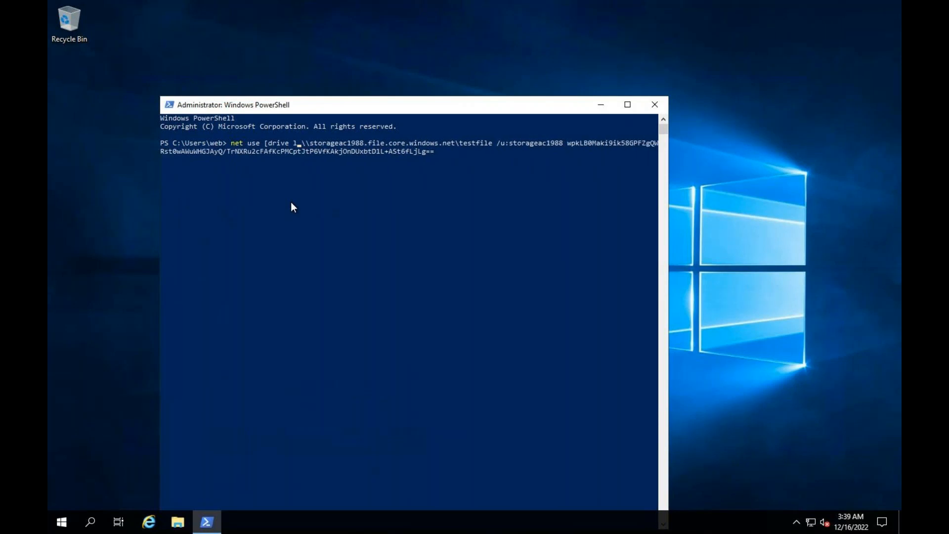
key("BackSpace")
key("BackSpace")
key("BackSpace")
key("BackSpace")
key("BackSpace")
key("BackSpace")
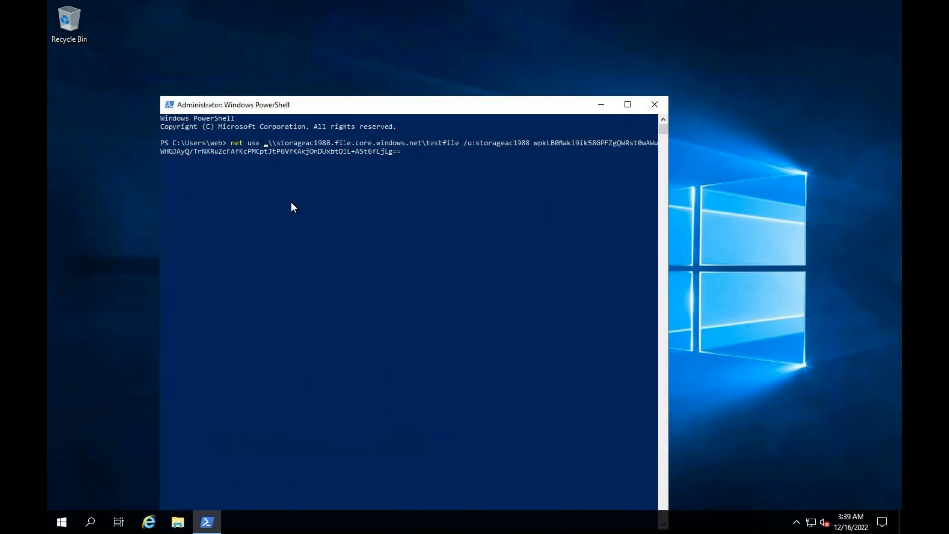
type("t:")
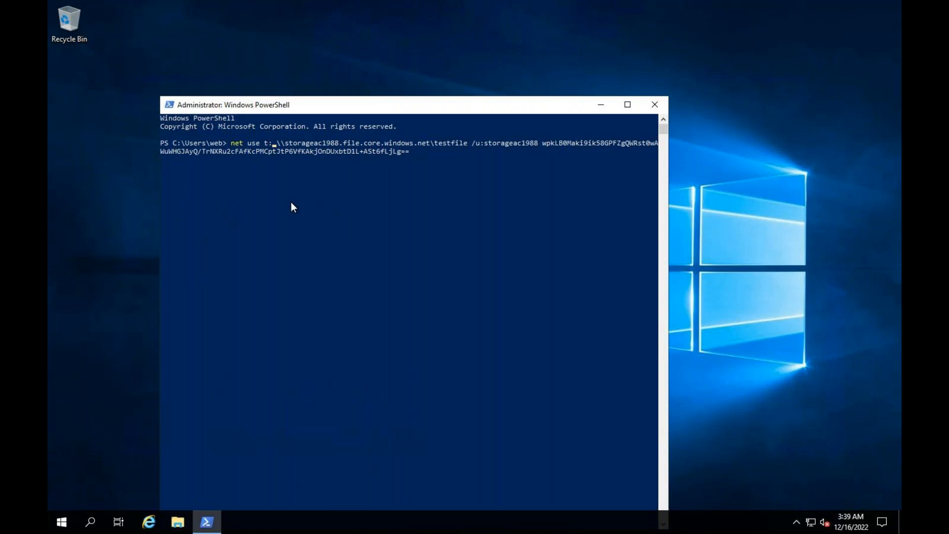
key("Return")
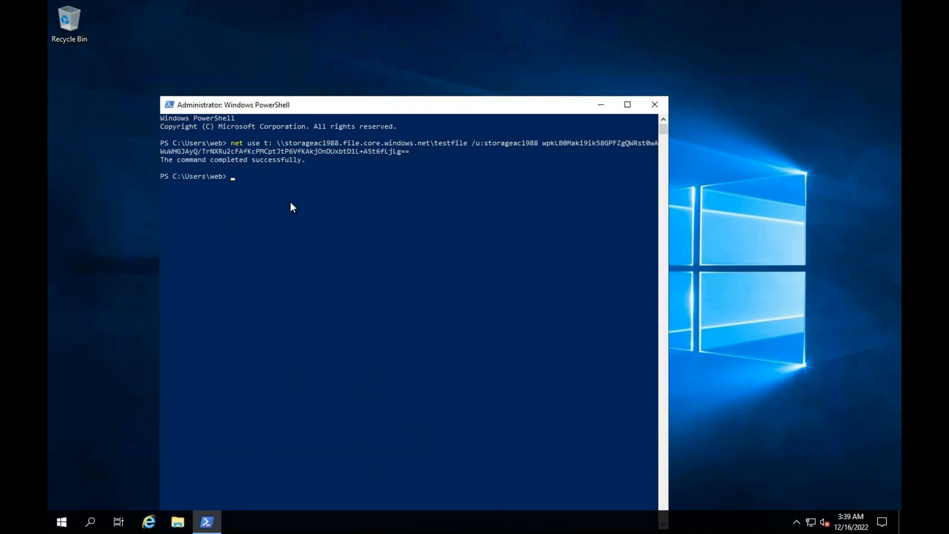
Confirm This PC lists testfile as network drive T: with 2.00 GB total size
left_click(177, 523)
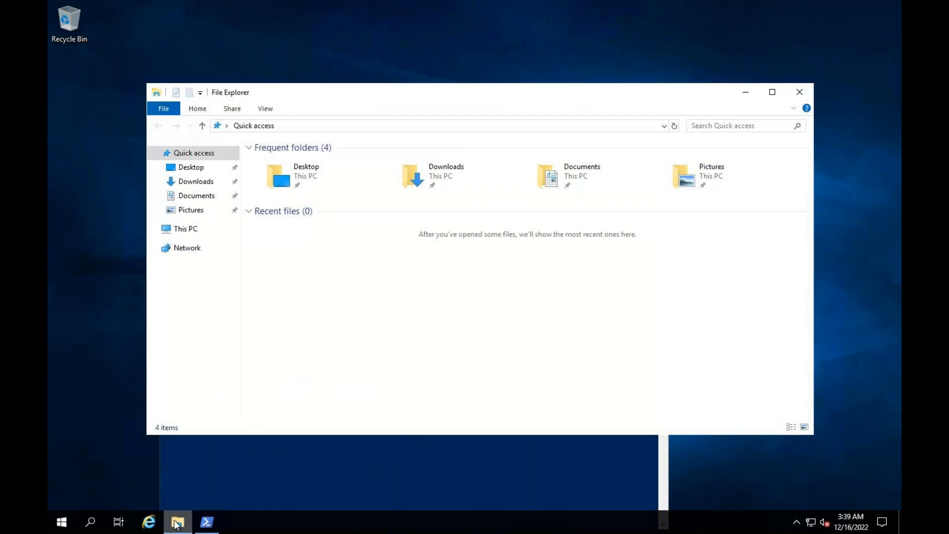
left_click(180, 229)
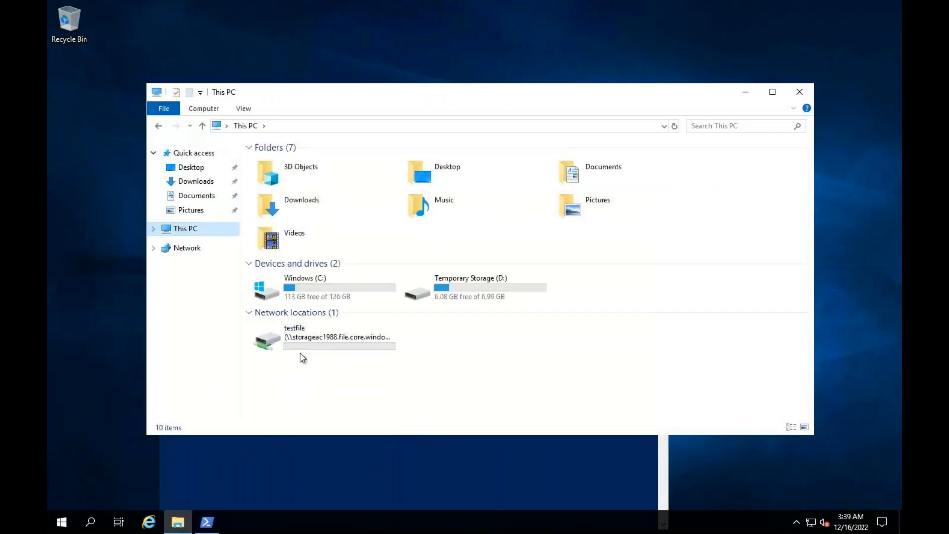
mouse_move(312, 347)
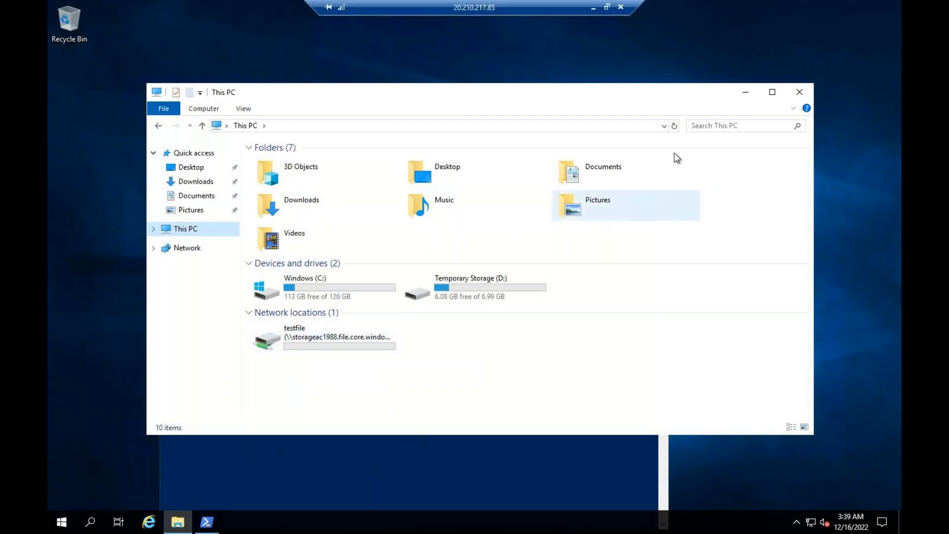
left_click(593, 7)
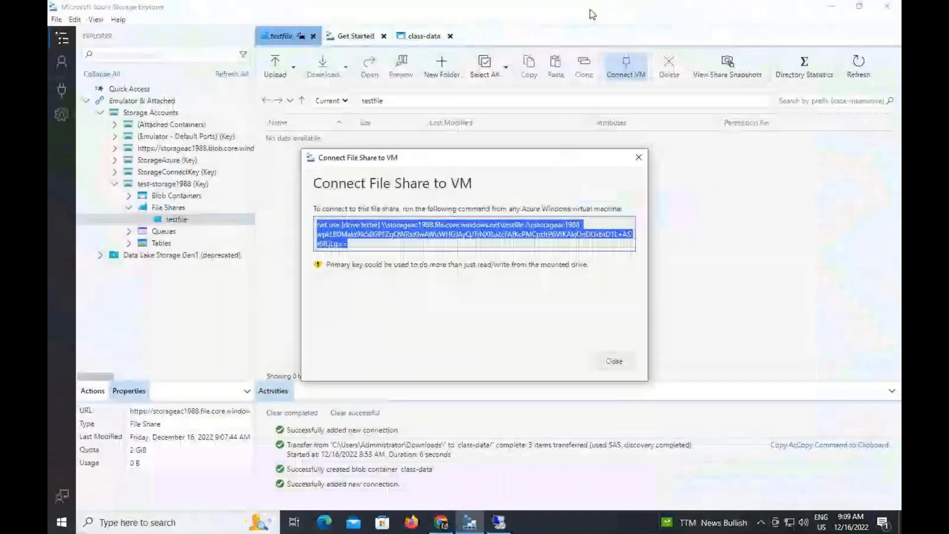
In an administrator Command Prompt, run net use mapping testfile to Z:, which fails with error 85
left_click(104, 523)
type("cmd")
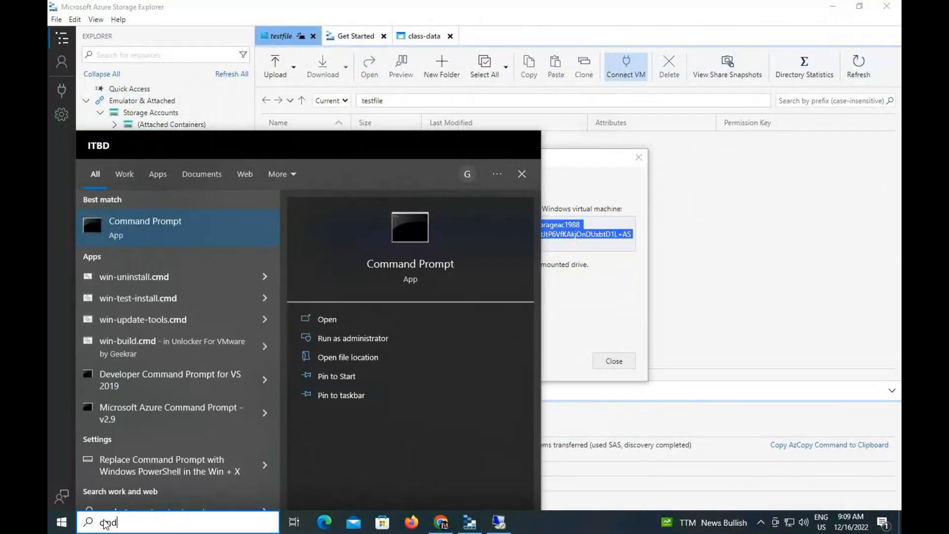
key("Return")
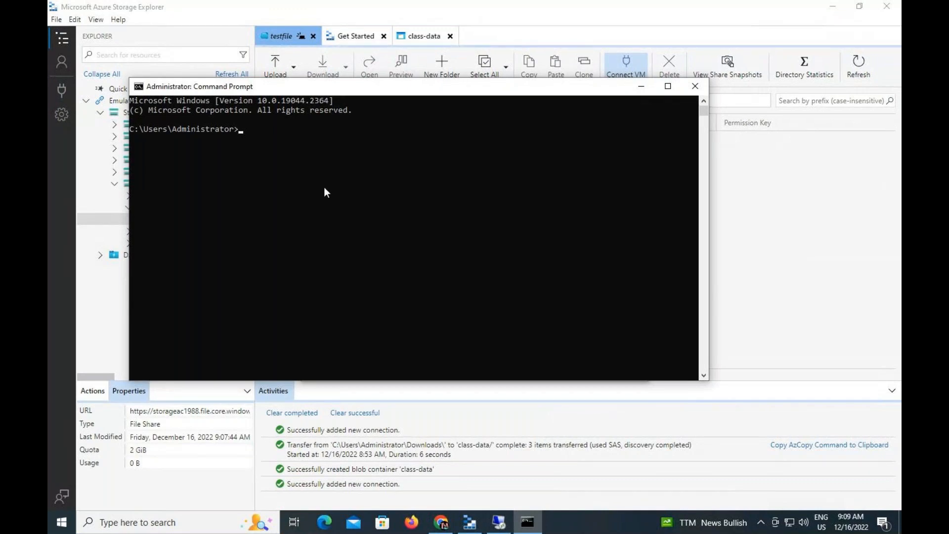
key("ctrl+v")
key("Left")
key("Left")
key("Left")
key("Left")
key("Left")
key("Left")
key("Left")
key("Left")
key("Left")
key("Left")
key("Left")
key("Left")
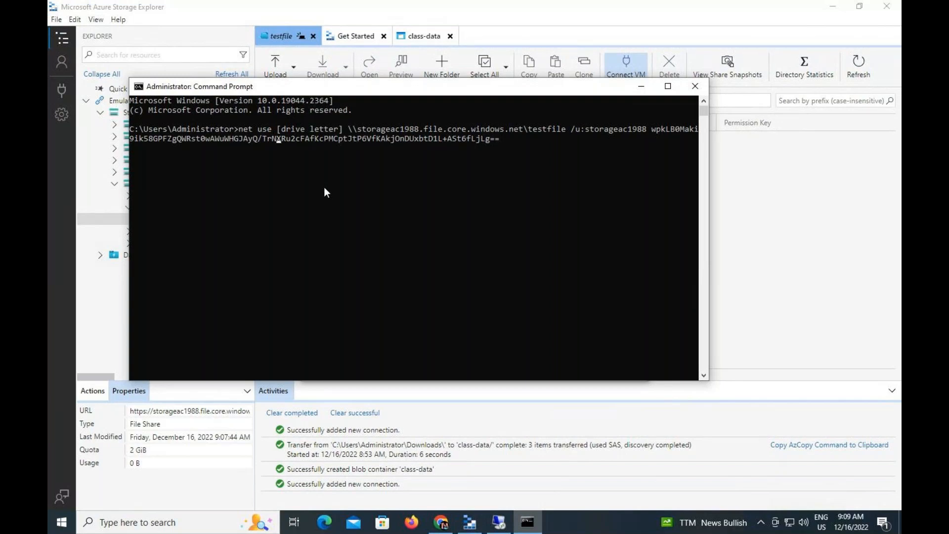
key("Left")
key("Left")
key("Left")
key("Left")
key("Left")
key("Left")
key("Left")
key("Left")
key("Left")
key("BackSpace")
key("BackSpace")
key("BackSpace")
key("BackSpace")
key("BackSpace")
key("BackSpace")
key("BackSpace")
key("BackSpace")
key("BackSpace")
key("BackSpace")
key("BackSpace")
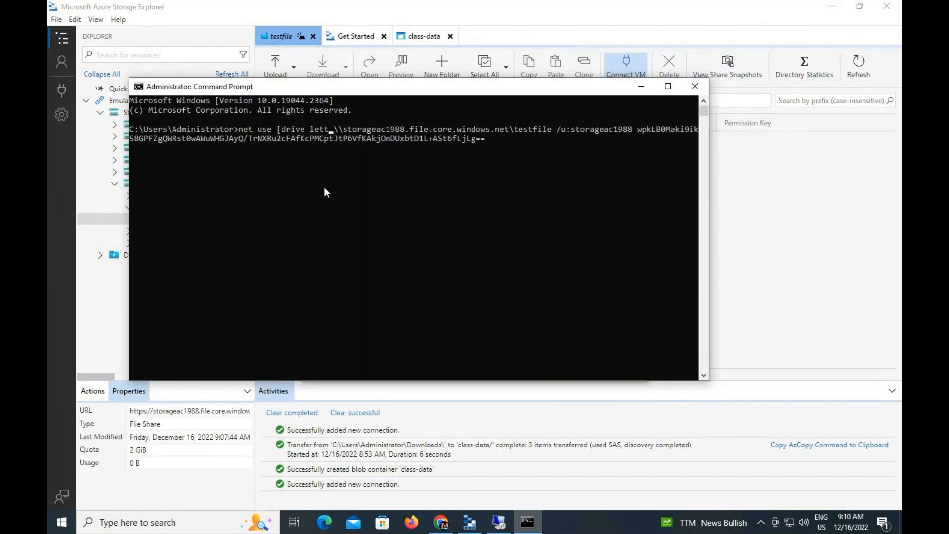
key("BackSpace")
key("BackSpace")
key("BackSpace")
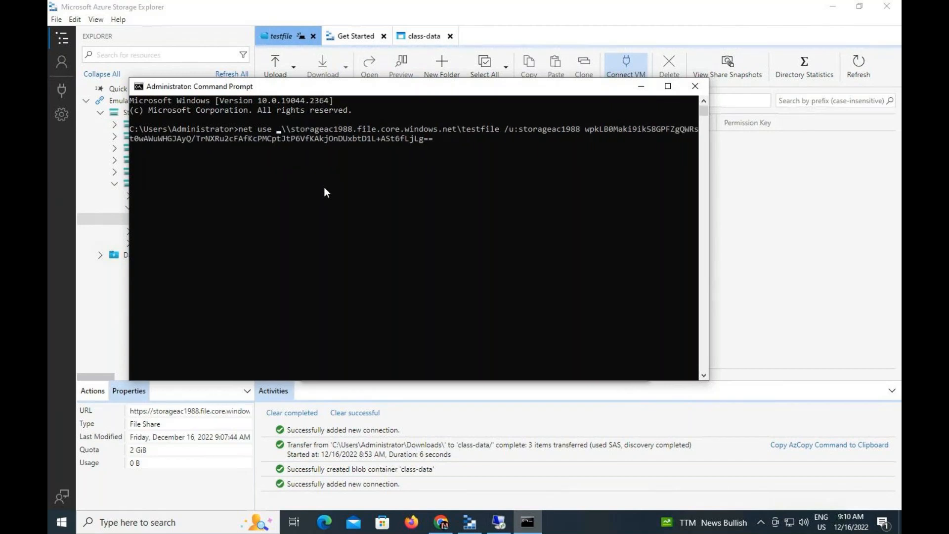
type("z:")
key("Return")
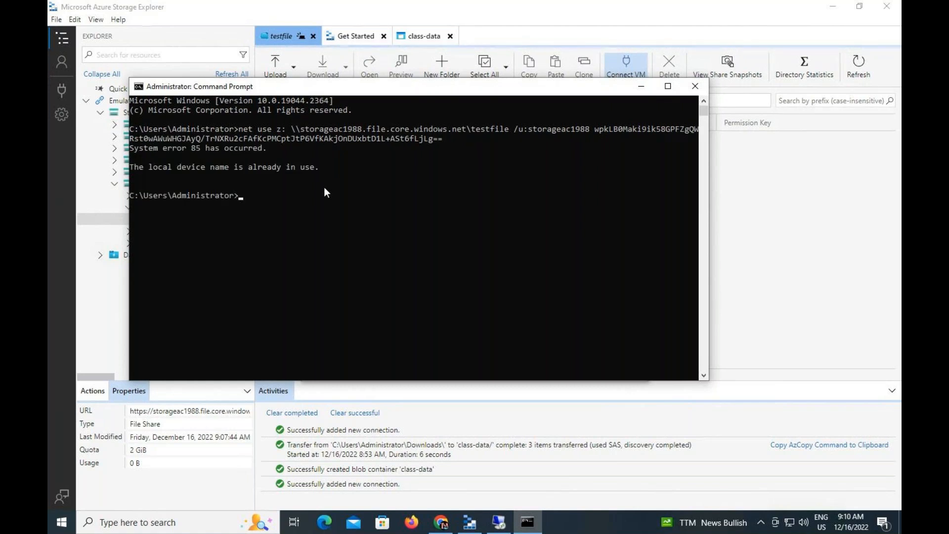
Rerun the net use command targeting drive K: instead of Z:
key("Up")
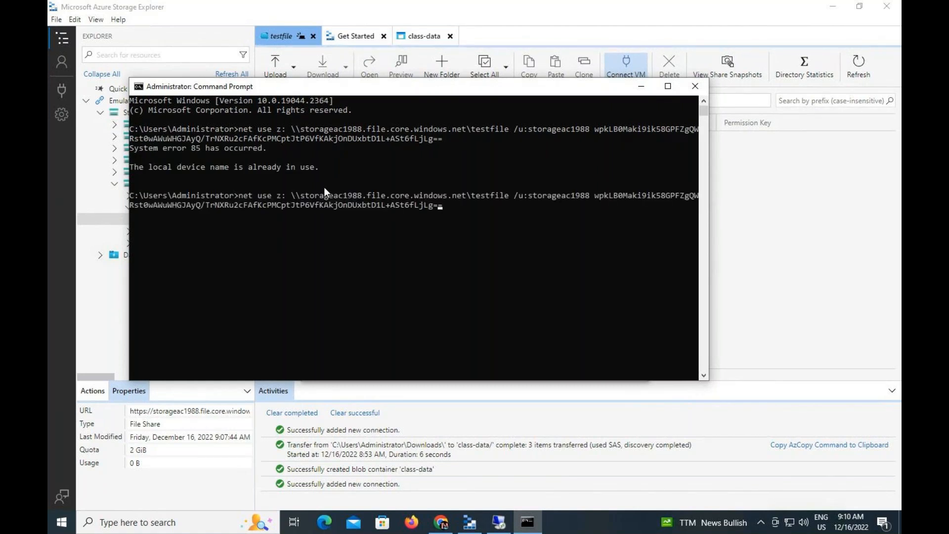
key("Left")
key("Left")
key("Left")
key("Left")
key("Left")
key("Left")
key("Left")
key("Left")
key("Left")
key("Left")
key("Left")
key("Left")
key("Left")
key("Left")
key("Left")
key("Left")
key("Left")
key("Left")
key("Left")
key("Left")
key("Left")
key("Left")
key("Left")
key("Left")
key("Left")
key("Left")
key("Left")
key("Left")
key("Left")
key("Left")
key("Left")
key("Left")
key("Left")
key("Left")
key("Left")
key("Left")
key("Left")
key("Left")
key("Left")
key("Left")
key("Left")
key("Left")
key("Left")
key("Left")
key("Left")
key("Left")
key("Left")
key("Left")
key("Left")
key("Left")
key("Left")
key("Left")
key("Left")
key("Left")
key("Left")
key("Left")
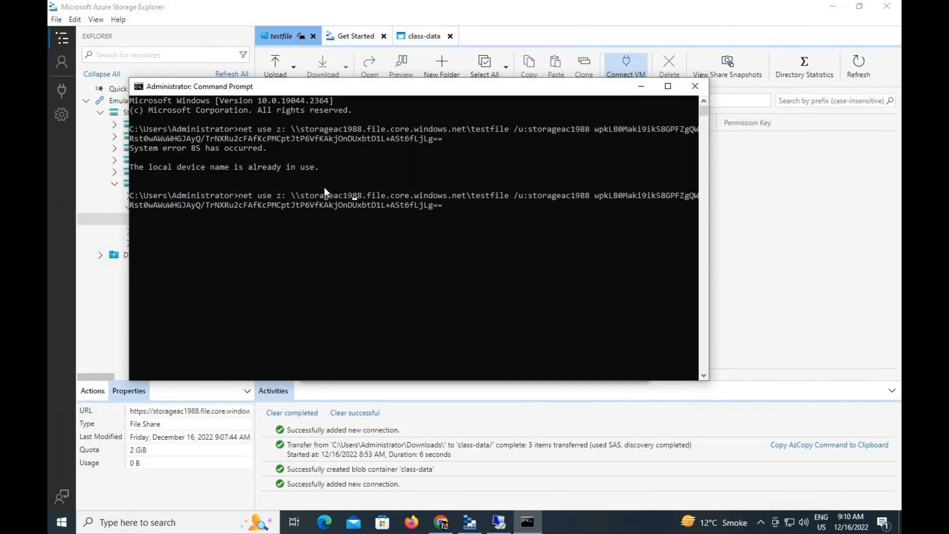
key("Left")
key("Left")
key("Left")
key("Left")
key("BackSpace")
type("k")
key("Return")
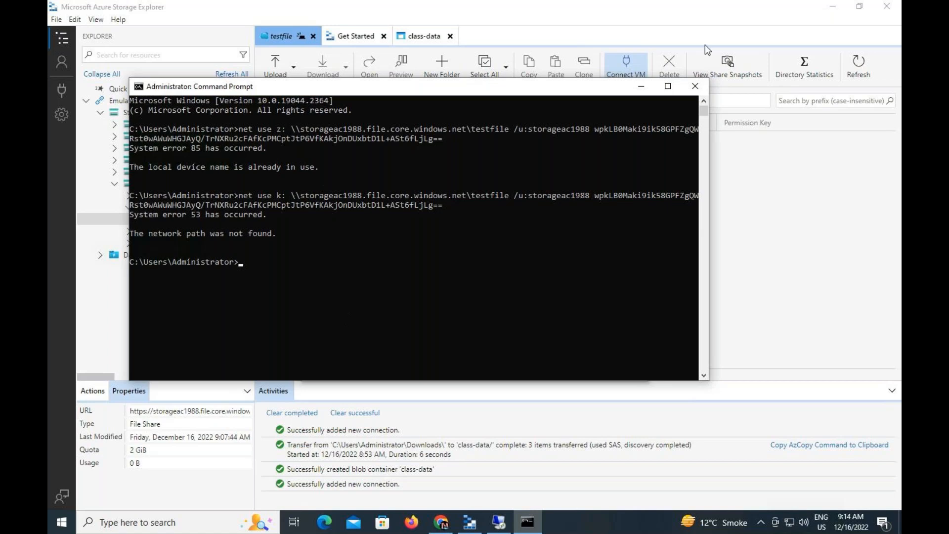
Minimize Command Prompt, close the Connect File Share to VM dialog, and minimize Storage Explorer
left_click(641, 85)
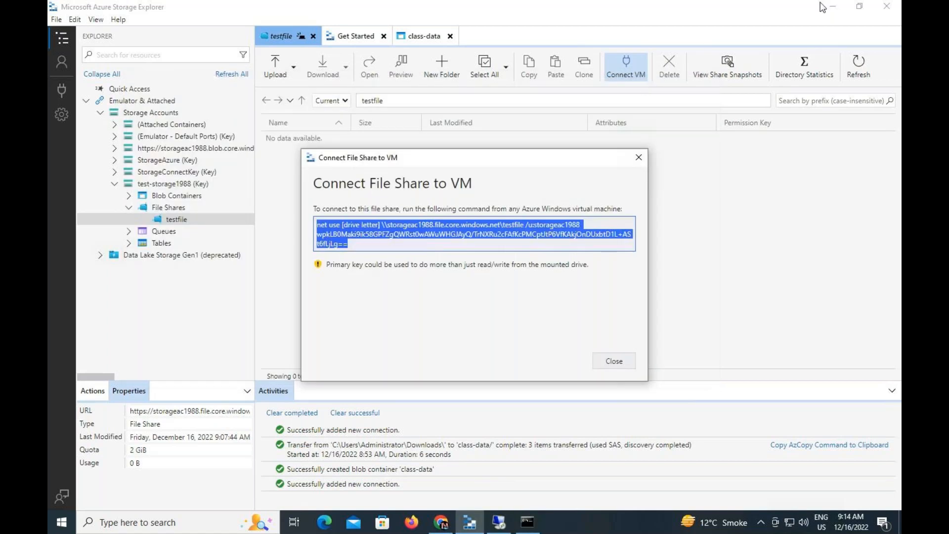
left_click(639, 158)
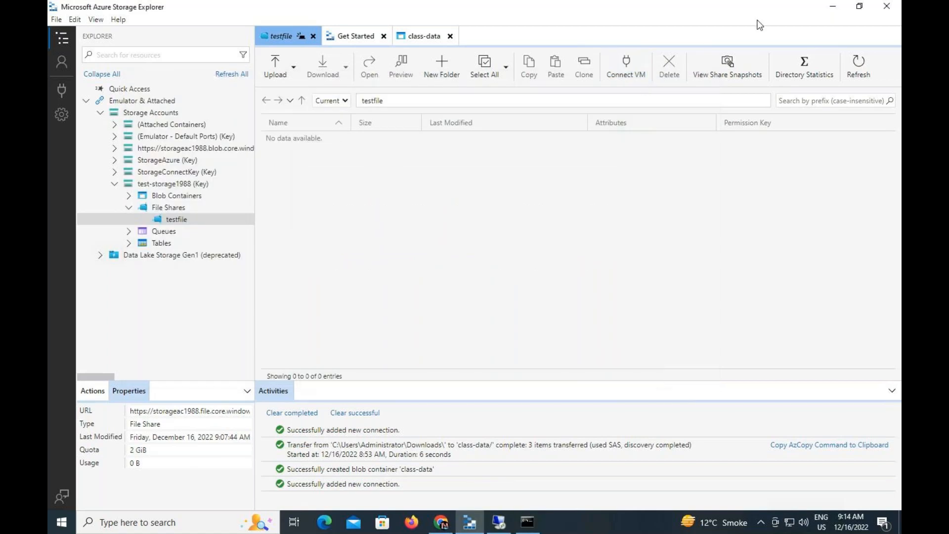
left_click(831, 9)
mouse_move(399, 493)
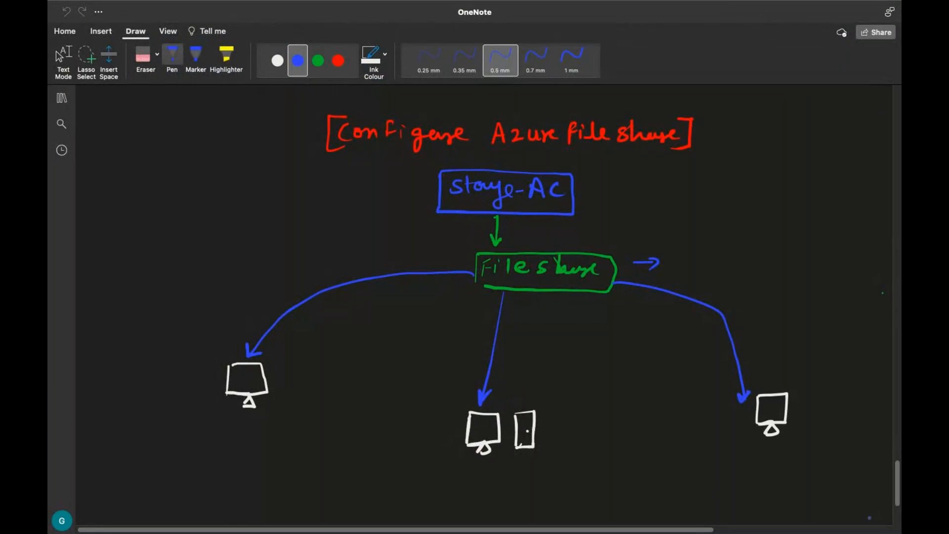
Below the Azure file share diagram in OneNote, draw a green file-server monitor
scroll(485, 304, "down", 10)
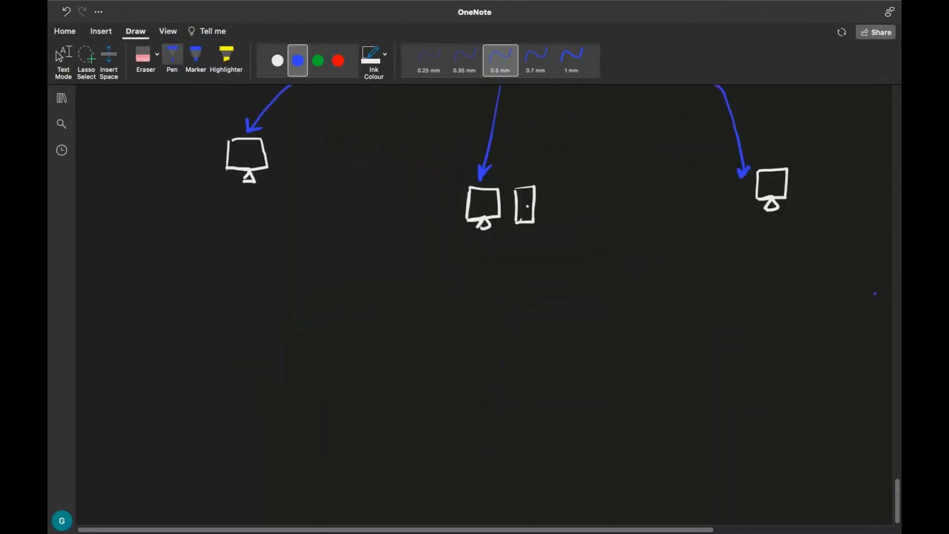
left_click(317, 60)
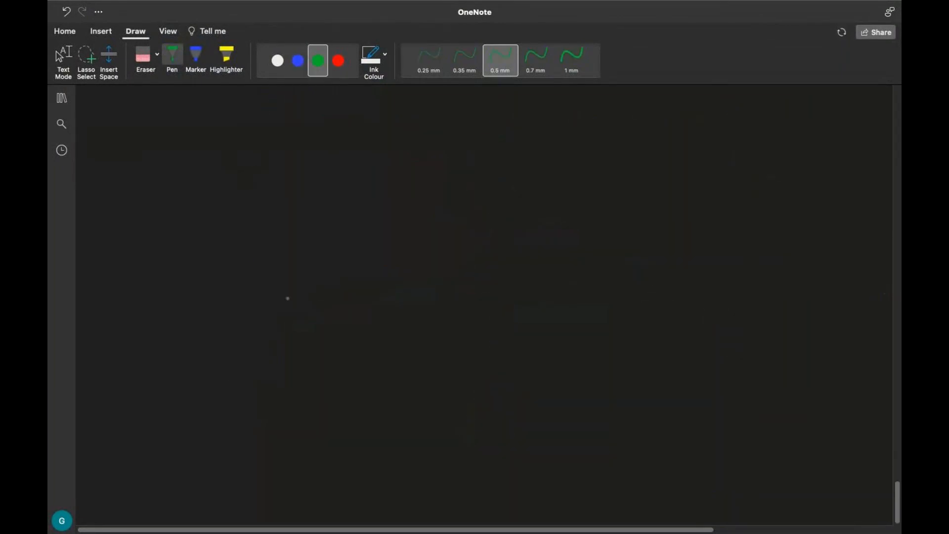
left_click_drag(173, 343, 173, 375)
mouse_move(212, 340)
left_mouse_down()
mouse_move(174, 342)
mouse_move(181, 385)
mouse_move(199, 385)
left_mouse_up()
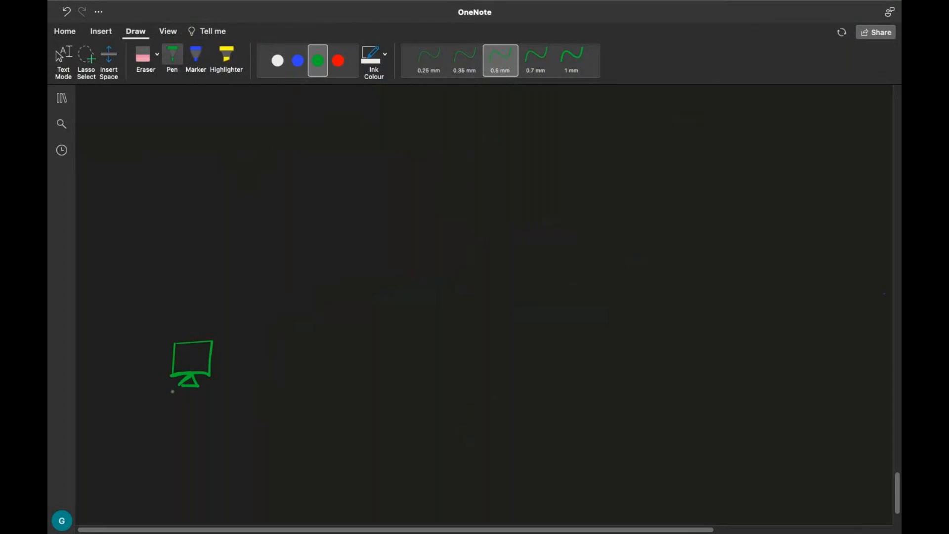
Handwrite the 'File server' label beneath the monitor
mouse_move(147, 405)
left_mouse_down()
mouse_move(144, 421)
mouse_move(158, 403)
left_mouse_up()
mouse_move(145, 414)
left_mouse_down()
mouse_move(162, 424)
mouse_move(209, 409)
mouse_move(272, 416)
left_mouse_up()
left_click(164, 408)
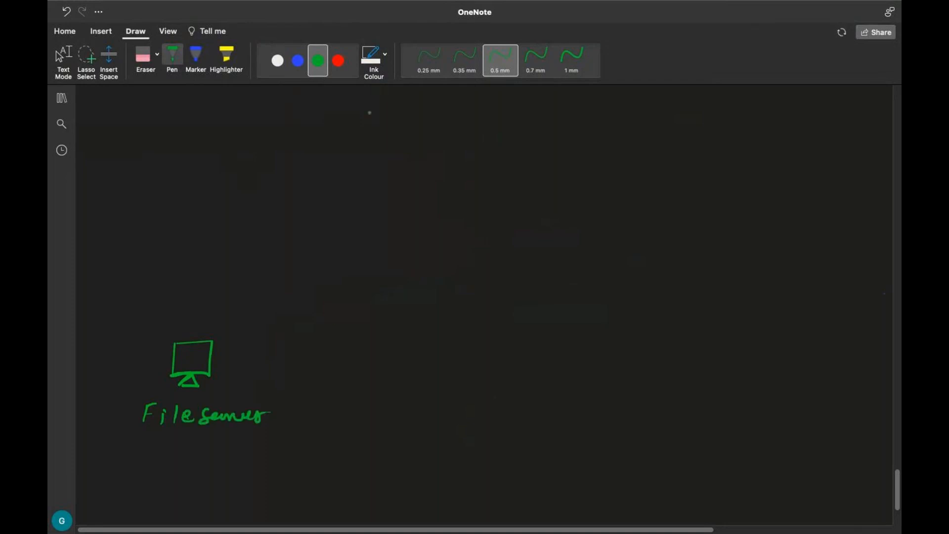
In red ink, sketch four client monitors and a switch beside the file server
left_click(338, 61)
mouse_move(520, 331)
left_mouse_down()
mouse_move(547, 309)
mouse_move(522, 330)
left_mouse_up()
left_click_drag(533, 331, 533, 336)
mouse_move(527, 336)
left_mouse_down()
mouse_move(543, 335)
mouse_move(548, 387)
mouse_move(538, 367)
mouse_move(533, 400)
mouse_move(545, 394)
left_mouse_up()
mouse_move(533, 434)
left_mouse_down()
mouse_move(533, 452)
mouse_move(554, 431)
mouse_move(534, 452)
mouse_move(550, 453)
mouse_move(544, 495)
mouse_move(565, 497)
left_mouse_up()
mouse_move(299, 366)
left_mouse_down()
mouse_move(336, 352)
mouse_move(300, 365)
mouse_move(335, 360)
left_mouse_up()
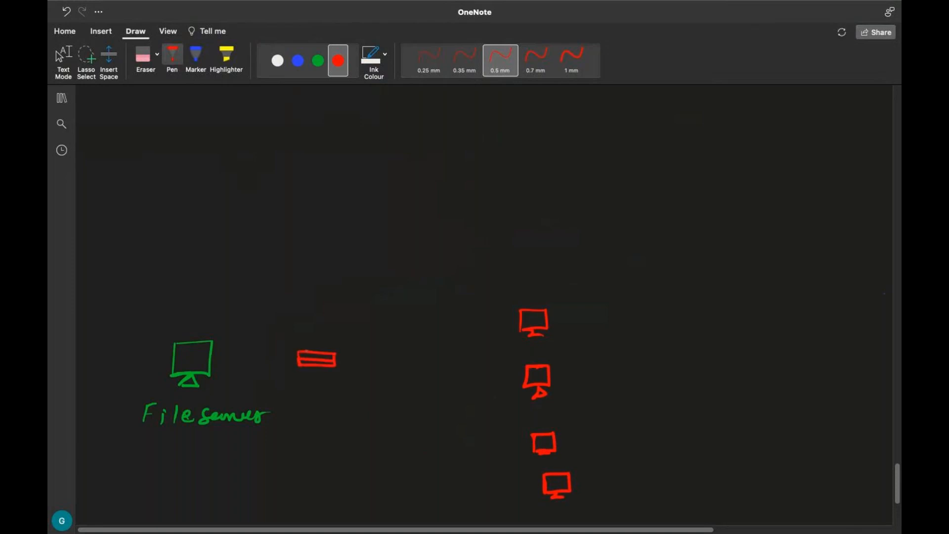
Draw red cables from the file server via the switch to each monitor, then start a green share icon
left_click_drag(211, 376, 525, 331)
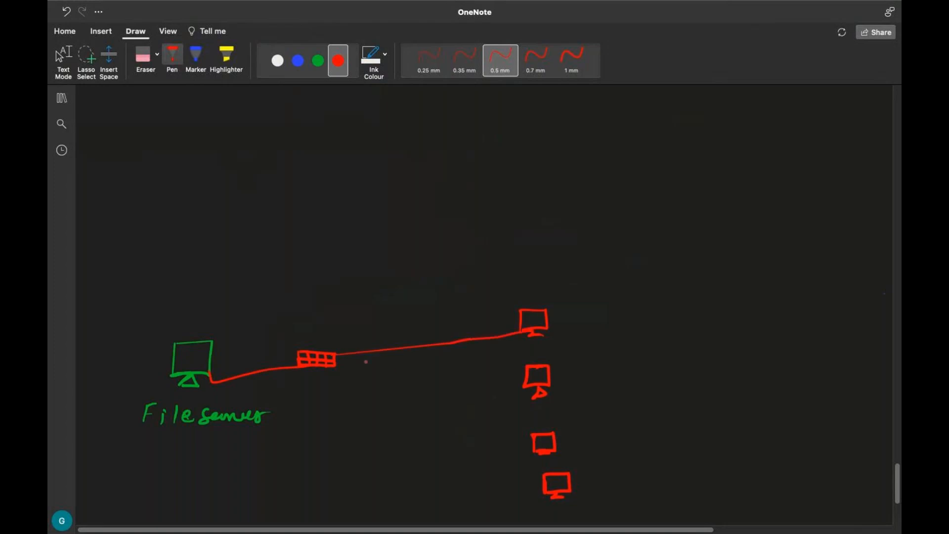
left_click_drag(336, 363, 537, 393)
left_click_drag(327, 368, 542, 449)
left_click_drag(312, 367, 543, 487)
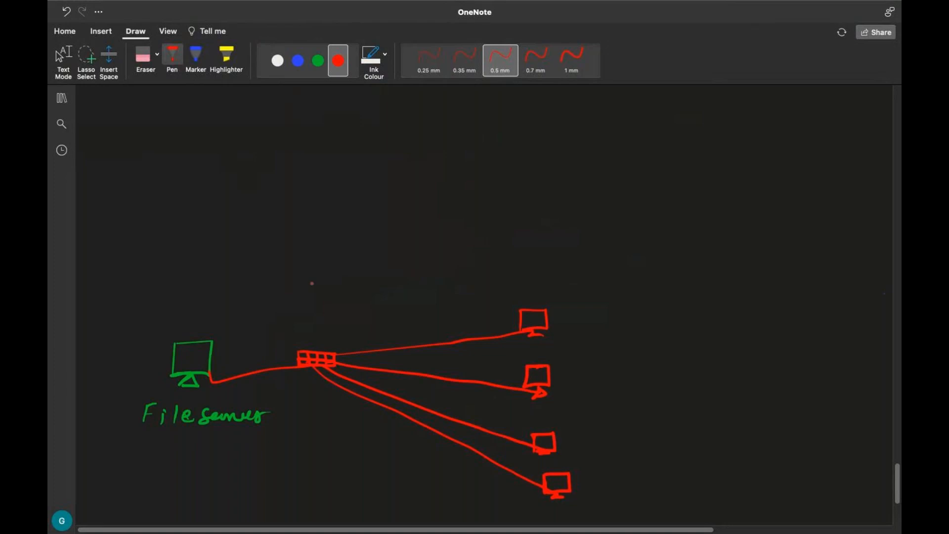
left_click(318, 60)
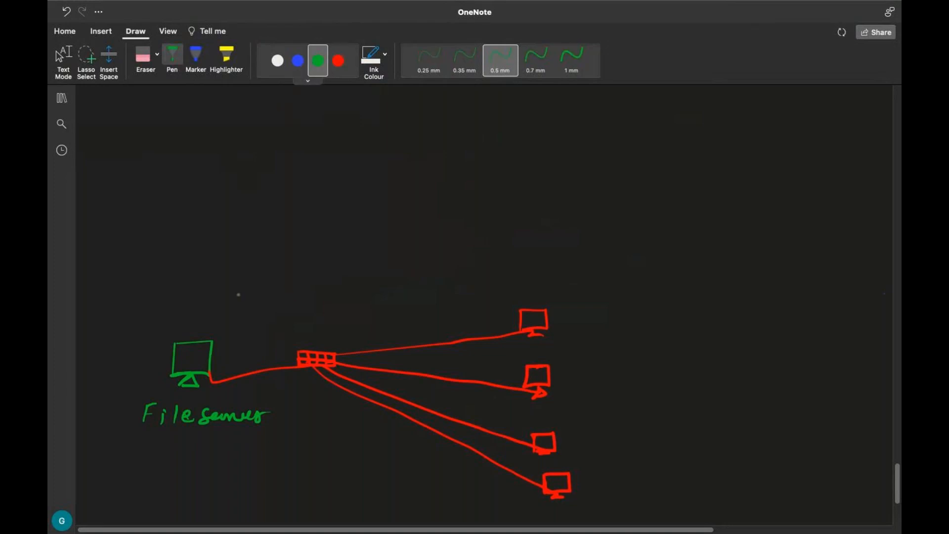
mouse_move(179, 462)
left_mouse_down()
mouse_move(198, 441)
mouse_move(209, 459)
mouse_move(177, 464)
mouse_move(203, 444)
left_mouse_up()
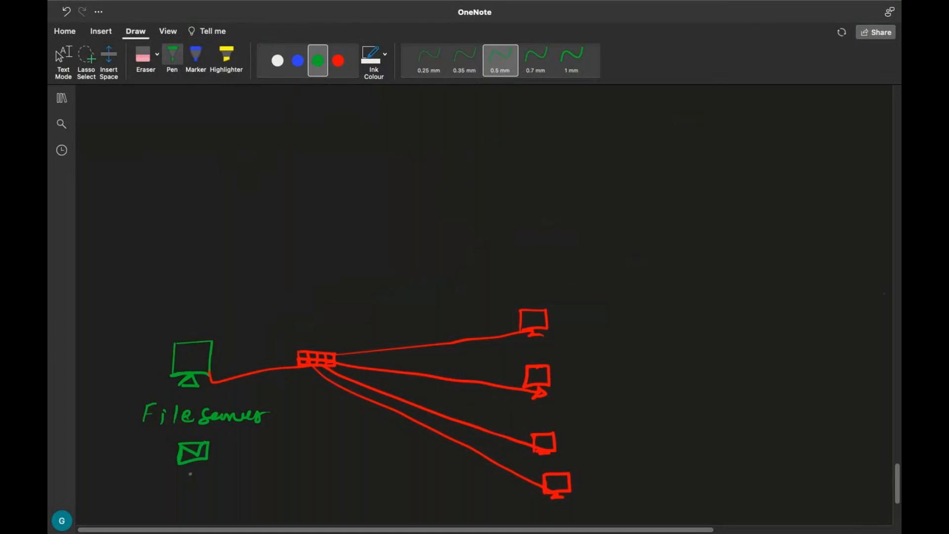
Label the green share icon 'Share' and '25GB'
mouse_move(177, 472)
left_mouse_down()
mouse_move(188, 485)
mouse_move(203, 471)
mouse_move(191, 484)
mouse_move(222, 486)
left_mouse_up()
left_click_drag(224, 459, 239, 464)
mouse_move(251, 447)
left_mouse_down()
mouse_move(255, 464)
mouse_move(292, 464)
left_mouse_up()
Fill in each of the four client monitors with green marks
mouse_move(527, 315)
left_mouse_down()
mouse_move(536, 320)
mouse_move(527, 324)
left_mouse_up()
left_click_drag(527, 313, 541, 323)
left_click_drag(530, 315, 537, 320)
mouse_move(532, 369)
left_mouse_down()
mouse_move(533, 380)
mouse_move(545, 368)
left_mouse_up()
mouse_move(543, 369)
left_mouse_down()
mouse_move(545, 379)
mouse_move(541, 370)
left_mouse_up()
mouse_move(539, 438)
left_mouse_down()
mouse_move(540, 447)
mouse_move(551, 437)
left_mouse_up()
mouse_move(551, 437)
left_mouse_down()
mouse_move(552, 447)
mouse_move(544, 440)
left_mouse_up()
mouse_move(551, 480)
left_mouse_down()
mouse_move(551, 488)
mouse_move(565, 477)
left_mouse_up()
mouse_move(565, 478)
left_mouse_down()
mouse_move(566, 488)
mouse_move(558, 479)
left_mouse_up()
left_click_drag(557, 481, 563, 486)
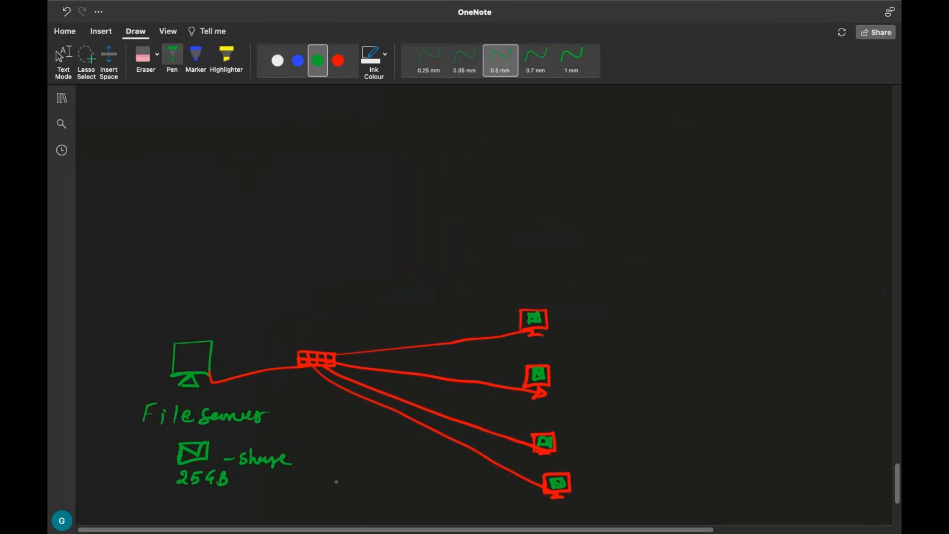
Add a green checkmark beside each client monitor
left_click_drag(559, 323, 575, 318)
left_click_drag(565, 370, 582, 366)
left_click_drag(566, 429, 579, 425)
left_click_drag(582, 479, 602, 474)
key("super+z")
Write 'Data Upload' beside the monitors, then begin writing 'Down' in blue under 25GB
mouse_move(624, 329)
left_mouse_down()
mouse_move(623, 344)
mouse_move(637, 341)
left_mouse_up()
left_click_drag(638, 338, 649, 346)
left_click_drag(645, 336, 653, 335)
mouse_move(653, 338)
left_mouse_down()
mouse_move(690, 345)
mouse_move(688, 360)
mouse_move(696, 358)
left_mouse_up()
key("super+z")
left_click_drag(696, 338, 703, 346)
mouse_move(711, 338)
left_mouse_down()
mouse_move(712, 354)
mouse_move(739, 352)
left_mouse_up()
left_click(741, 347)
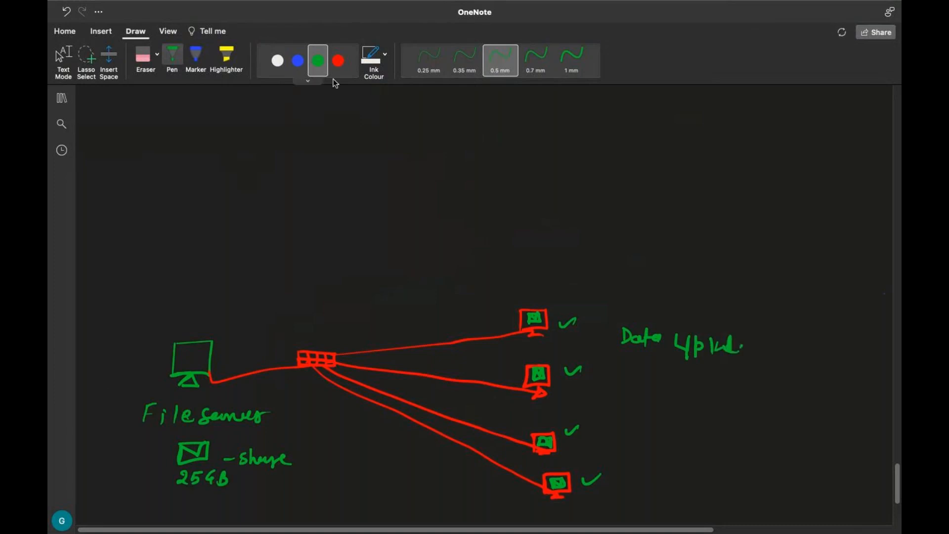
left_click(298, 60)
mouse_move(243, 487)
left_mouse_down()
mouse_move(255, 497)
mouse_move(295, 495)
left_mouse_up()
Finish the blue word 'Down.' beneath the 25GB label
left_click(302, 490)
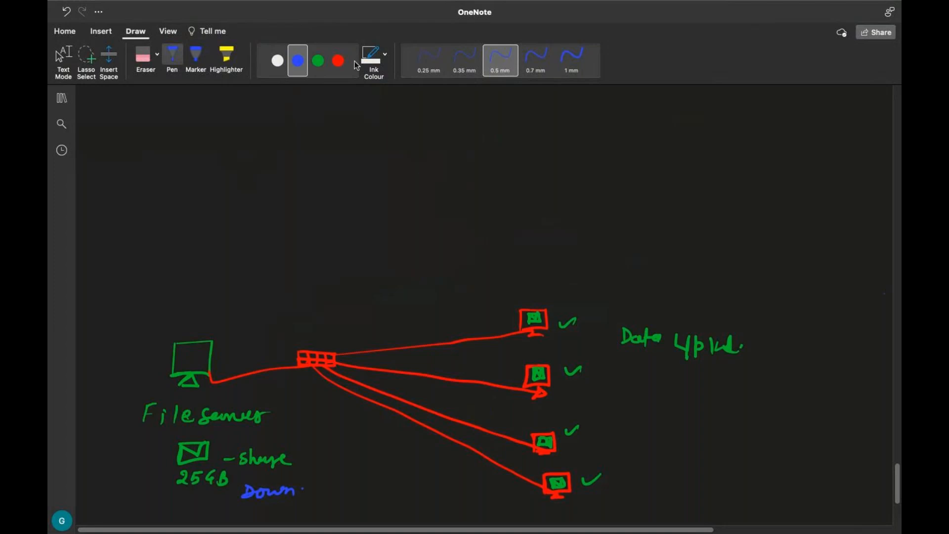
Draw a white cloud box holding a blue storage icon, curved-linked up from the share icon
left_click(277, 60)
mouse_move(243, 112)
left_mouse_down()
mouse_move(354, 212)
mouse_move(442, 191)
mouse_move(443, 108)
mouse_move(244, 111)
left_mouse_up()
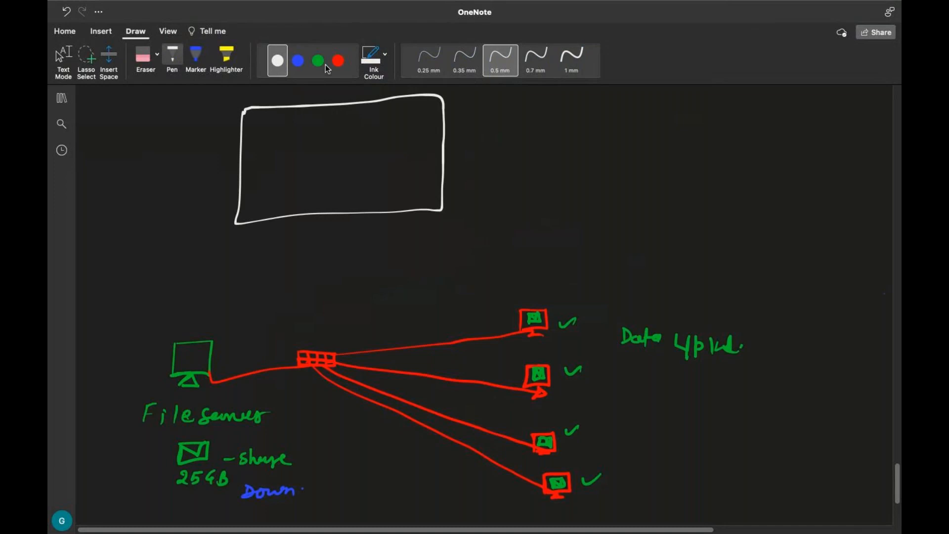
left_click(297, 60)
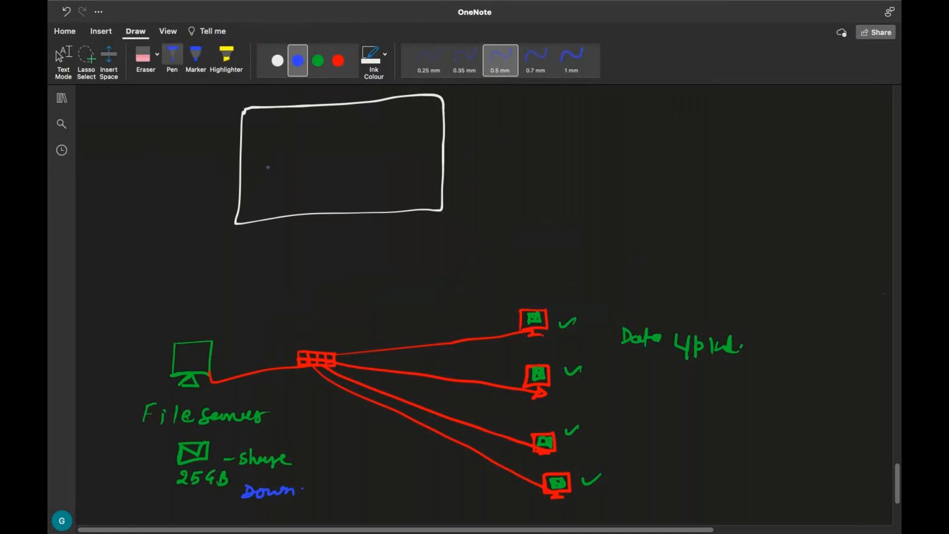
mouse_move(263, 156)
left_mouse_down()
mouse_move(263, 175)
mouse_move(302, 171)
mouse_move(263, 162)
left_mouse_up()
mouse_move(178, 448)
left_mouse_down()
mouse_move(111, 418)
mouse_move(147, 346)
mouse_move(251, 301)
mouse_move(299, 249)
left_mouse_up()
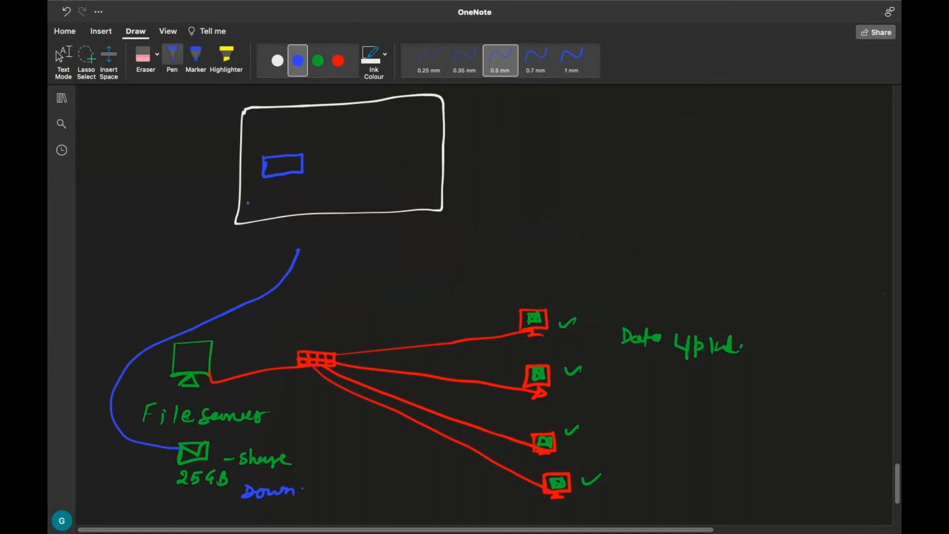
left_click_drag(272, 159, 295, 163)
mouse_move(274, 169)
left_mouse_down()
mouse_move(289, 169)
mouse_move(275, 174)
left_mouse_up()
mouse_move(271, 167)
left_mouse_down()
mouse_move(269, 175)
mouse_move(298, 170)
left_mouse_up()
Write 'File sync' in green inside the cloud and draw a box around it
left_click(318, 60)
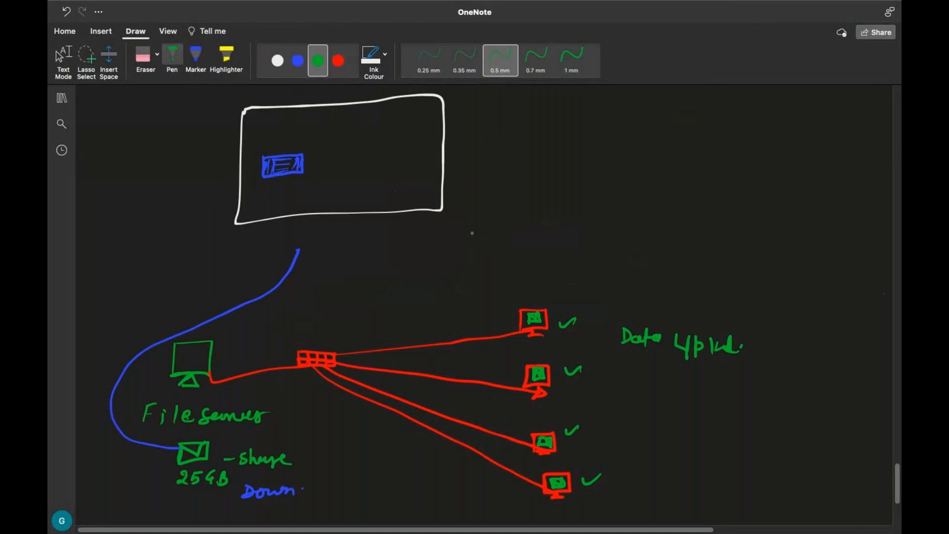
mouse_move(356, 127)
left_mouse_down()
mouse_move(357, 136)
mouse_move(365, 120)
mouse_move(385, 134)
mouse_move(399, 123)
mouse_move(401, 131)
mouse_move(369, 162)
mouse_move(400, 166)
left_mouse_up()
left_click(366, 161)
left_click_drag(413, 156, 413, 167)
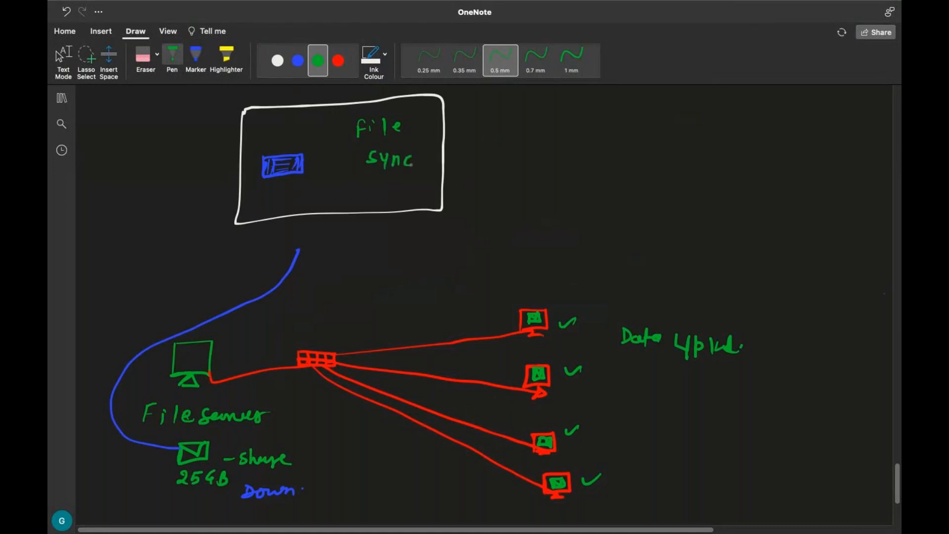
mouse_move(352, 123)
left_mouse_down()
mouse_move(351, 168)
mouse_move(420, 116)
mouse_move(421, 144)
mouse_move(393, 176)
mouse_move(352, 126)
mouse_move(398, 113)
mouse_move(421, 124)
left_mouse_up()
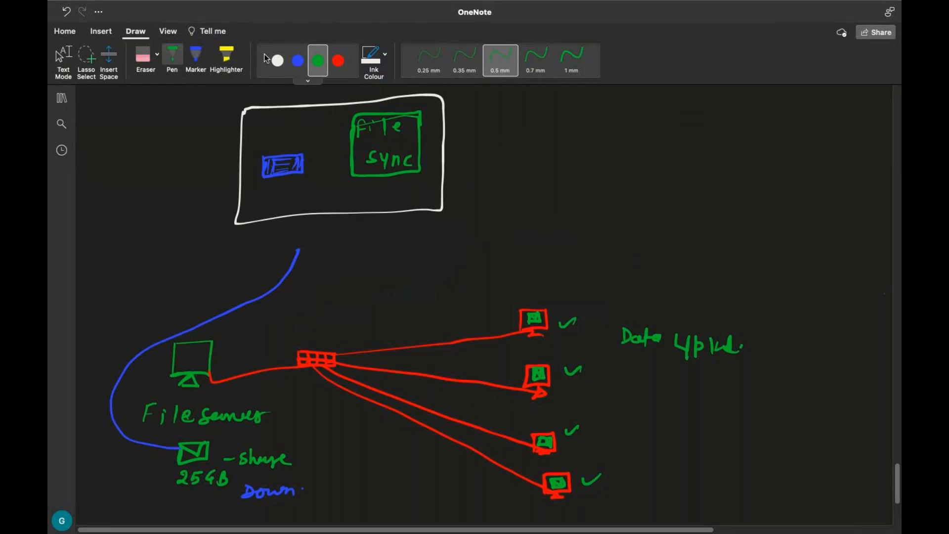
Draw white arrows routing the share link through File sync to the storage icon
left_click(278, 61)
mouse_move(352, 141)
left_mouse_down()
mouse_move(276, 133)
mouse_move(280, 153)
mouse_move(286, 140)
left_mouse_up()
mouse_move(297, 255)
left_mouse_down()
mouse_move(354, 228)
mouse_move(383, 174)
left_mouse_up()
mouse_move(377, 184)
left_mouse_down()
mouse_move(383, 172)
mouse_move(395, 182)
left_mouse_up()
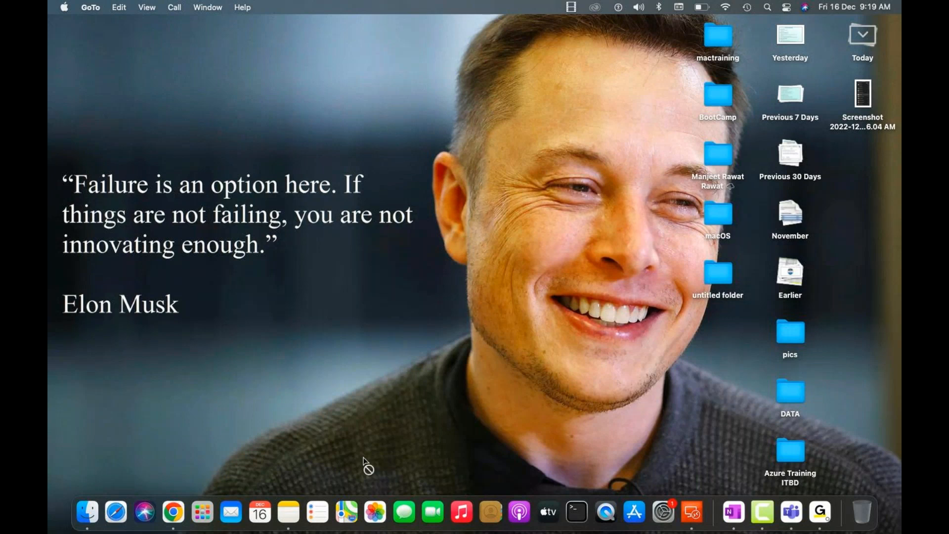
Swipe from the full-screen OneNote space over to the Windows desktop with Control+arrow keys
key("ctrl+Right")
key("ctrl+Right")
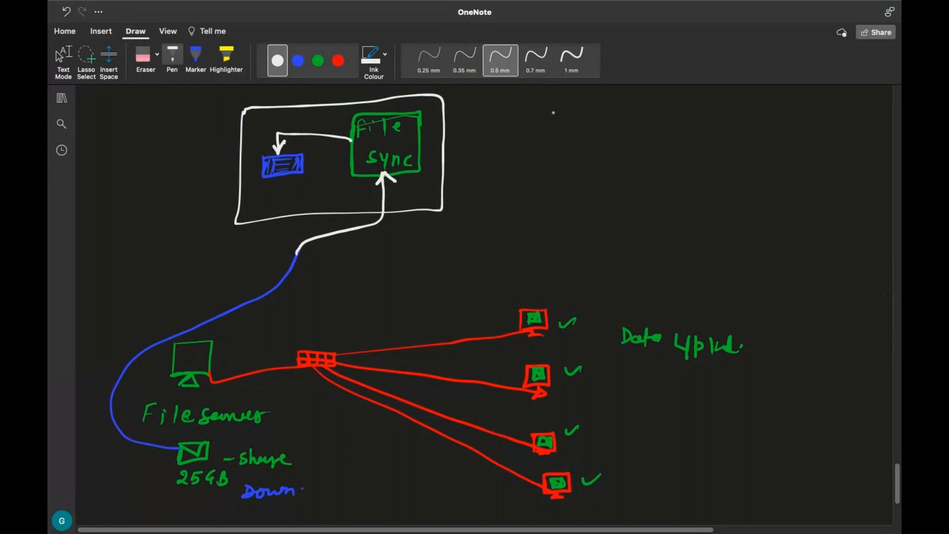
key("ctrl+Right")
key("ctrl+Left")
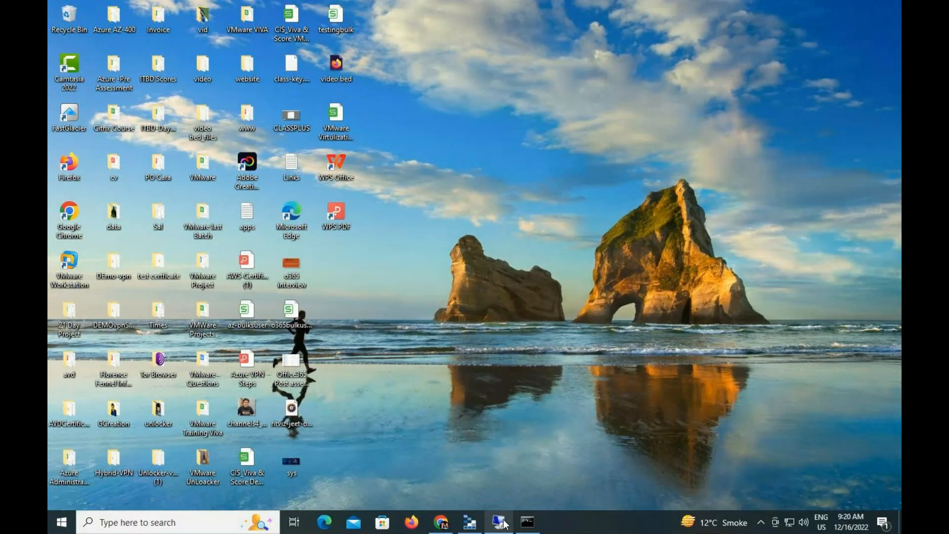
Restore the remote session full-screen, confirm testfile is drive T: with 2.00 GB, then swipe to OneNote
left_click(497, 522)
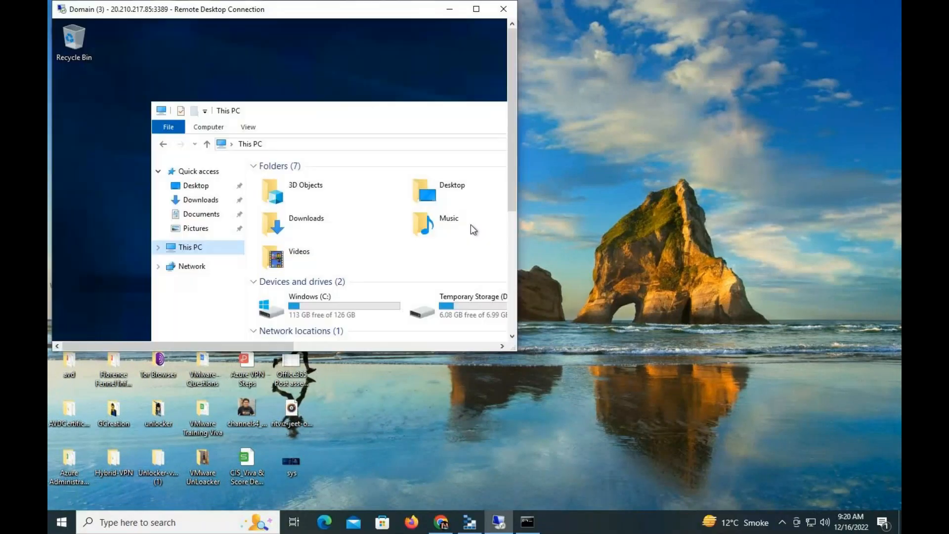
left_click(475, 10)
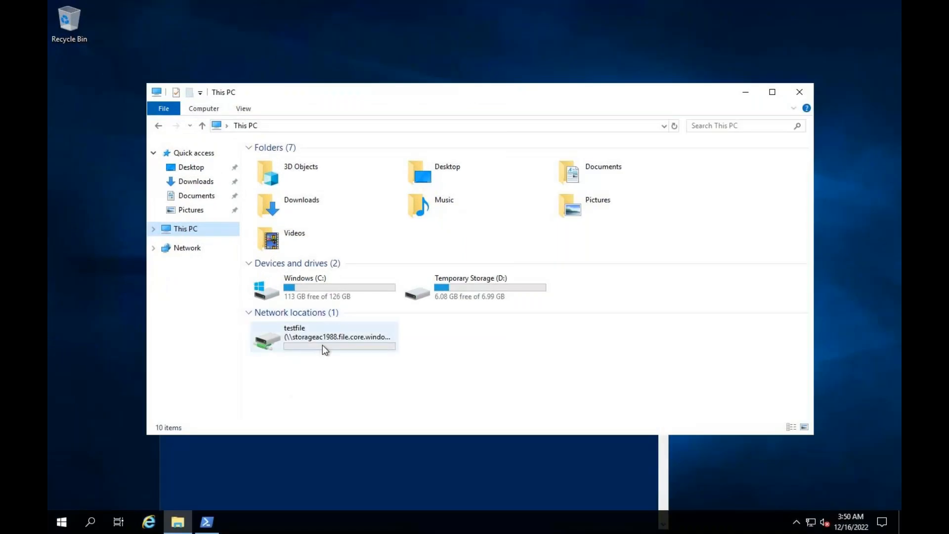
mouse_move(323, 345)
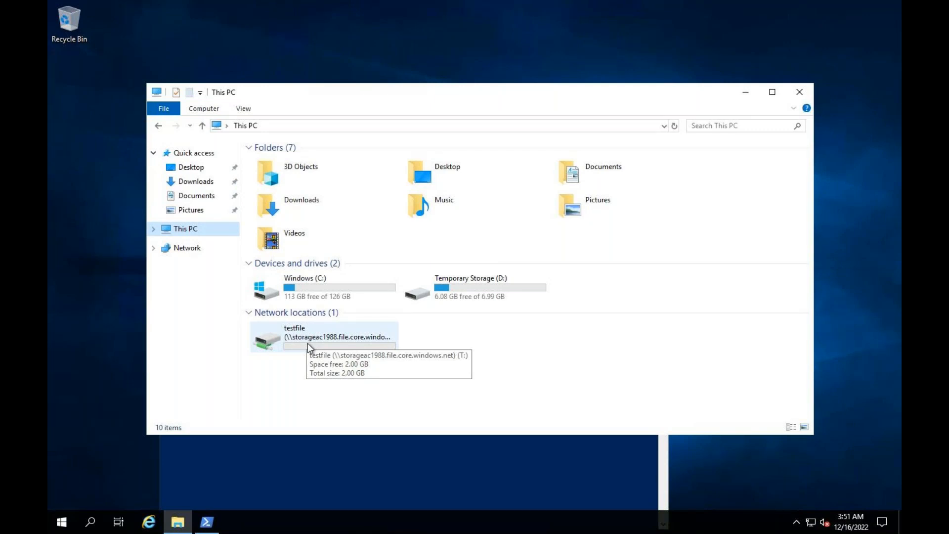
key("ctrl+Right")
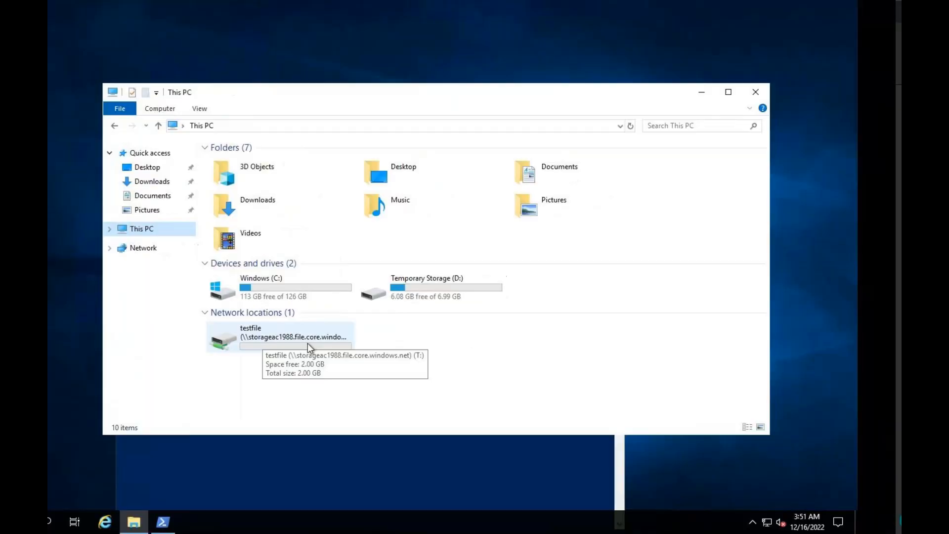
Swipe between spaces from the OneNote diagram back to the remote server's This PC view
key("ctrl+Left")
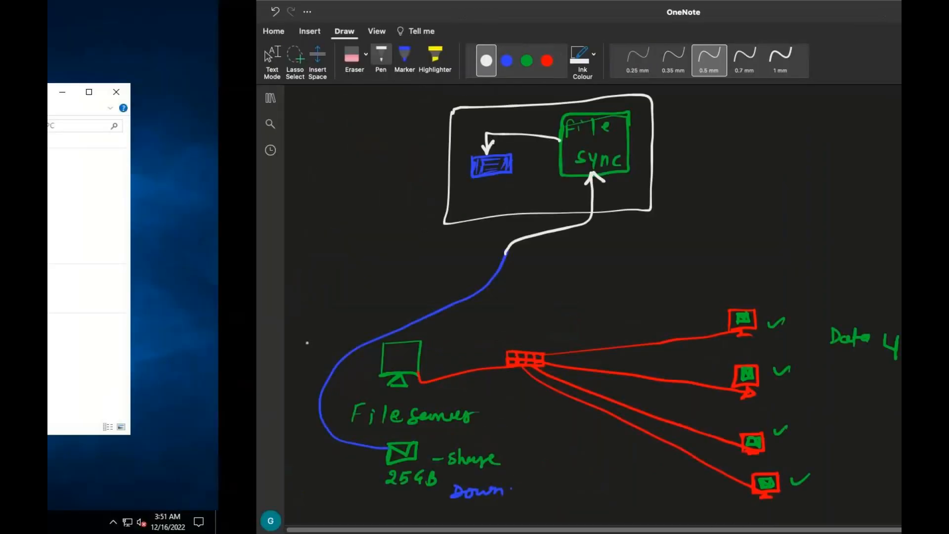
key("ctrl+Left")
key("ctrl+Right")
key("ctrl+Right")
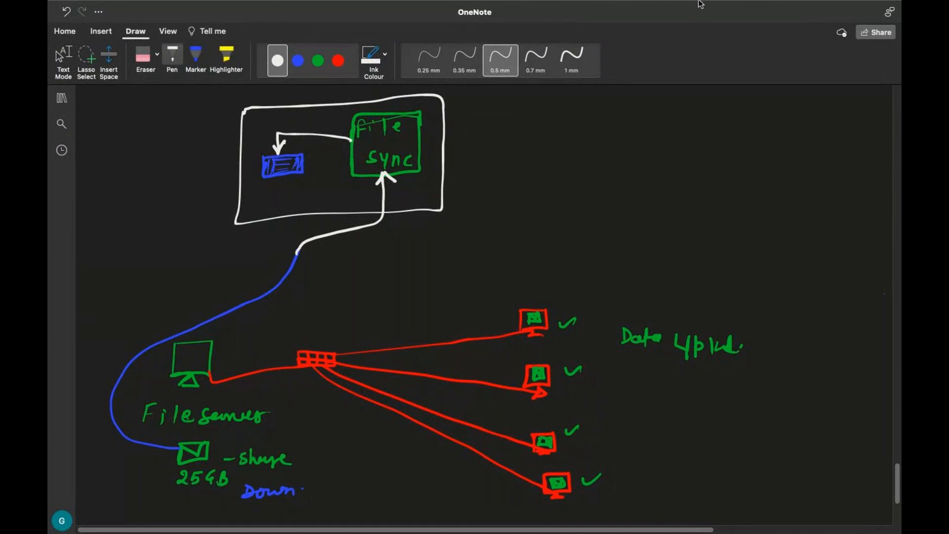
key("ctrl+Left")
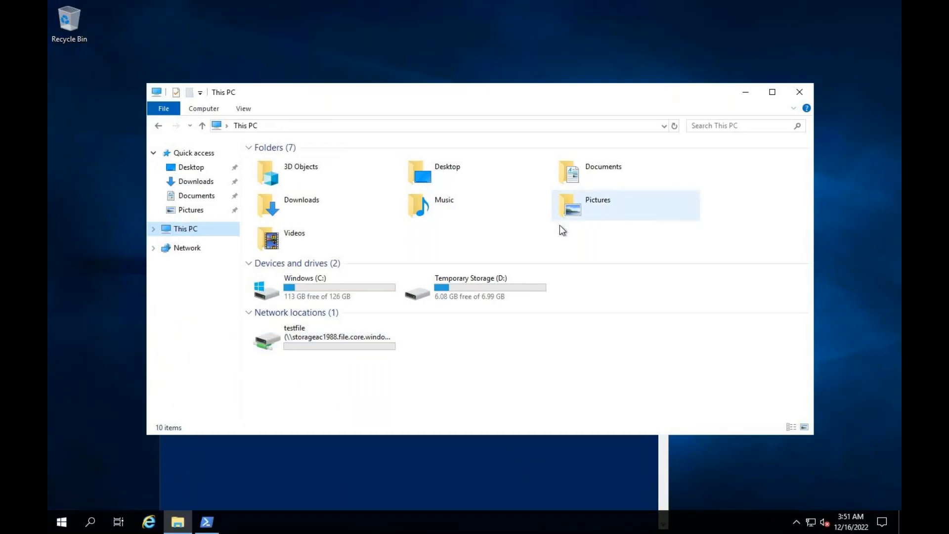
Close the This PC and PowerShell windows and minimize the remote desktop session
left_click(805, 91)
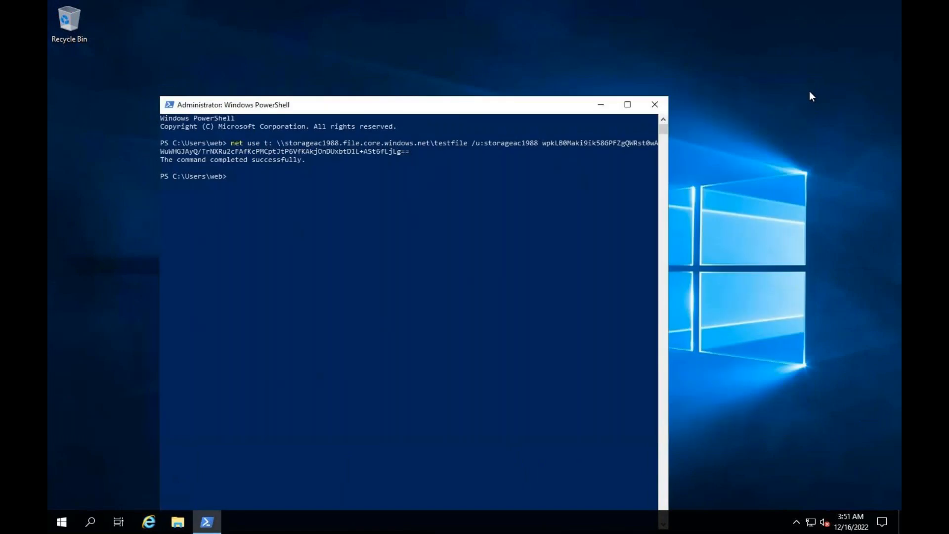
left_click(655, 105)
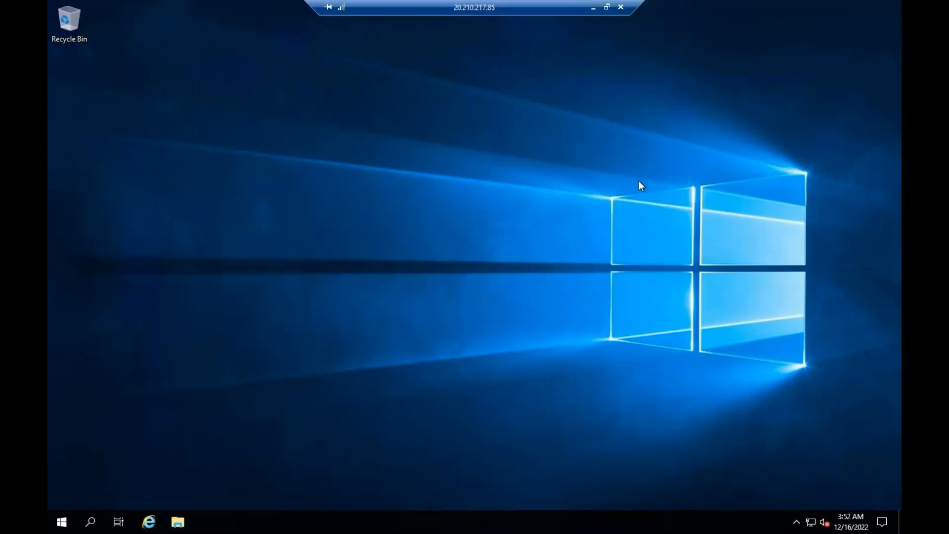
left_click(595, 9)
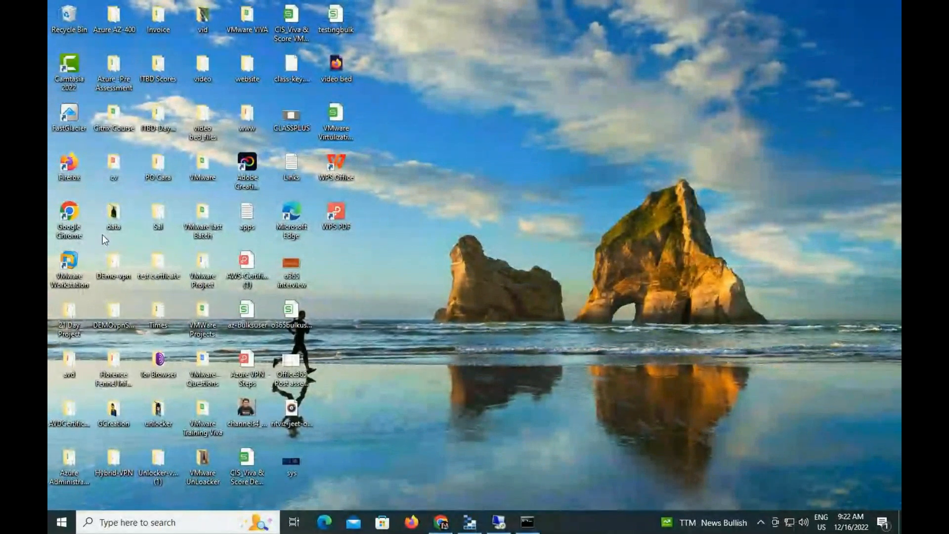
Launch VMware Workstation and power on the Windows Server 2012 virtual machine
double_click(75, 258)
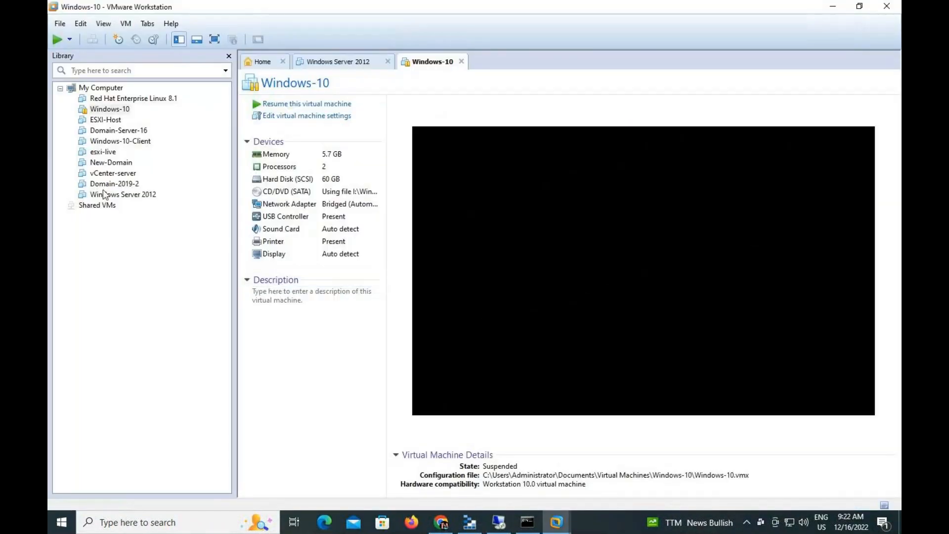
left_click(130, 194)
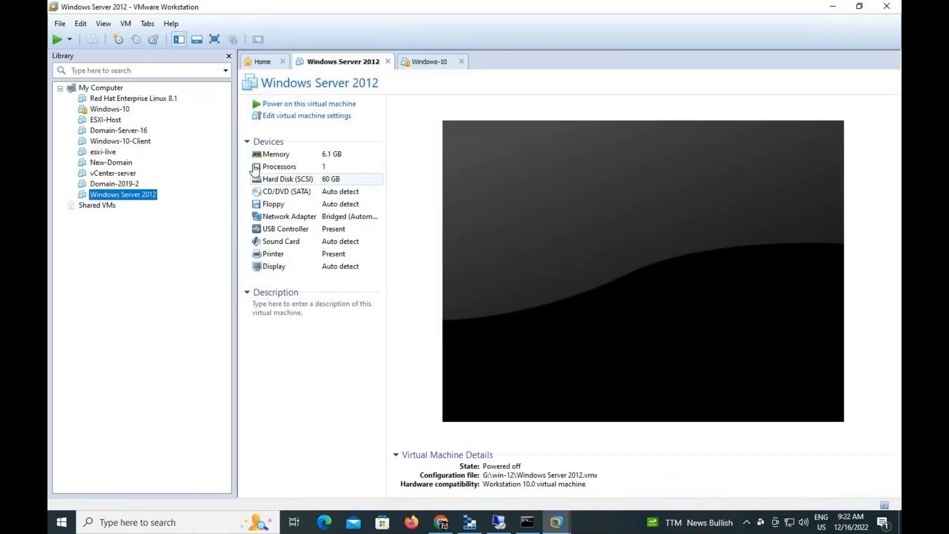
left_click(311, 105)
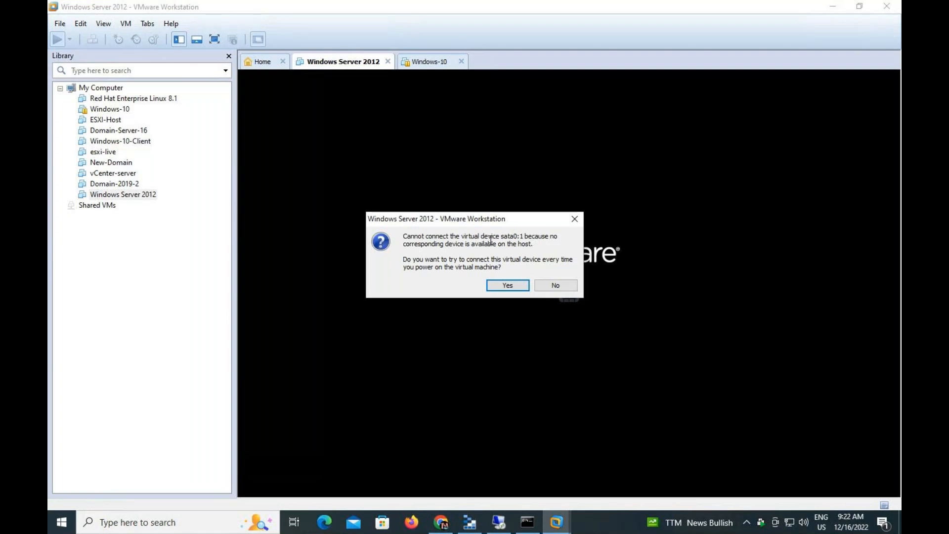
Keep the sata0:1 device connecting at power-on and let the VM boot to the lock screen
left_click(512, 287)
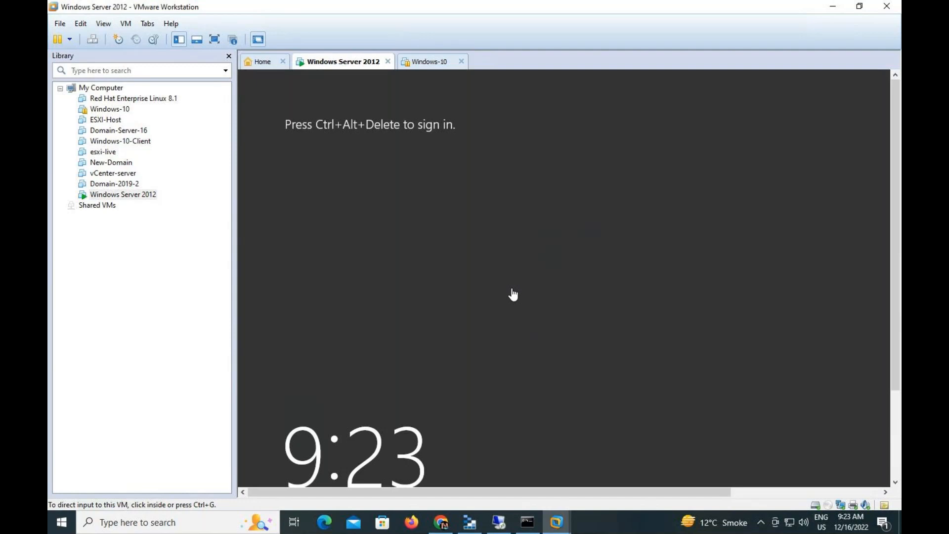
Switch the VM to full screen and sign in with the account password
left_click(214, 42)
mouse_move(345, 2)
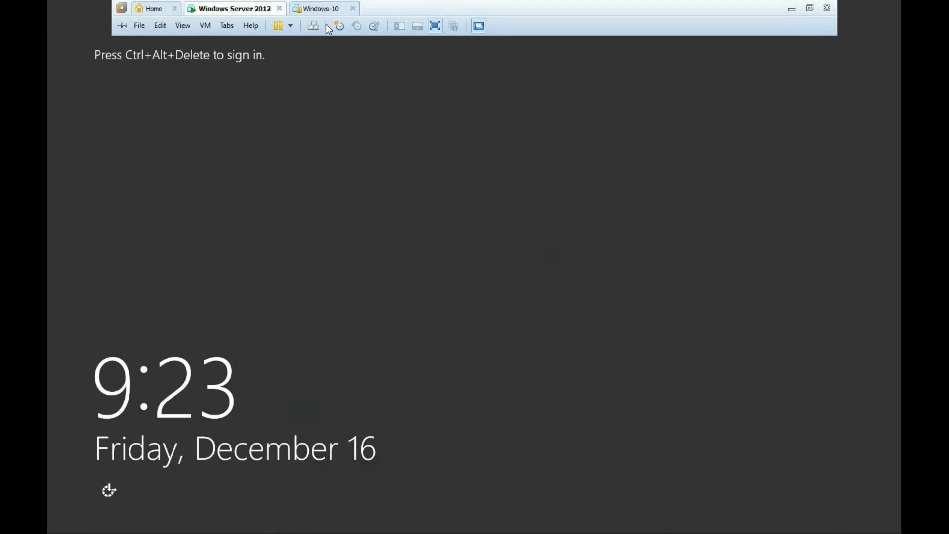
left_click(310, 28)
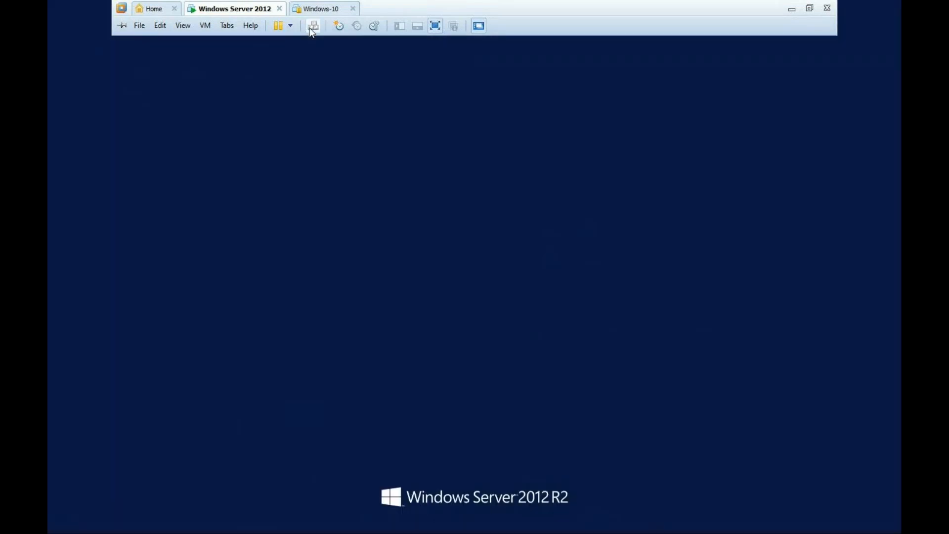
type("•••••••••")
key("Return")
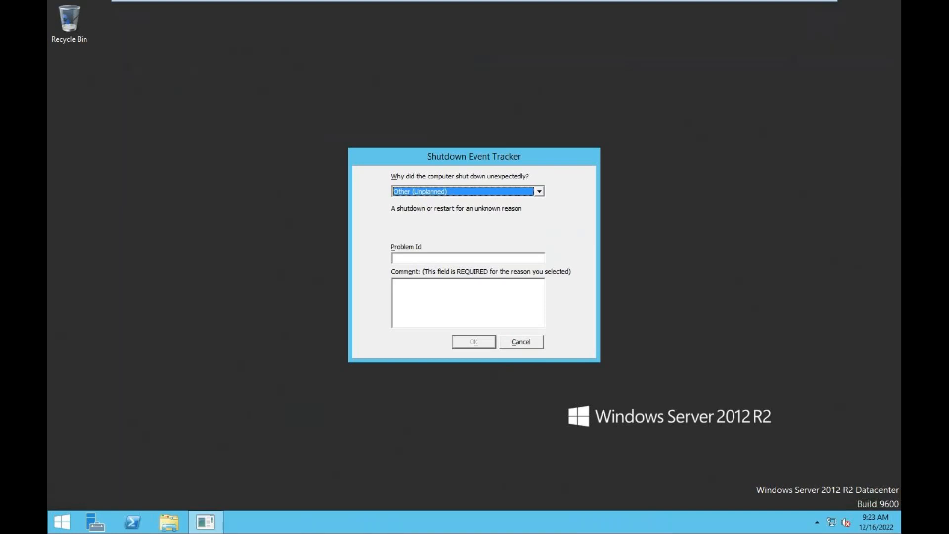
Run diskmgmt.msc to open Disk Management and dismiss the Shutdown Event Tracker
key("super+r")
type("di")
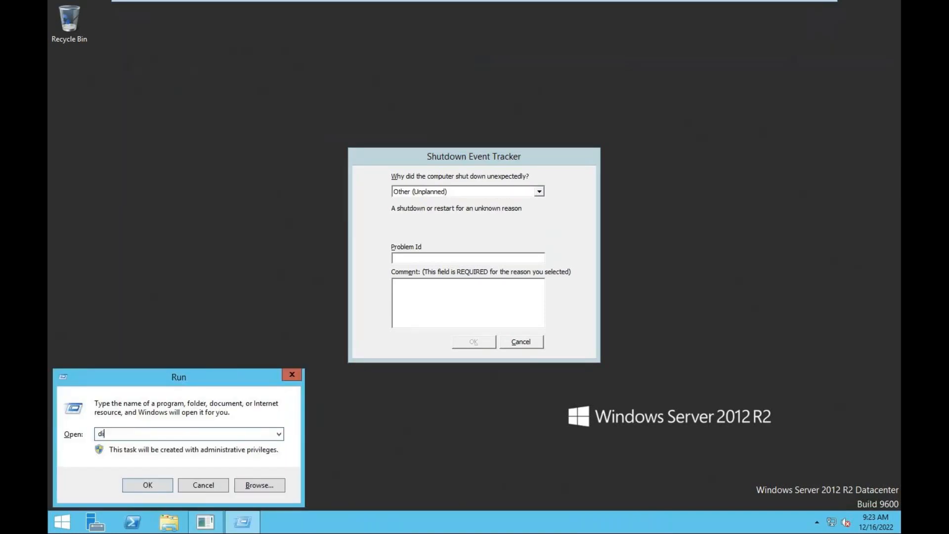
type("skmgmt.msc")
key("Return")
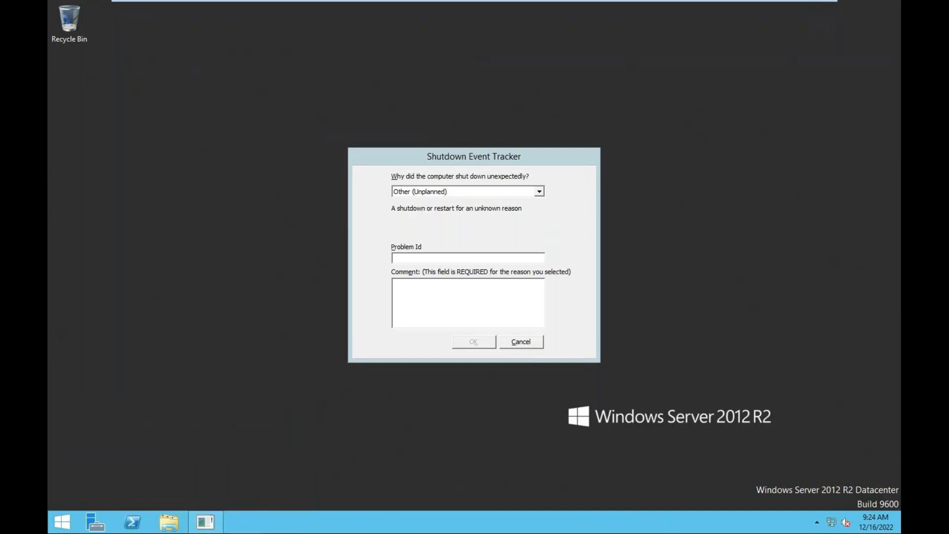
left_click(523, 341)
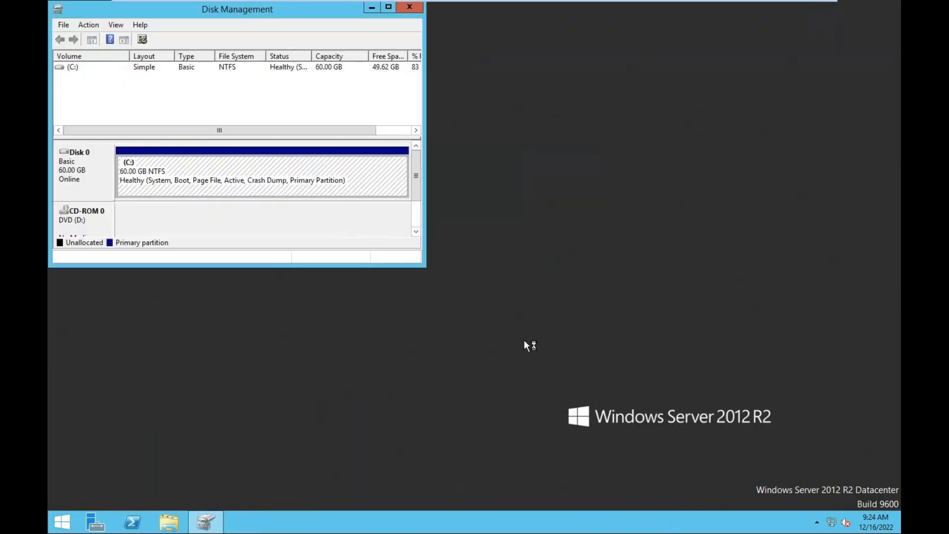
Shrink drive C: by 15000 MB, leaving 14.65 GB unallocated on Disk 0
left_click(388, 8)
right_click(319, 174)
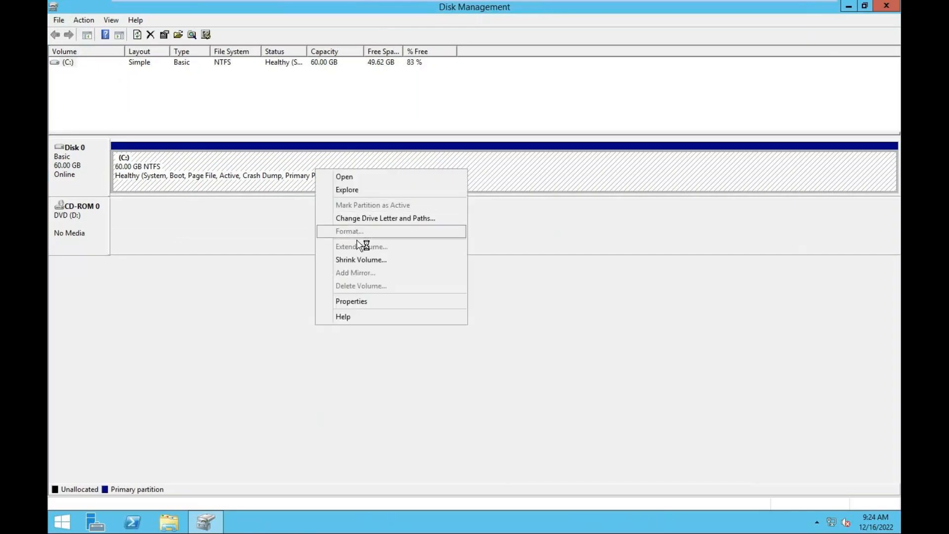
left_click(359, 260)
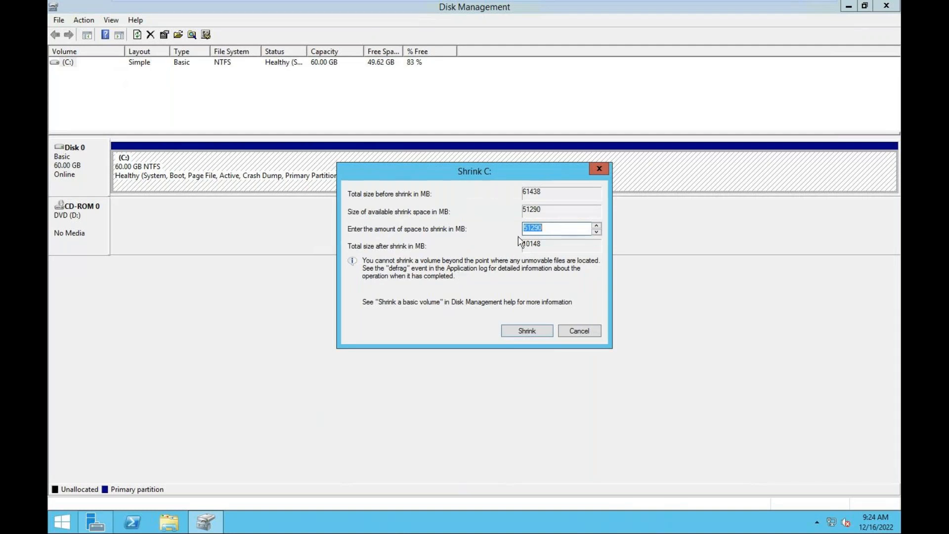
type("15000")
left_click(532, 332)
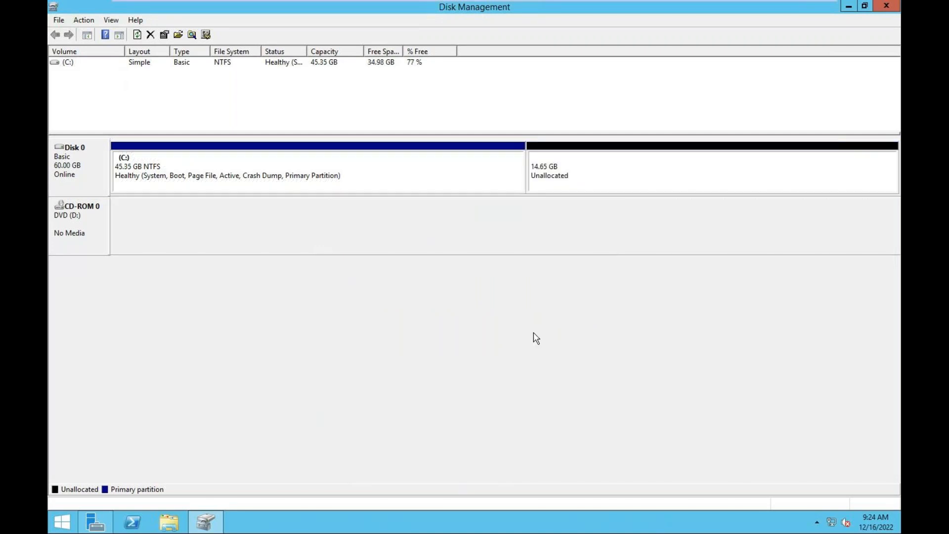
Create a new simple volume on the unallocated space with default size, letter E: and NTFS
right_click(586, 166)
left_click(618, 168)
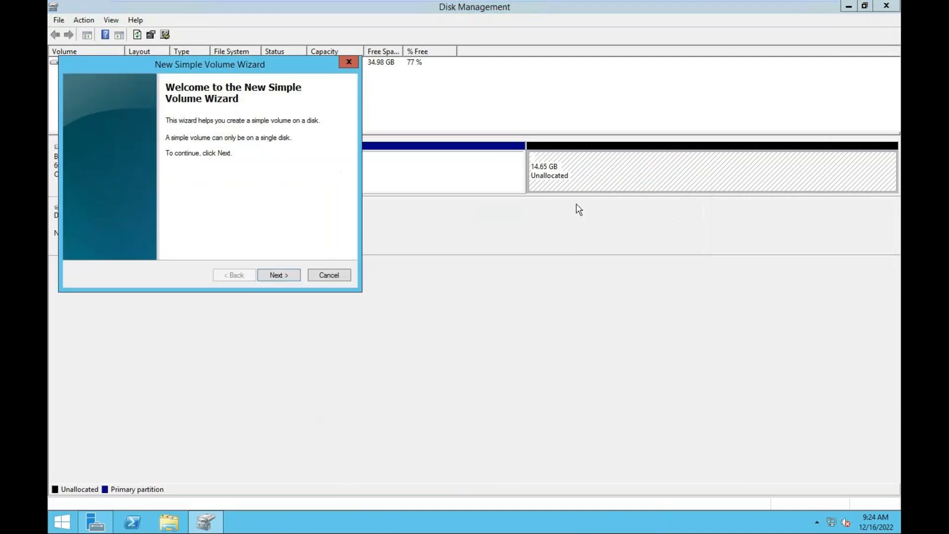
left_click(278, 276)
left_click(278, 275)
left_click(278, 275)
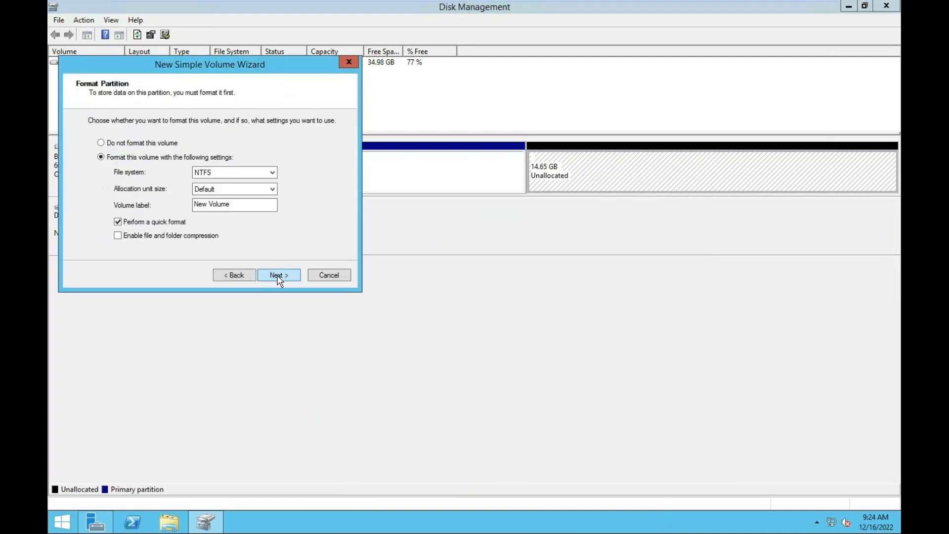
left_click(278, 276)
left_click(278, 275)
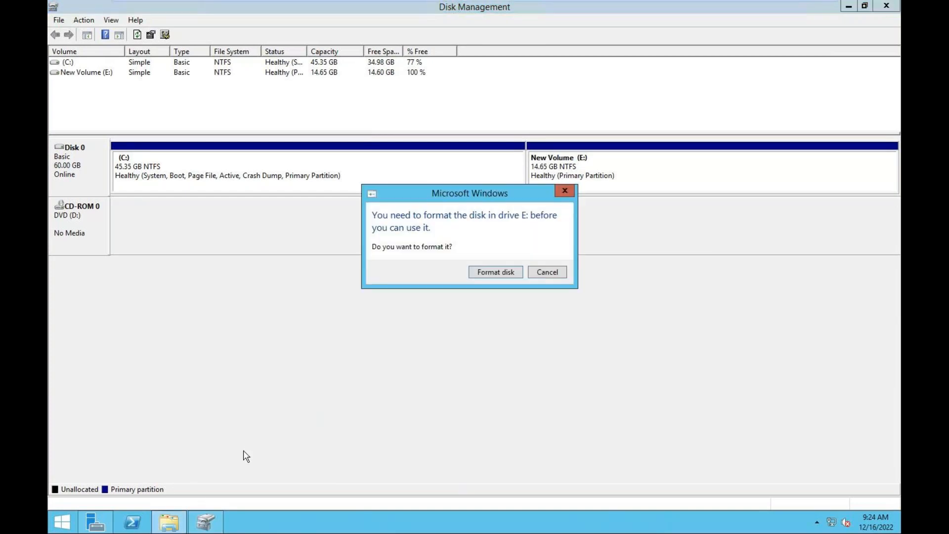
Format New Volume (E:) as 14.65 GB NTFS and minimize Disk Management
left_click(496, 272)
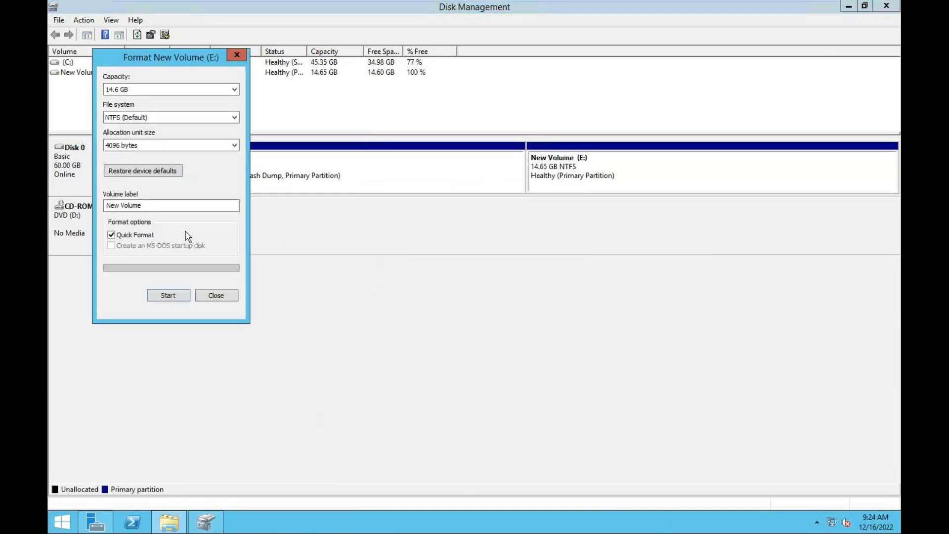
left_click(174, 296)
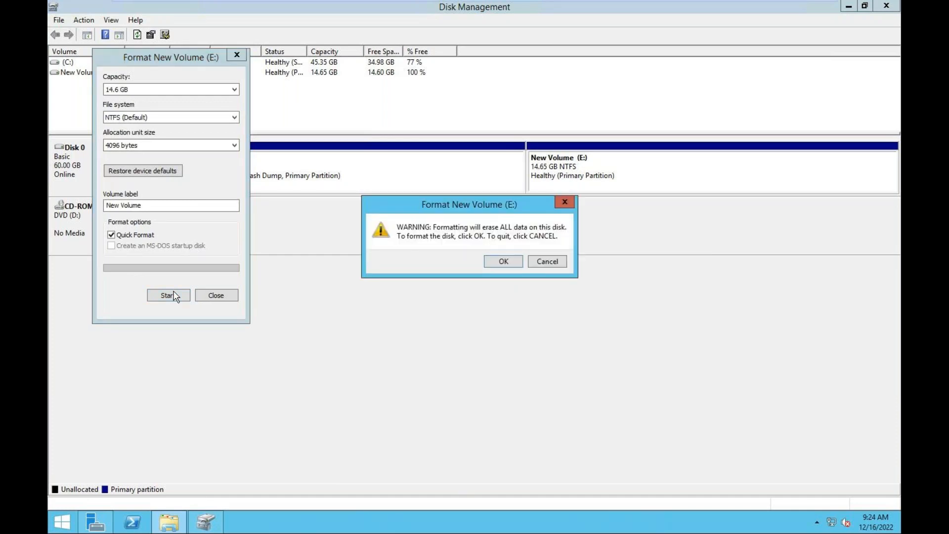
left_click(502, 262)
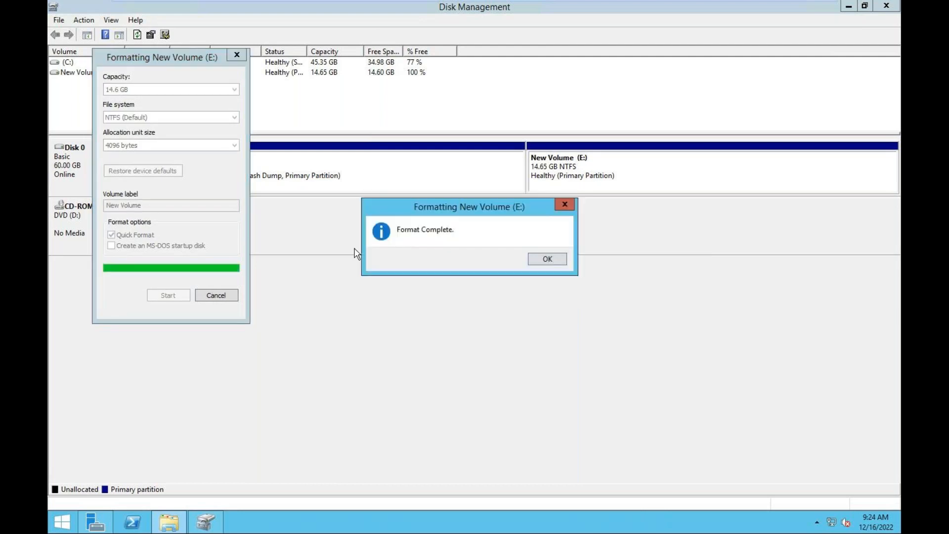
left_click(548, 261)
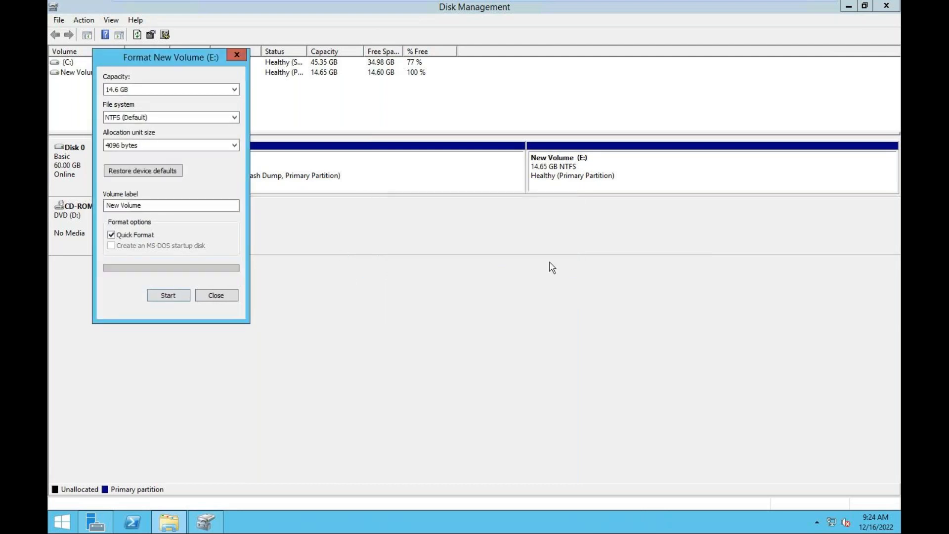
left_click(216, 295)
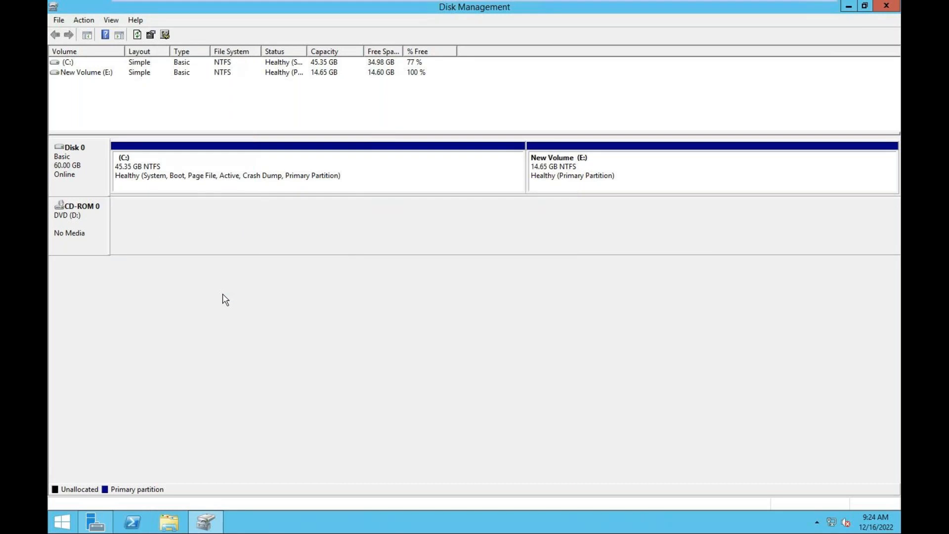
left_click(849, 7)
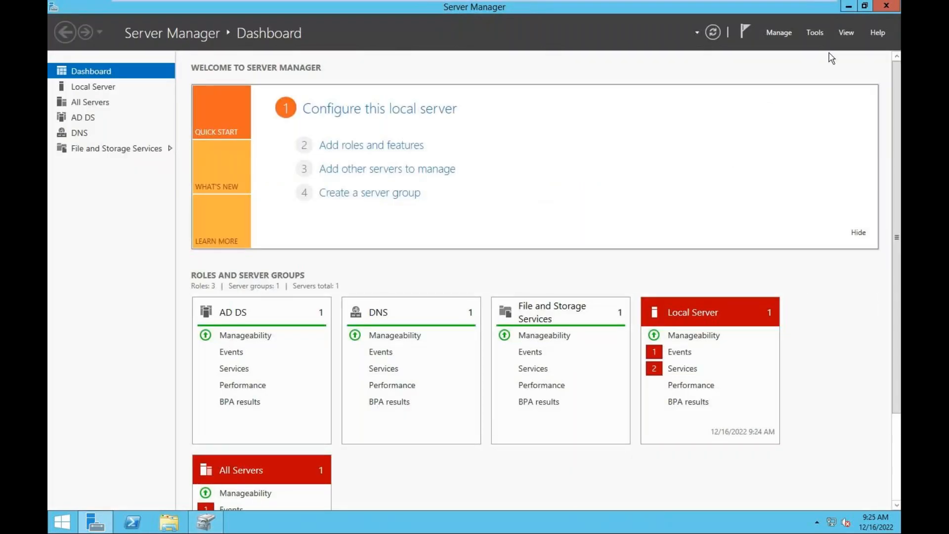
Create a folder named 'share' on New Volume (E:)
left_click(849, 7)
left_click(168, 522)
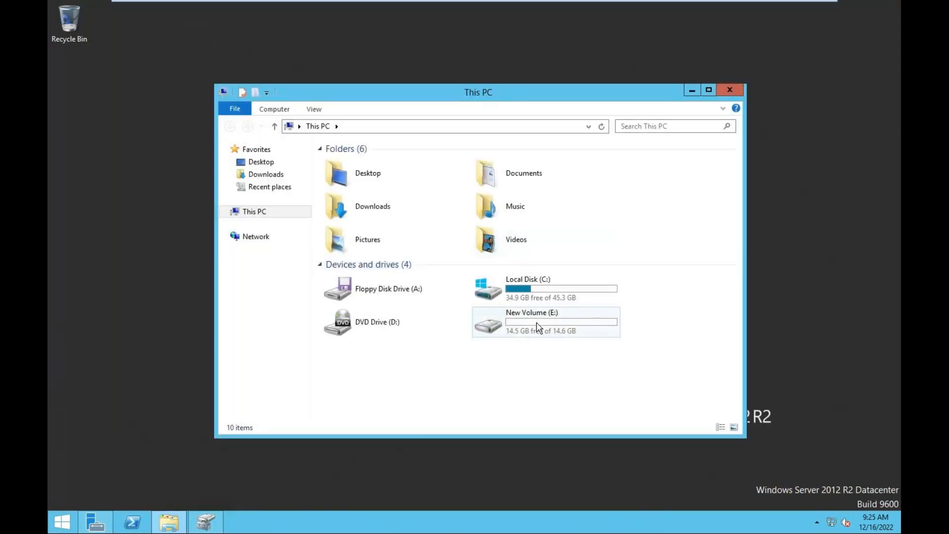
double_click(538, 327)
left_click(256, 92)
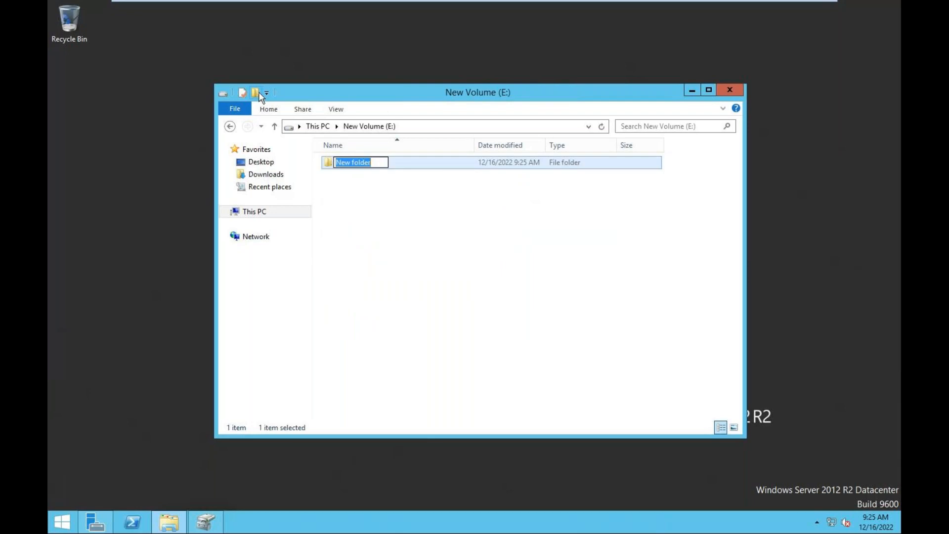
type("s")
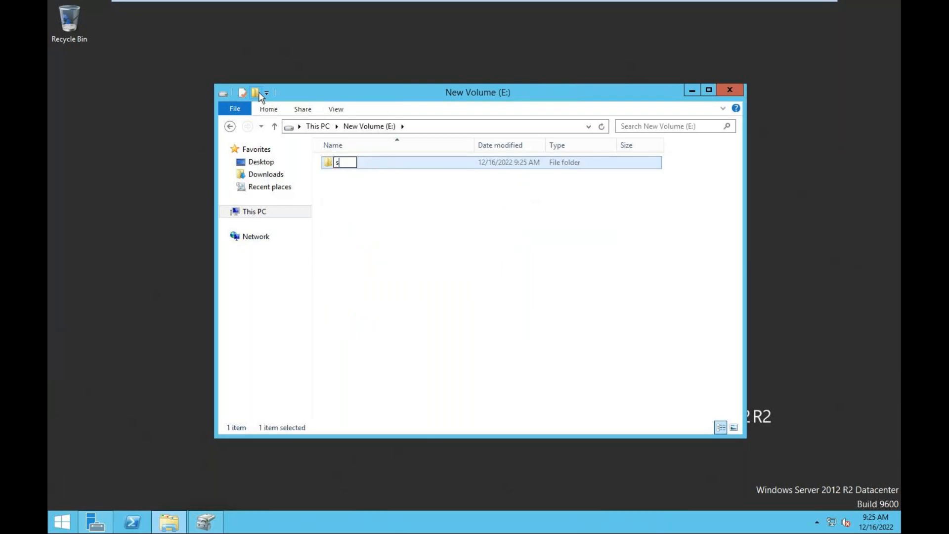
type("hare")
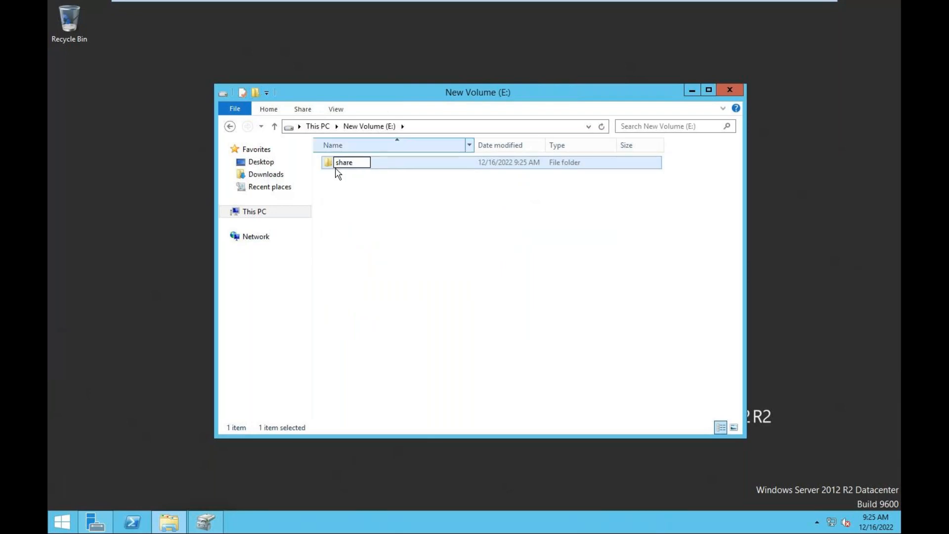
left_click(405, 240)
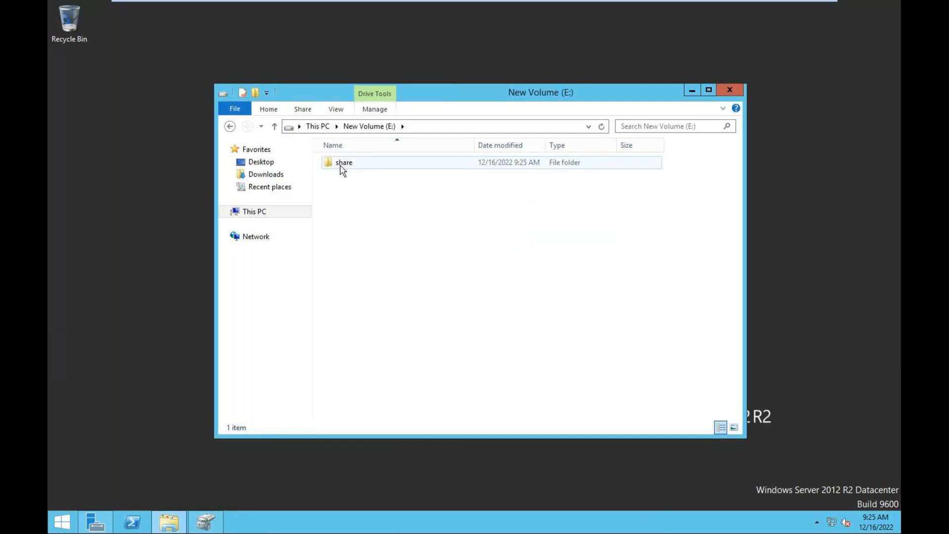
Share the 'share' folder on the network, granting Everyone Full Control
right_click(341, 168)
left_click(383, 342)
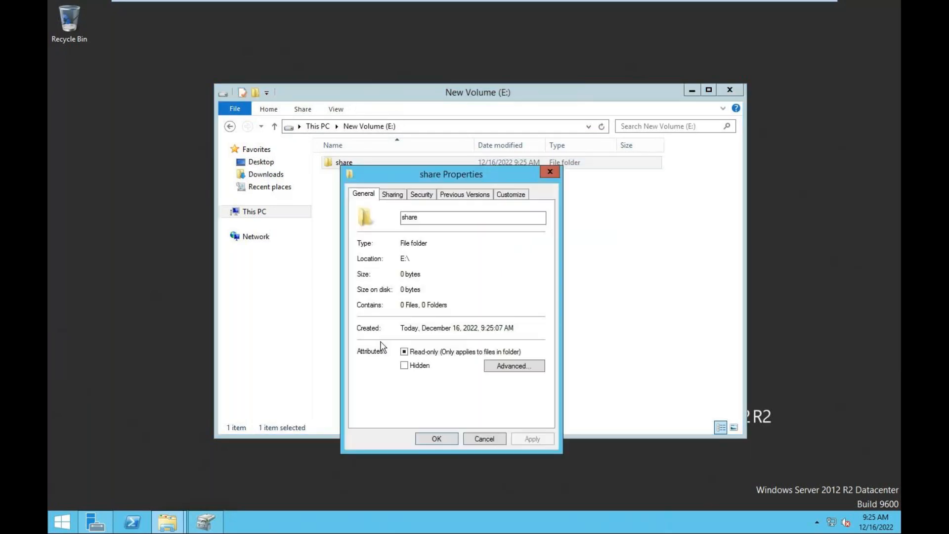
left_click(394, 194)
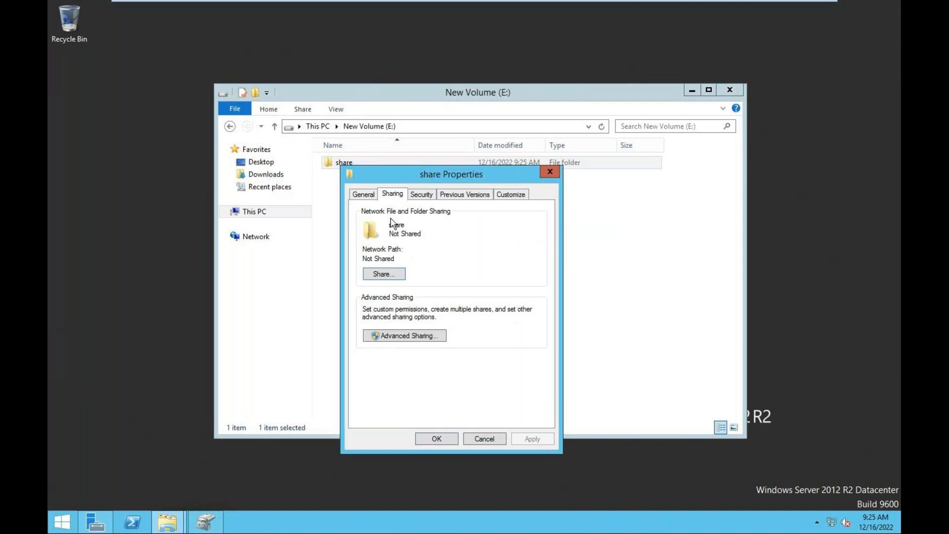
left_click(405, 336)
left_click(363, 216)
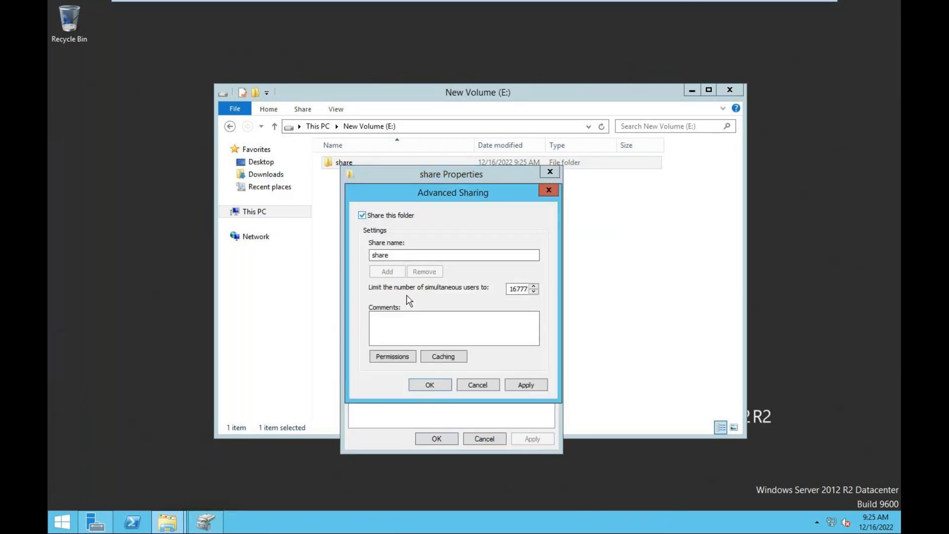
left_click(398, 363)
left_click(500, 346)
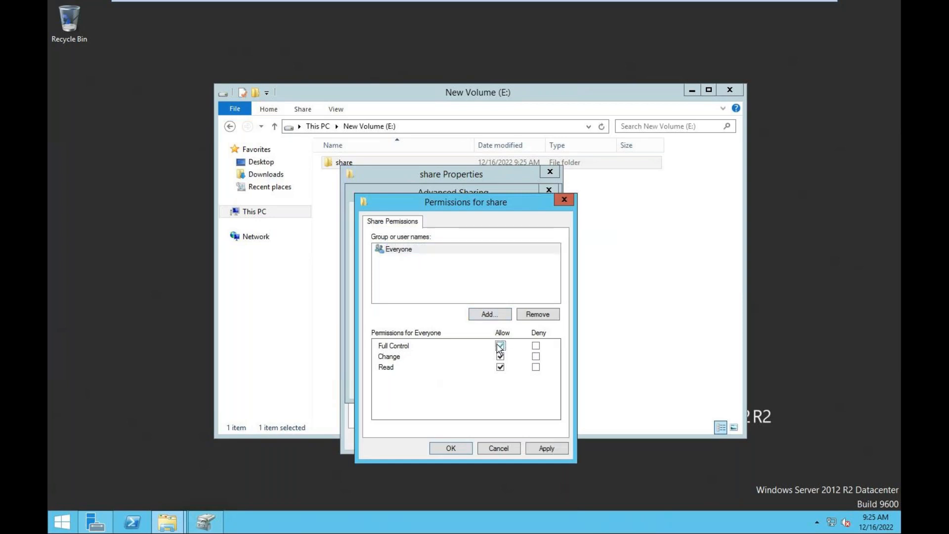
left_click(548, 449)
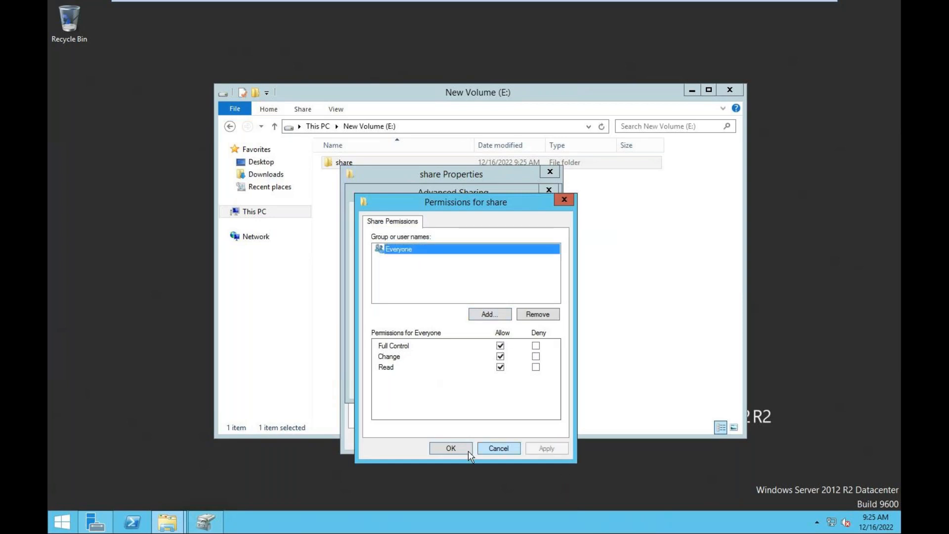
left_click(451, 448)
left_click(527, 385)
left_click(430, 384)
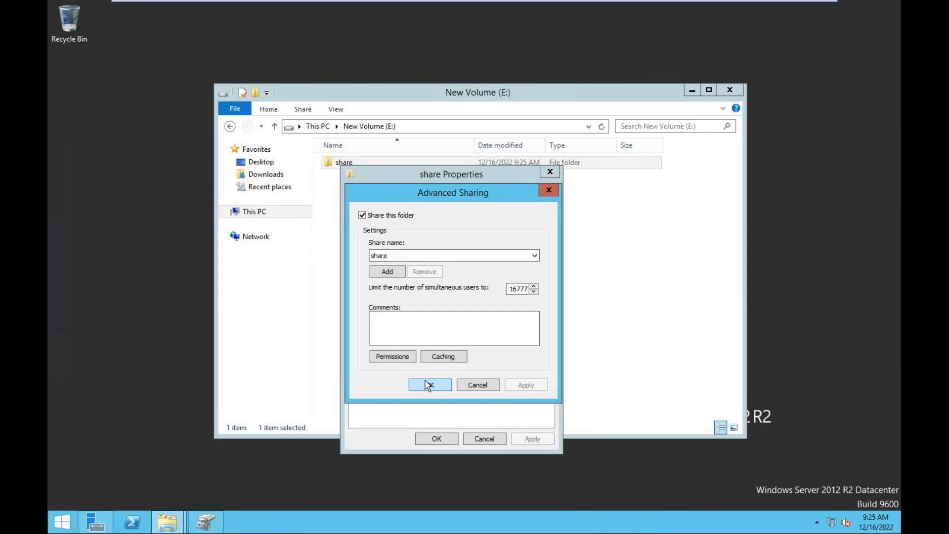
left_click(436, 438)
left_click(389, 261)
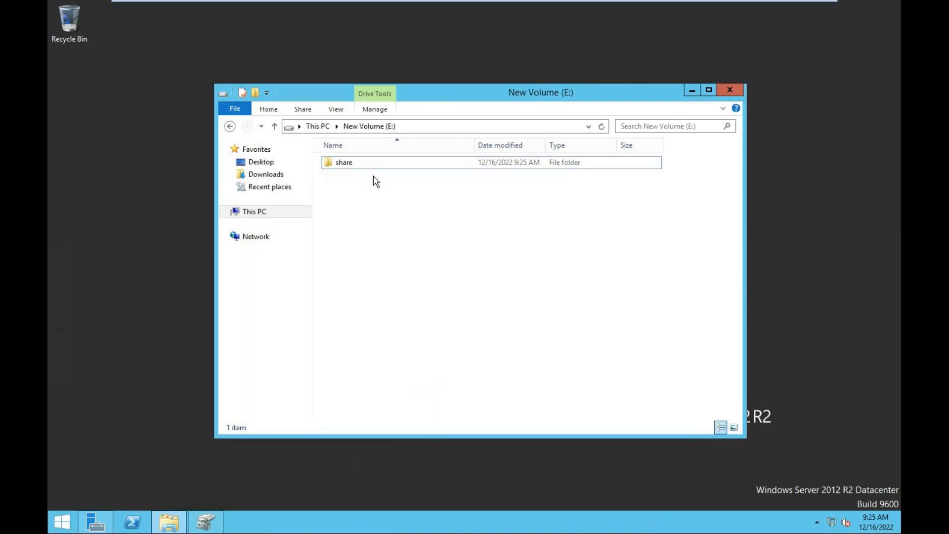
Check the E:\ path in the address bar and minimize the VM to the host desktop
left_click(435, 128)
mouse_move(774, 14)
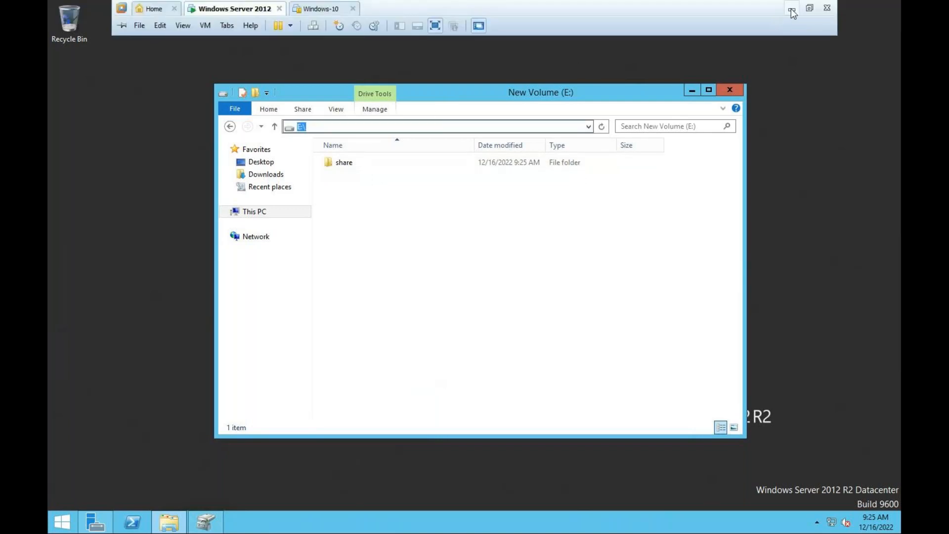
left_click(791, 9)
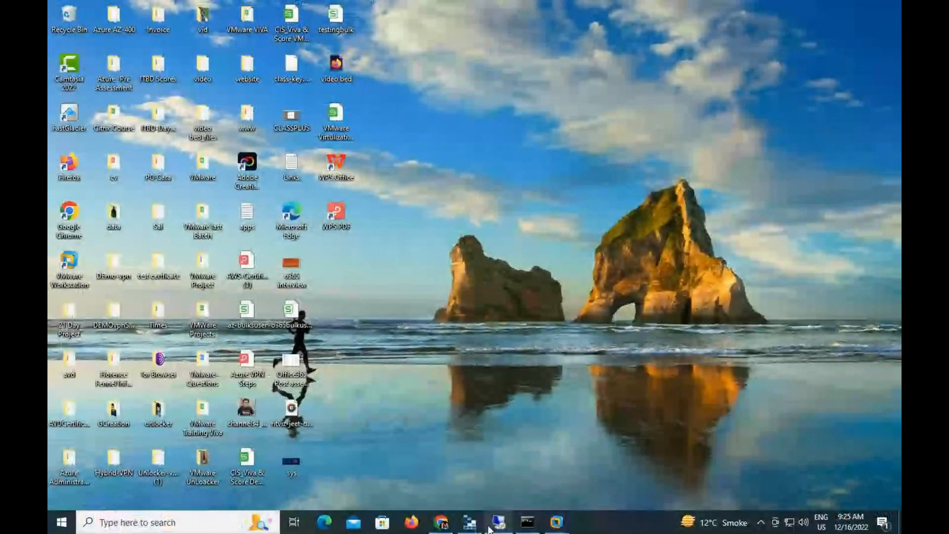
Create the file share 'azurefile' in storage account storageac1988 and open it
left_click(441, 522)
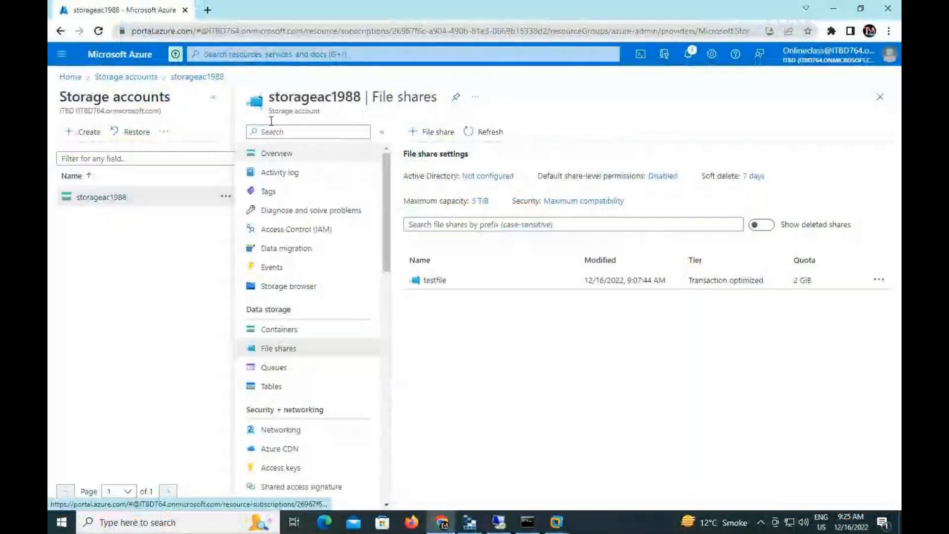
left_click(186, 79)
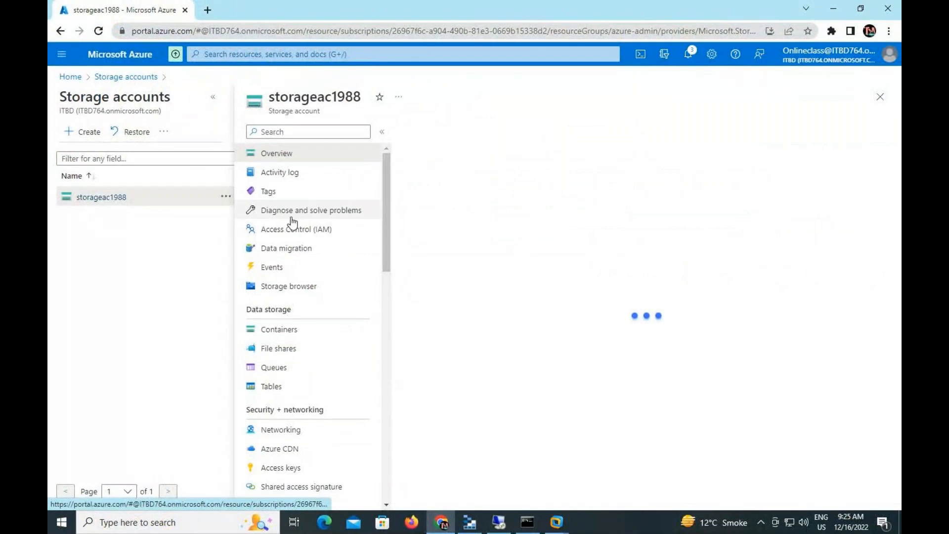
left_click(285, 350)
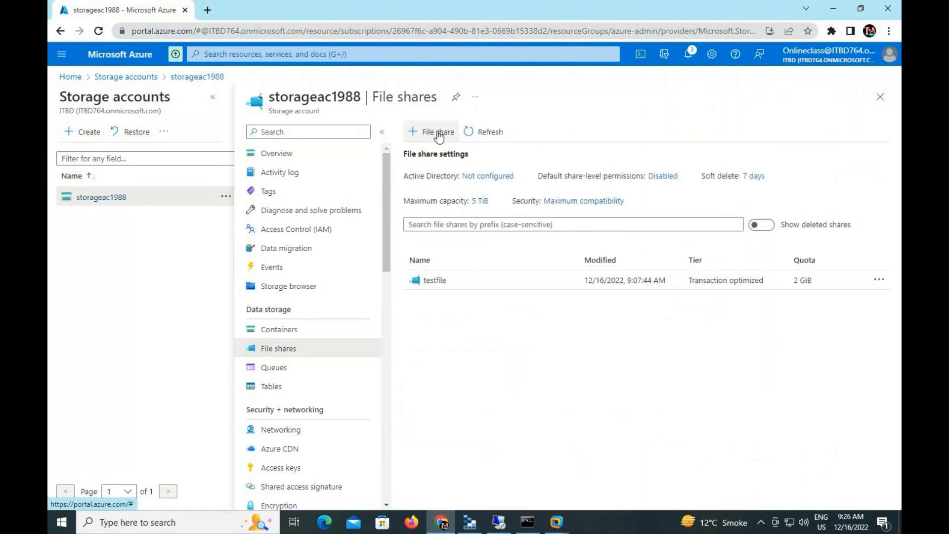
left_click(432, 132)
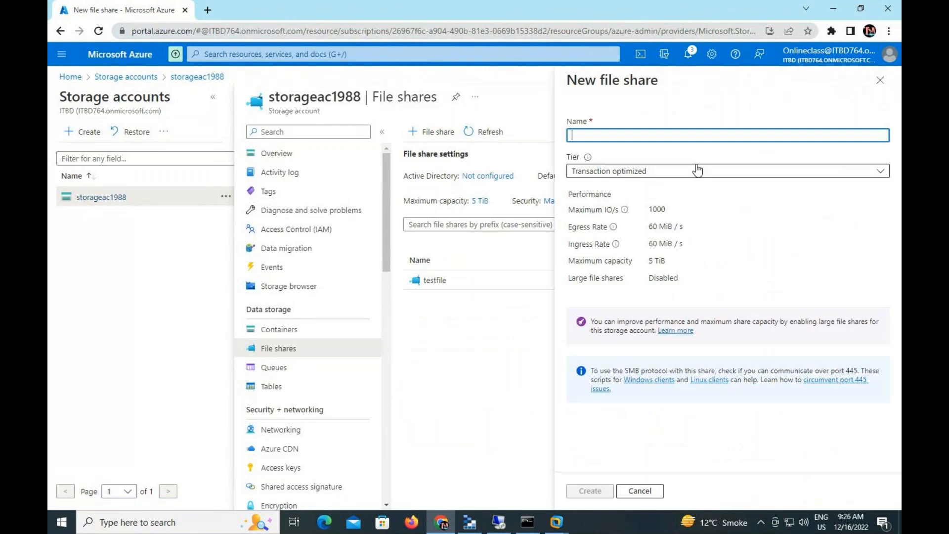
type("azure")
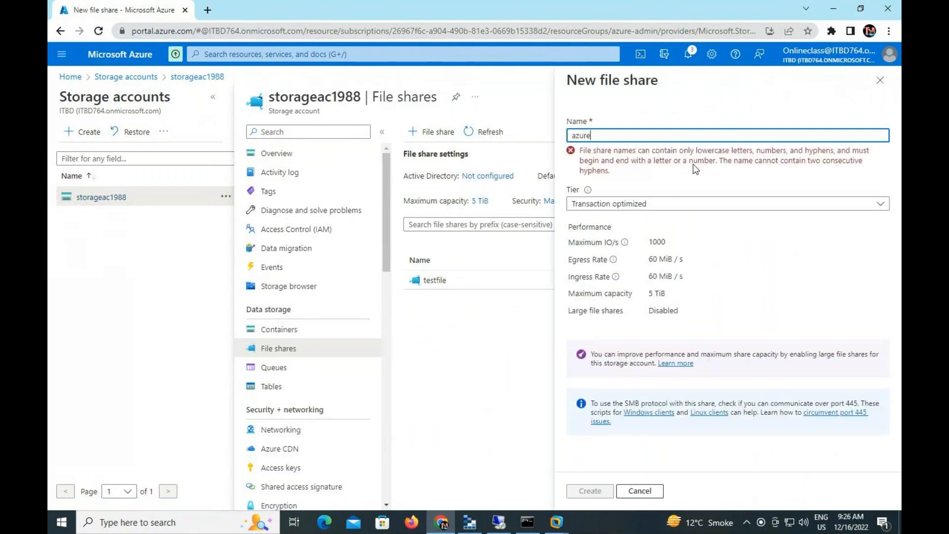
type("file")
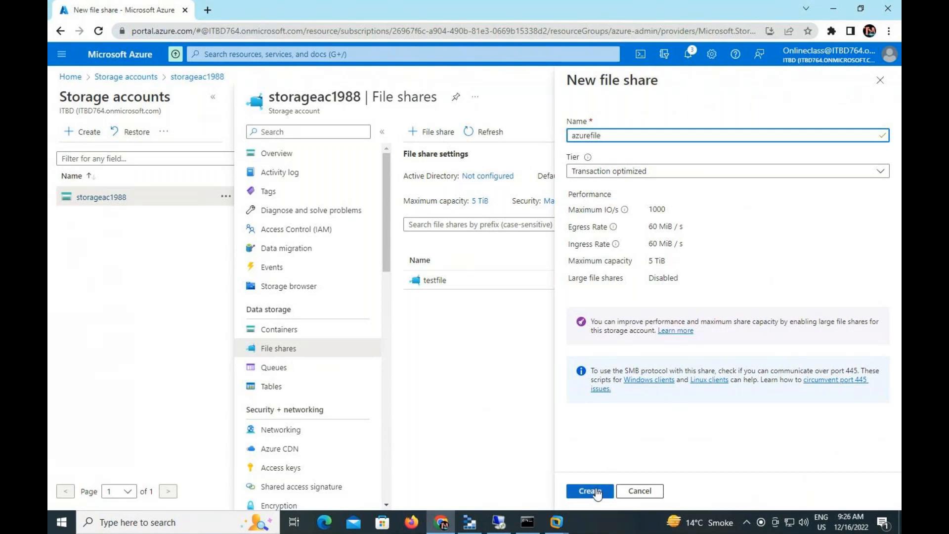
left_click(597, 492)
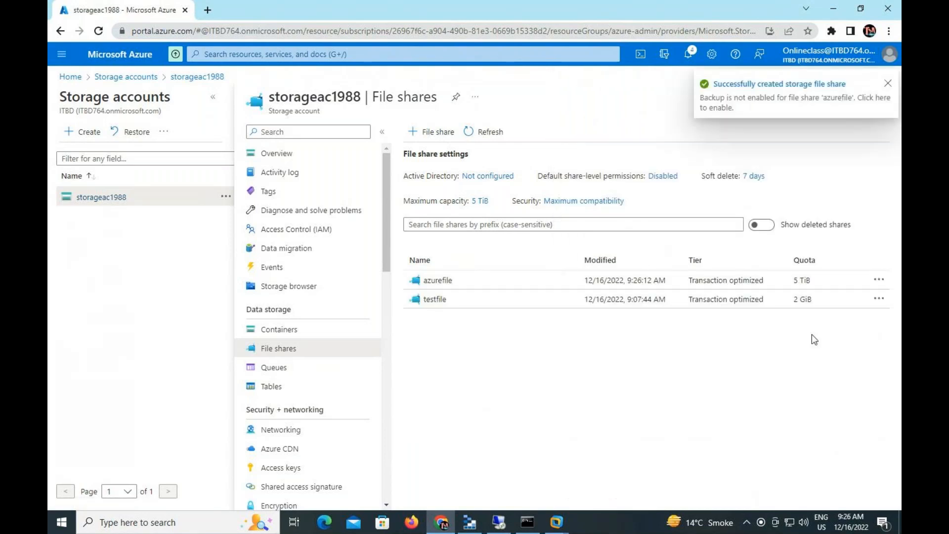
left_click(888, 83)
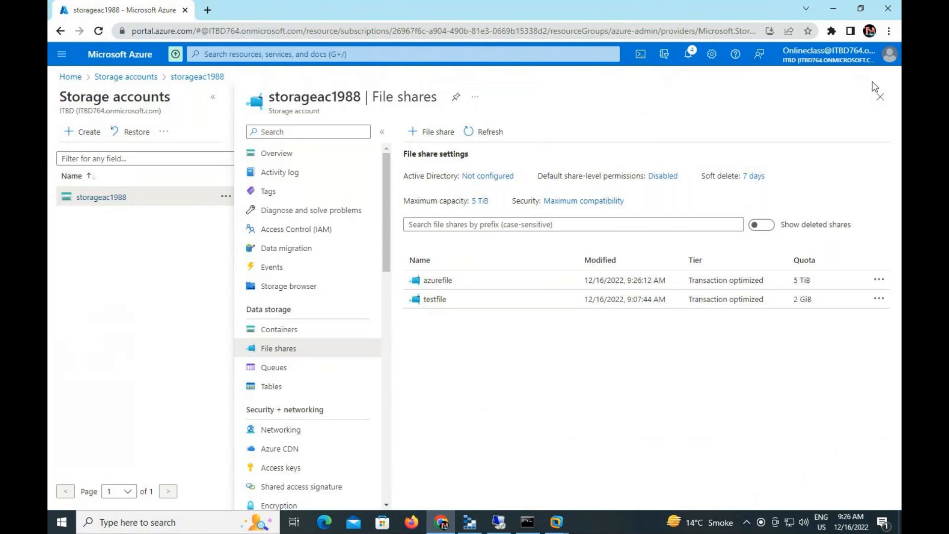
left_click(444, 279)
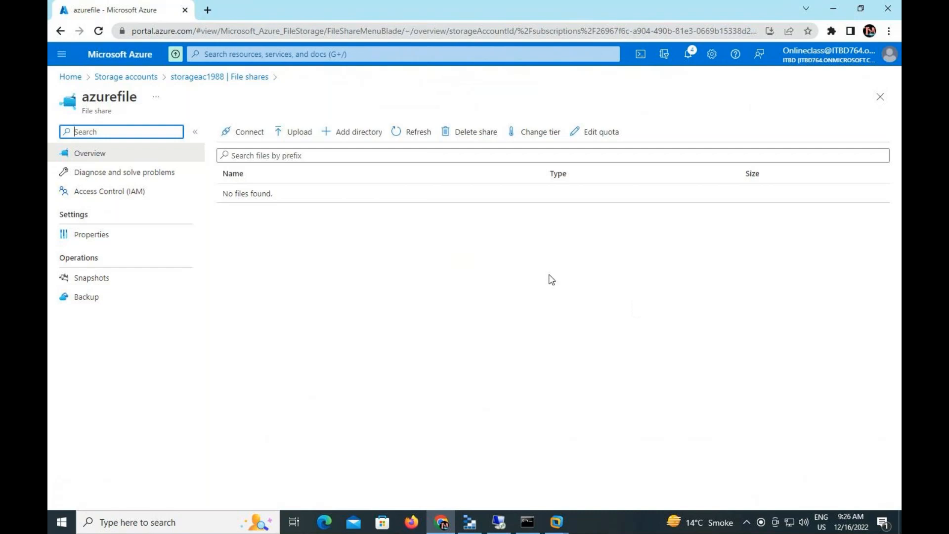
Refresh the azurefile share, then open the Azure home page in a new tab with the work account
left_click(414, 140)
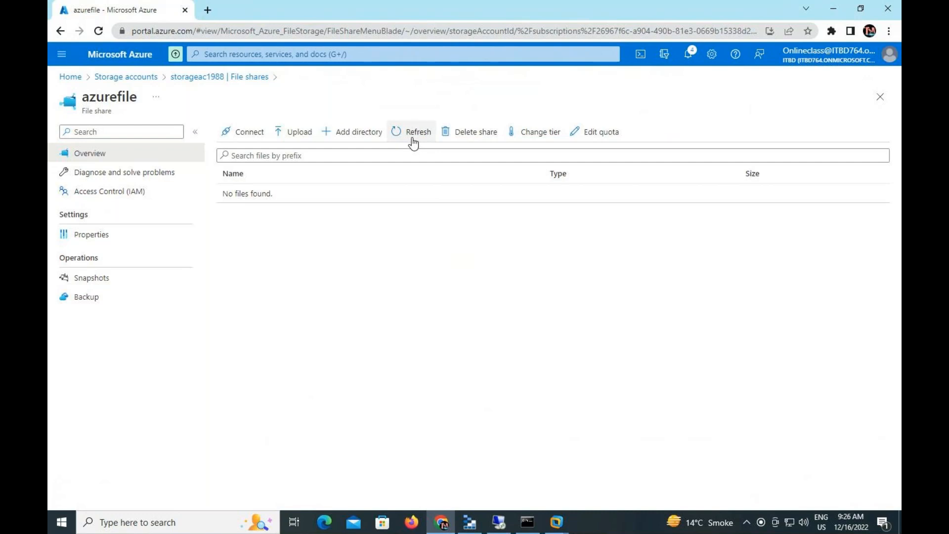
right_click(129, 61)
left_click(153, 64)
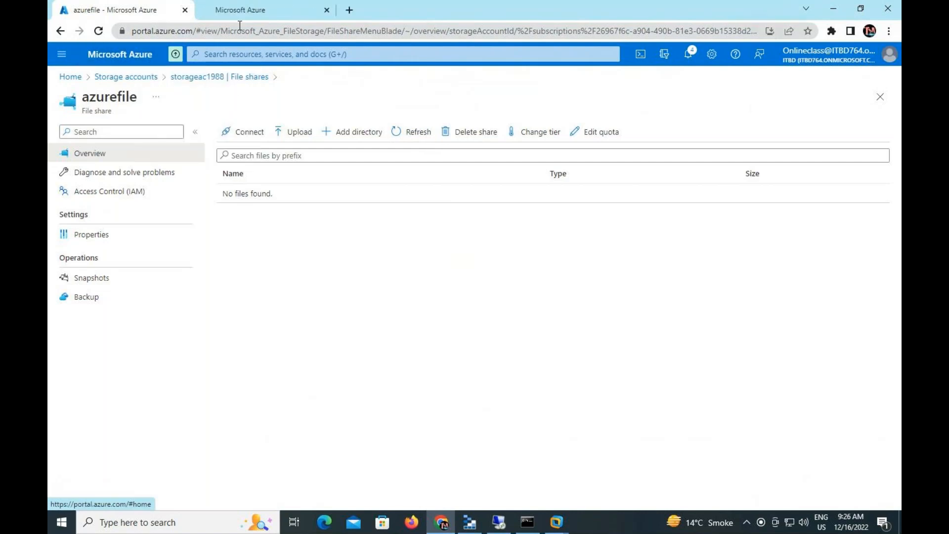
left_click(258, 10)
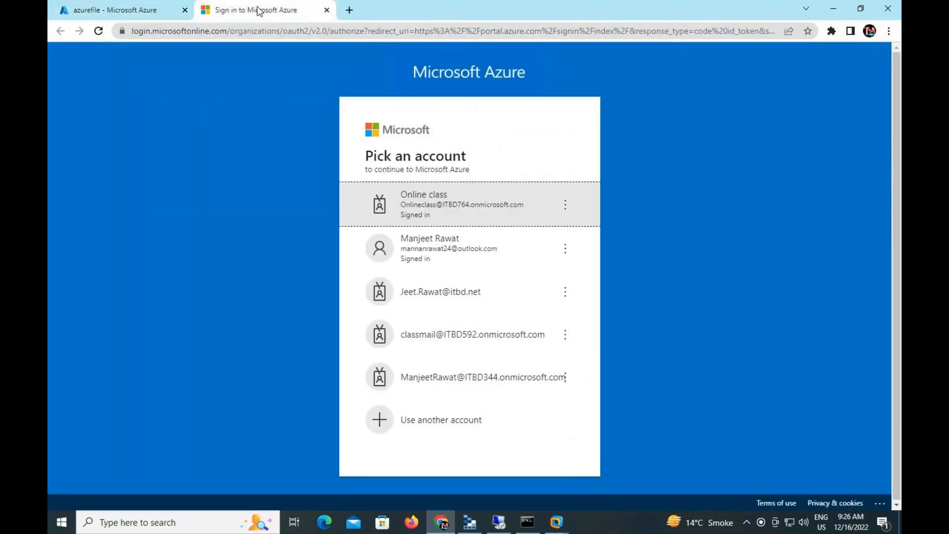
left_click(457, 208)
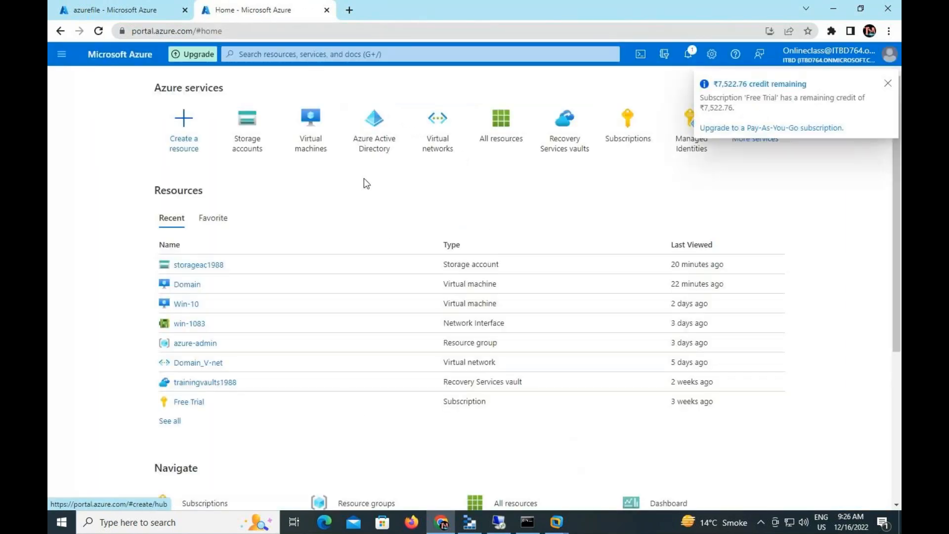
left_click(888, 83)
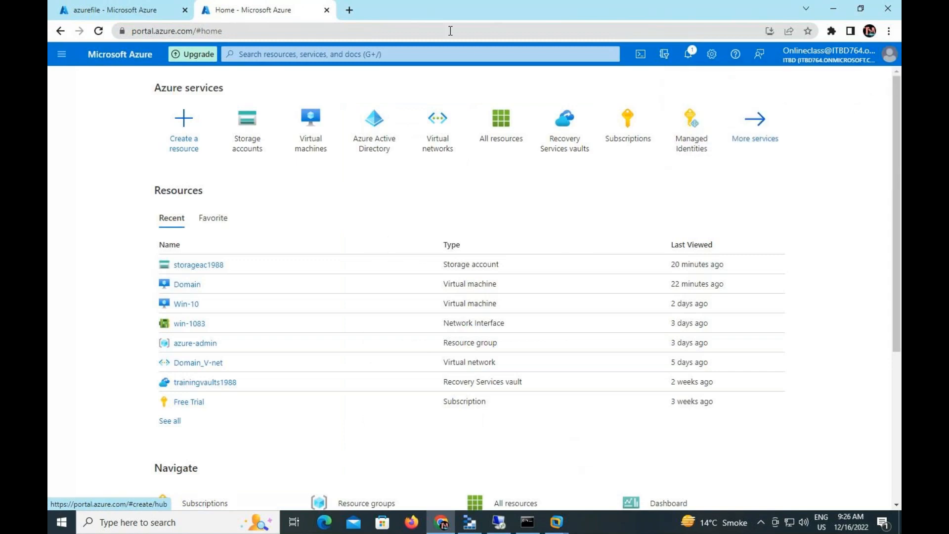
Search the portal for 'azure file sync' and open the Azure File Sync Marketplace offer
left_click(392, 52)
type("azure")
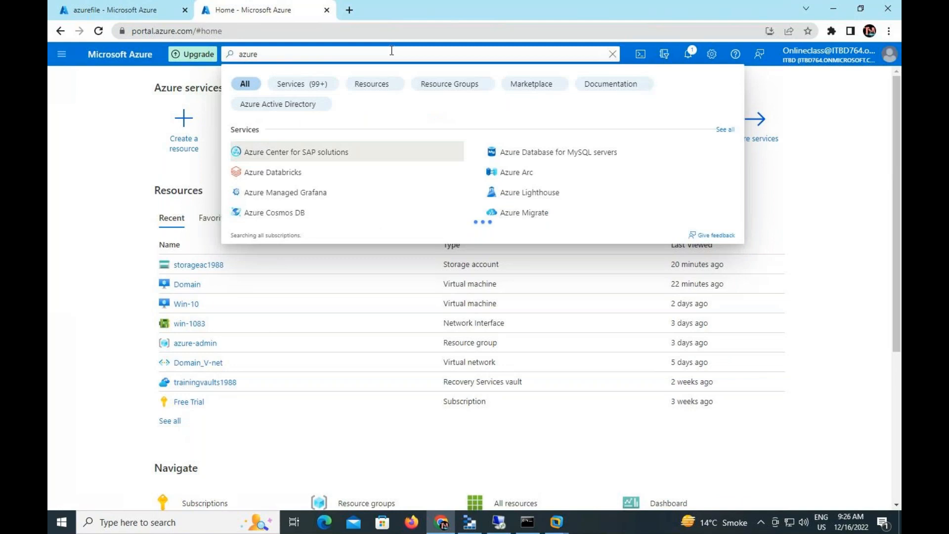
type(" fil")
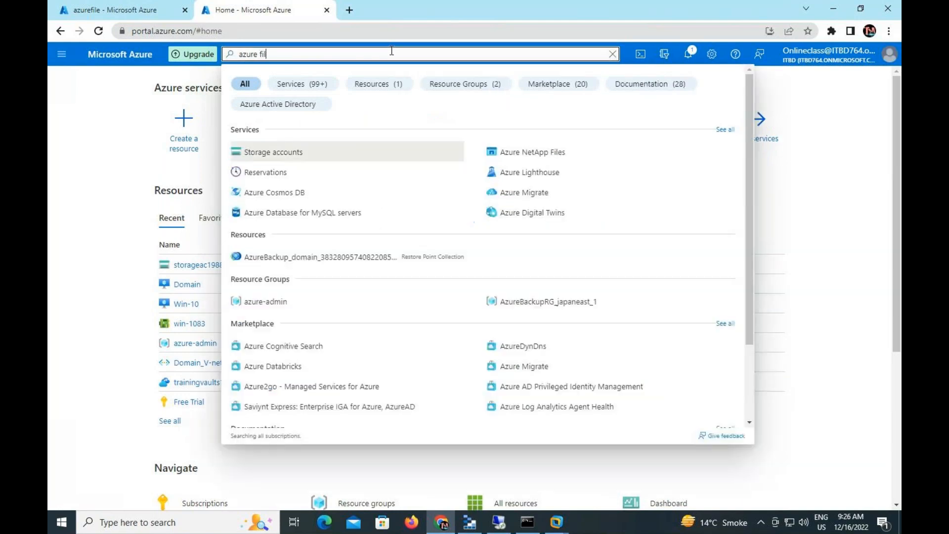
type("e sync")
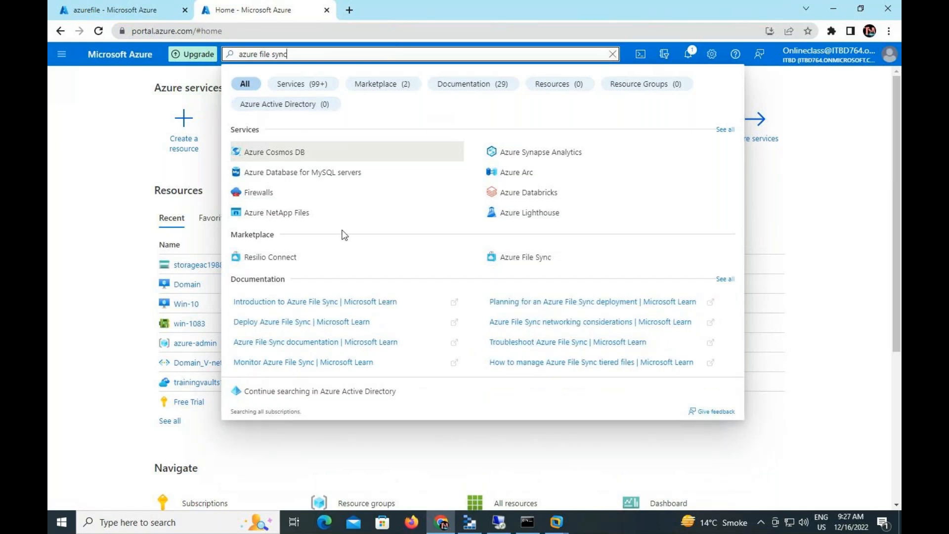
left_click(530, 261)
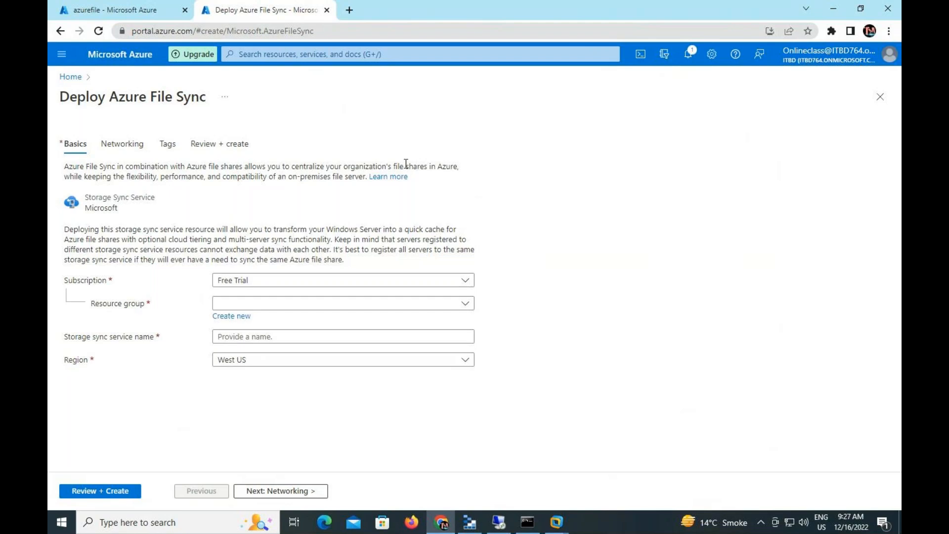
Choose resource group azure-admin and name the storage sync service databackup1988-new
left_click(282, 303)
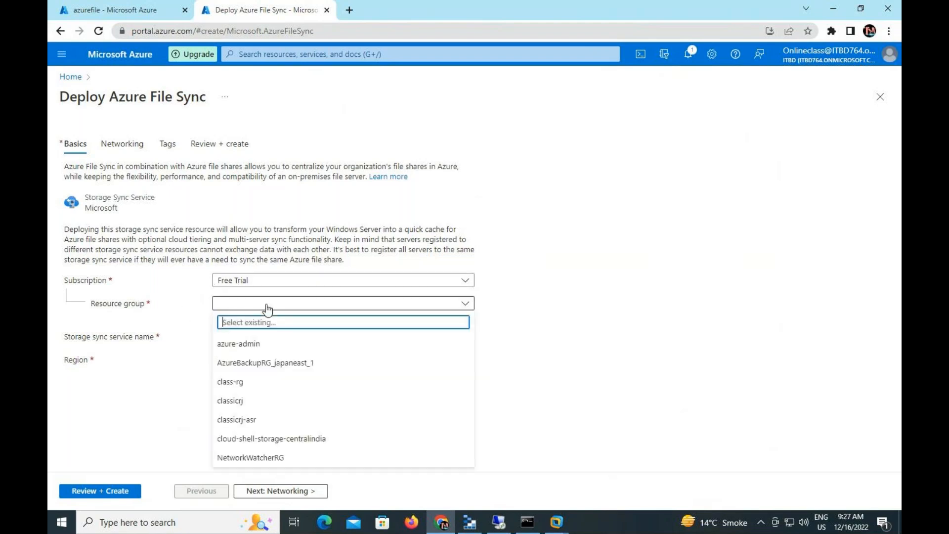
left_click(246, 349)
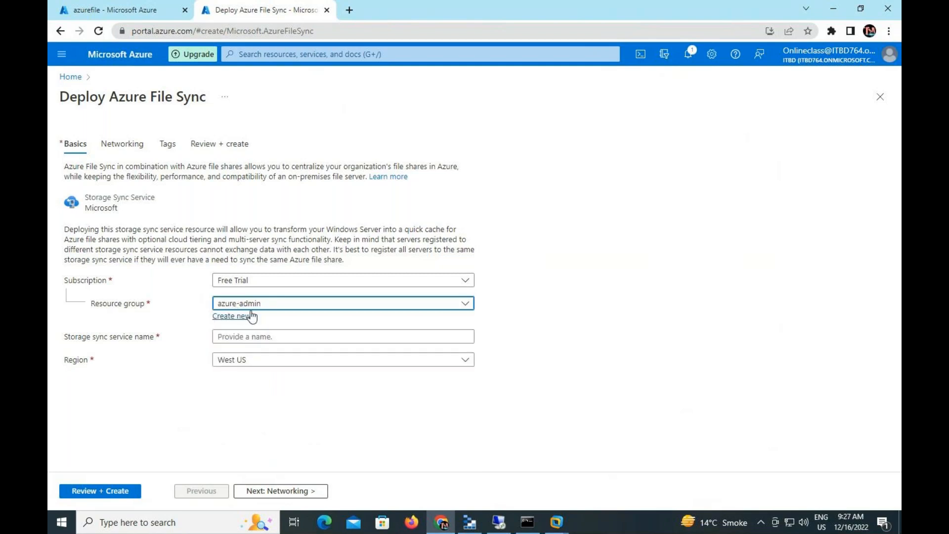
left_click(263, 336)
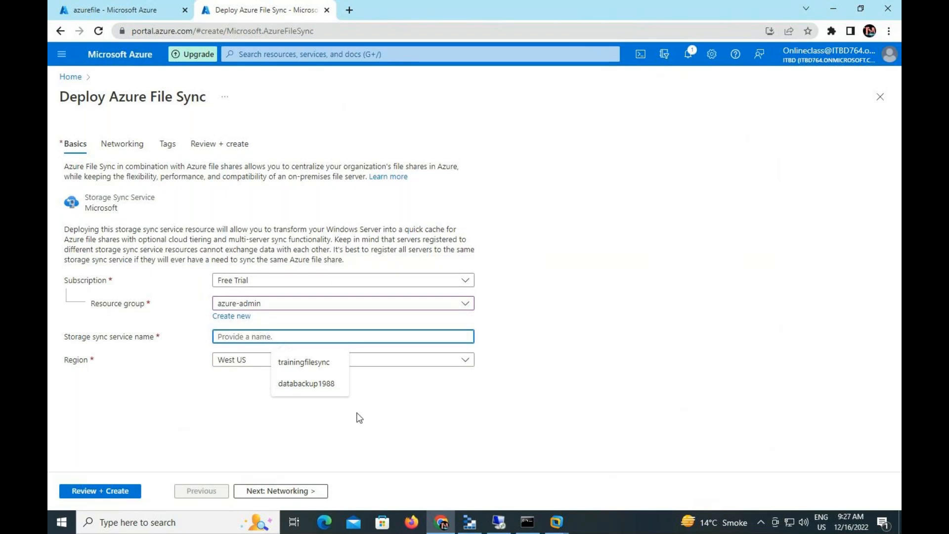
left_click(307, 384)
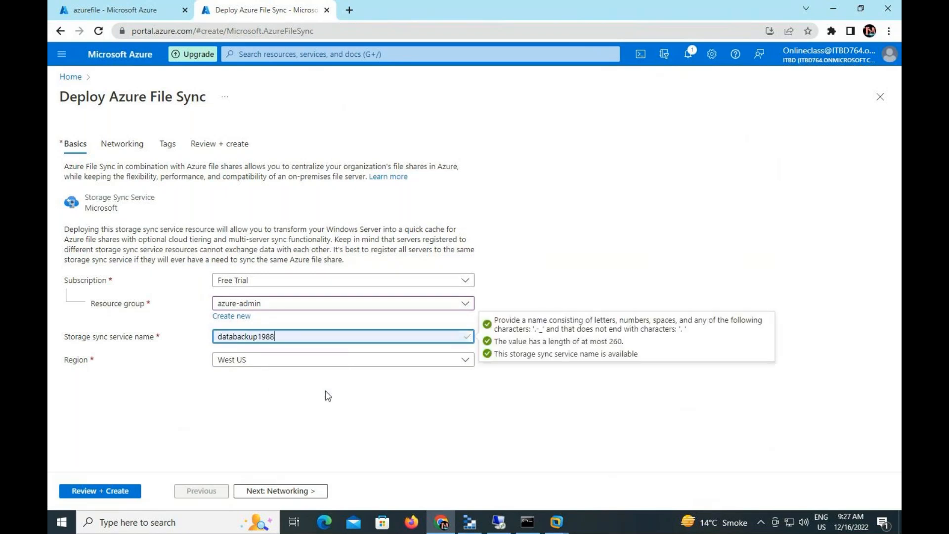
type("-new")
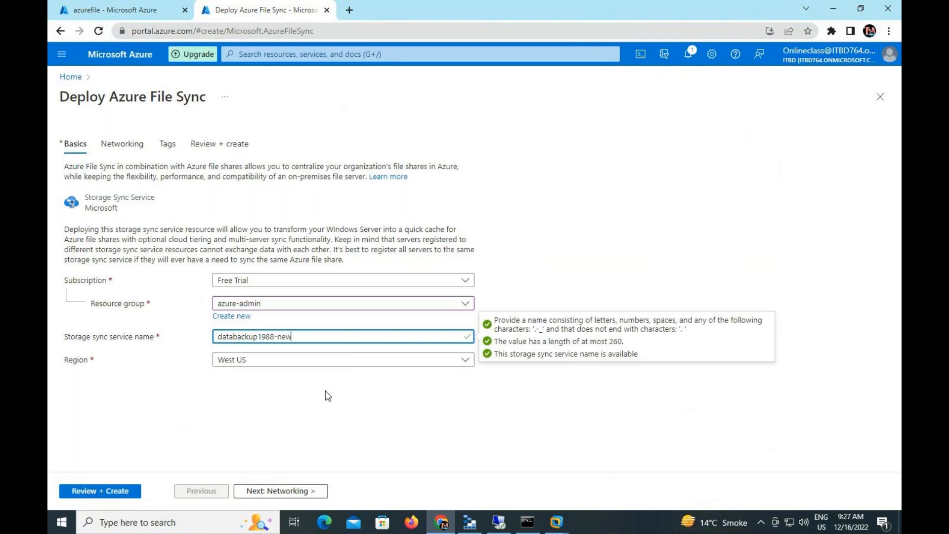
left_click(325, 390)
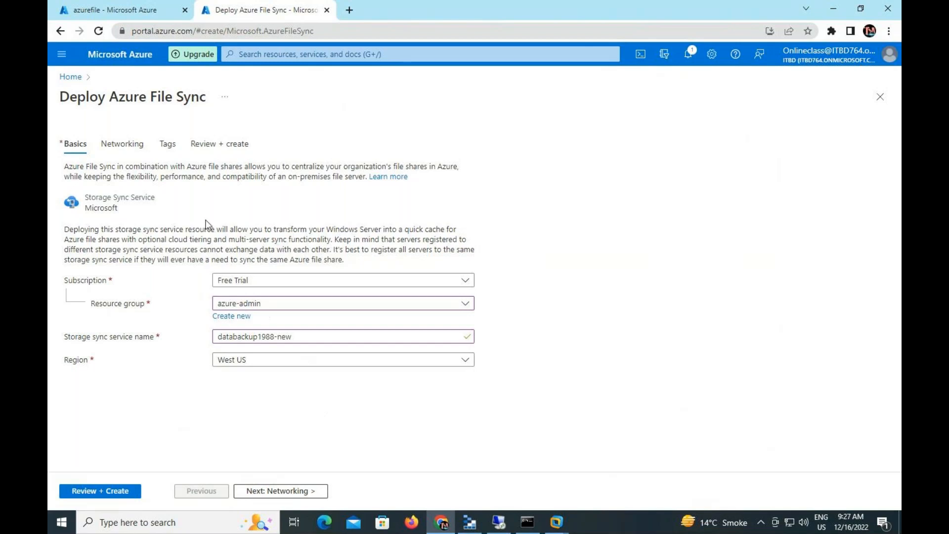
Set the region to East US, matching the storage account's location, and continue
left_click(143, 11)
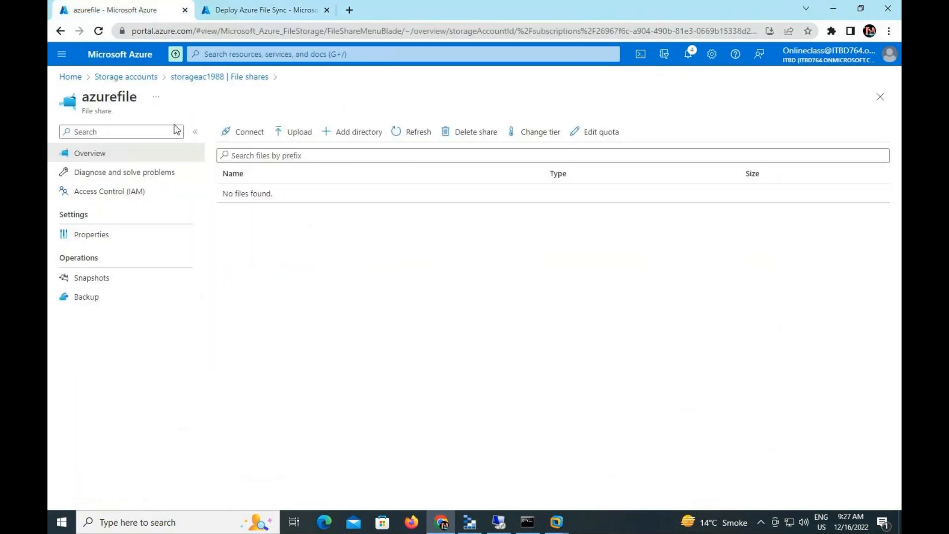
left_click(127, 77)
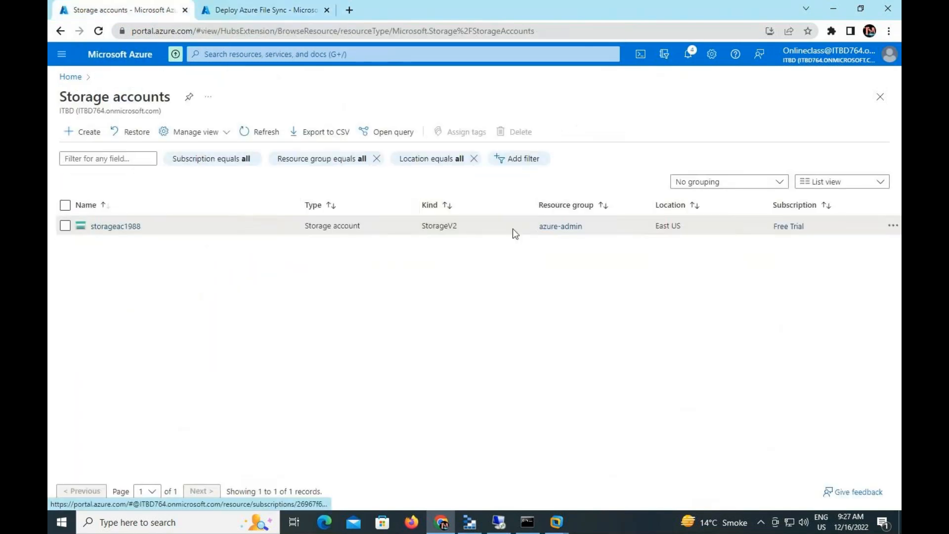
left_click(274, 11)
left_click(265, 366)
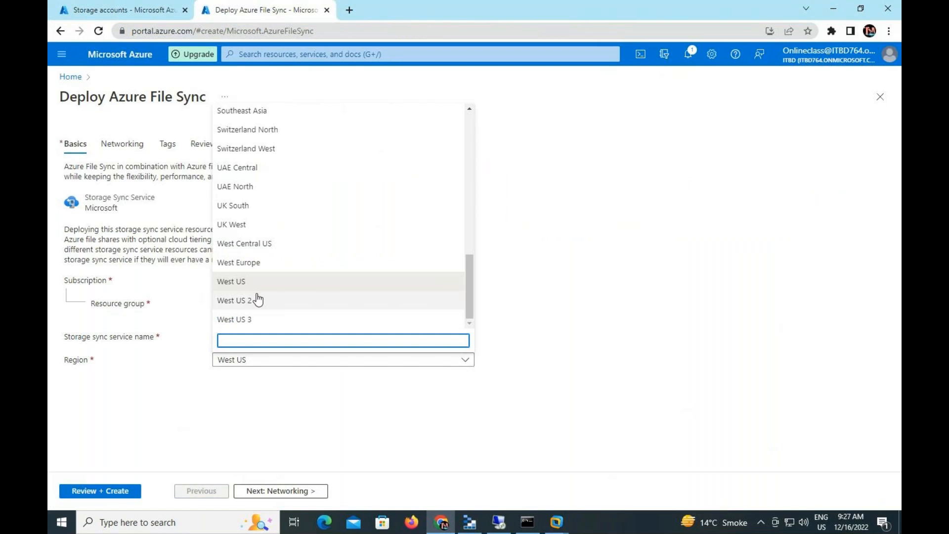
scroll(257, 300, "up", 10)
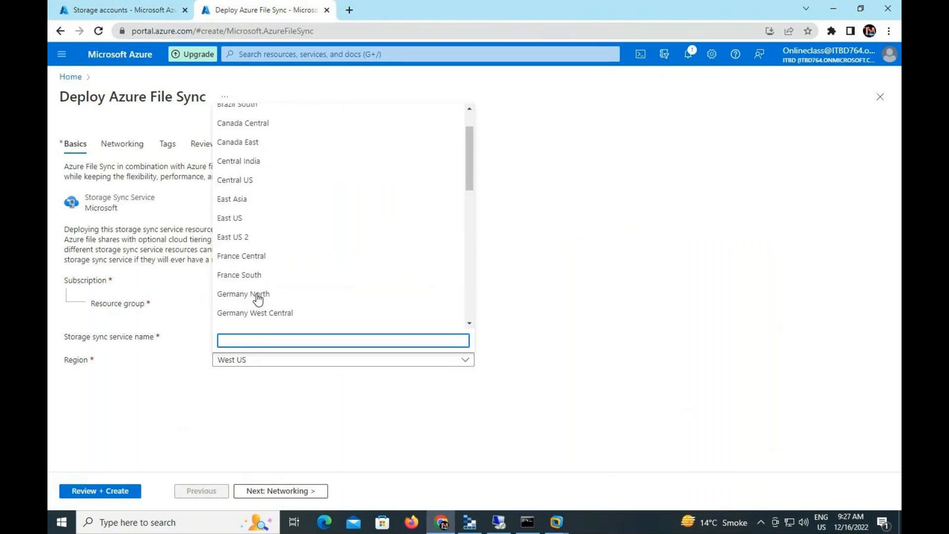
left_click(240, 219)
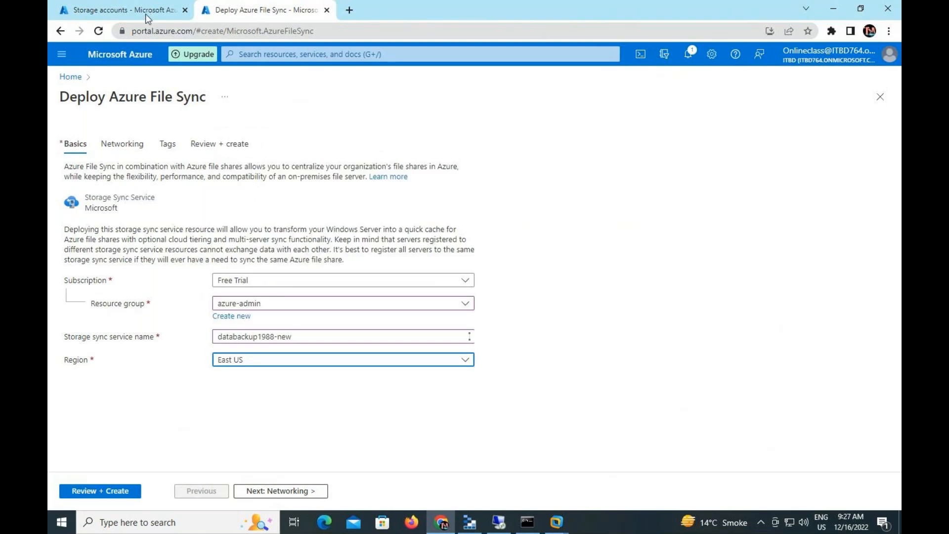
left_click(146, 13)
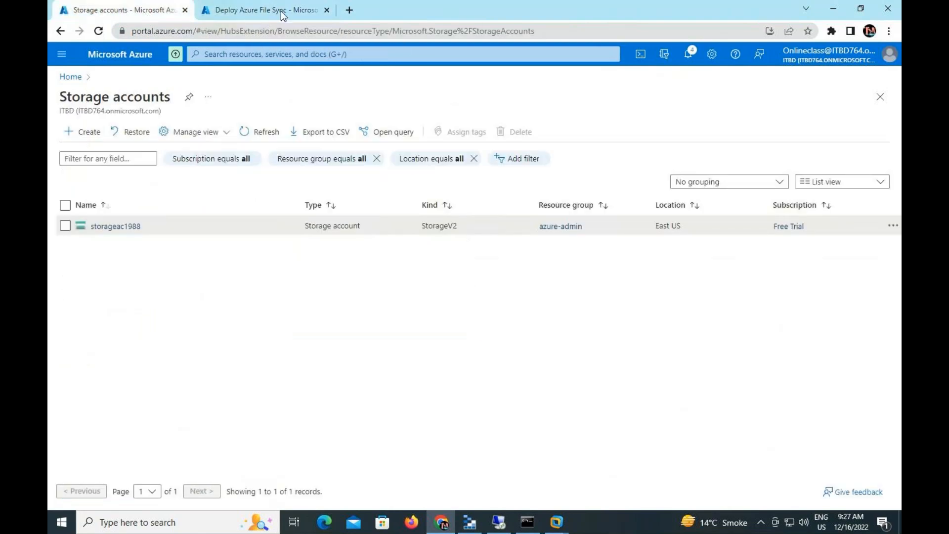
left_click(262, 10)
left_click(274, 492)
Keep all-networks access and no tags, then create the databackup1988-new sync service in East US
left_click(274, 491)
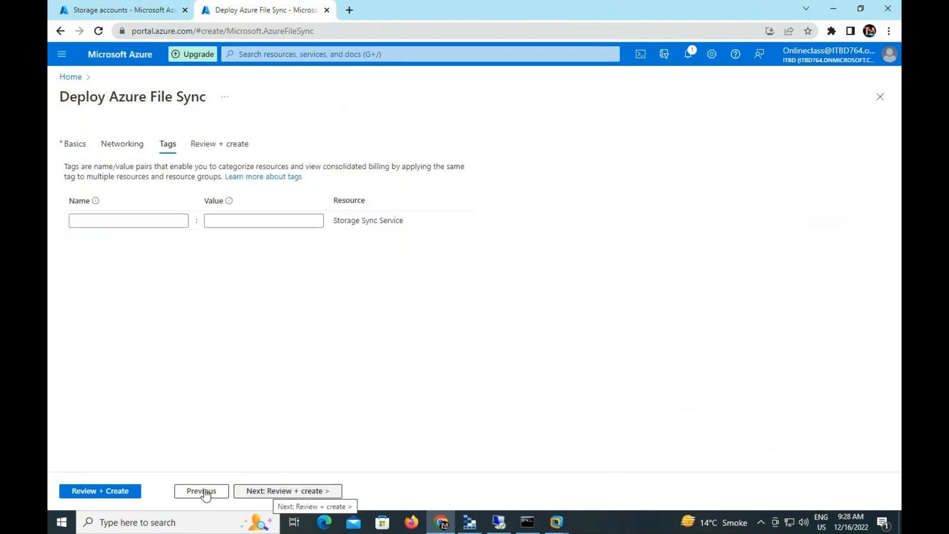
left_click(106, 492)
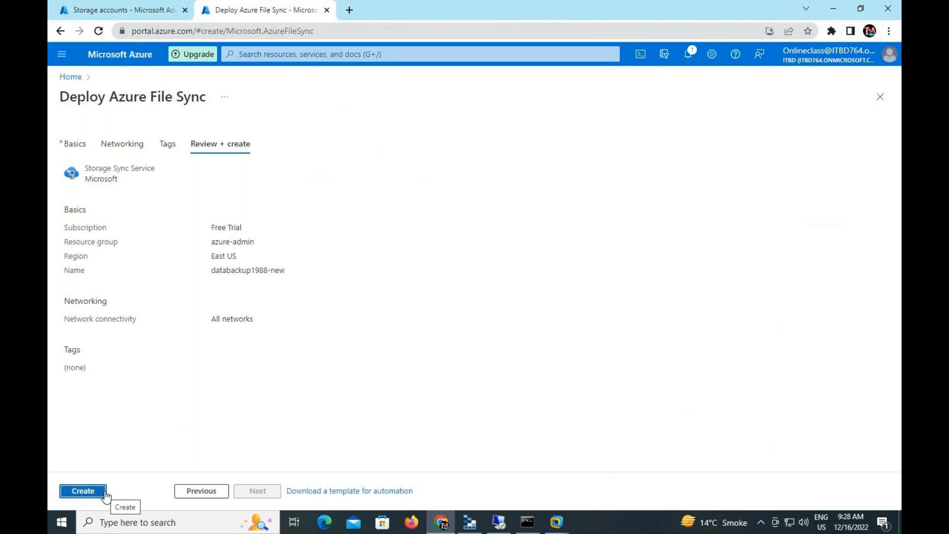
left_click(105, 495)
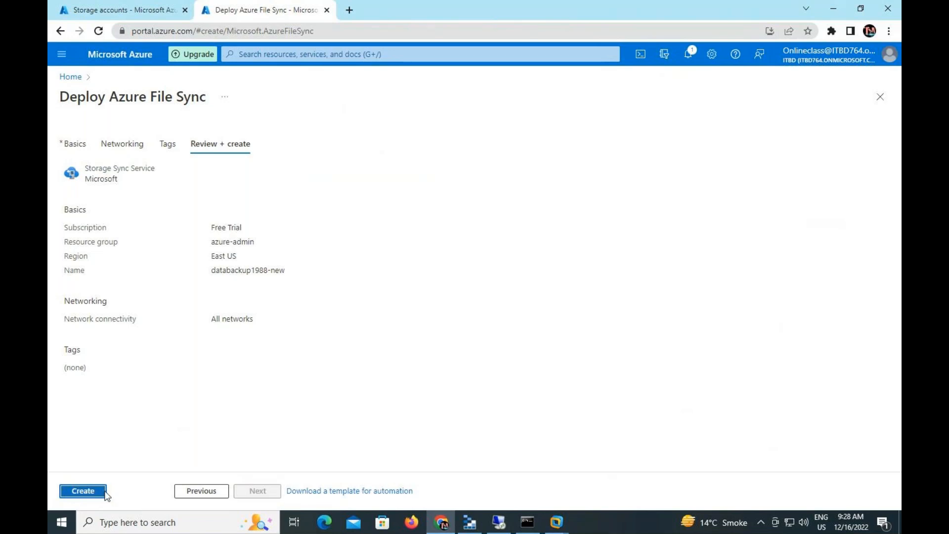
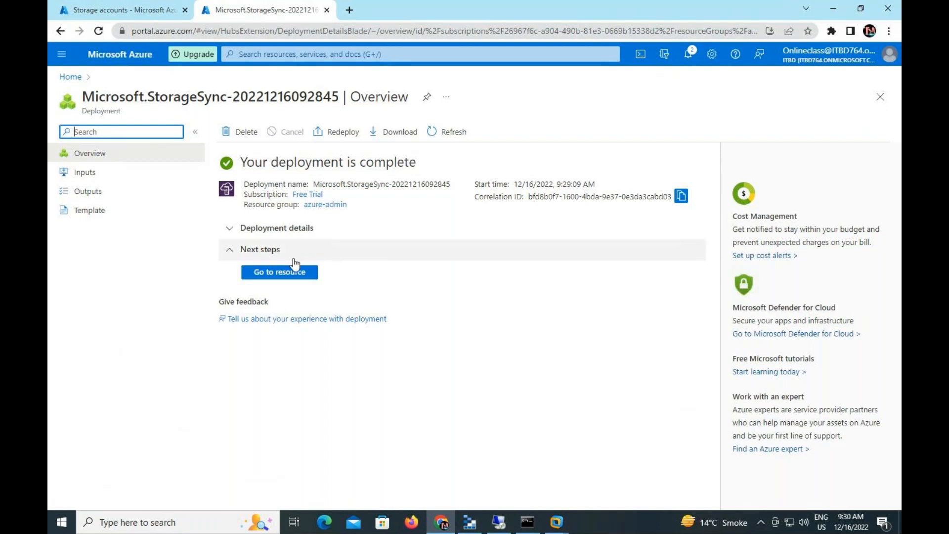
Open the new databackup1988-new Storage Sync Service resource, then minimize the browser to the desktop
left_click(292, 271)
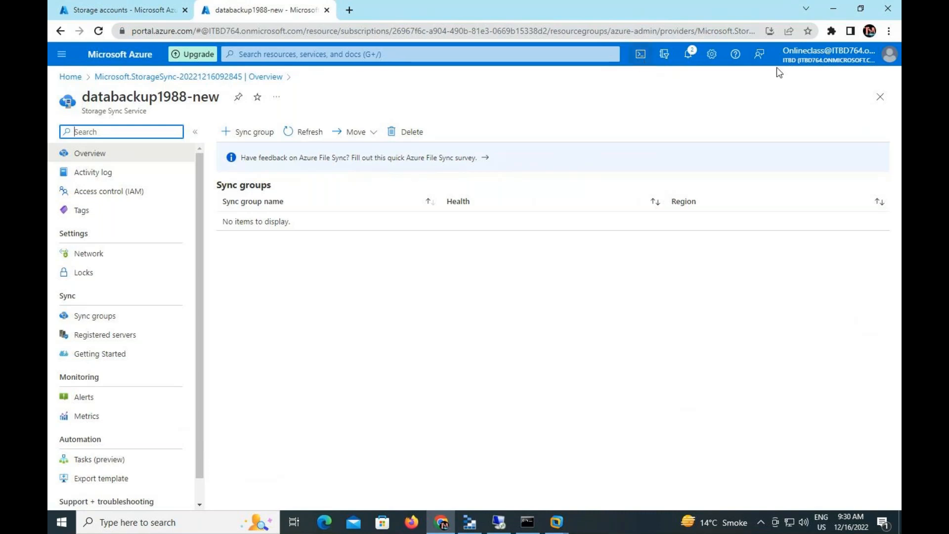
left_click(833, 9)
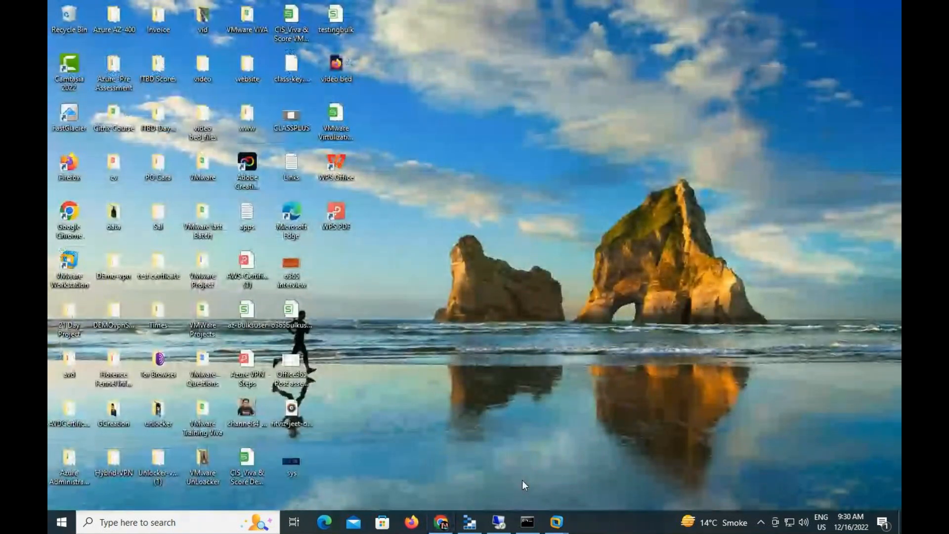
On the Windows Server 2012 VM, run ipconfig in cmd to find its IPv4 address 192.168.1.19
mouse_move(558, 528)
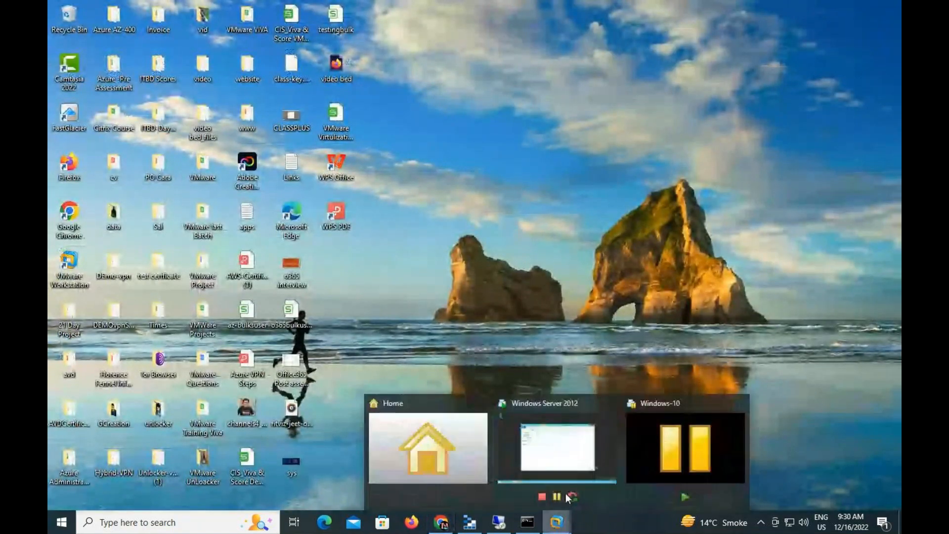
left_click(609, 440)
key("super+r")
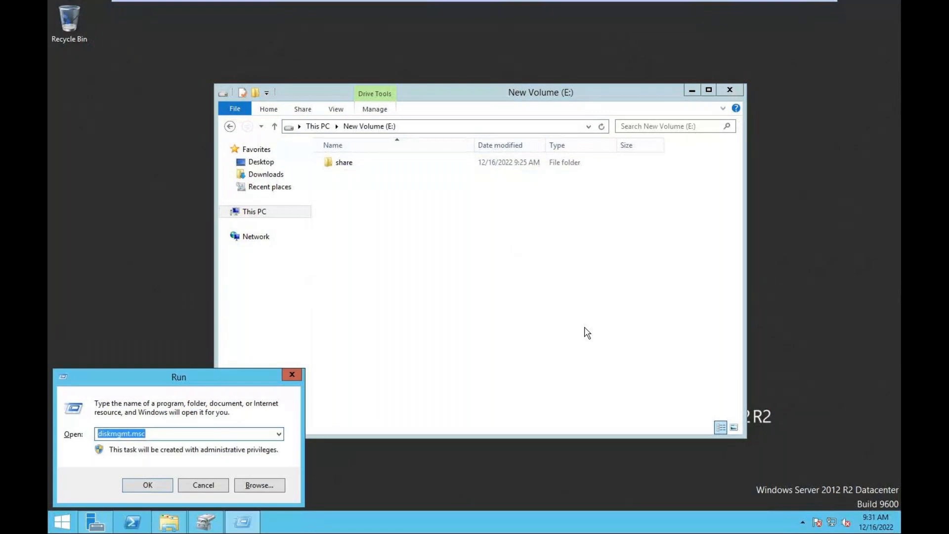
type("cmd")
key("Return")
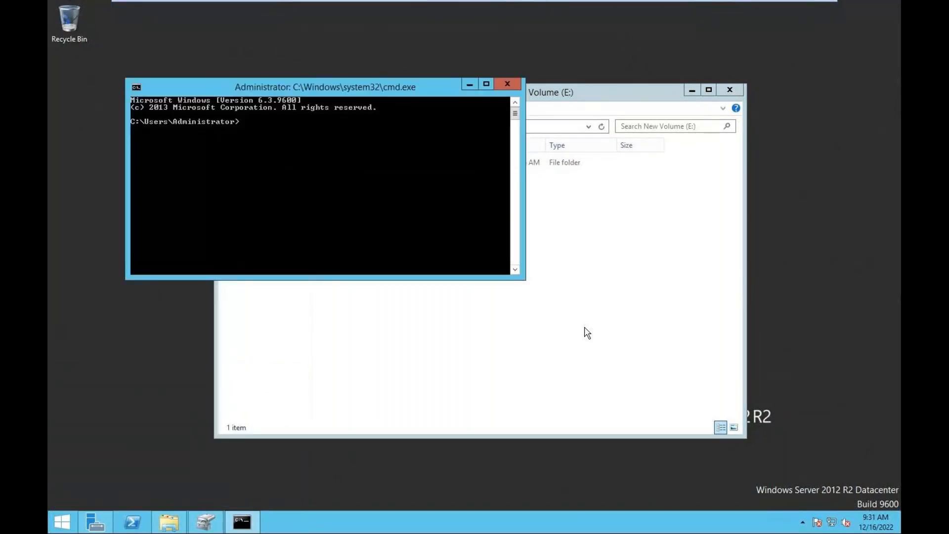
type("ipconfig")
key("Return")
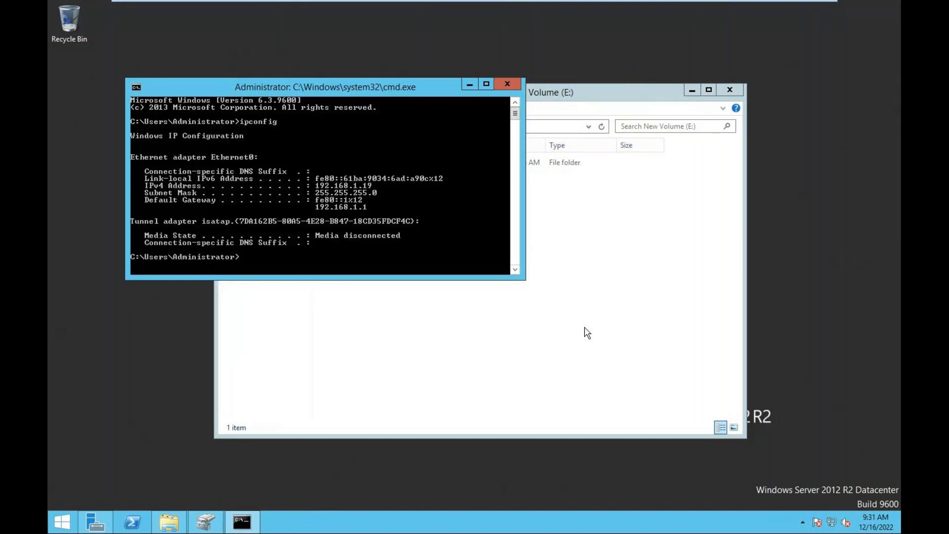
Close the command prompt and drive E: window, then minimize the VM to the host desktop
left_click(514, 85)
left_click(692, 93)
mouse_move(717, 2)
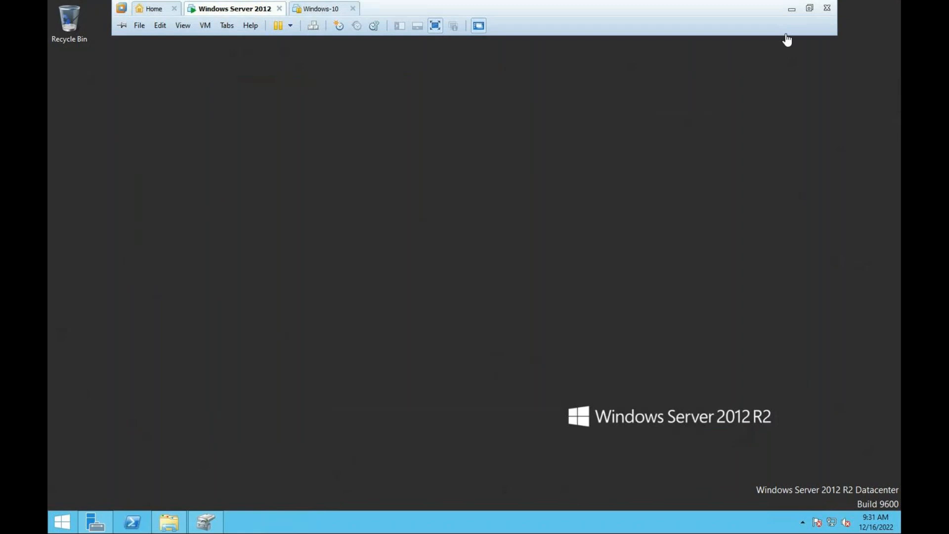
left_click(793, 10)
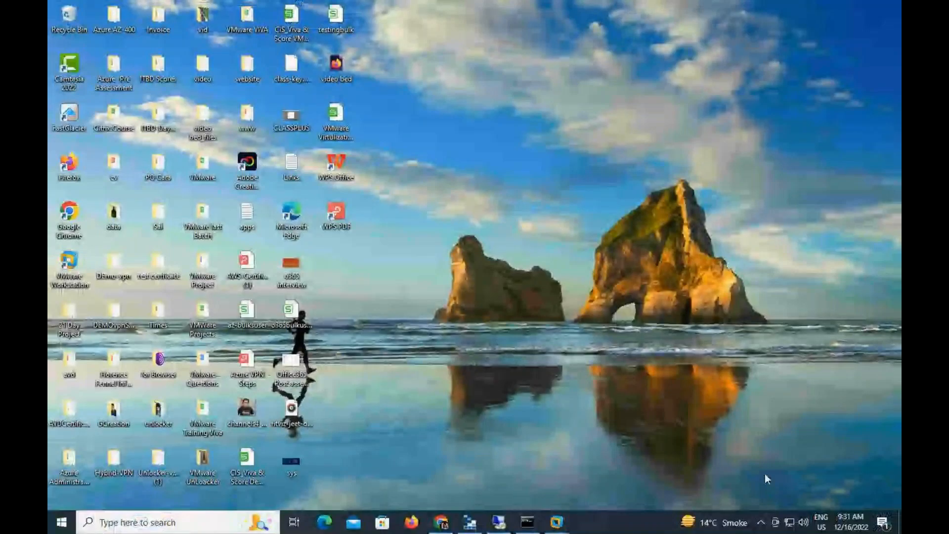
Connect the host PC to the Wi-Fi network from the system tray
left_click(790, 523)
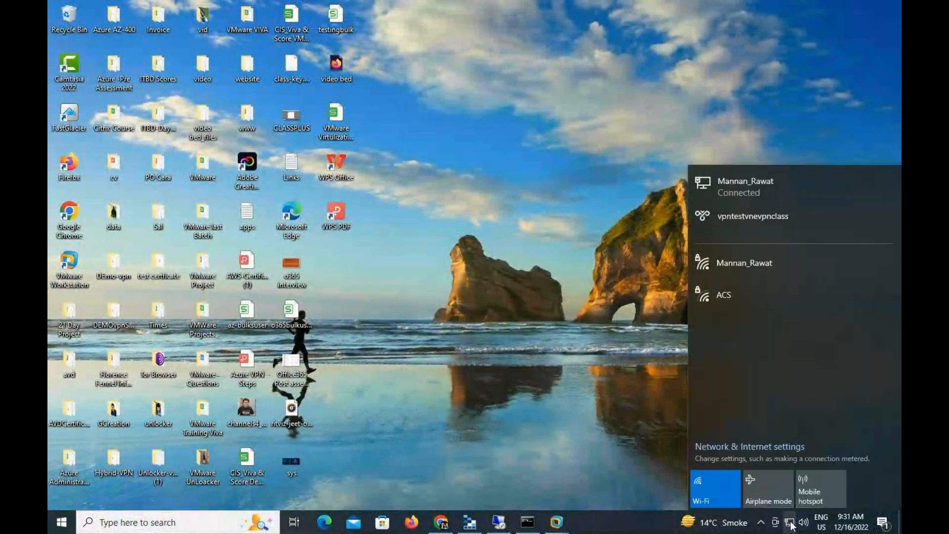
left_click(744, 274)
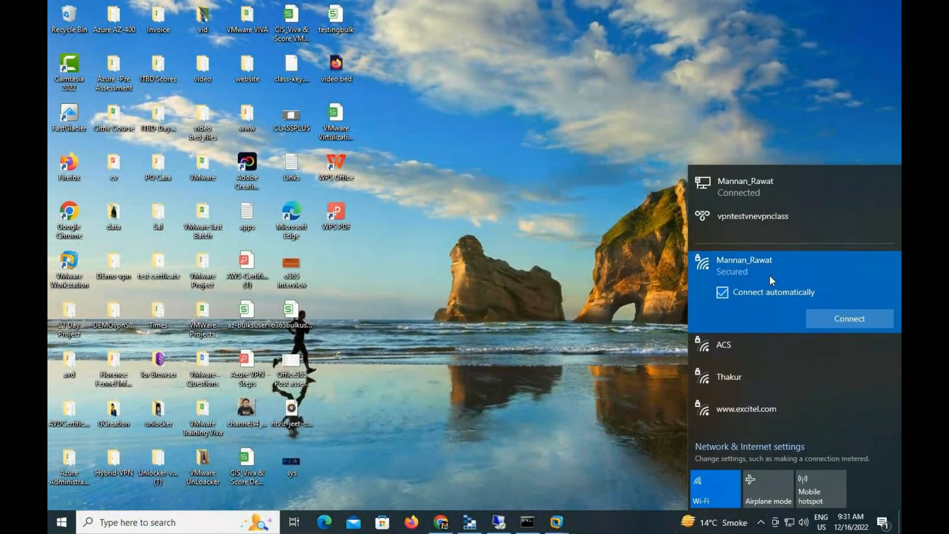
left_click(832, 321)
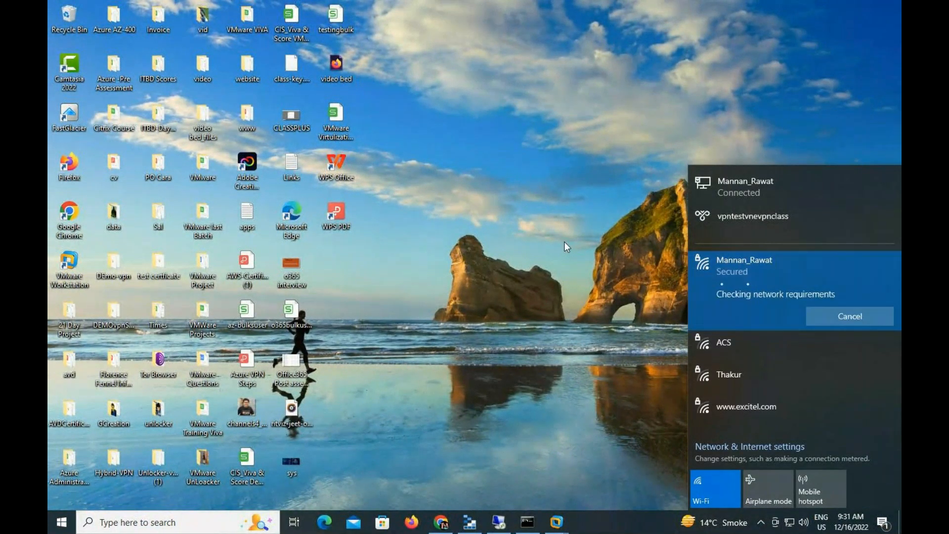
Open the server's shared folders at \\192.168.1.19 through the Run prompt
key("super+r")
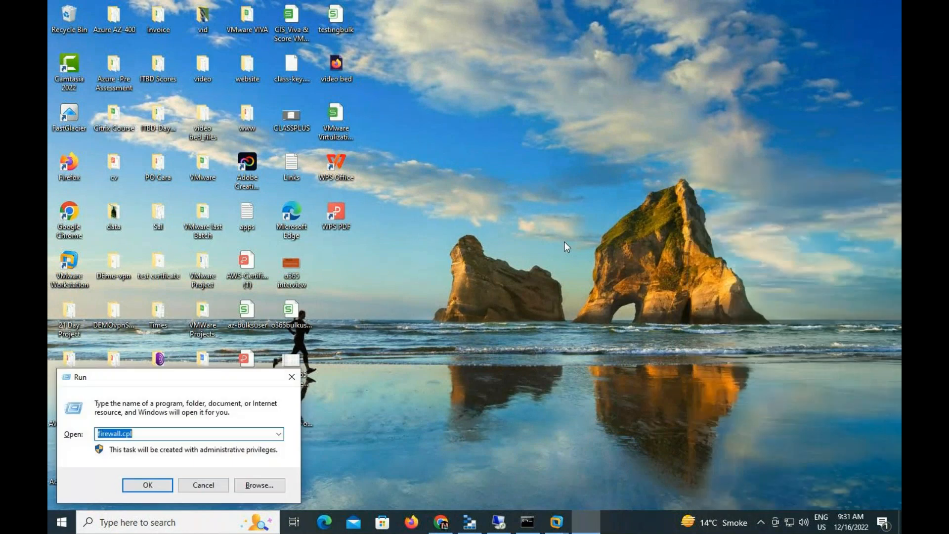
type("\\\\")
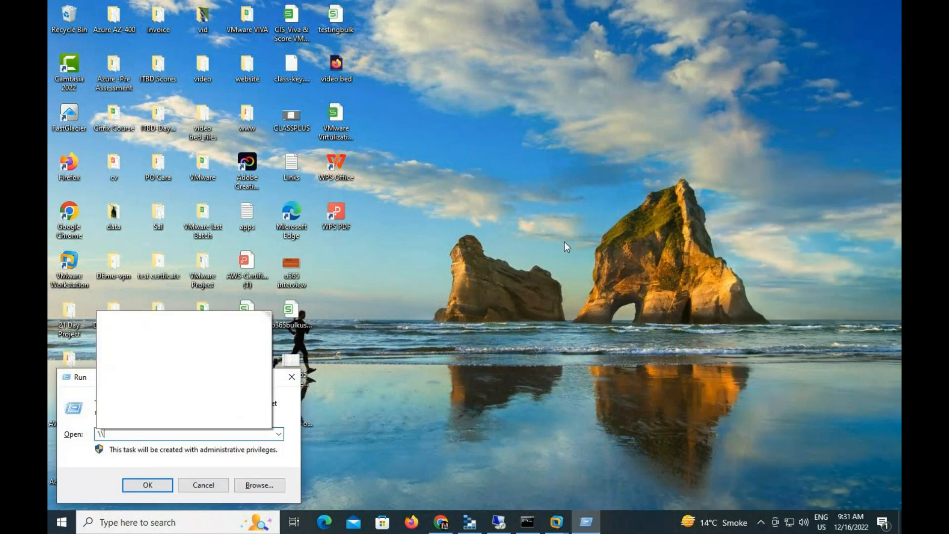
type("1")
key("Down")
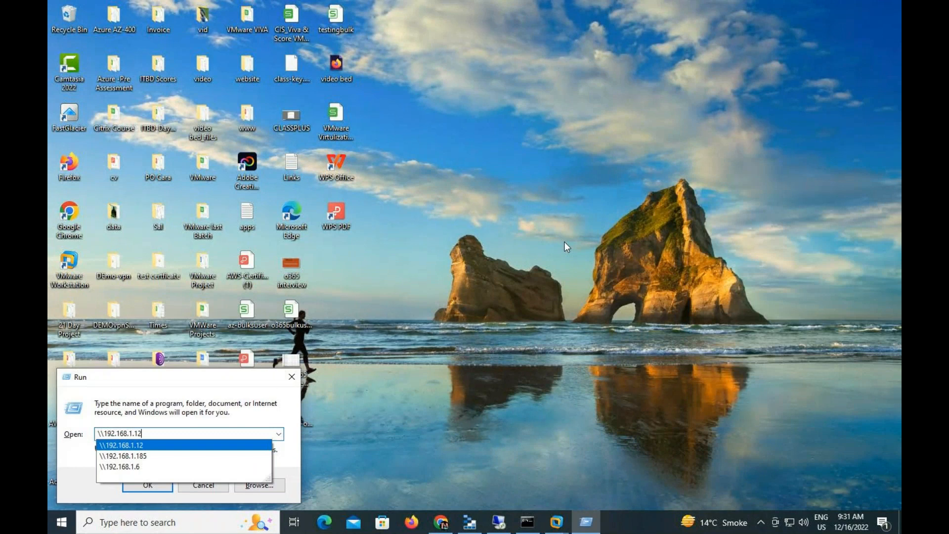
key("BackSpace")
type("0")
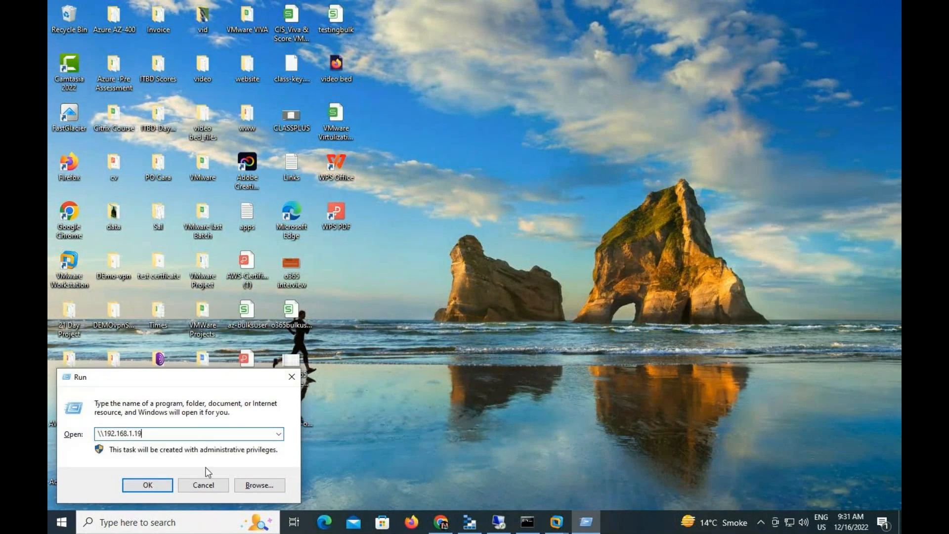
left_click(162, 487)
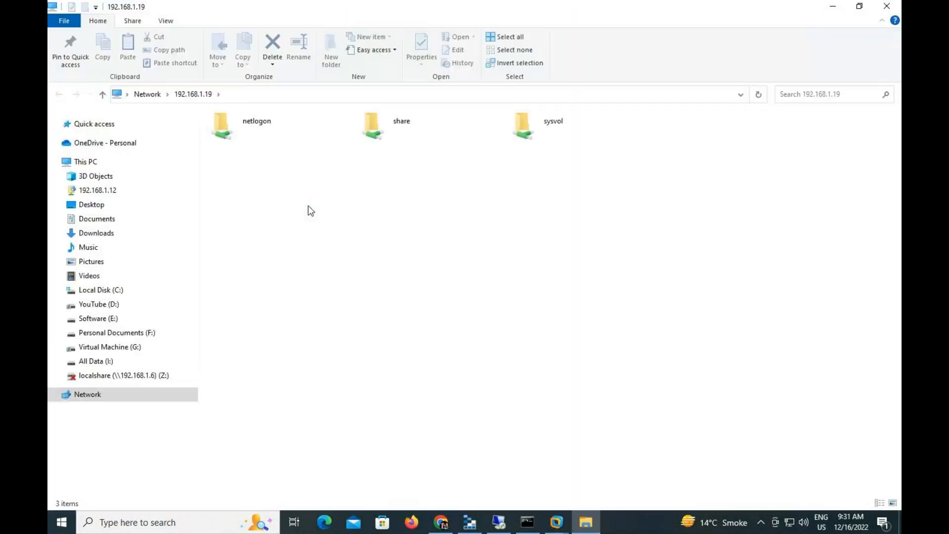
Map the server's share folder as network drive Y:
double_click(390, 124)
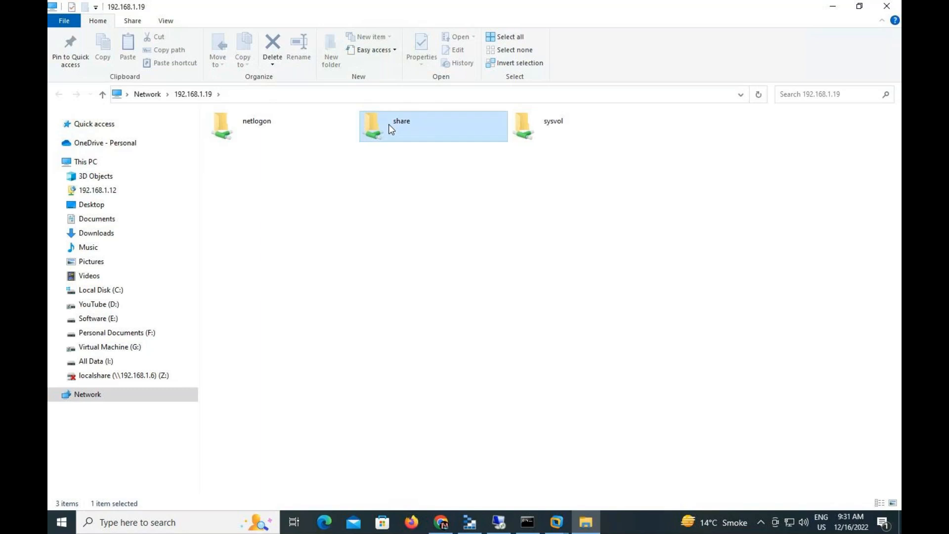
left_click(59, 94)
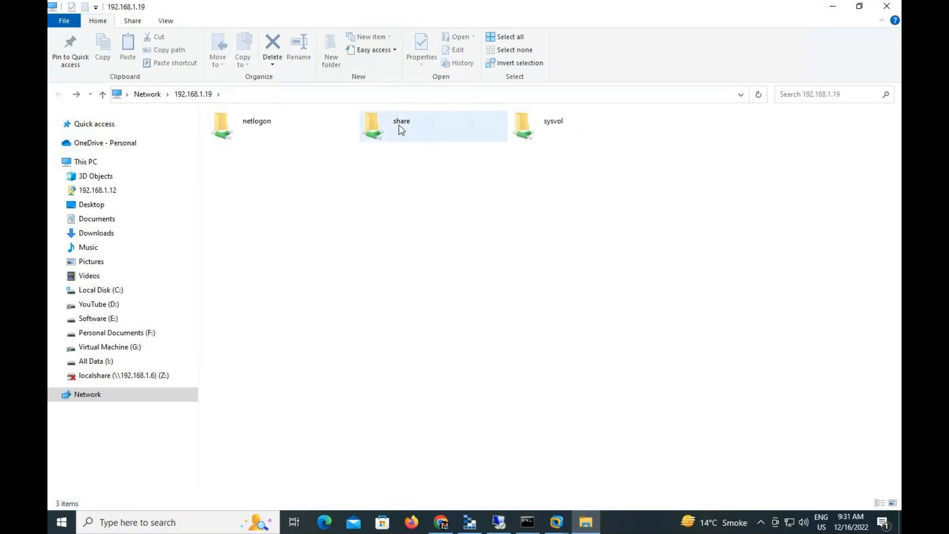
right_click(401, 129)
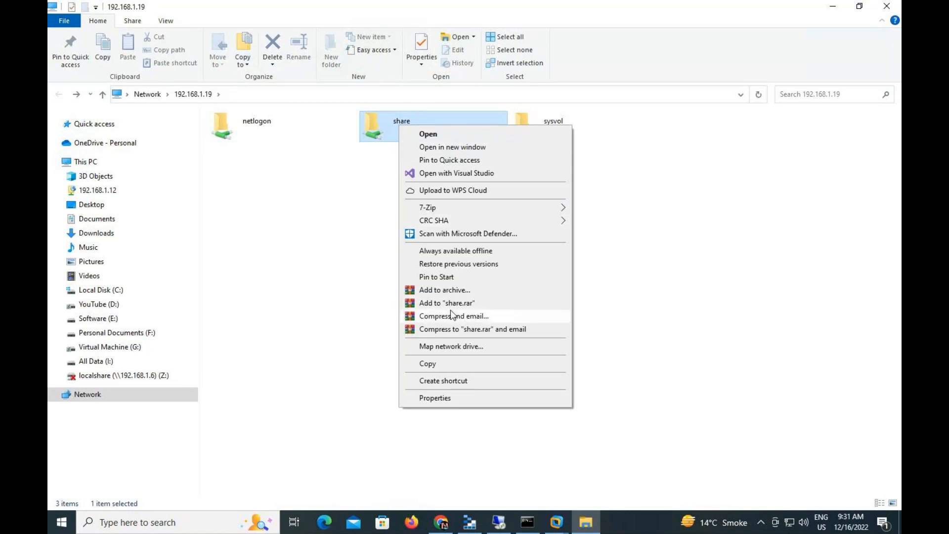
left_click(448, 348)
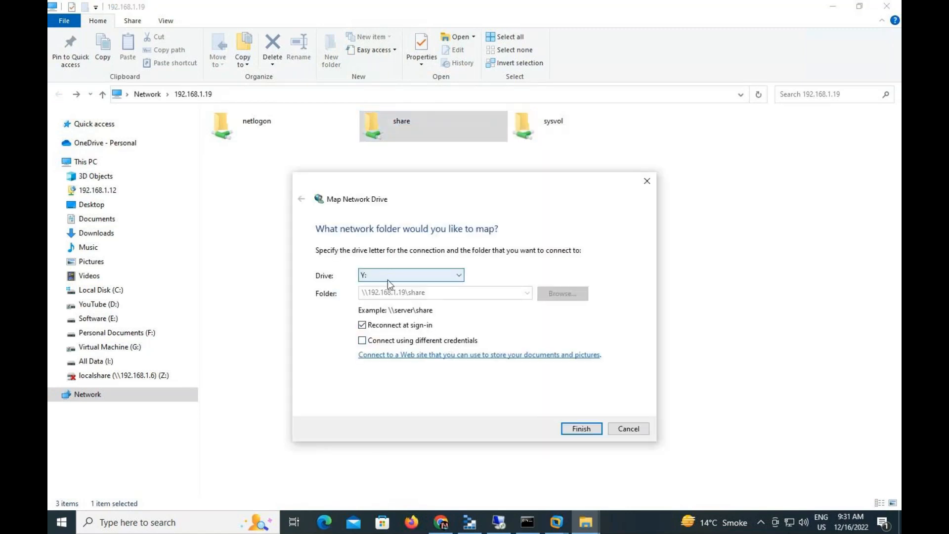
left_click(602, 424)
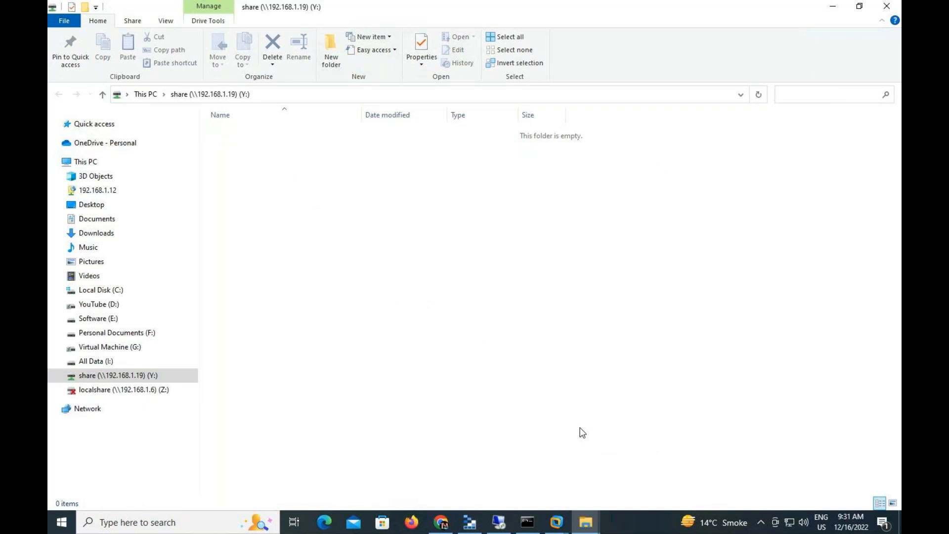
Close the folder windows and open This PC in a new File Explorer window to see drive Y:
left_click(887, 6)
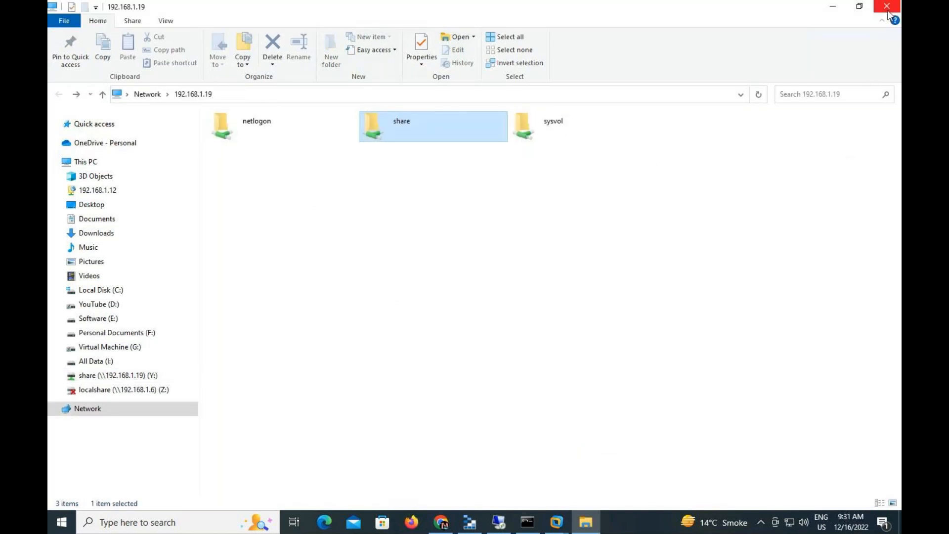
left_click(886, 6)
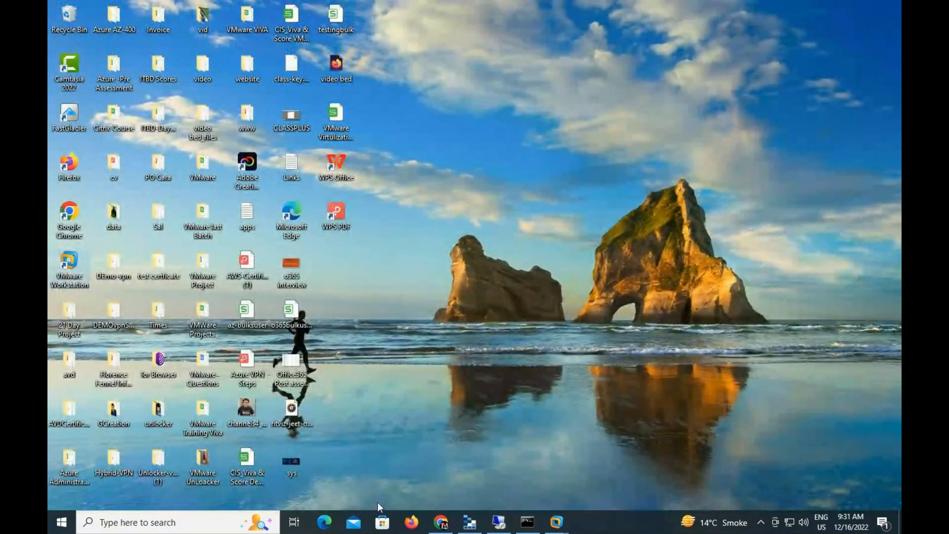
key("super+e")
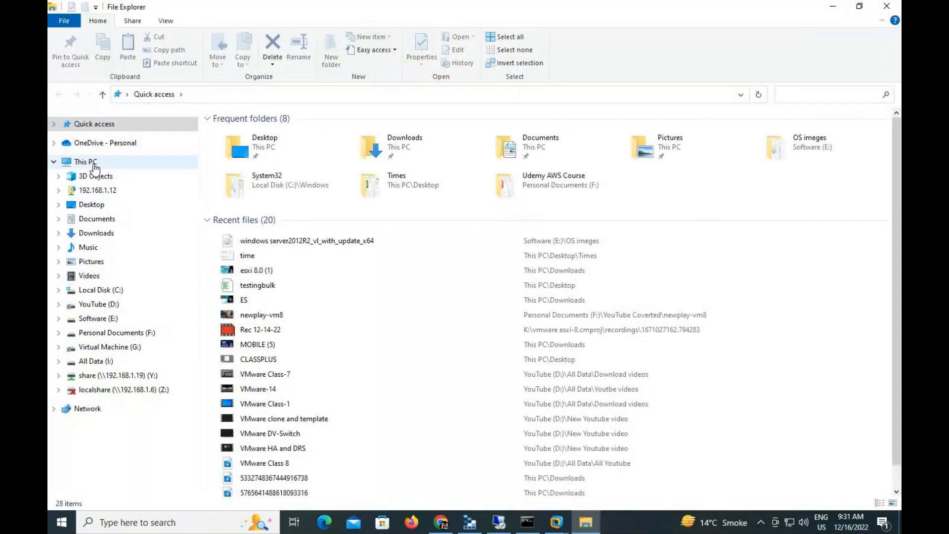
left_click(93, 164)
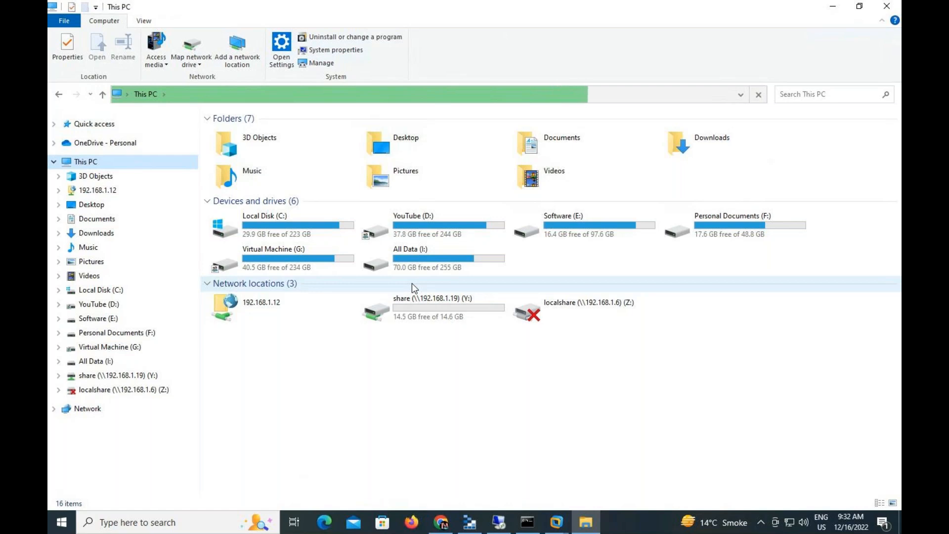
Open the empty E:\share folder on the server VM, then switch to the macOS desktop
left_click(560, 489)
left_click(169, 522)
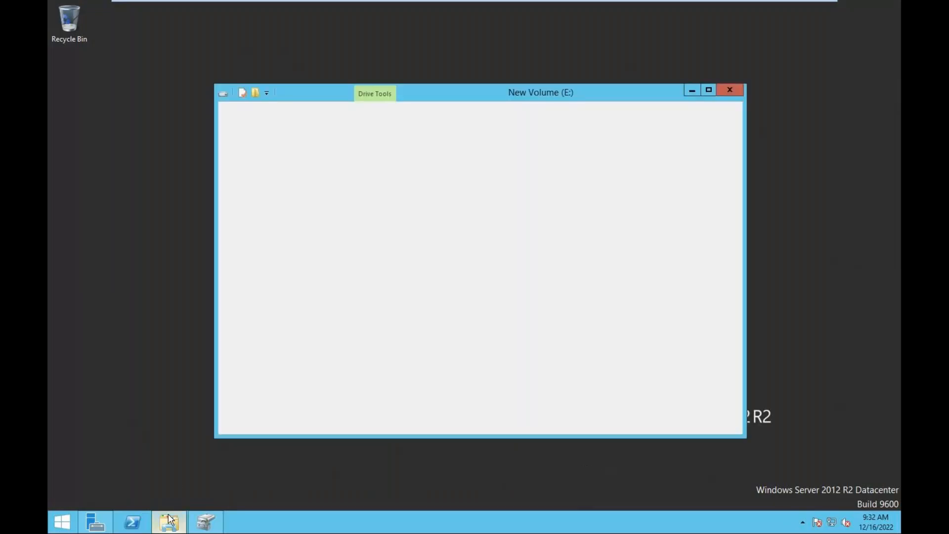
double_click(350, 163)
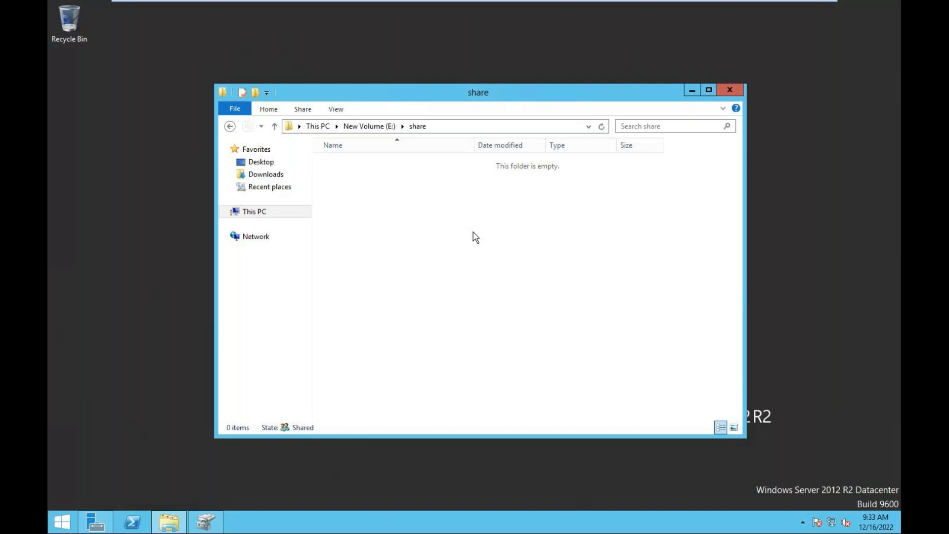
key("ctrl+Left")
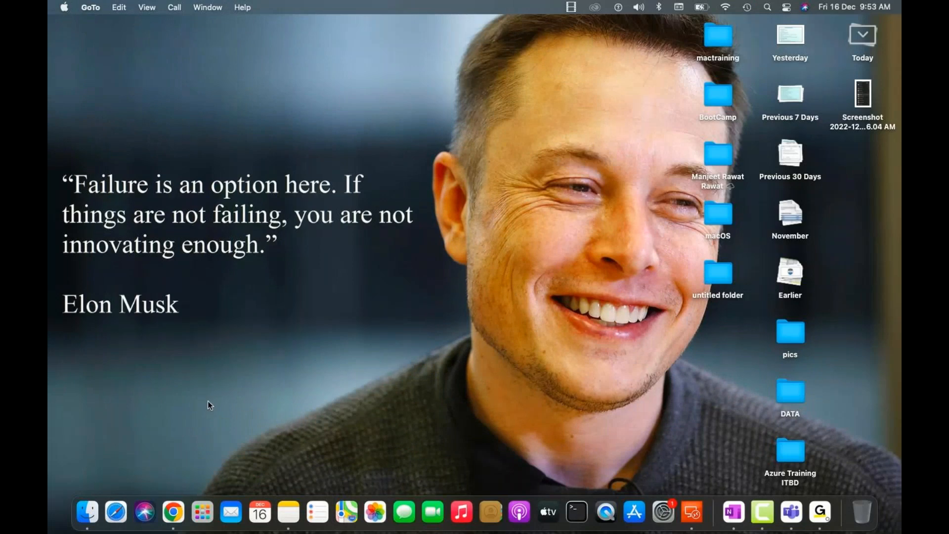
Return through the server VM to Chrome's databackup1988-new Storage Sync Service overview
key("ctrl+Right")
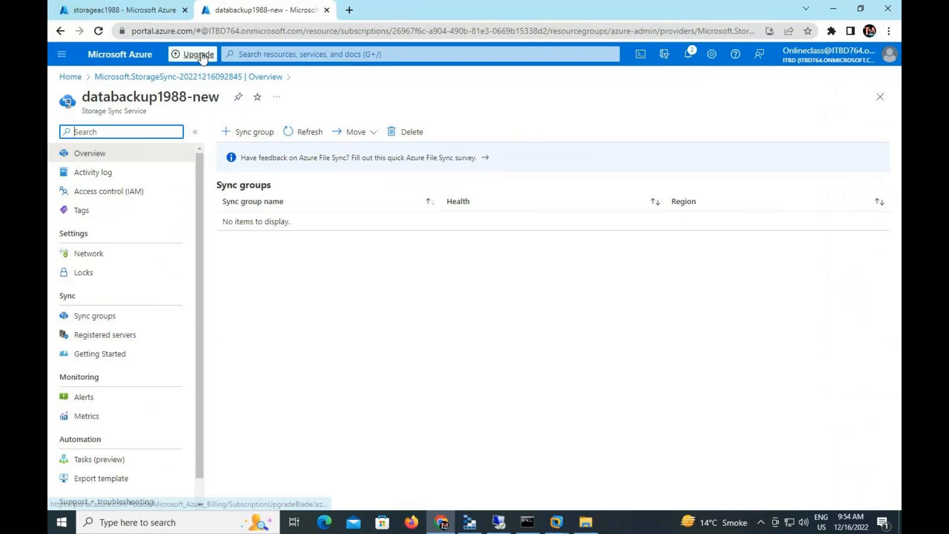
left_click(556, 521)
left_click(574, 462)
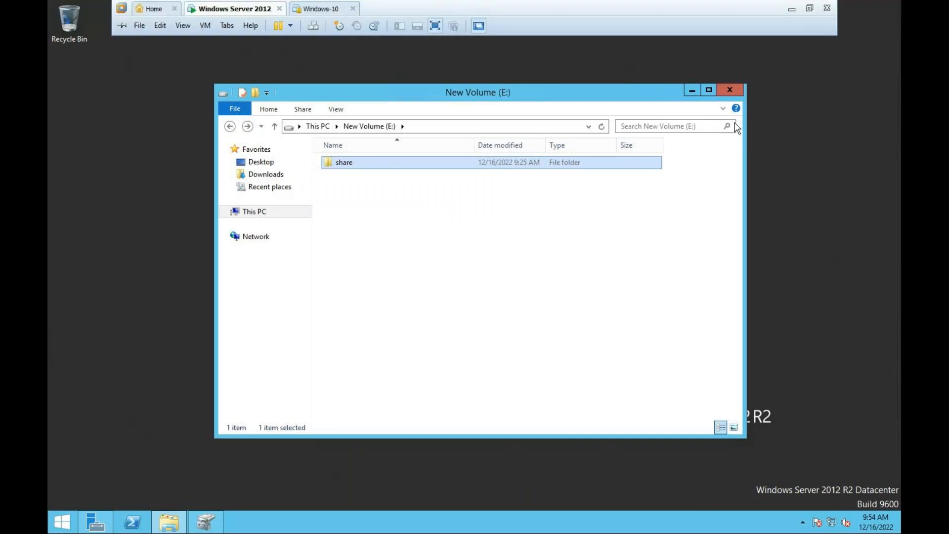
left_click(791, 11)
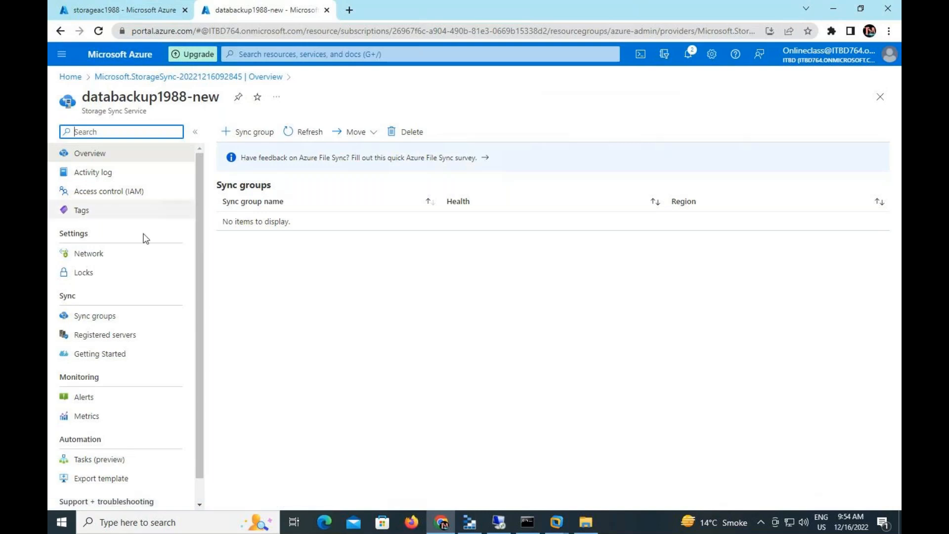
Create sync group testgrpstorage with storage account storageac1988 and the azurefile file share
left_click(239, 141)
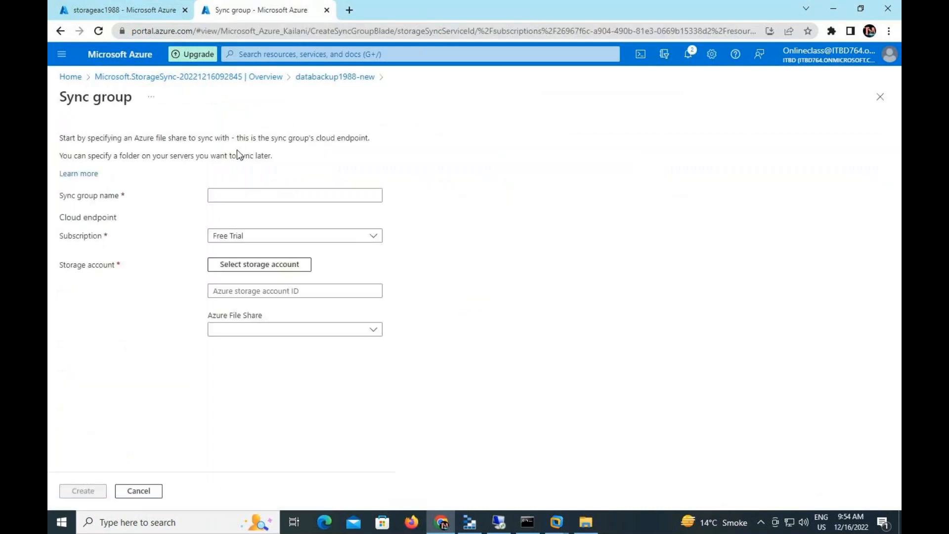
left_click(241, 194)
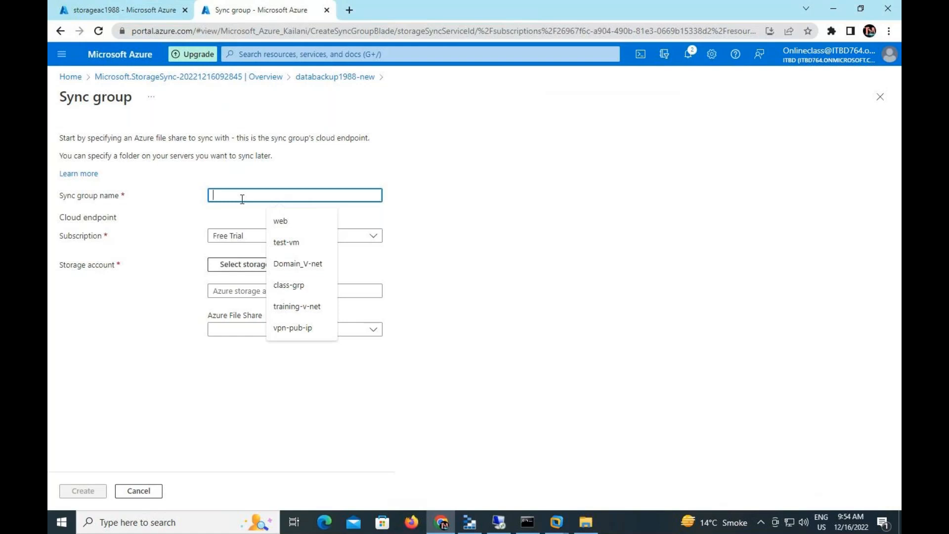
type("testgr")
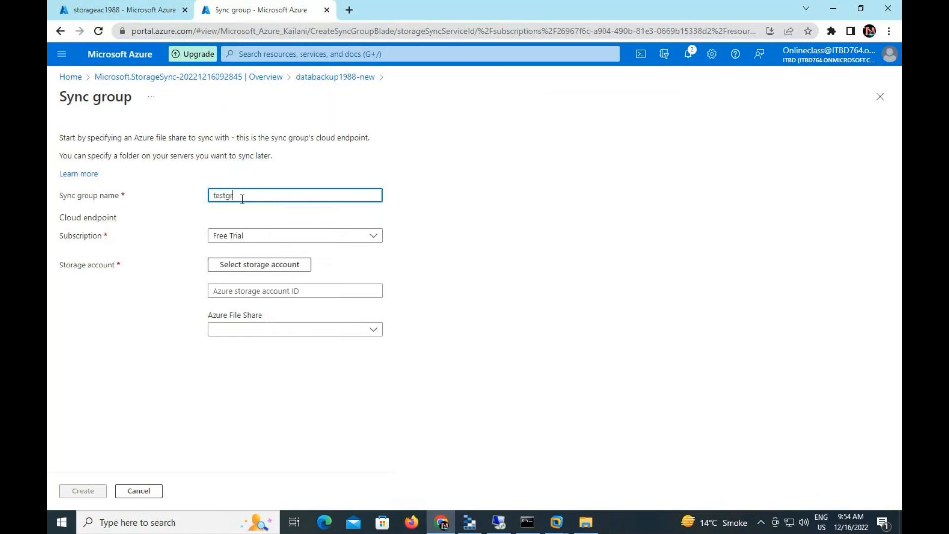
type("pstorah")
key("BackSpace")
type("ge")
left_click(246, 266)
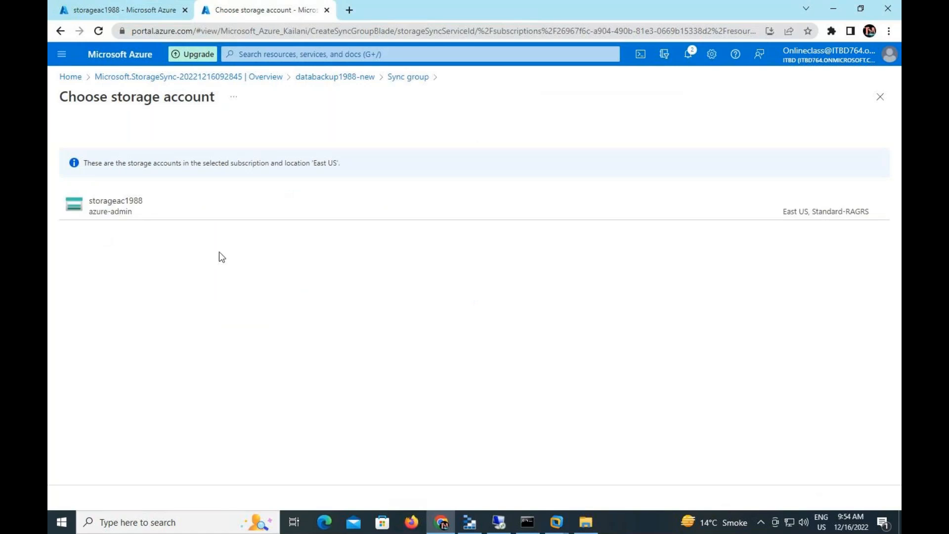
left_click(115, 205)
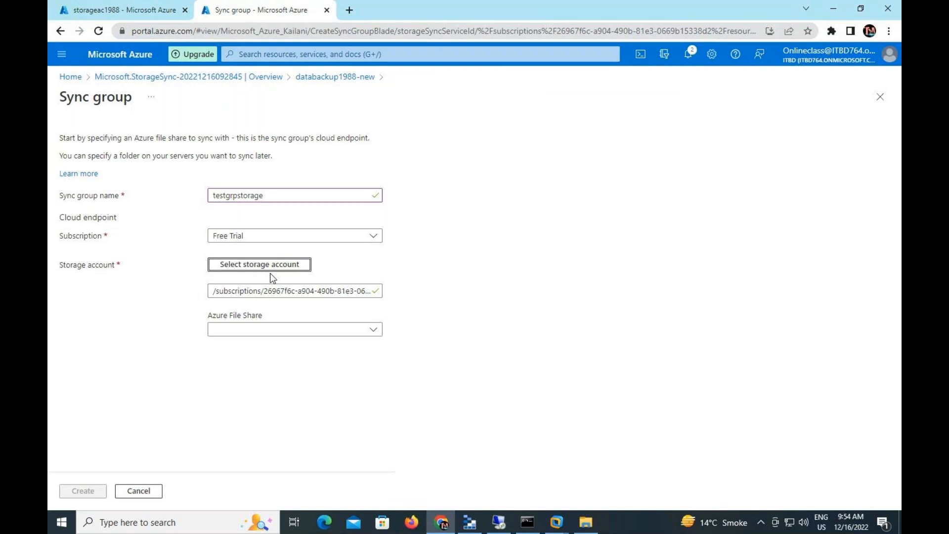
left_click(265, 331)
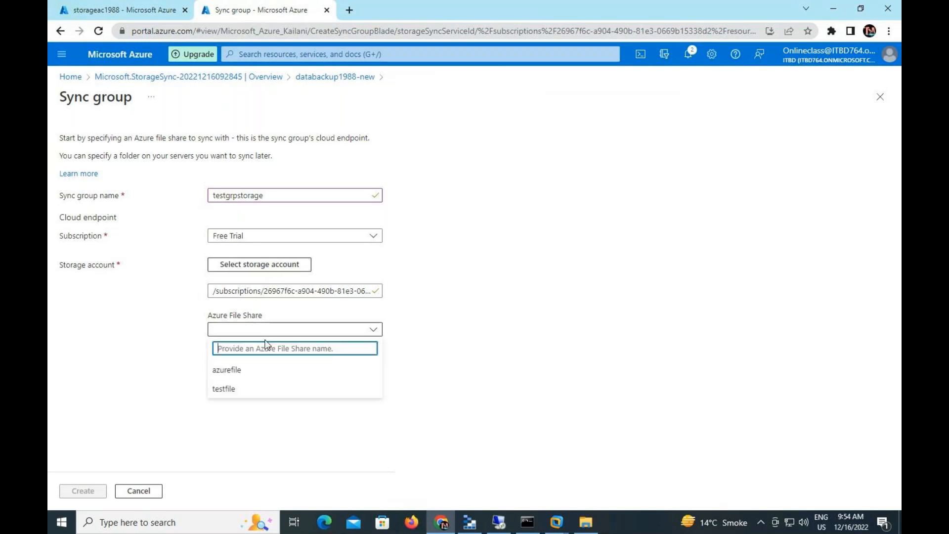
left_click(231, 370)
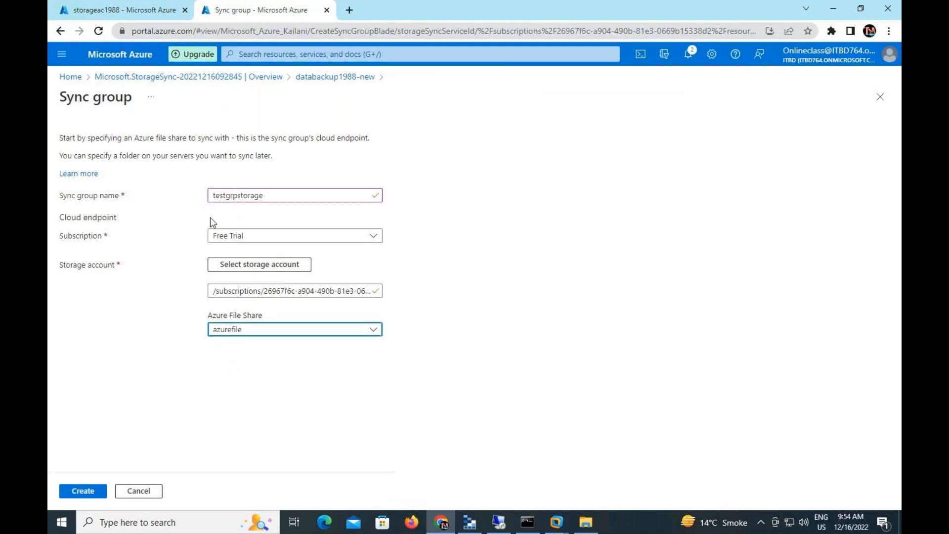
left_click(83, 492)
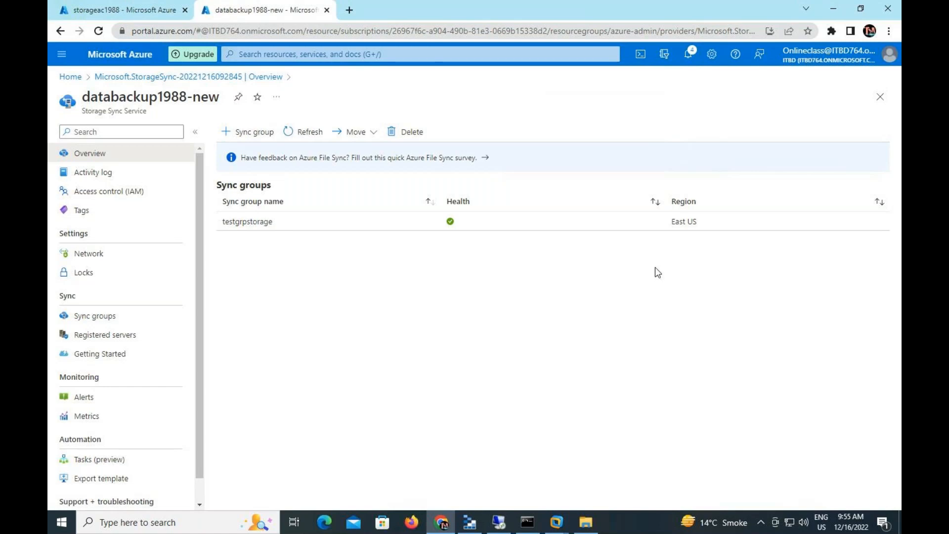
left_click(267, 226)
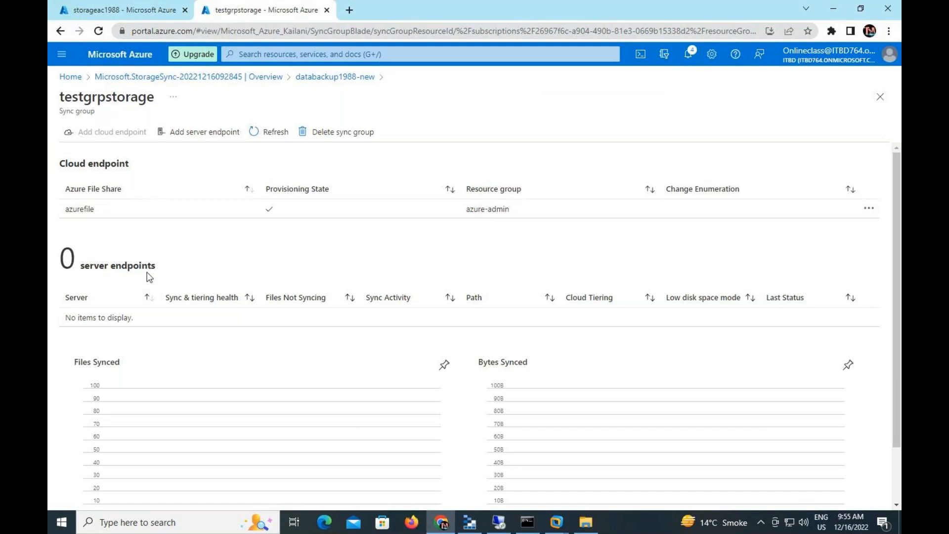
left_click(196, 134)
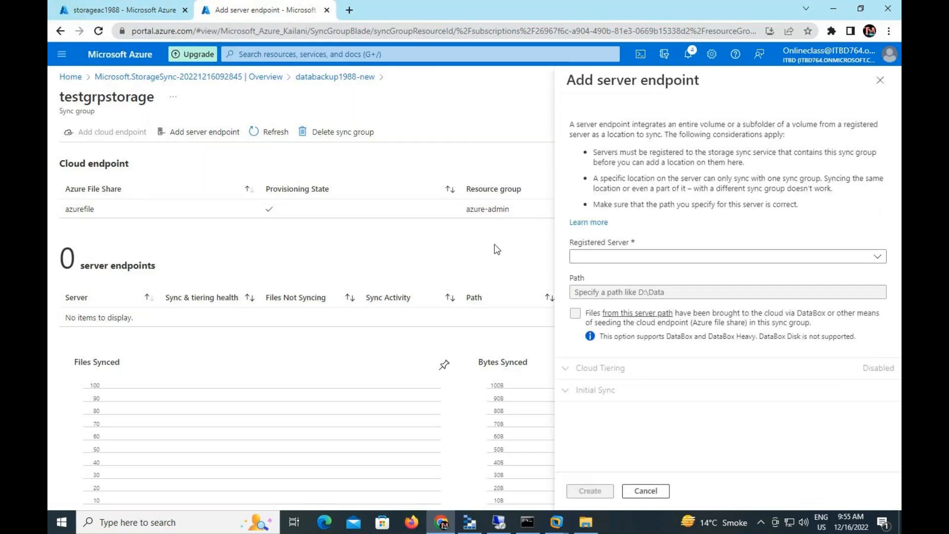
left_click(613, 257)
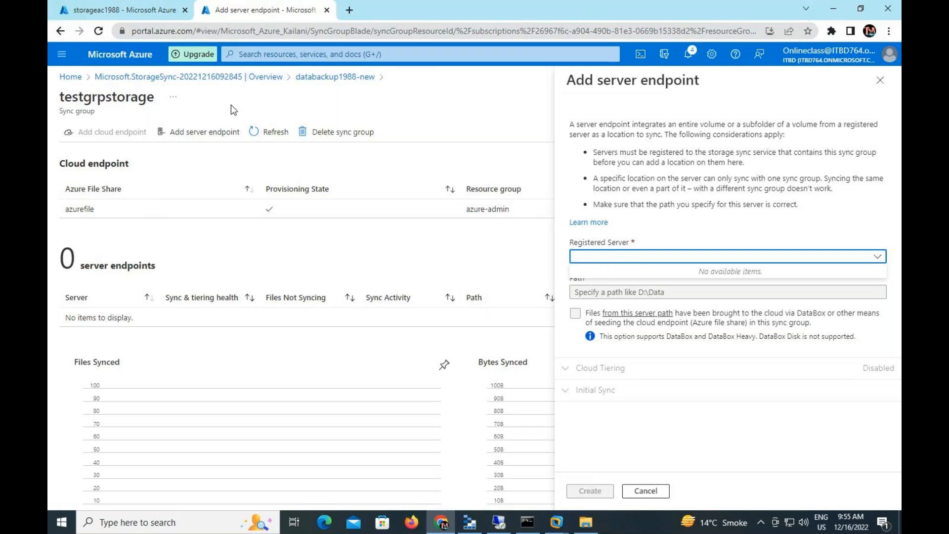
left_click(257, 77)
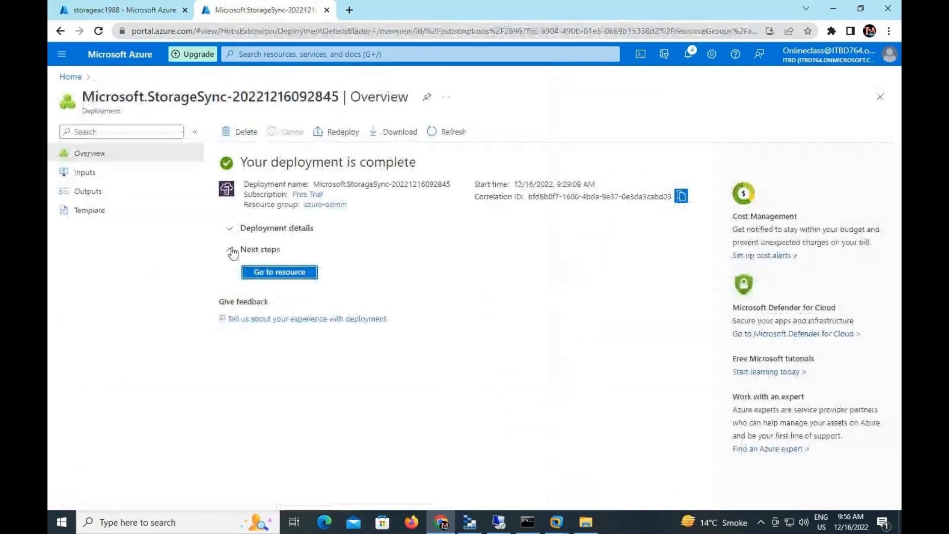
left_click(267, 272)
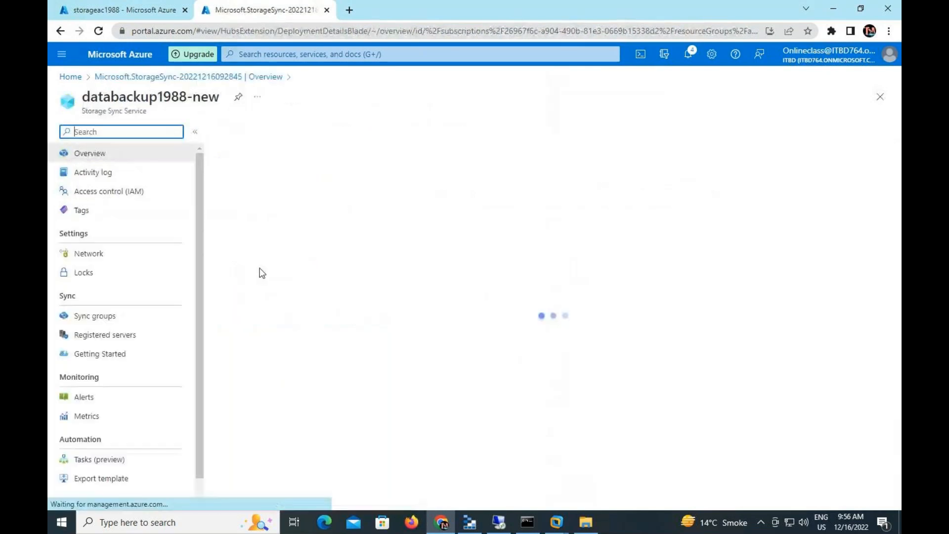
Check the empty Registered servers list and open the Azure File Sync agent download page
left_click(92, 336)
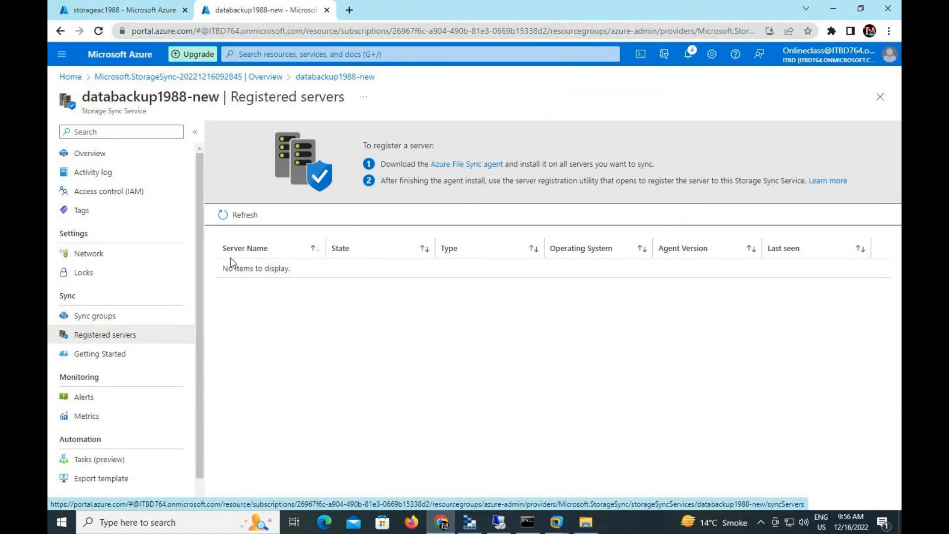
left_click(465, 167)
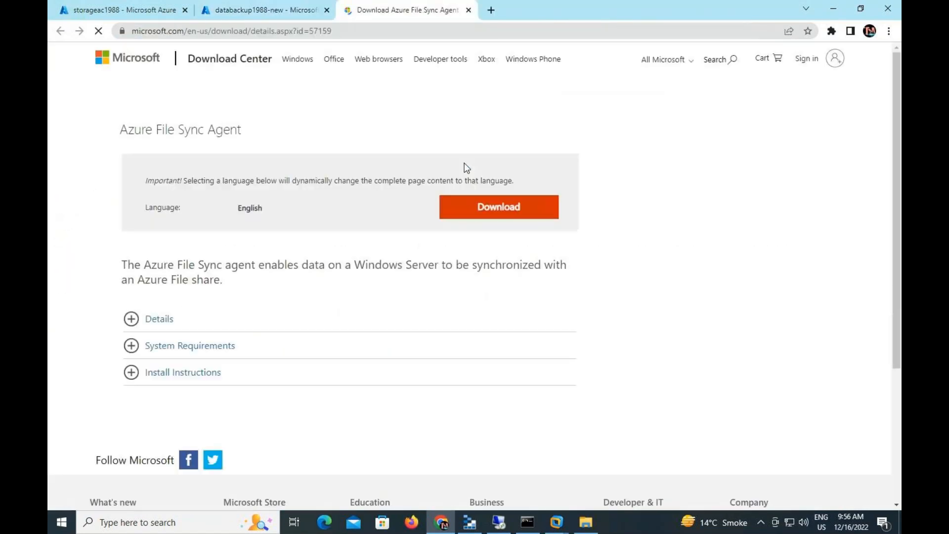
Download the Windows Server 2012 R2 agent installer StorageSyncAgent_WS2012R2.msi (60.5 MB)
left_click(494, 208)
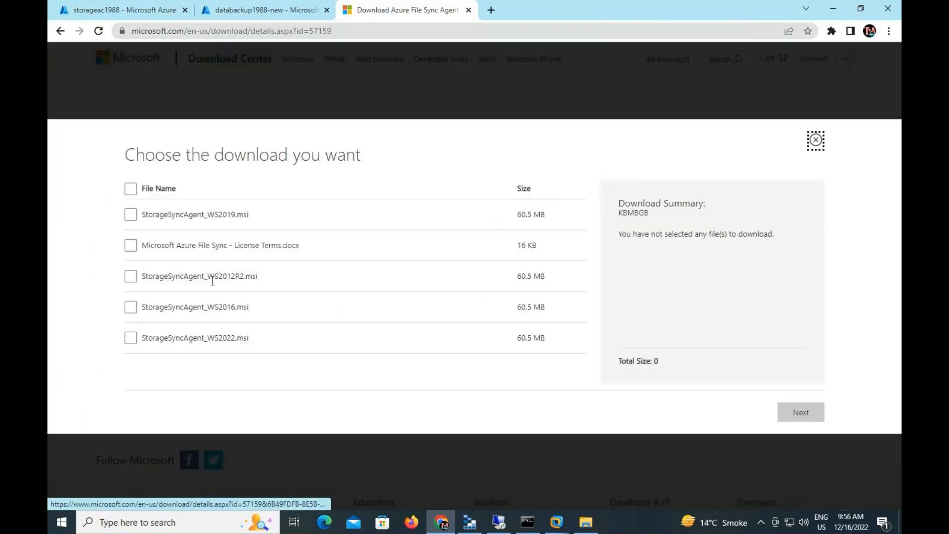
left_click(131, 278)
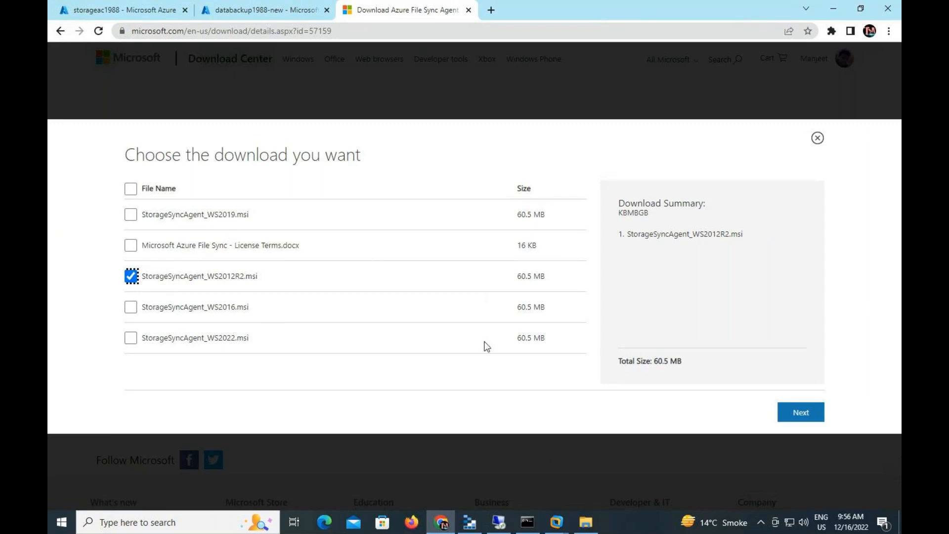
left_click(800, 414)
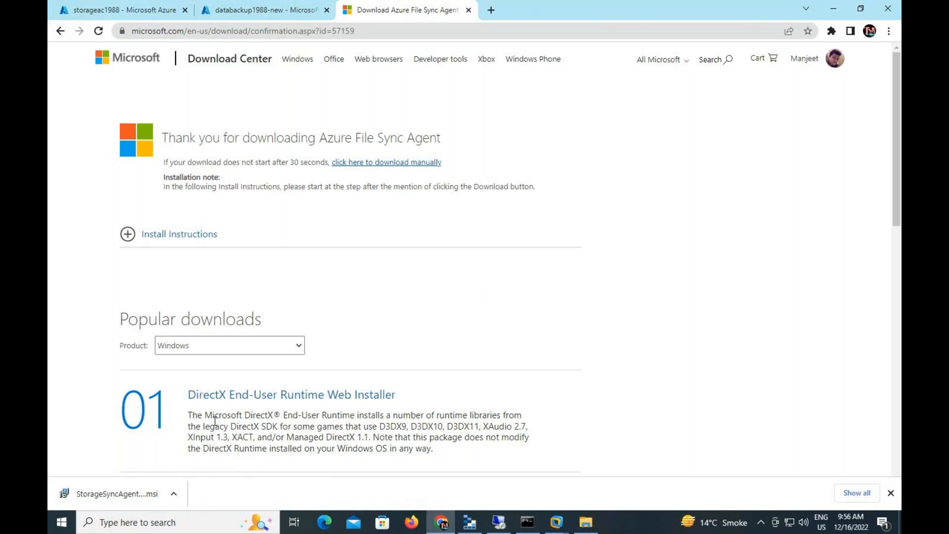
left_click(172, 495)
Copy the StorageSyncAgent_WS2012R2 installer from Downloads and switch to the Workstation remote desktop
left_click(219, 452)
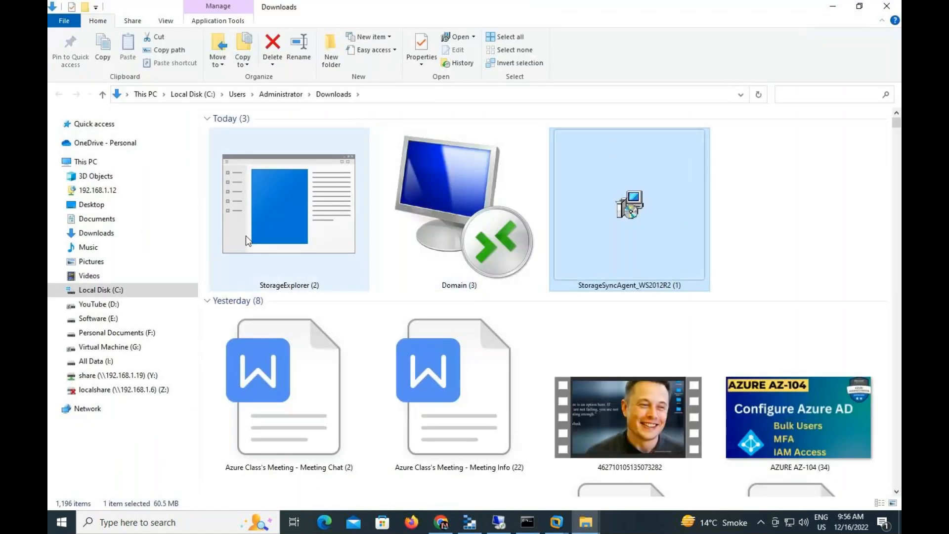
right_click(281, 231)
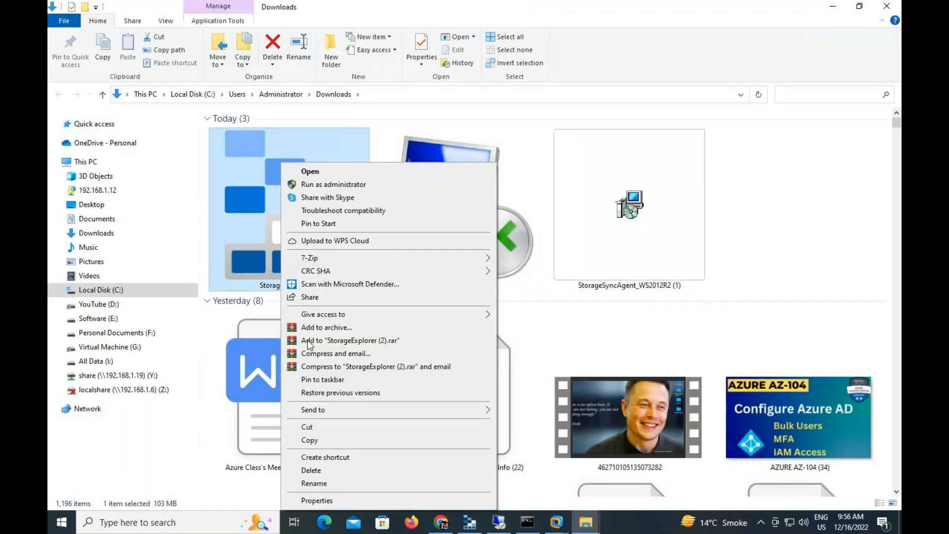
left_click(527, 148)
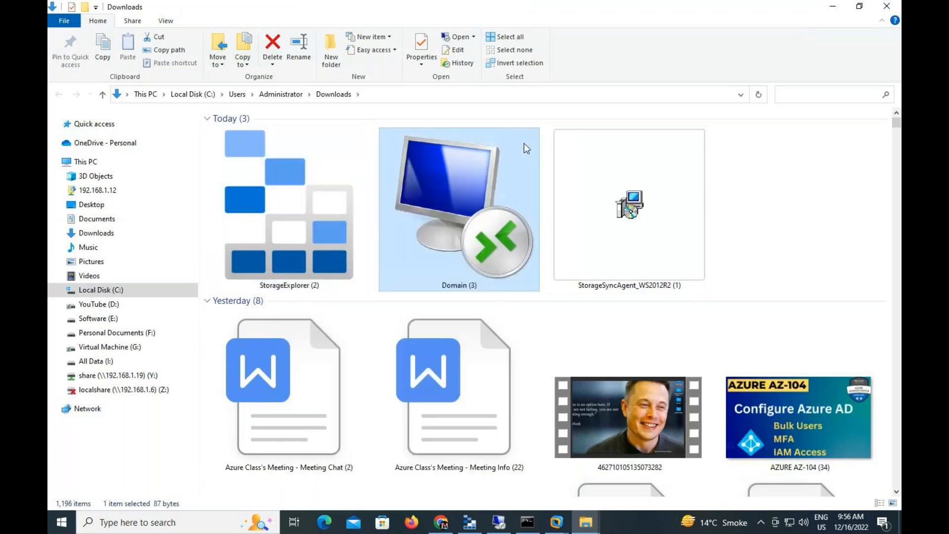
left_click(601, 227)
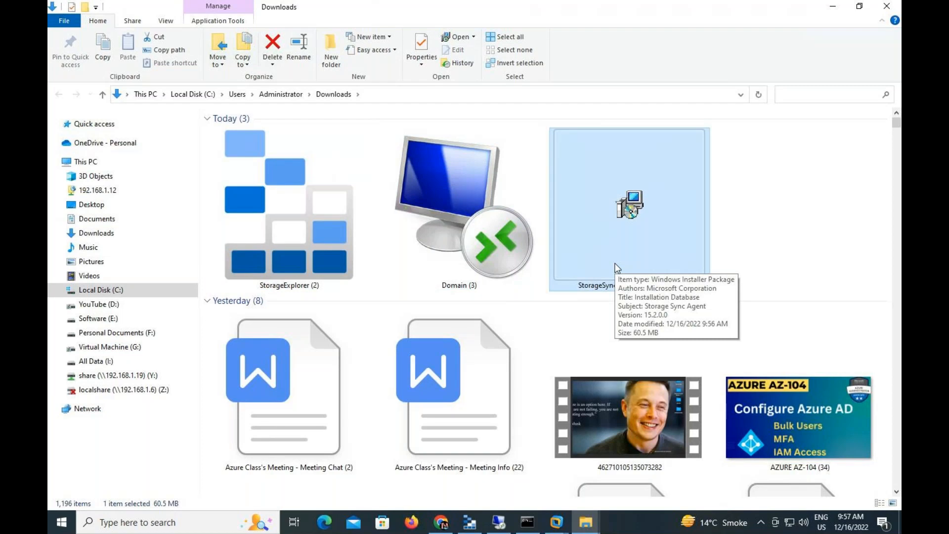
left_click(731, 206)
left_click(643, 203)
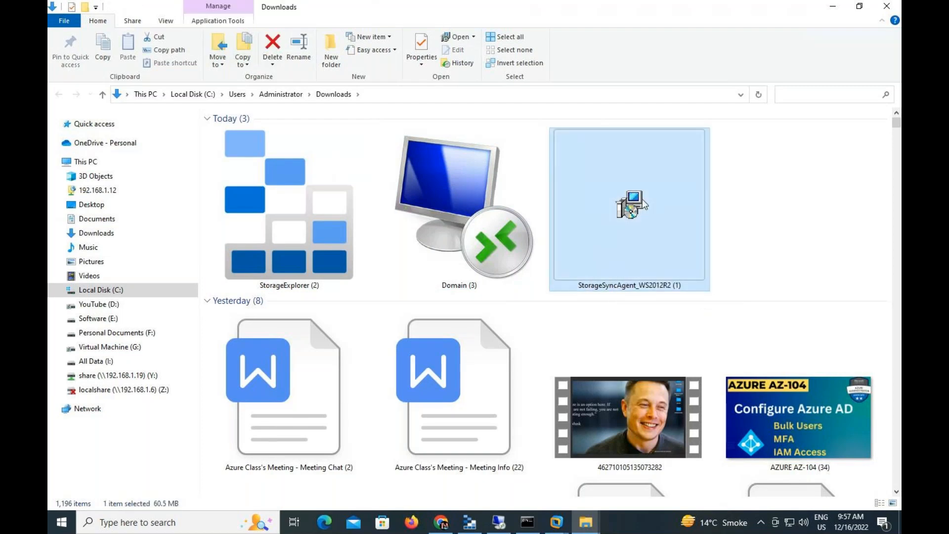
right_click(643, 202)
left_click(668, 438)
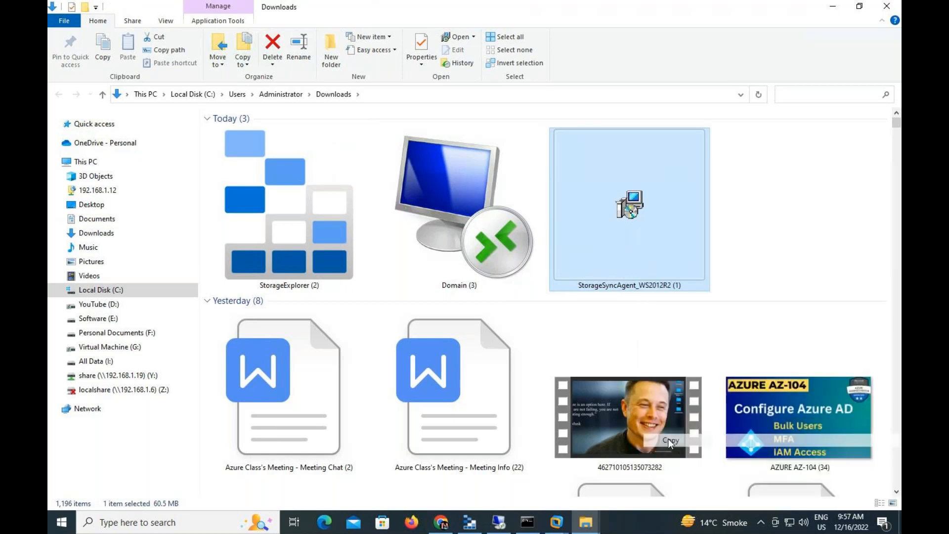
left_click(498, 522)
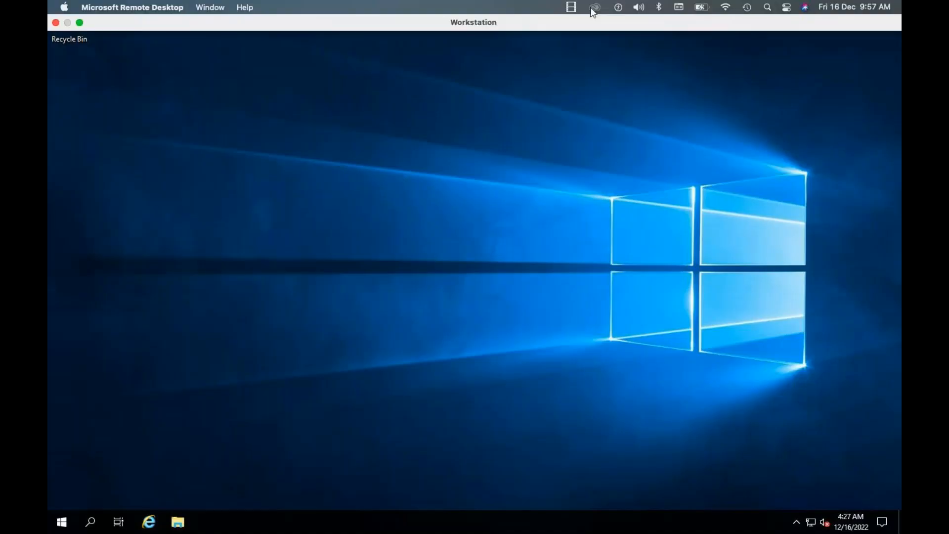
Leave the remote session and paste the Storage Sync agent installer onto the server desktop
left_click(594, 8)
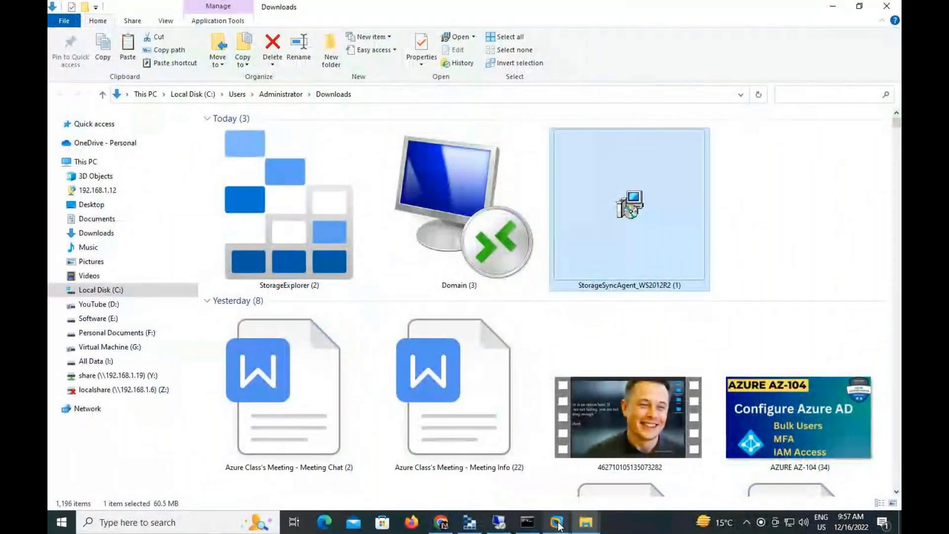
left_click(499, 522)
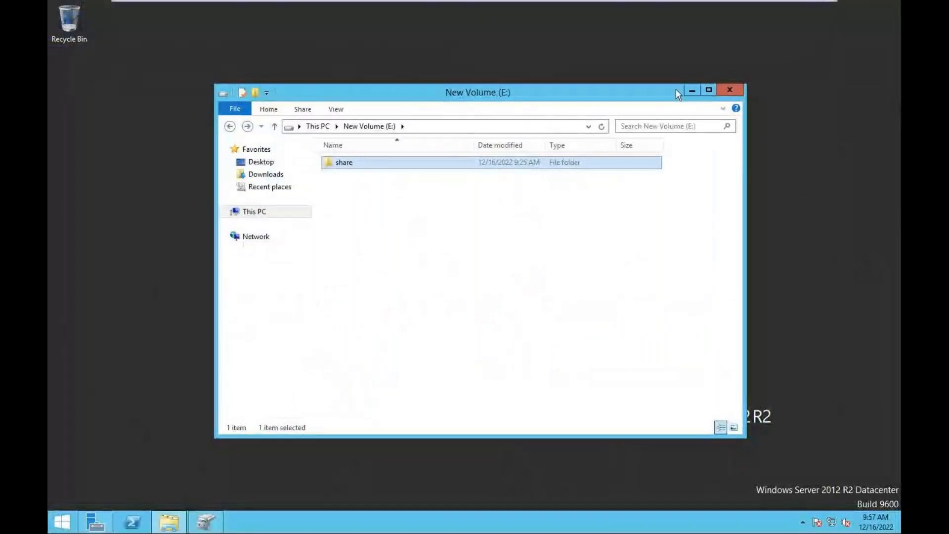
left_click(692, 90)
right_click(506, 143)
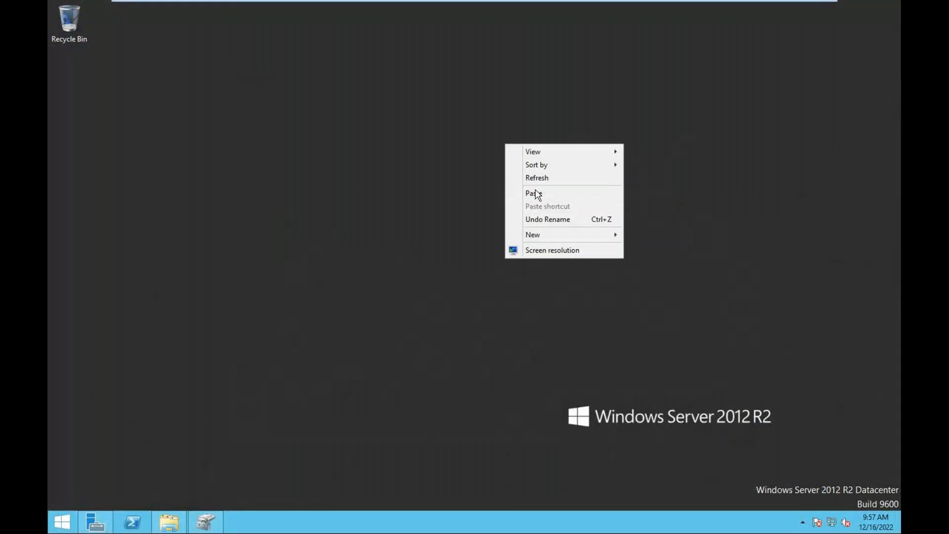
left_click(536, 193)
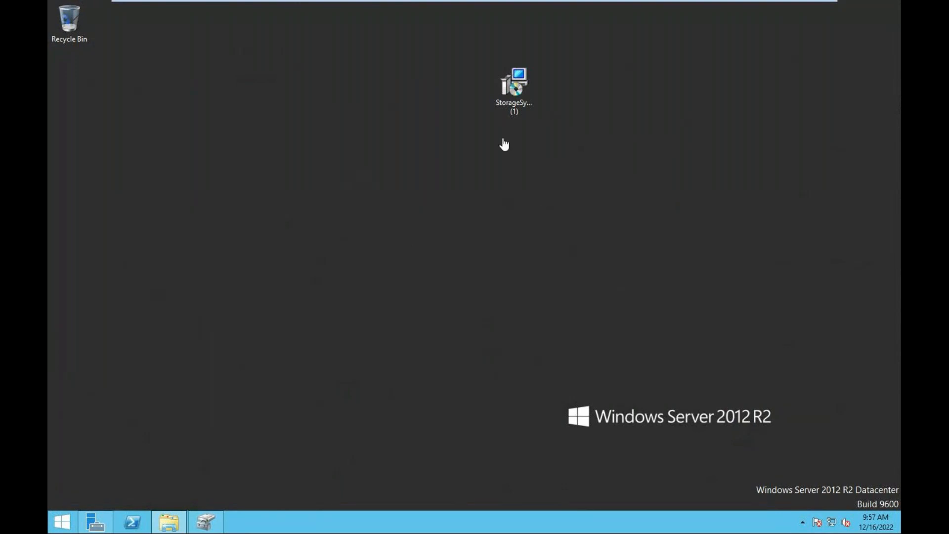
Run the Storage Sync agent installer, which stops on a pending-restart warning
left_click(522, 91)
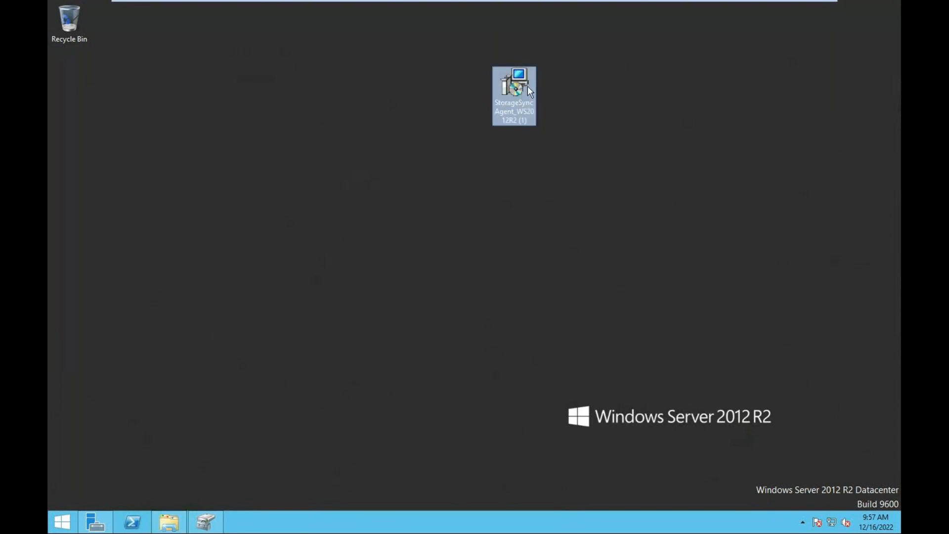
double_click(528, 89)
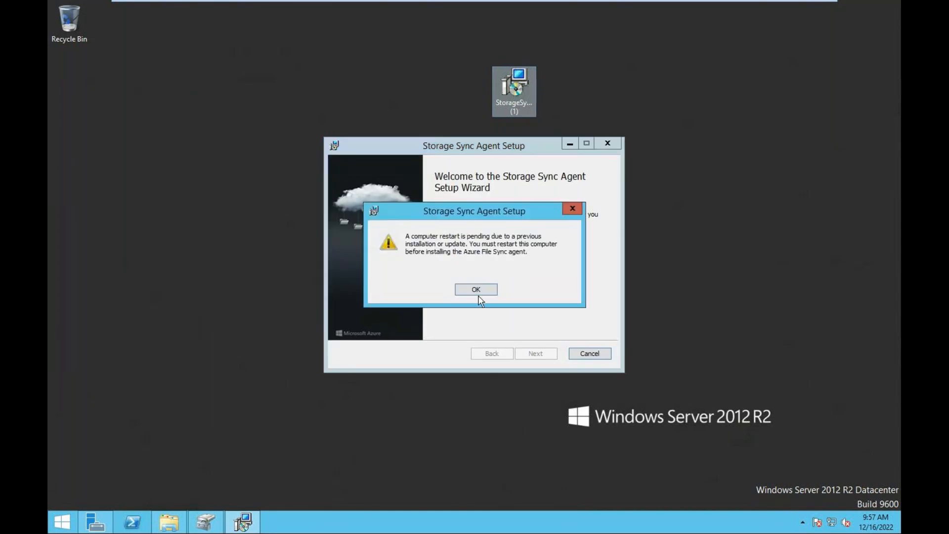
left_click(477, 290)
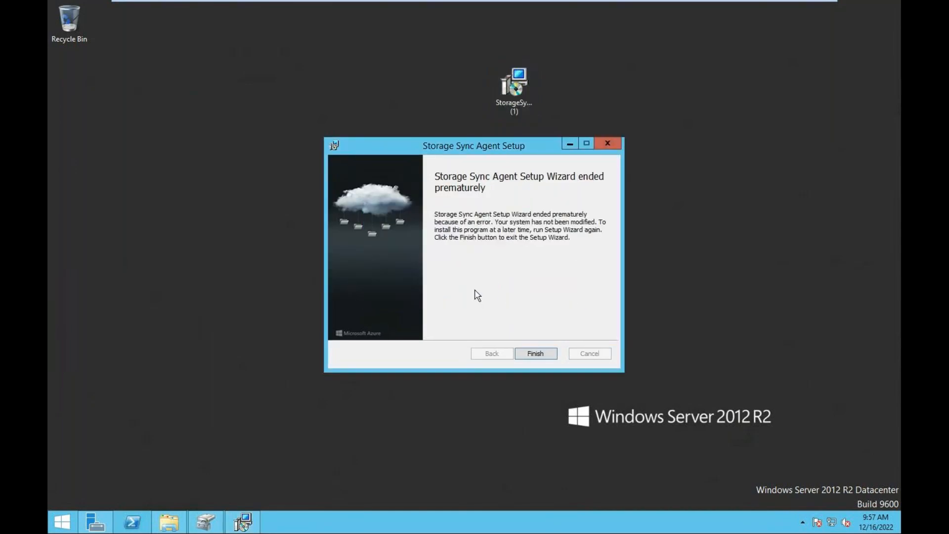
left_click(536, 353)
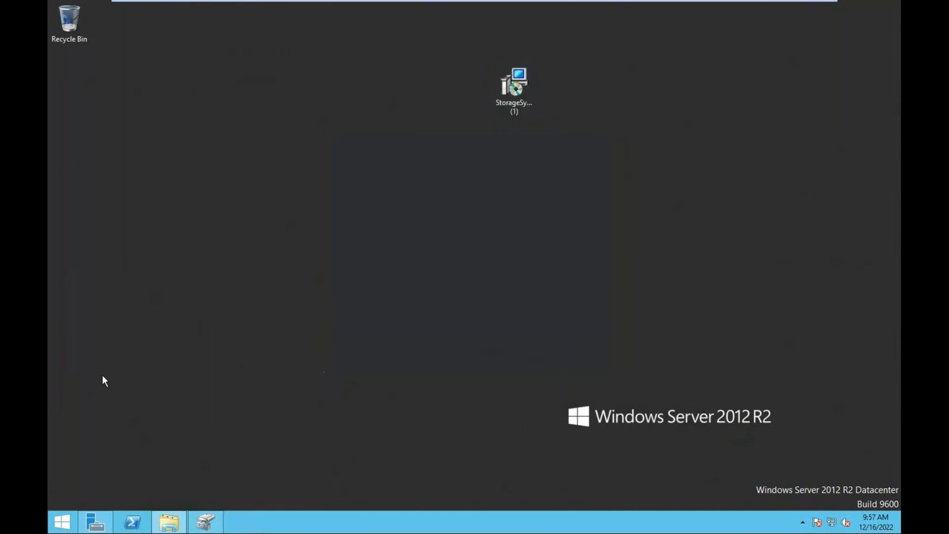
Restart the Windows Server 2012 R2 VM from the Start menu's power options
right_click(65, 527)
mouse_move(139, 500)
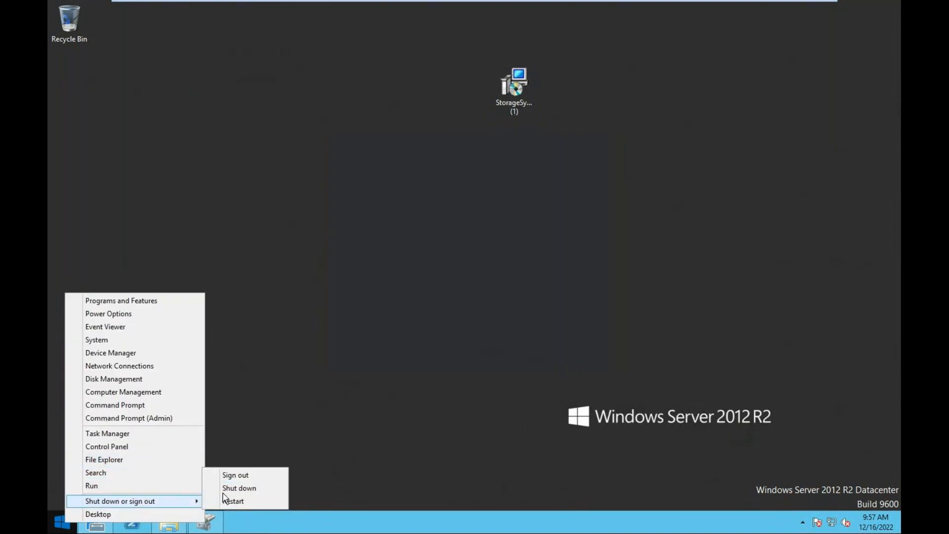
left_click(246, 502)
left_click(245, 502)
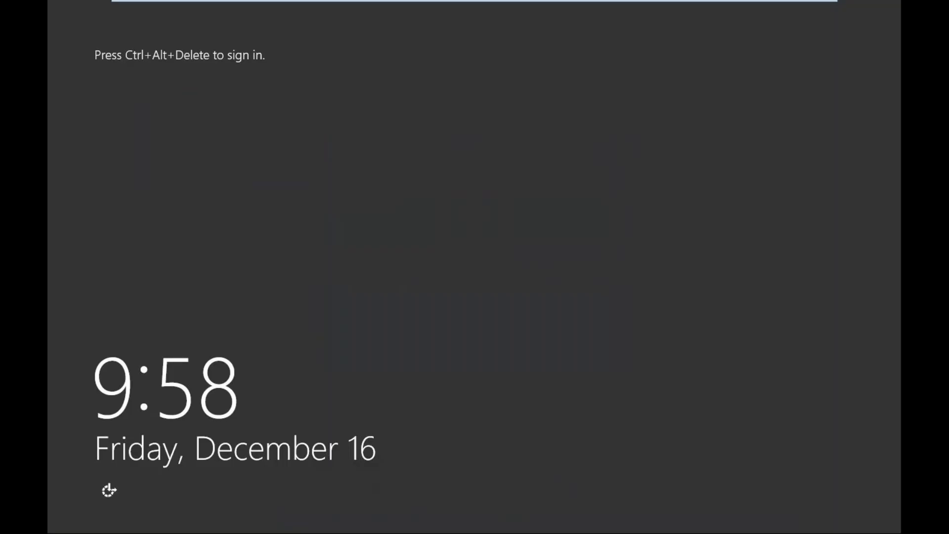
Send Ctrl+Alt+Del and sign in as Administrator with the account password
mouse_move(224, 1)
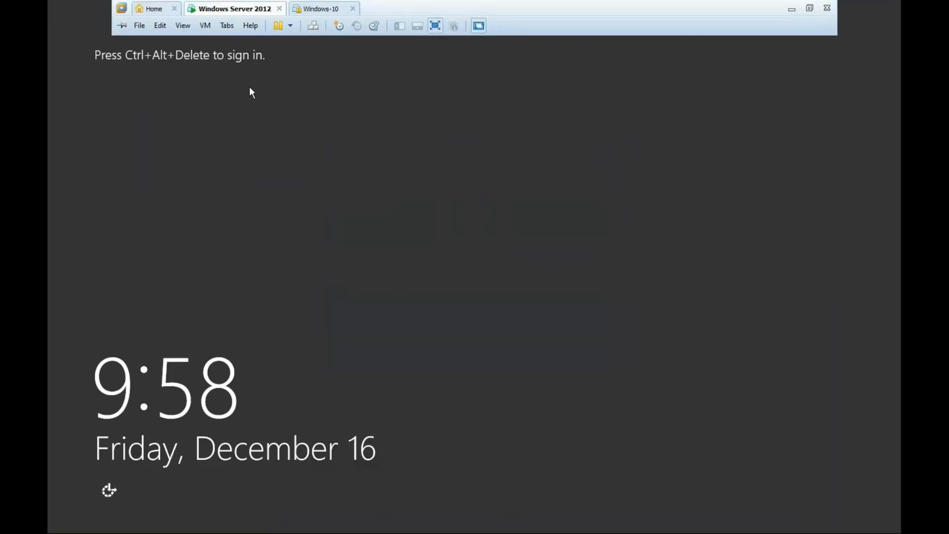
left_click(318, 28)
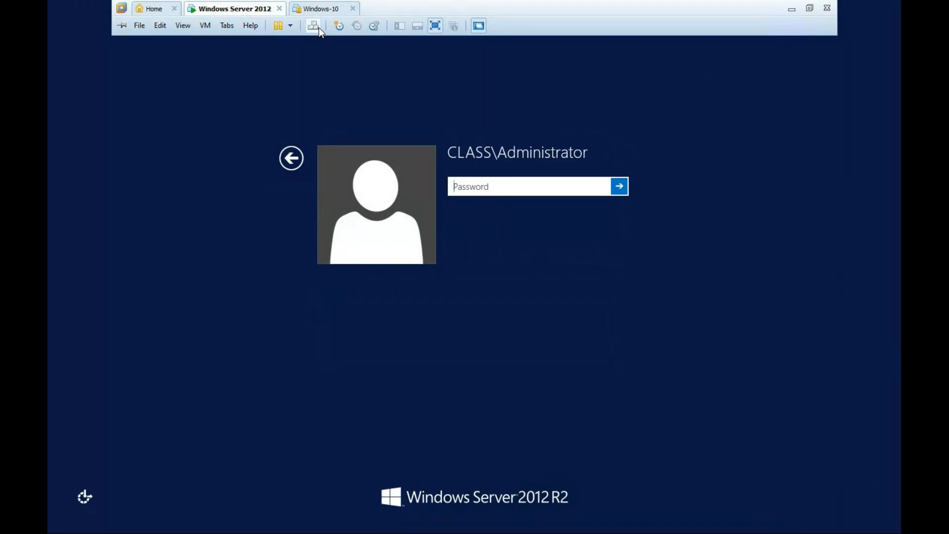
type("•••••••••")
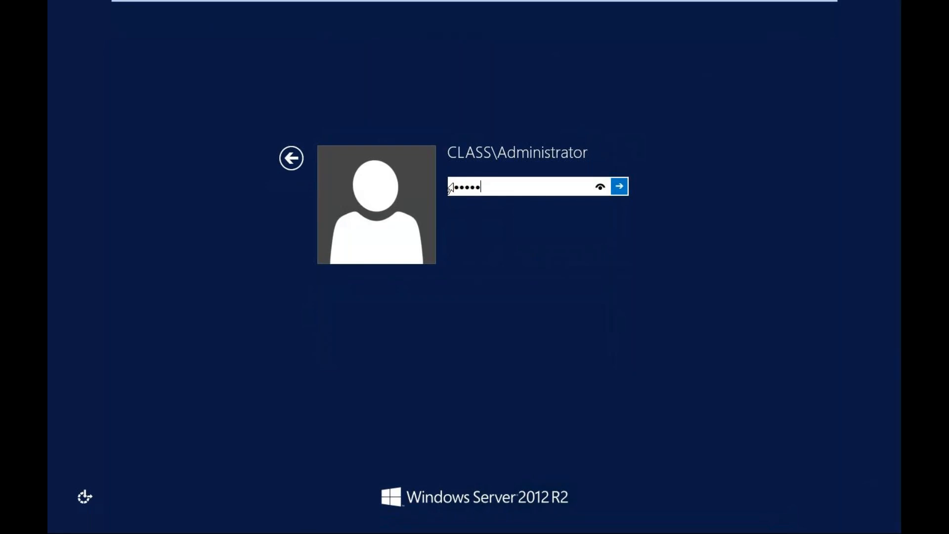
type("•")
key("Return")
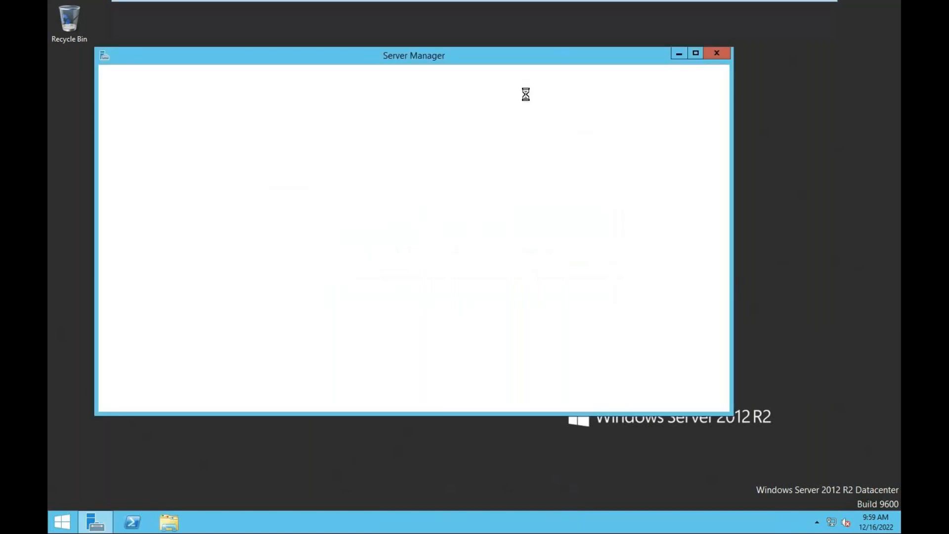
Install the Storage Sync Agent with default location and proxy settings, declining Microsoft Update
left_click(679, 54)
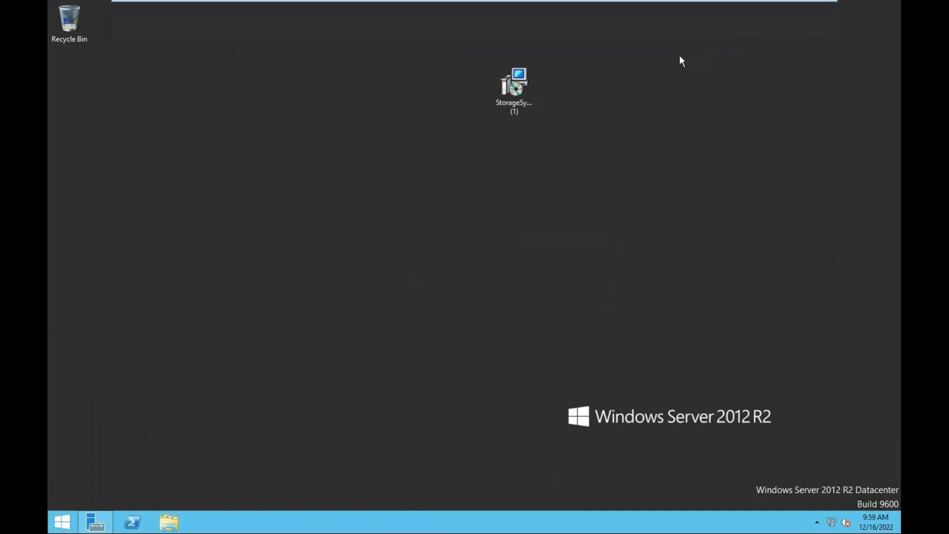
right_click(515, 87)
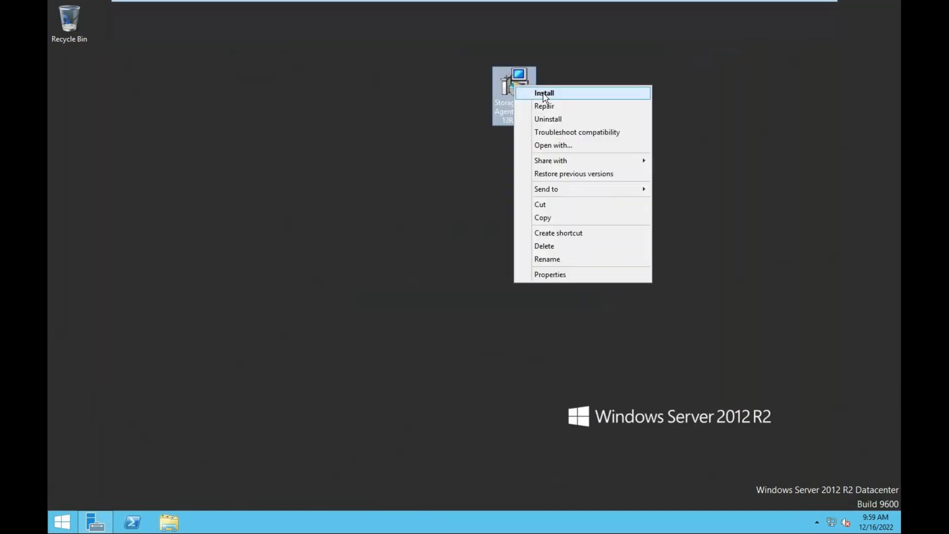
left_click(543, 94)
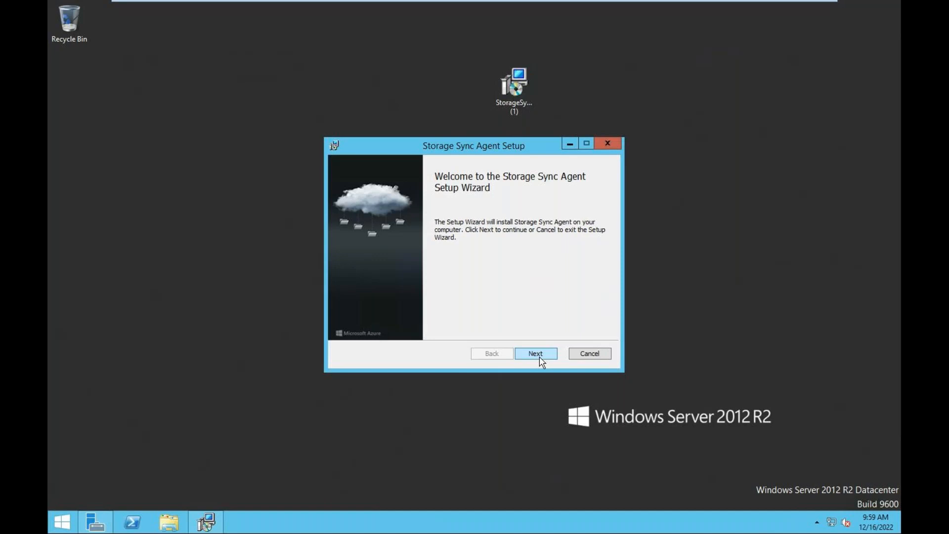
left_click(537, 350)
left_click(538, 352)
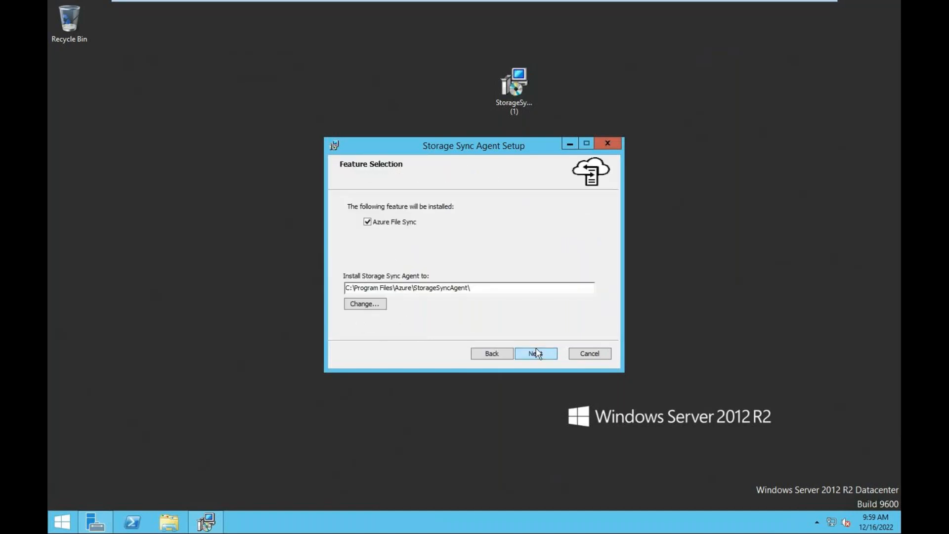
left_click(537, 352)
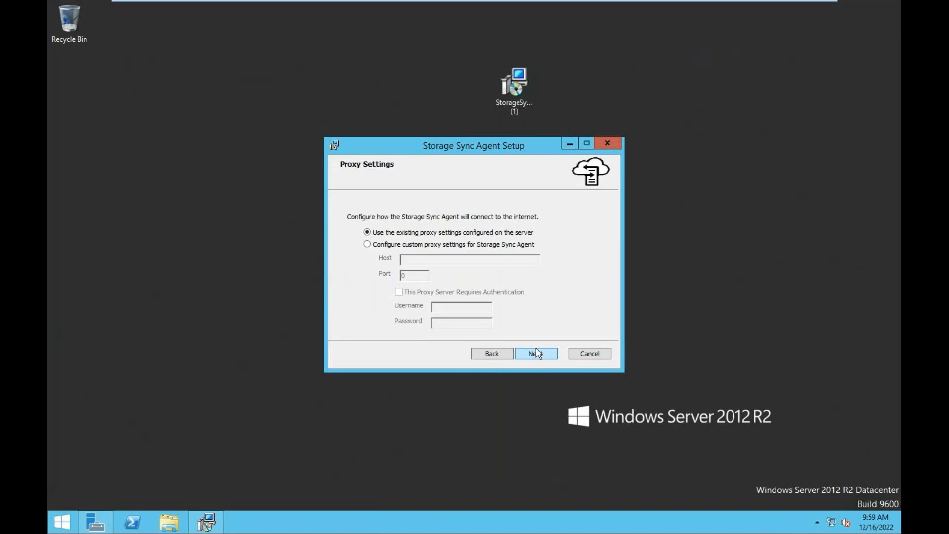
left_click(535, 353)
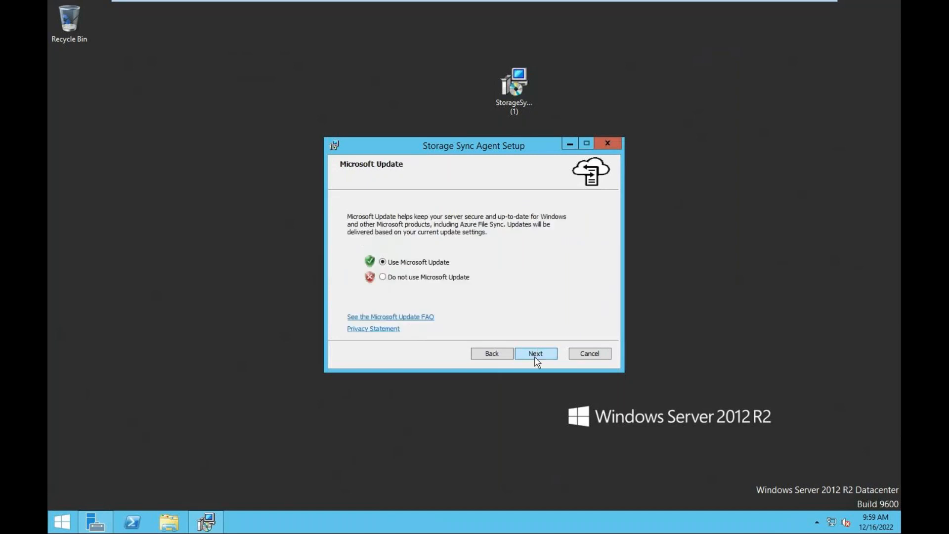
left_click(438, 277)
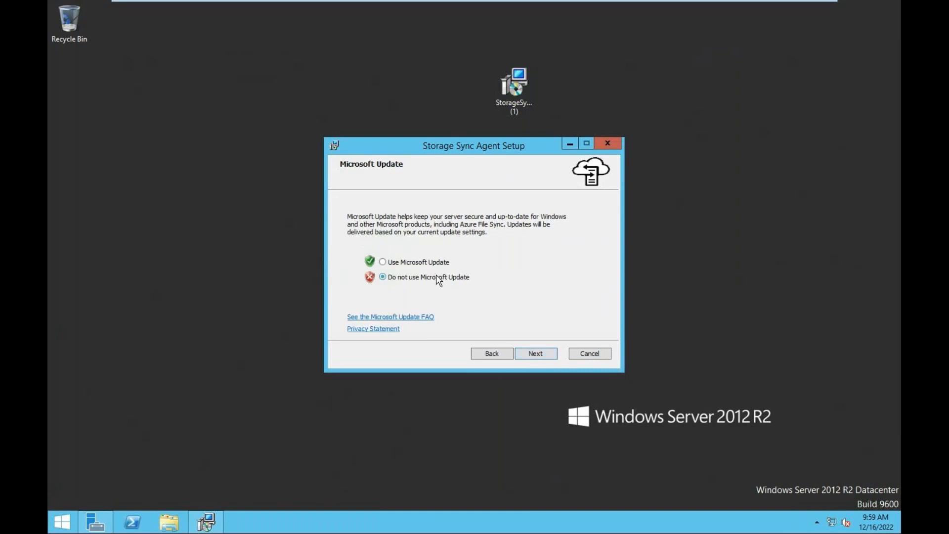
left_click(536, 353)
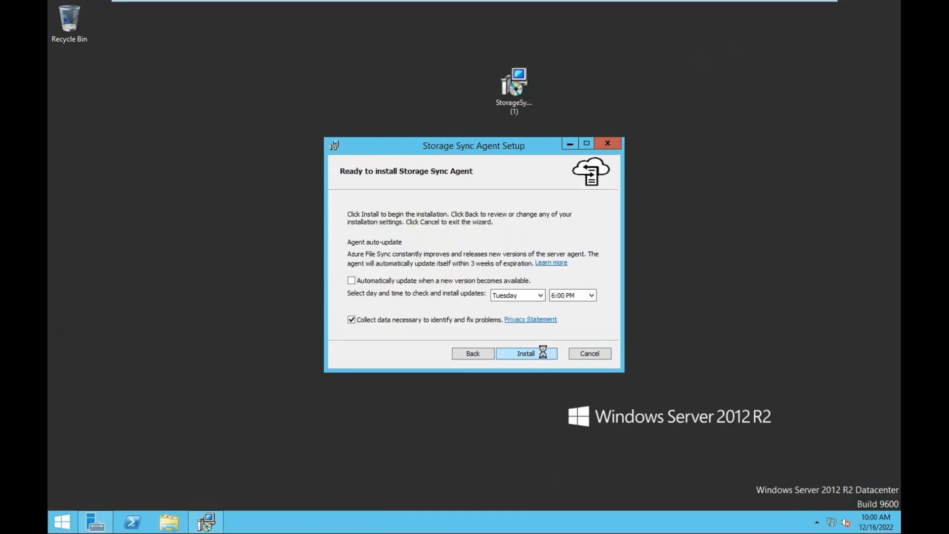
left_click(536, 353)
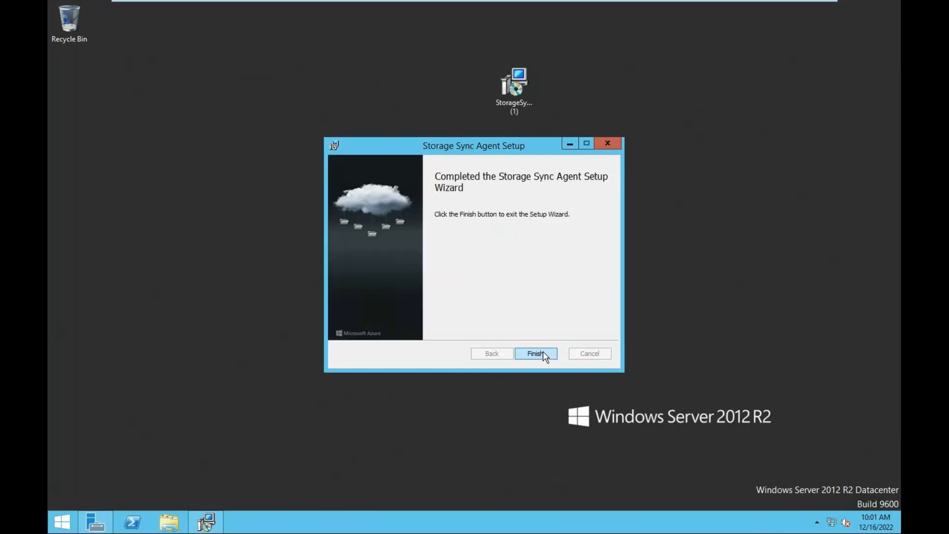
Finish agent setup and enable Cloud Solution Provider in Server Registration, leaving Tenant ID blank
left_click(543, 352)
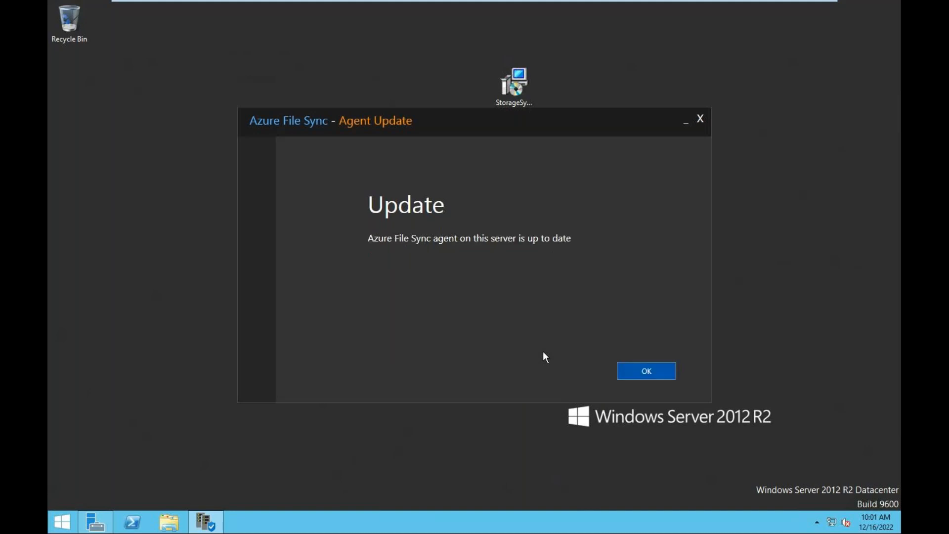
left_click(651, 372)
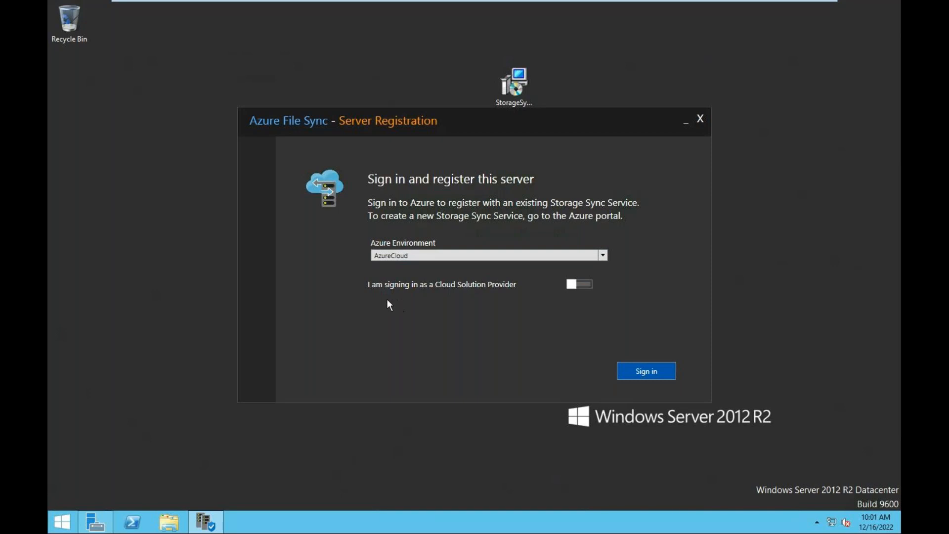
left_click(579, 282)
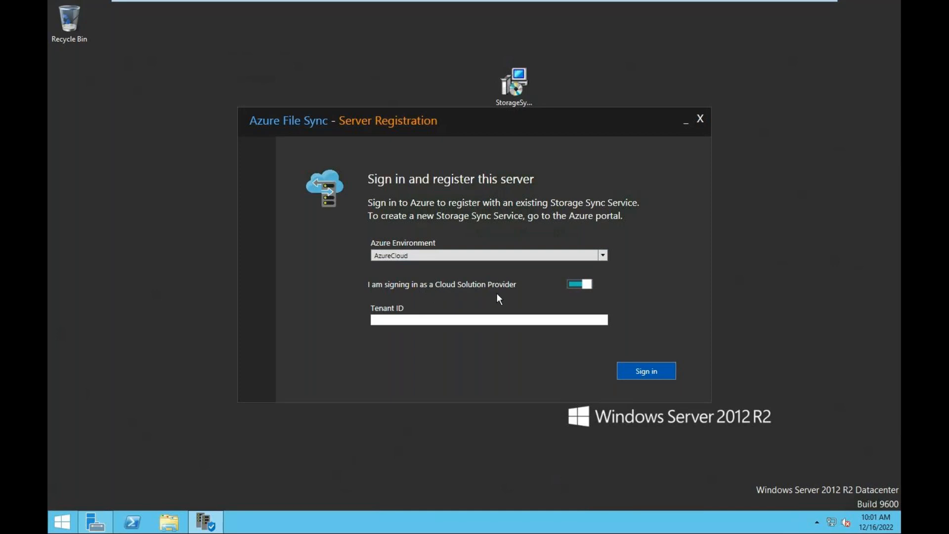
left_click(450, 318)
mouse_move(462, 1)
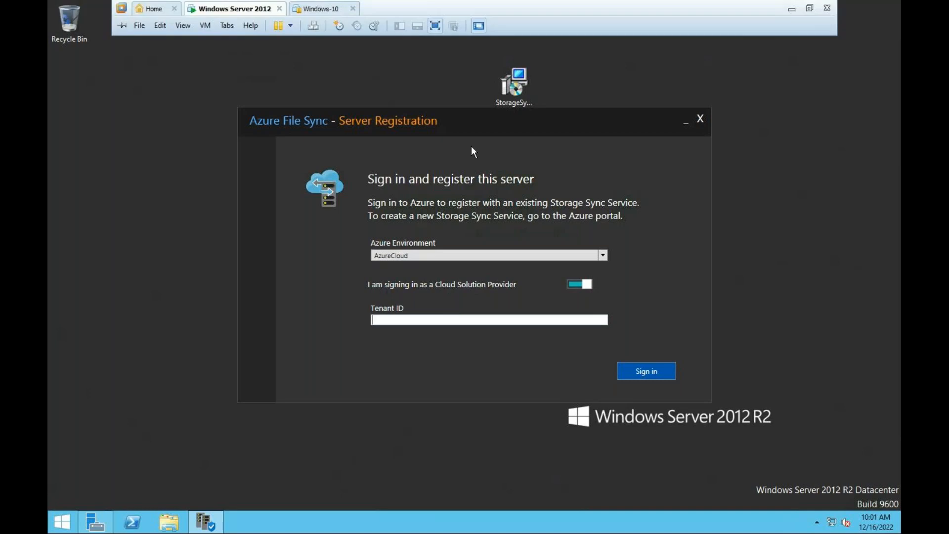
left_click(793, 9)
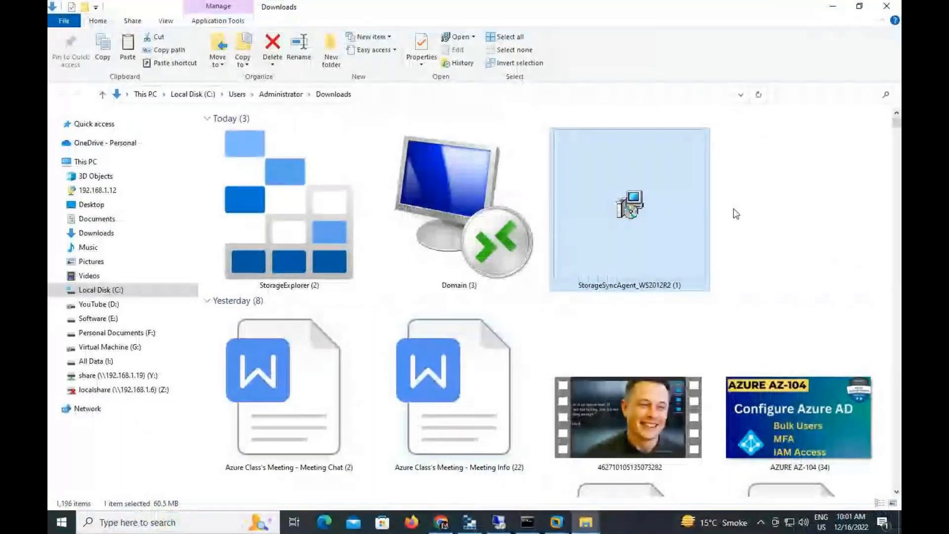
Open the Azure portal home in a new tab and sign in with the first listed account
left_click(888, 7)
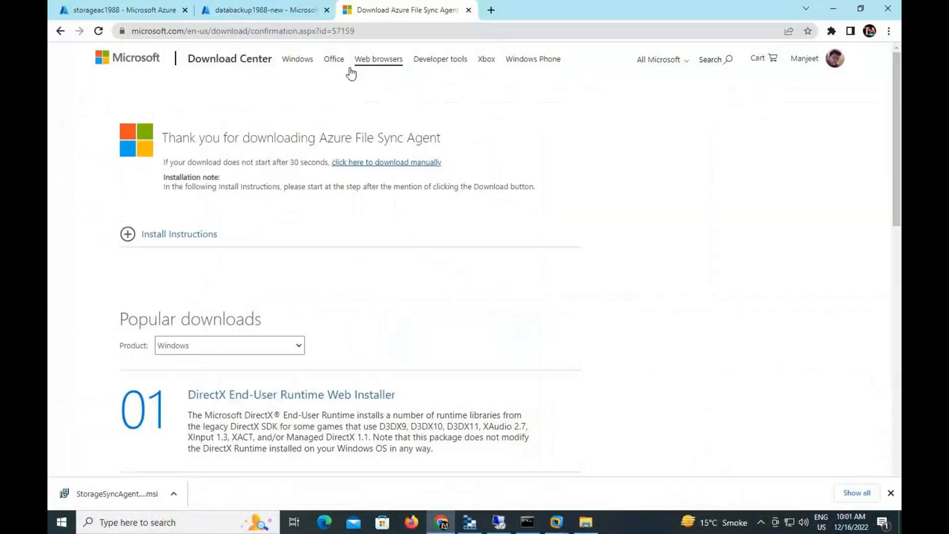
left_click(274, 12)
left_click(119, 12)
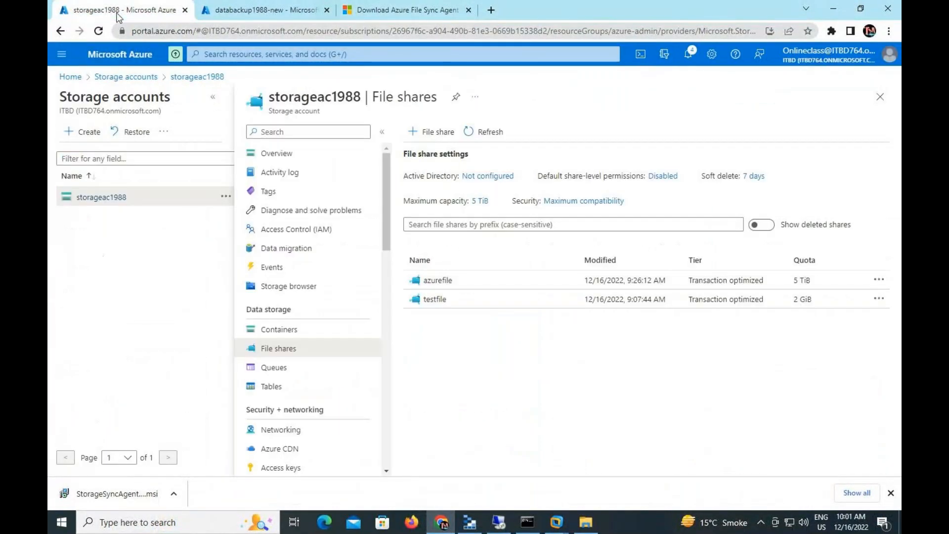
right_click(117, 53)
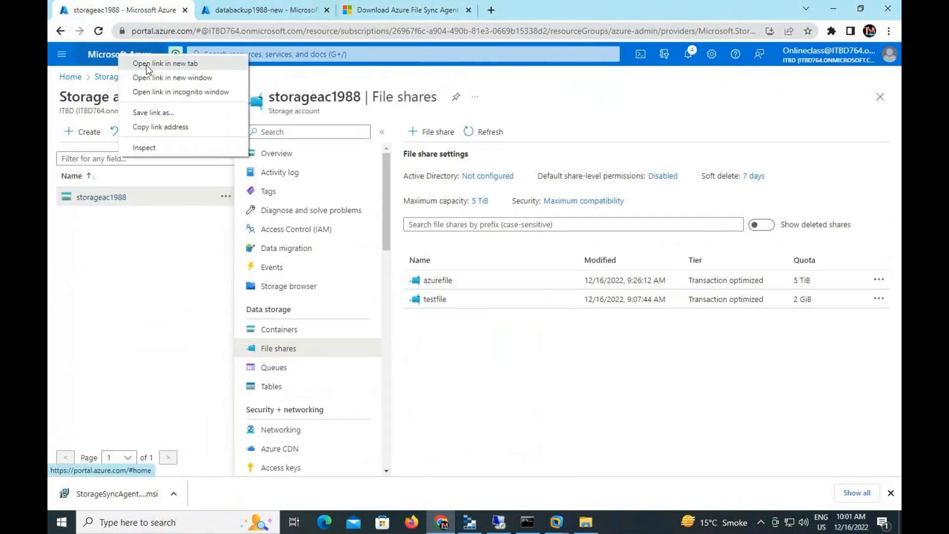
left_click(149, 62)
left_click(231, 10)
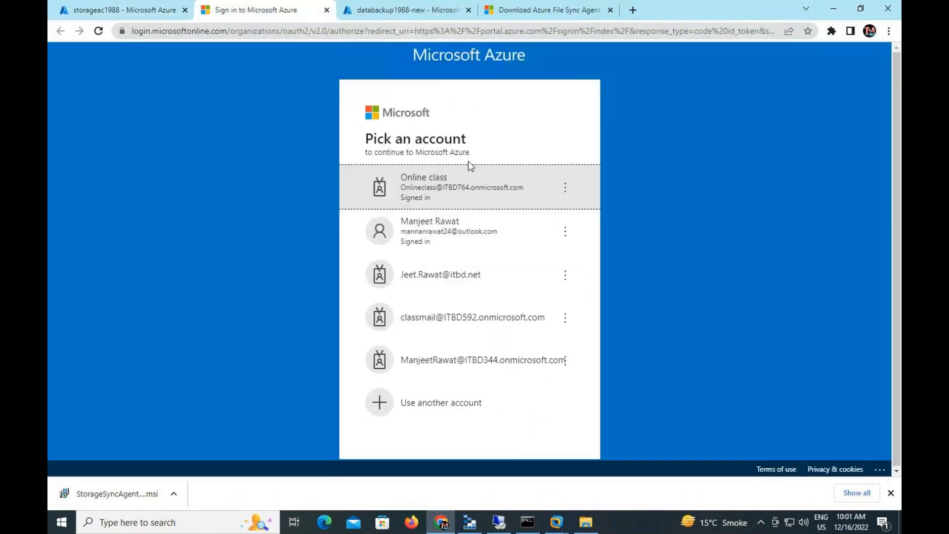
left_click(461, 191)
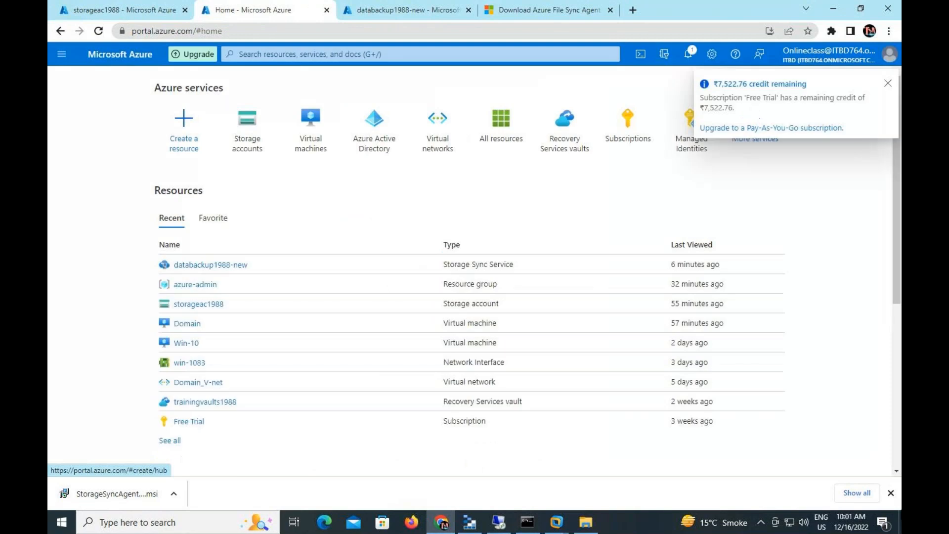
Copy the Tenant ID from the ITBD Azure Active Directory overview
left_click(891, 493)
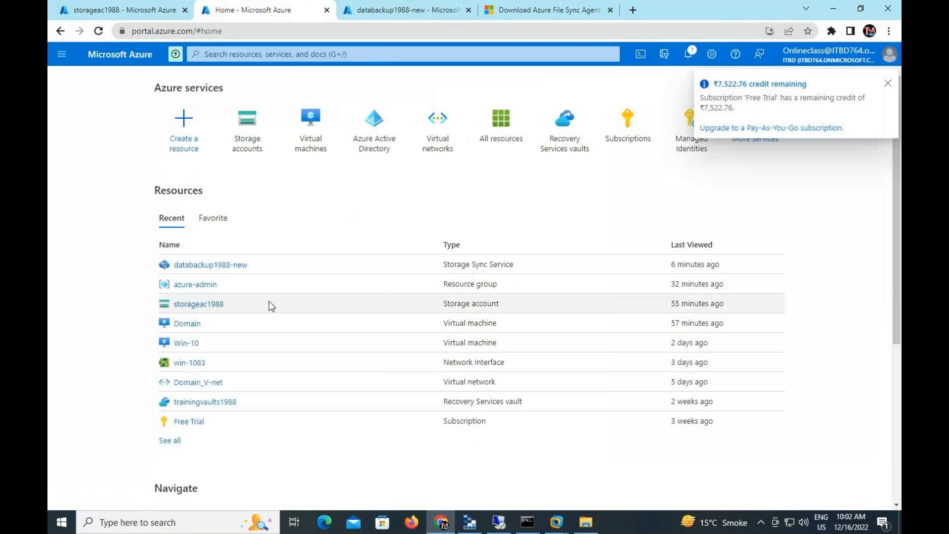
left_click(387, 143)
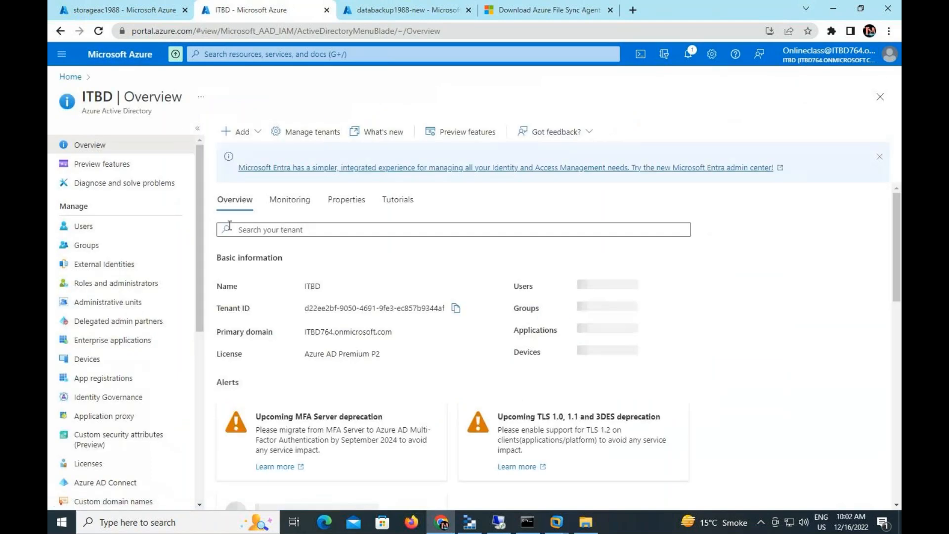
left_click(456, 309)
Paste the tenant ID into Server Registration and try signing in, which IE security blocks
mouse_move(562, 520)
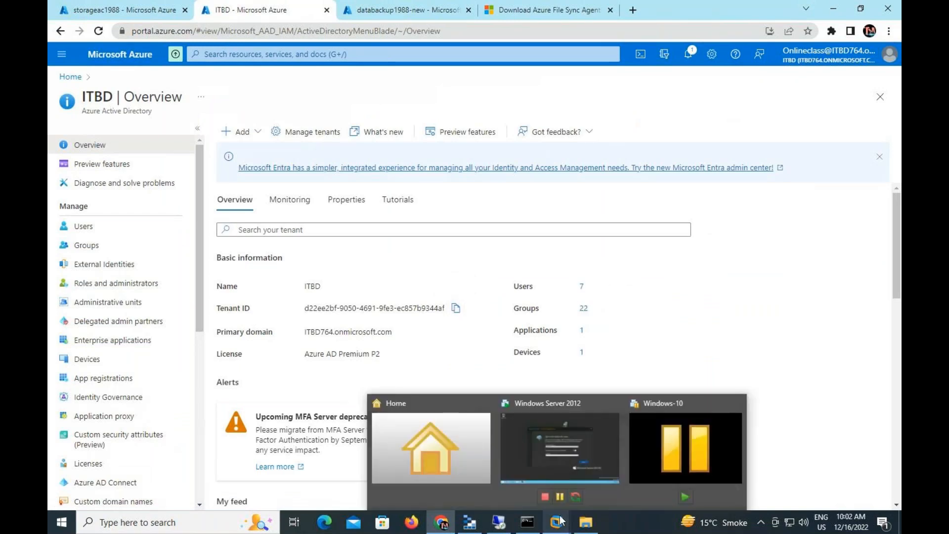
left_click(562, 462)
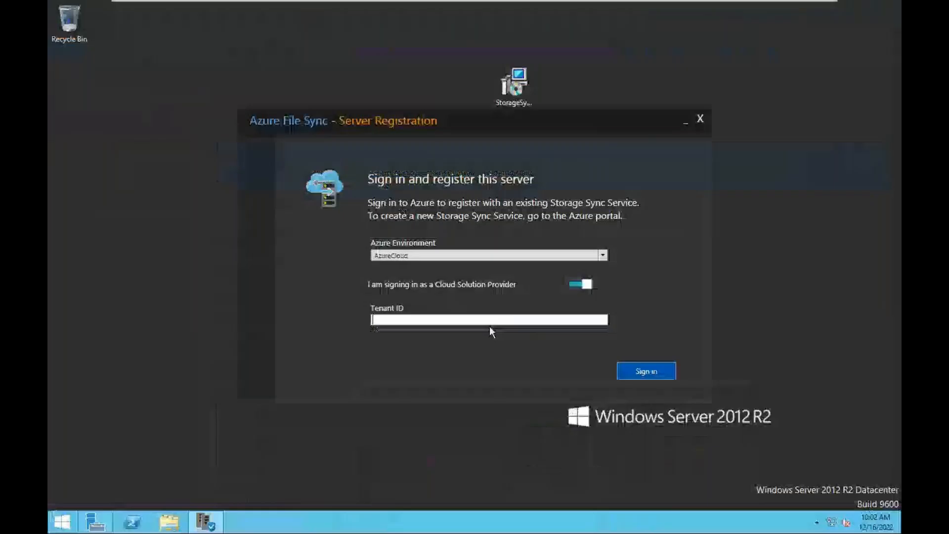
right_click(414, 316)
left_click(440, 343)
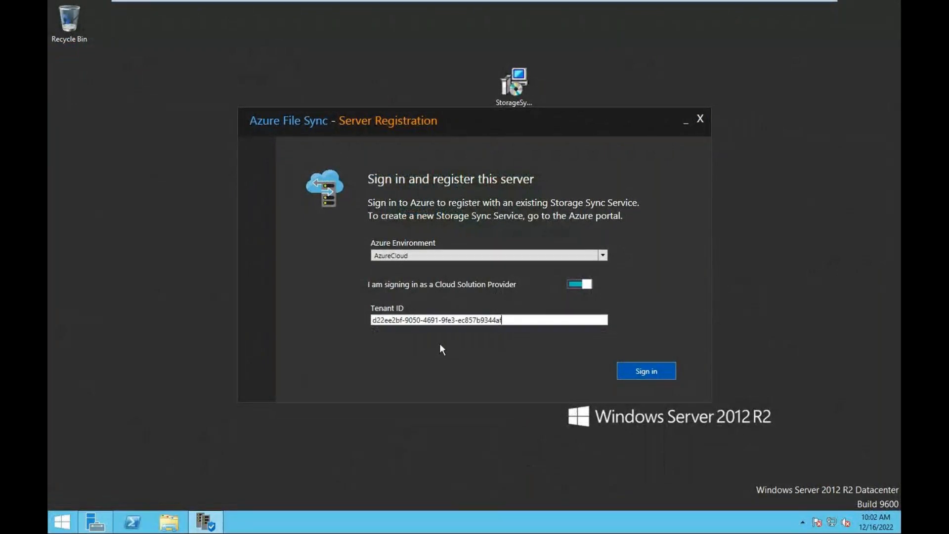
left_click(646, 370)
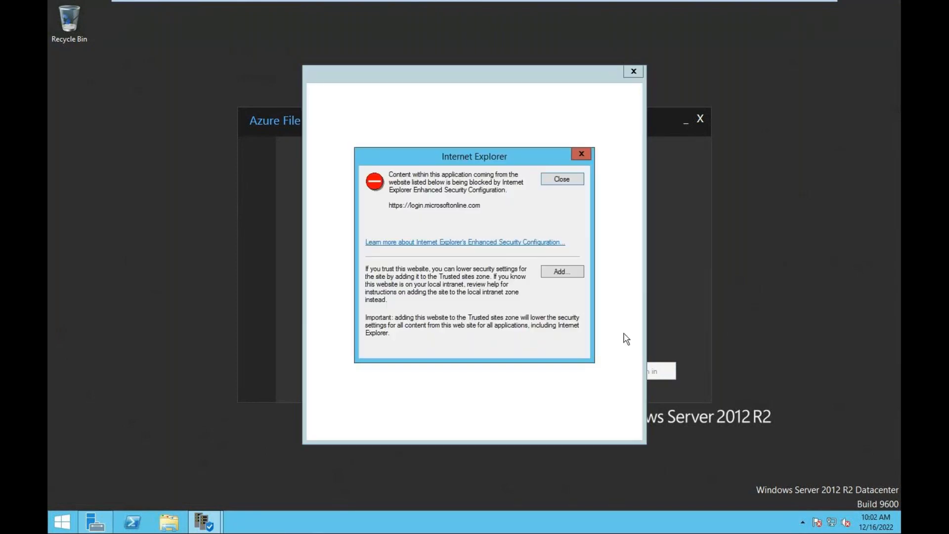
left_click(560, 179)
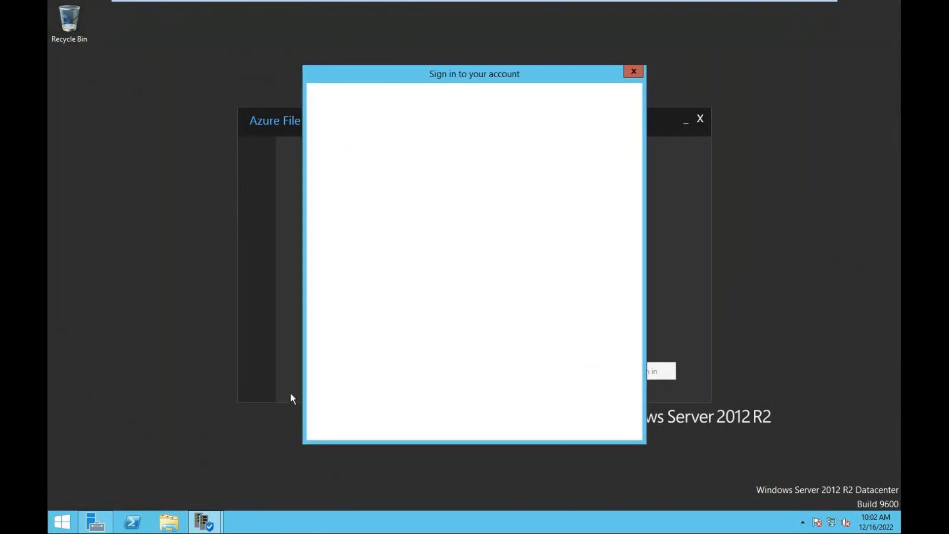
left_click(94, 521)
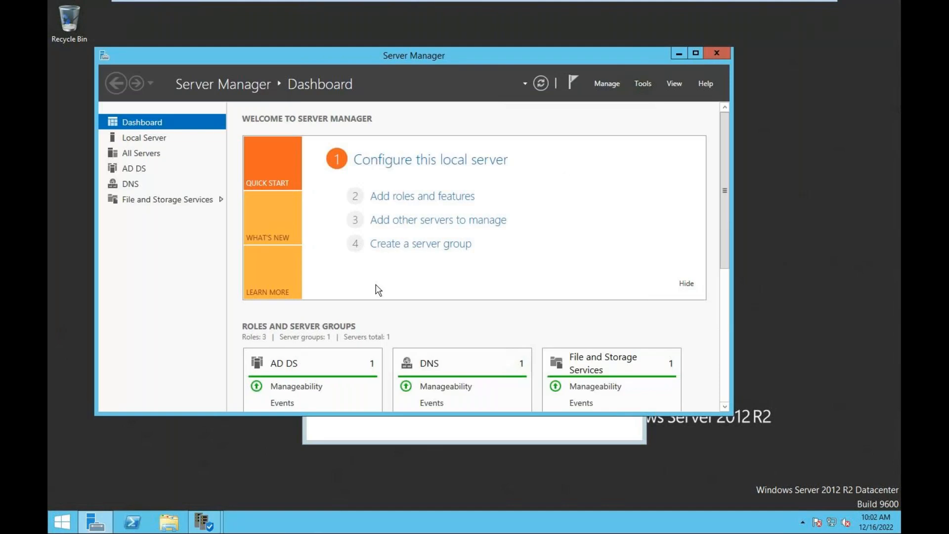
Turn off IE Enhanced Security Configuration for Administrators and Users on the Local Server
left_click(142, 140)
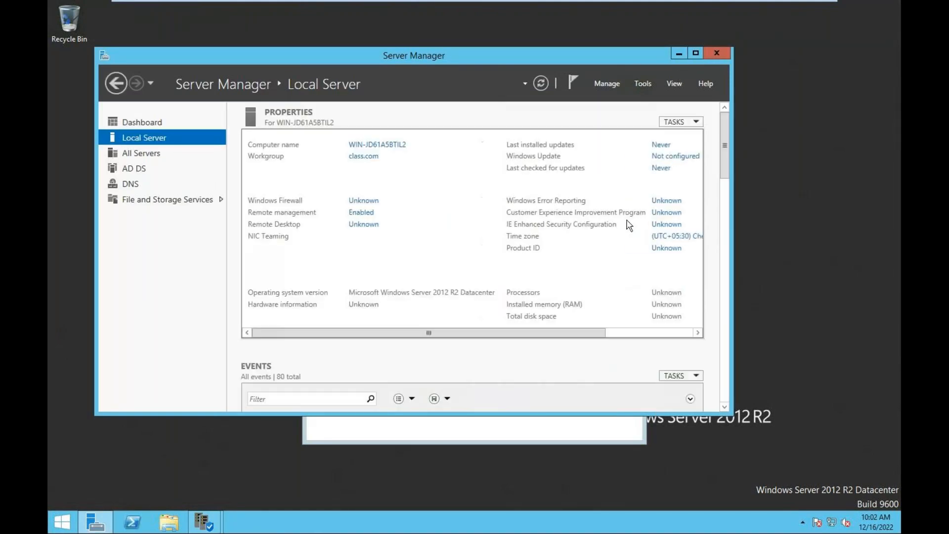
left_click(657, 224)
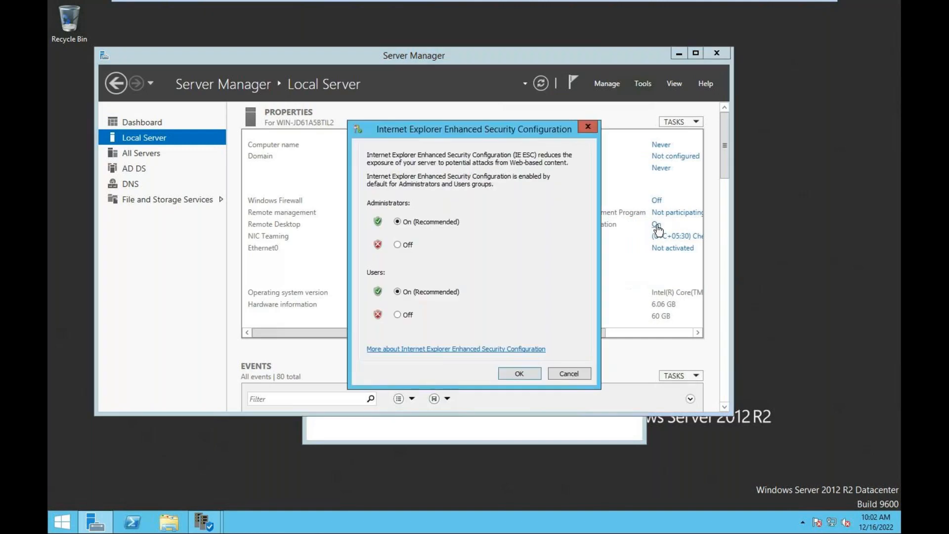
left_click(415, 246)
left_click(404, 315)
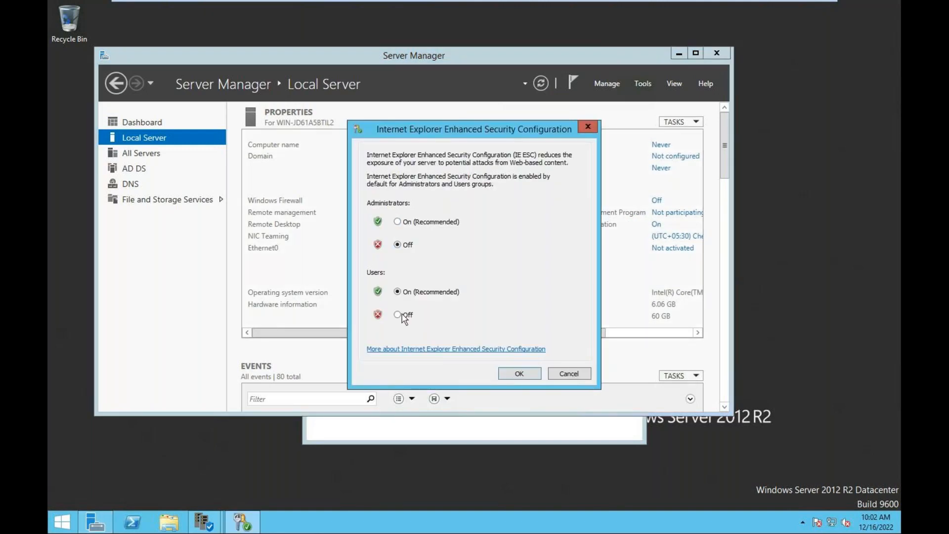
left_click(519, 373)
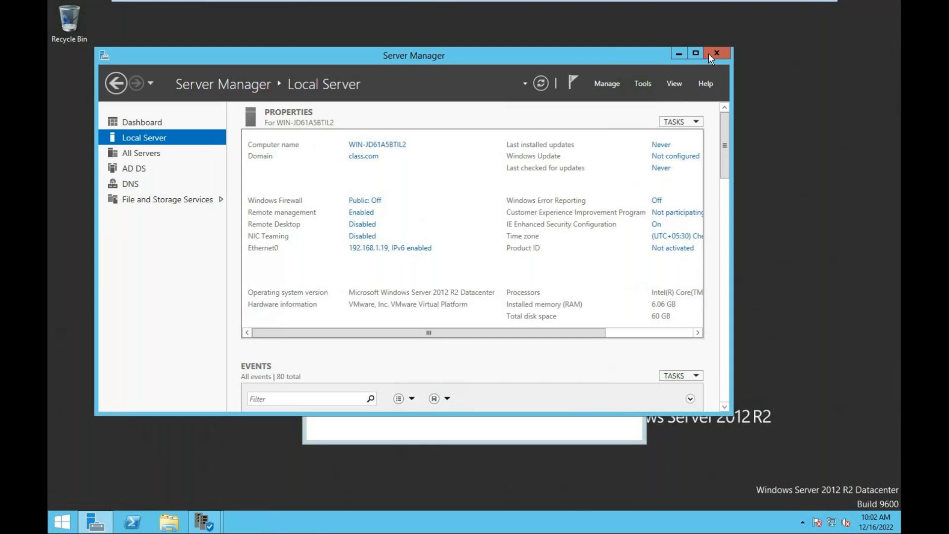
left_click(712, 53)
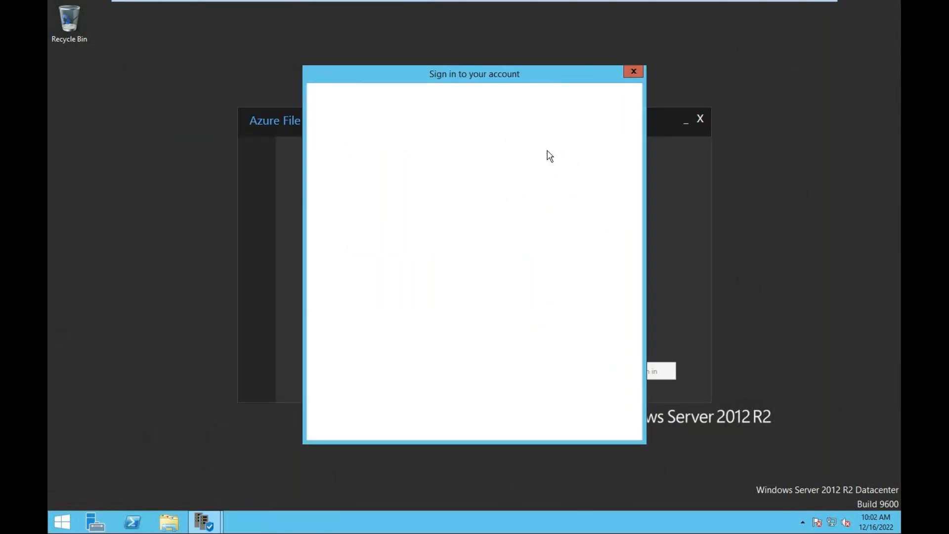
Add login.microsoftonline.com to Trusted sites and retry sign-in until Microsoft's prompt appears
left_click(634, 71)
left_click(639, 371)
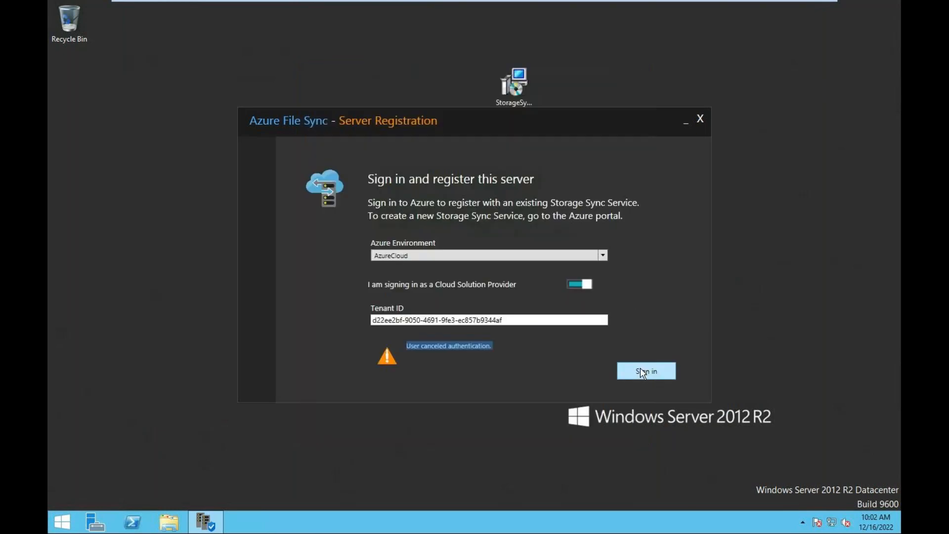
left_click(572, 270)
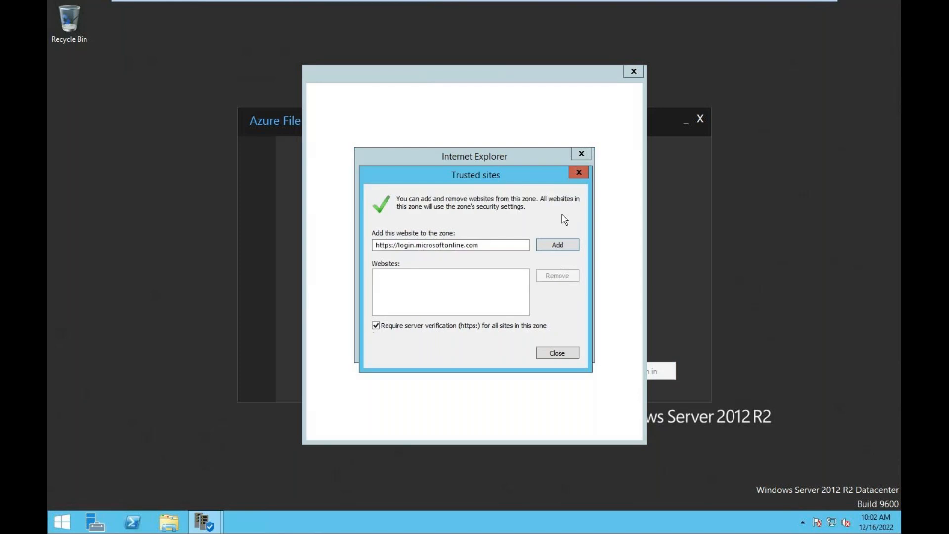
left_click(562, 245)
left_click(558, 352)
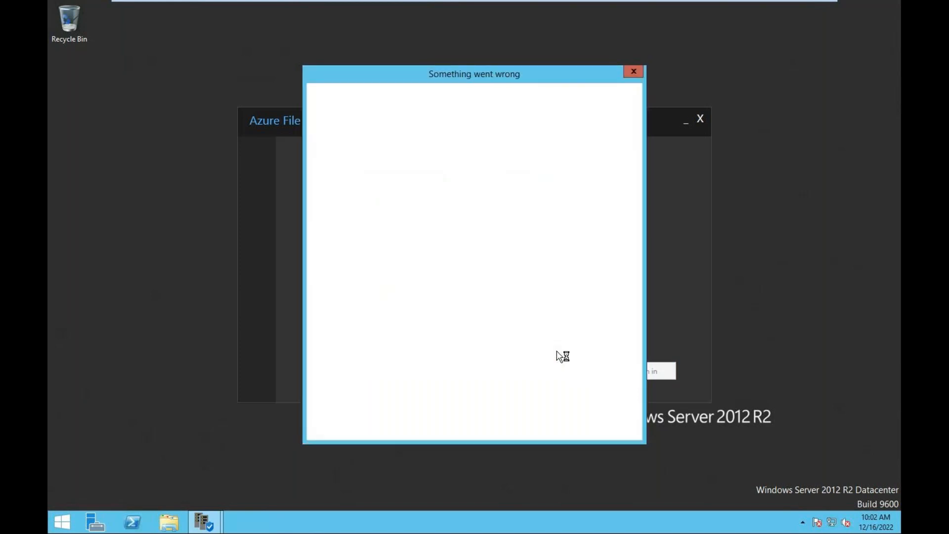
left_click(462, 332)
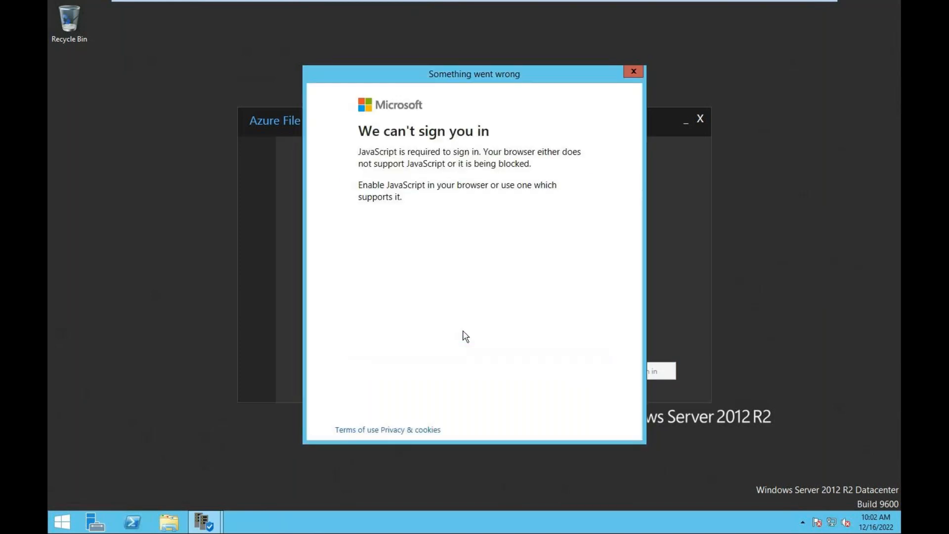
left_click(633, 73)
left_click(650, 372)
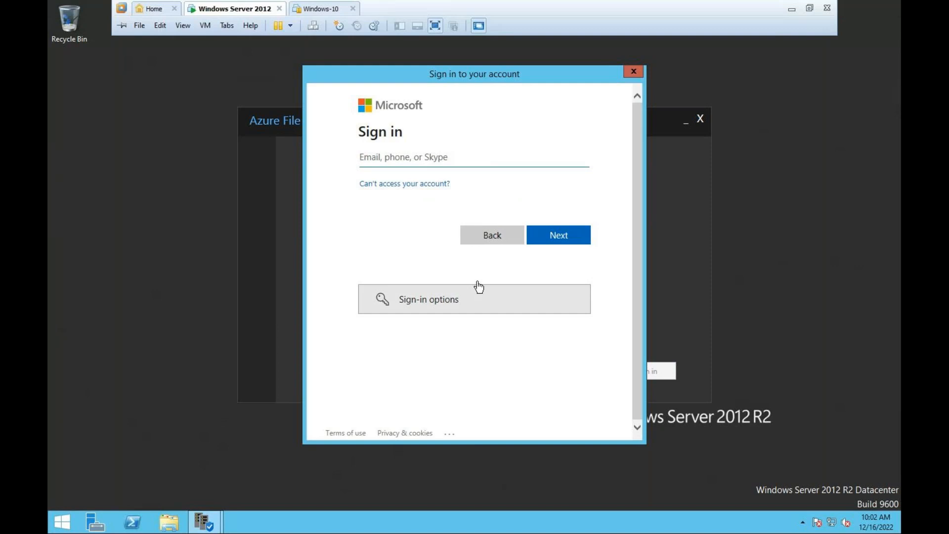
left_click(794, 10)
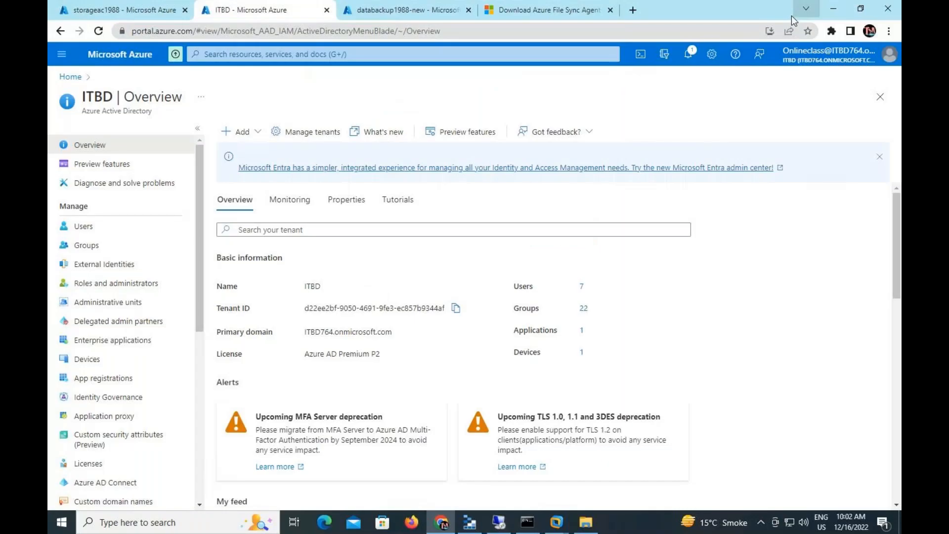
Copy the signed-in account's e-mail address from the portal's My Account page
left_click(859, 55)
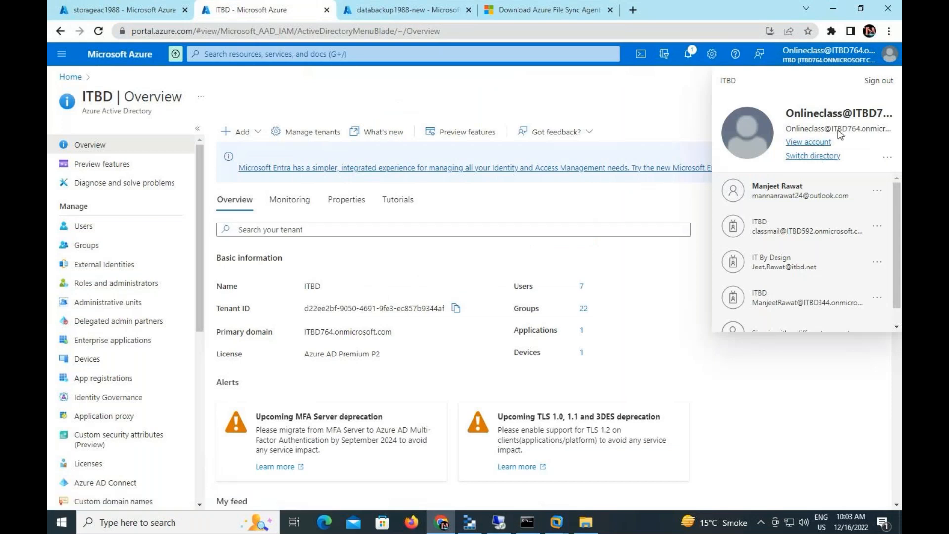
left_click(810, 142)
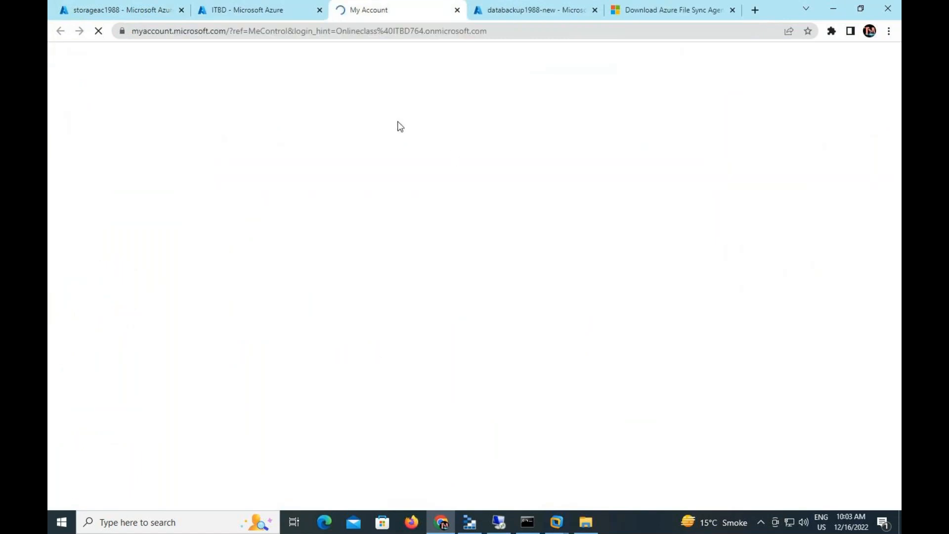
left_click(275, 16)
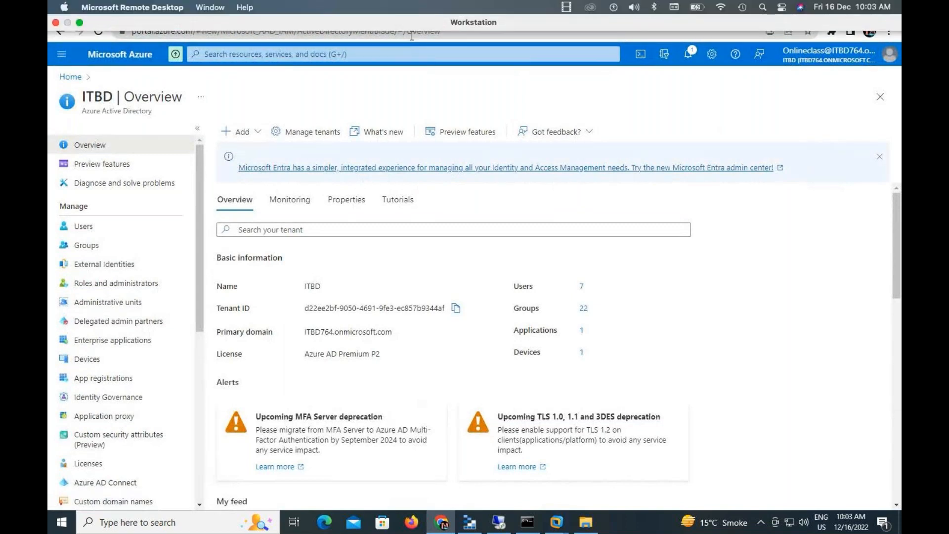
left_click(391, 16)
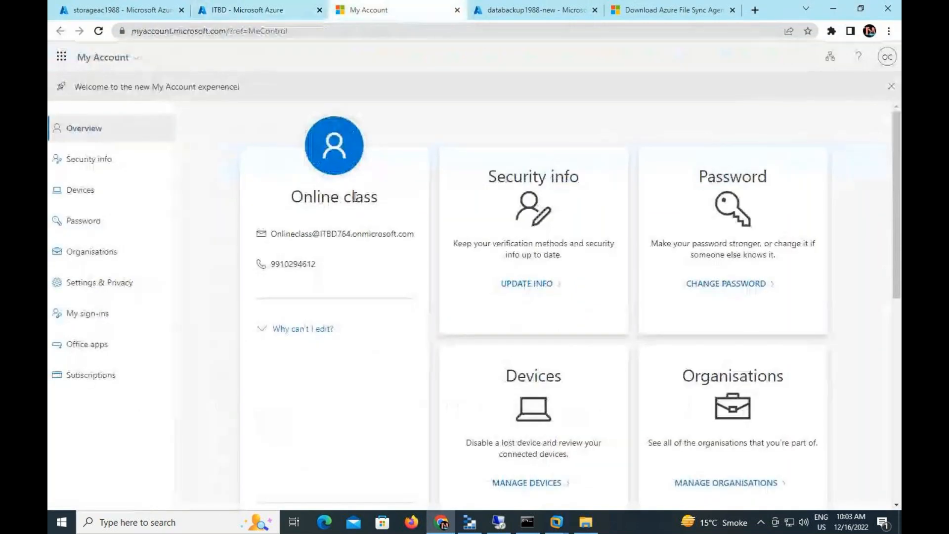
left_click_drag(416, 237, 273, 234)
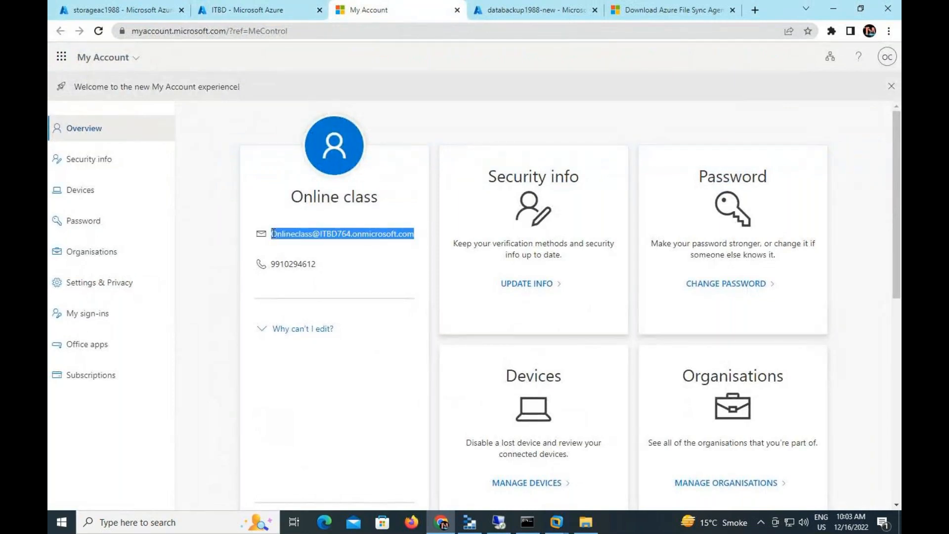
right_click(307, 235)
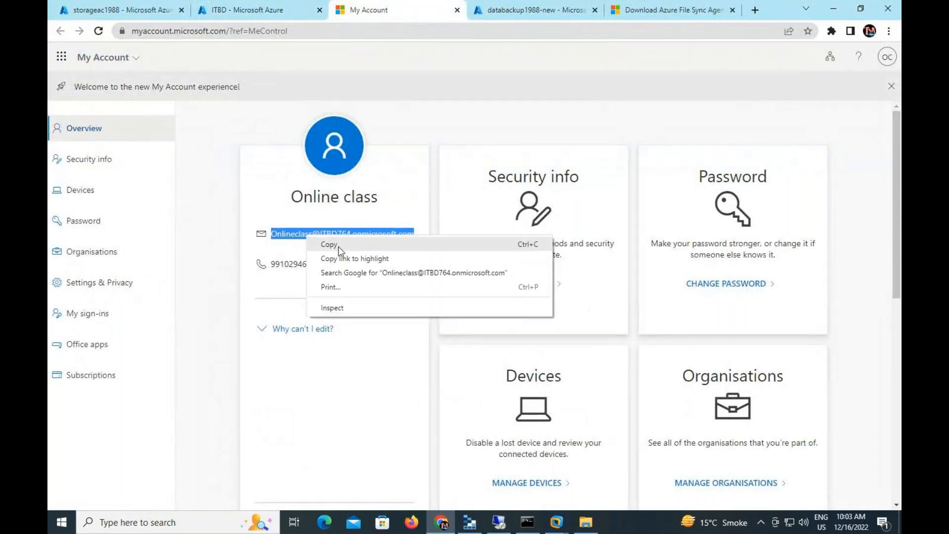
left_click(338, 246)
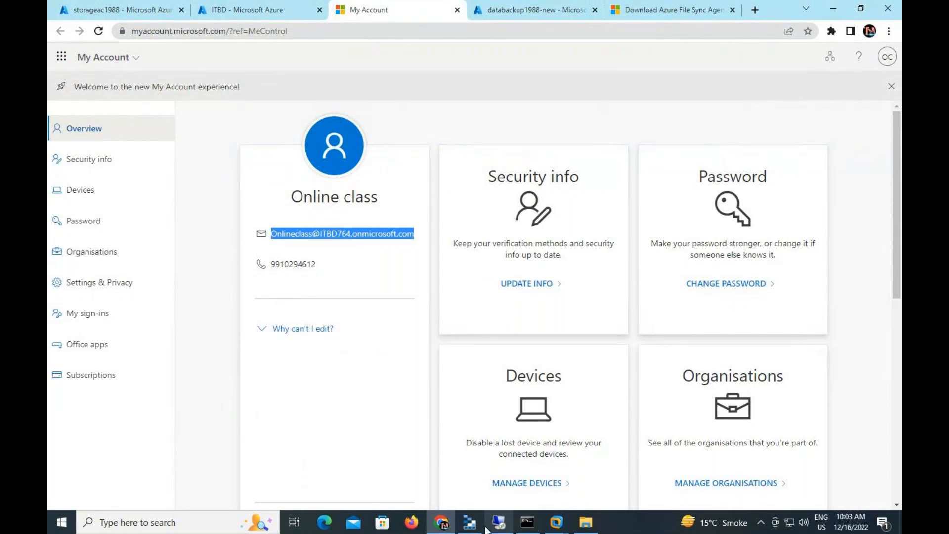
Sign in to Server Registration with the pasted account e-mail and the account password
mouse_move(530, 523)
left_click(545, 430)
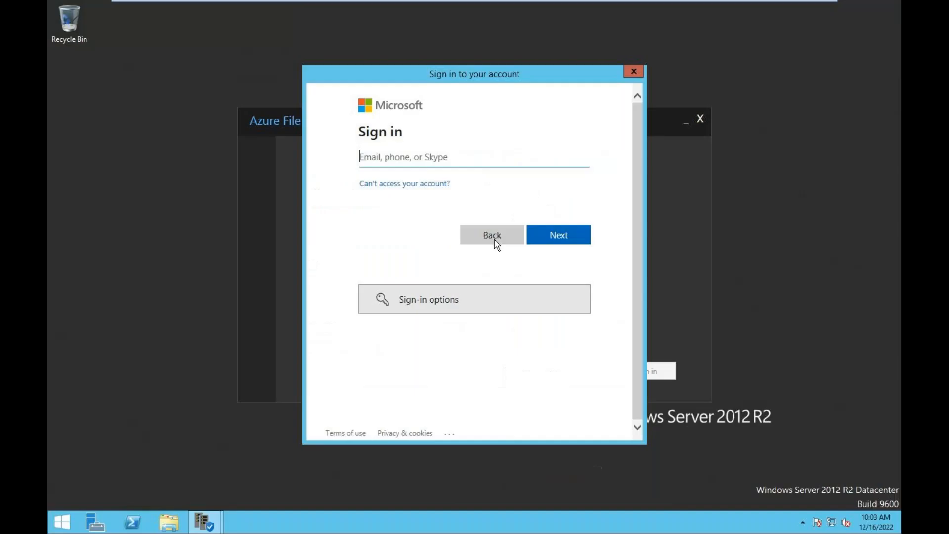
key("ctrl+v")
left_click(572, 237)
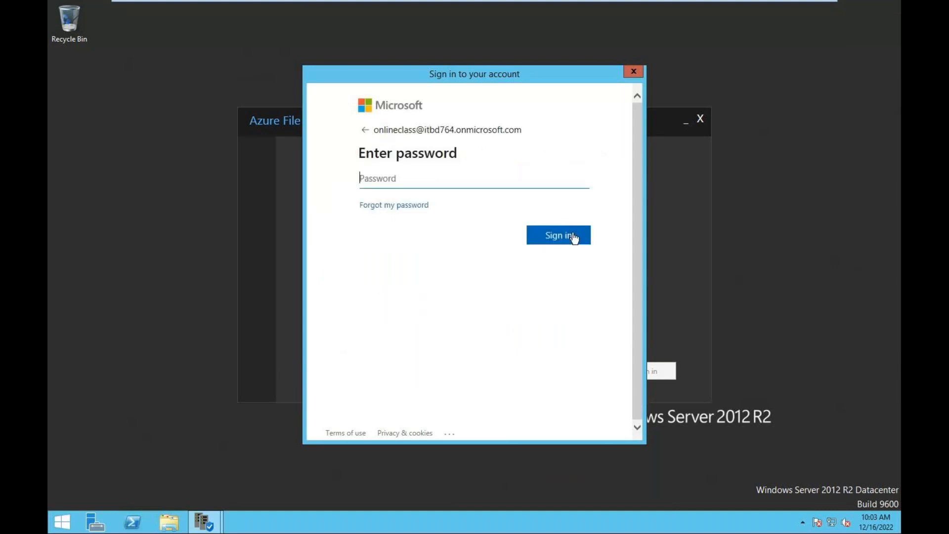
type("•")
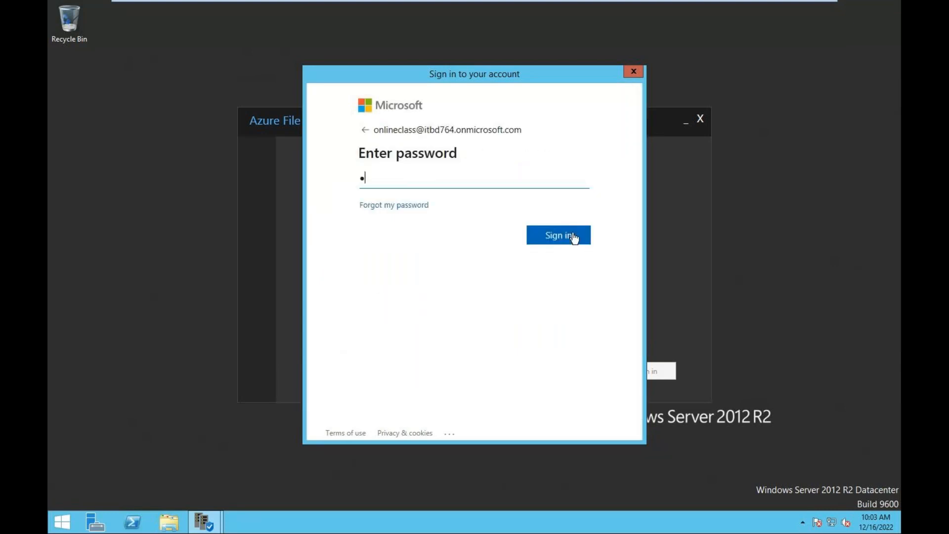
type("•••••••••")
left_click(576, 241)
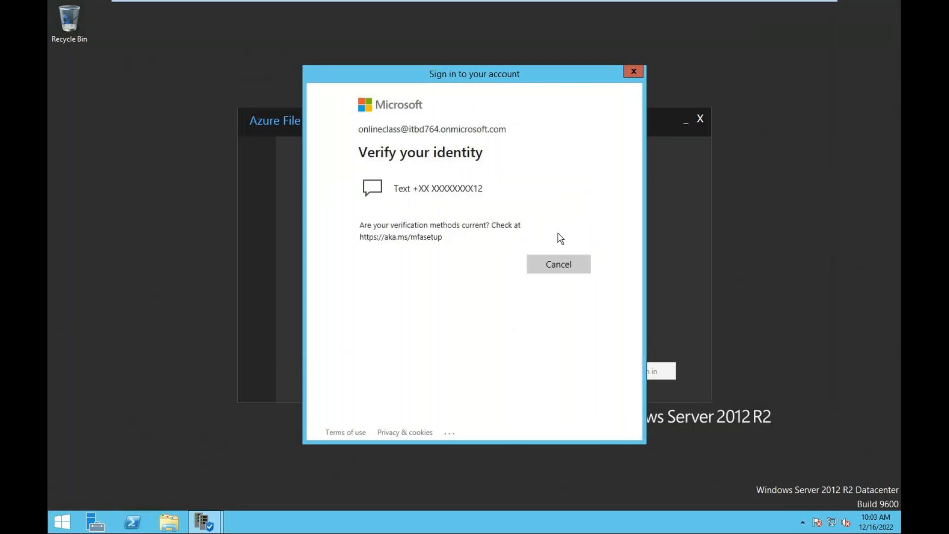
Verify by text message, entering the received verification code
left_click(447, 184)
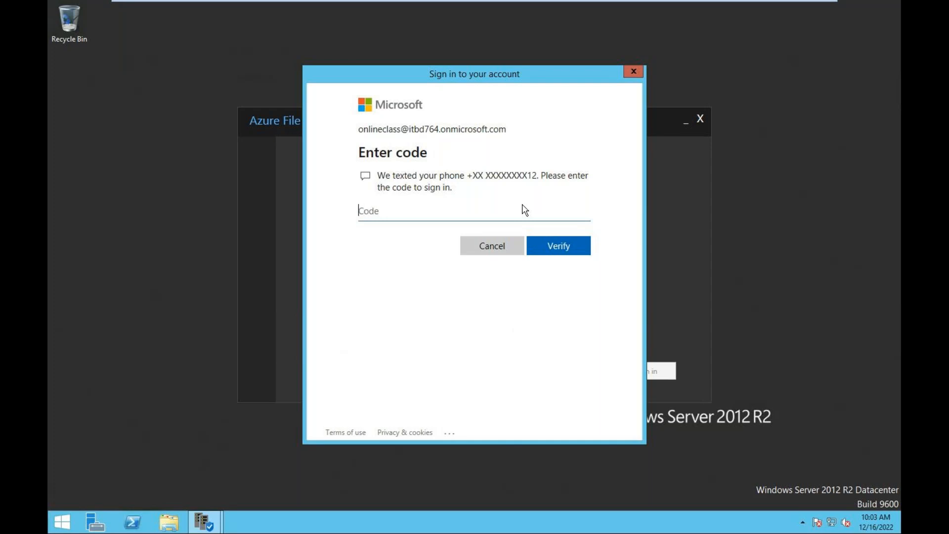
left_click(570, 245)
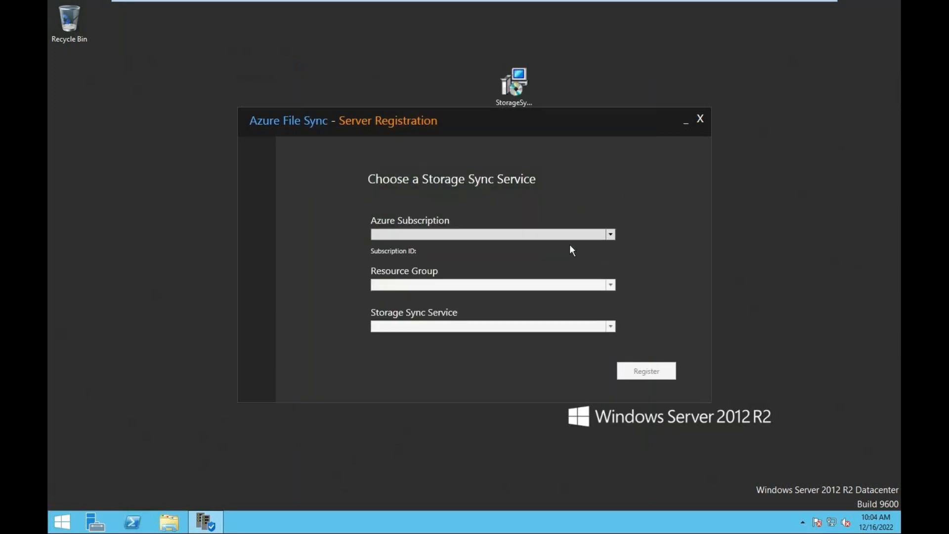
Register the server with Storage Sync Service databackup1988-new in azure-admin, Free Trial subscription
left_click(479, 236)
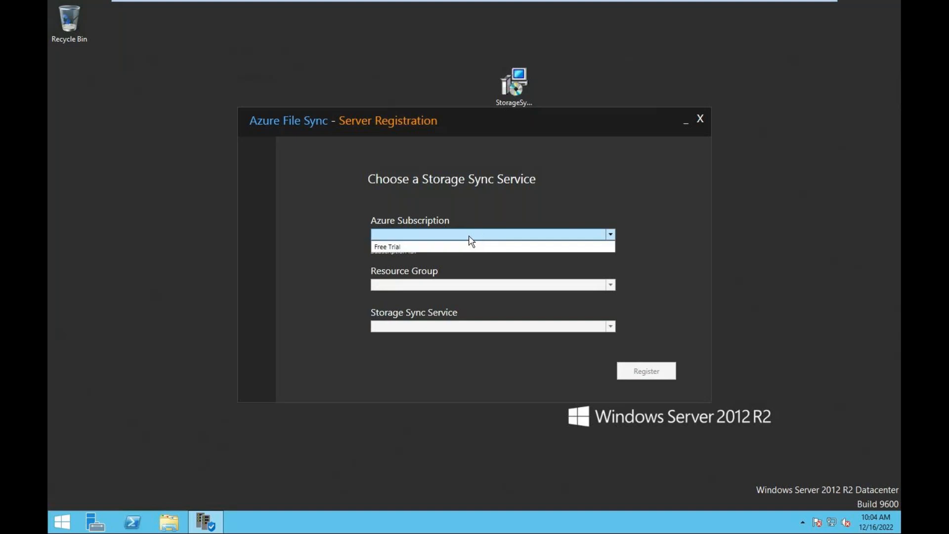
left_click(407, 246)
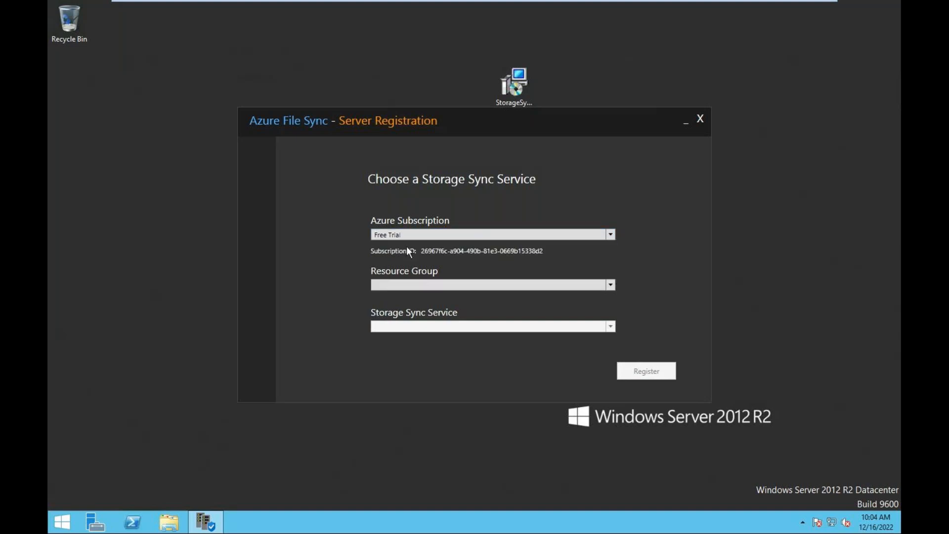
left_click(454, 286)
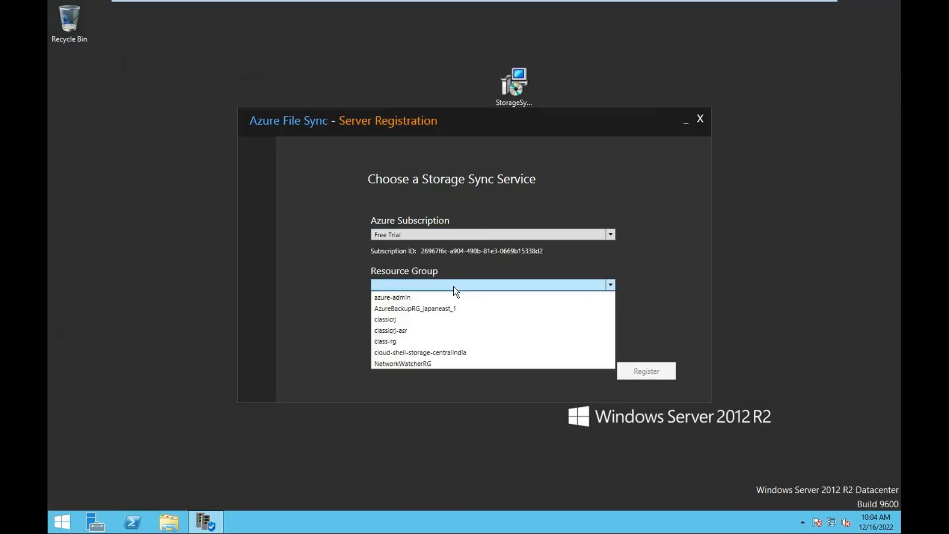
left_click(390, 297)
left_click(453, 327)
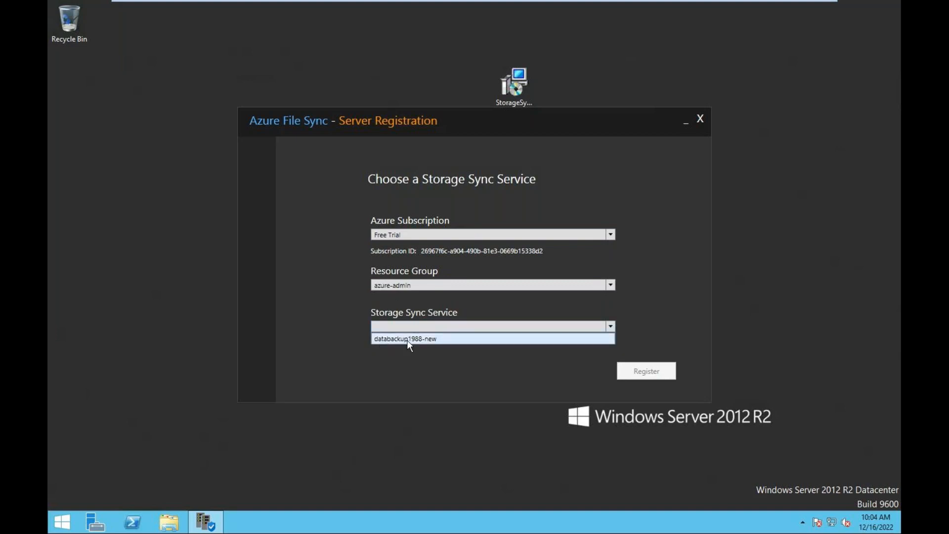
left_click(432, 340)
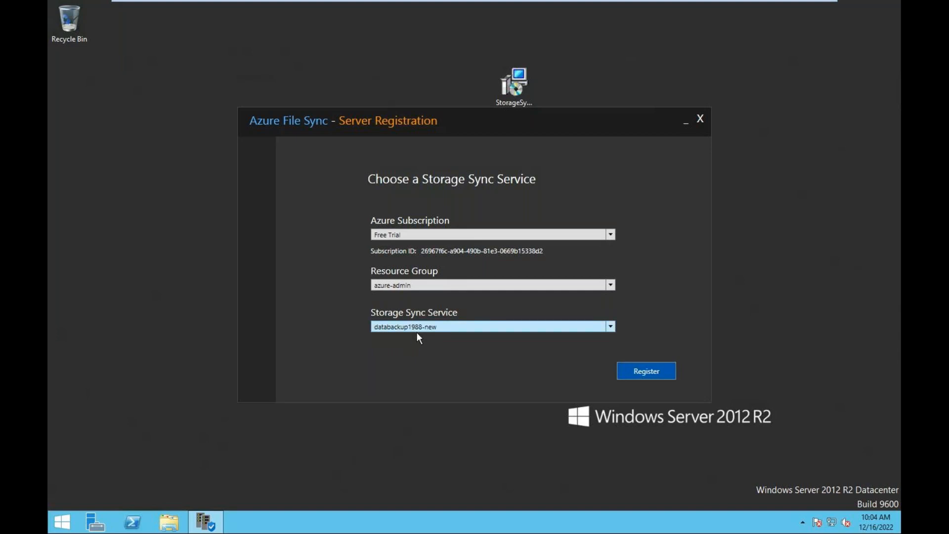
left_click(644, 370)
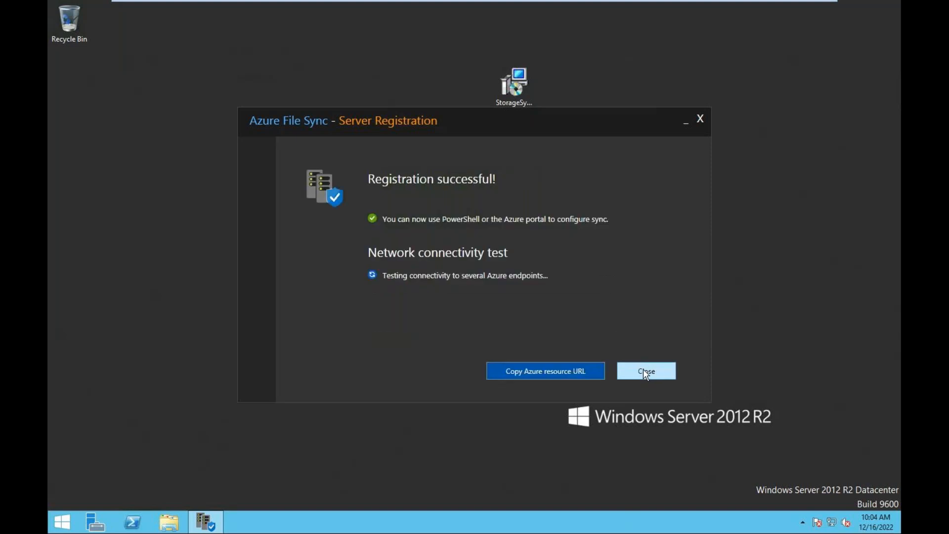
Close the registration window and browse to the empty E:\share folder on New Volume (E:)
left_click(645, 372)
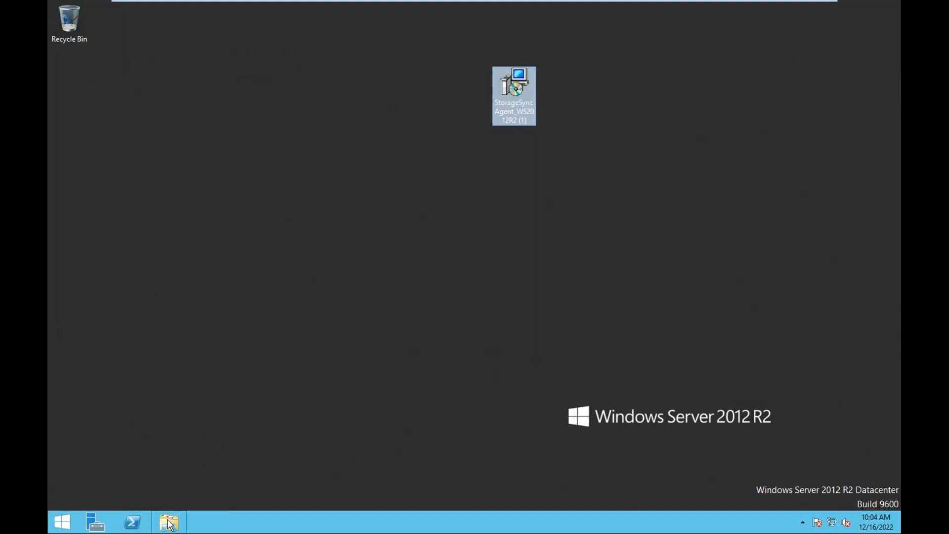
left_click(180, 497)
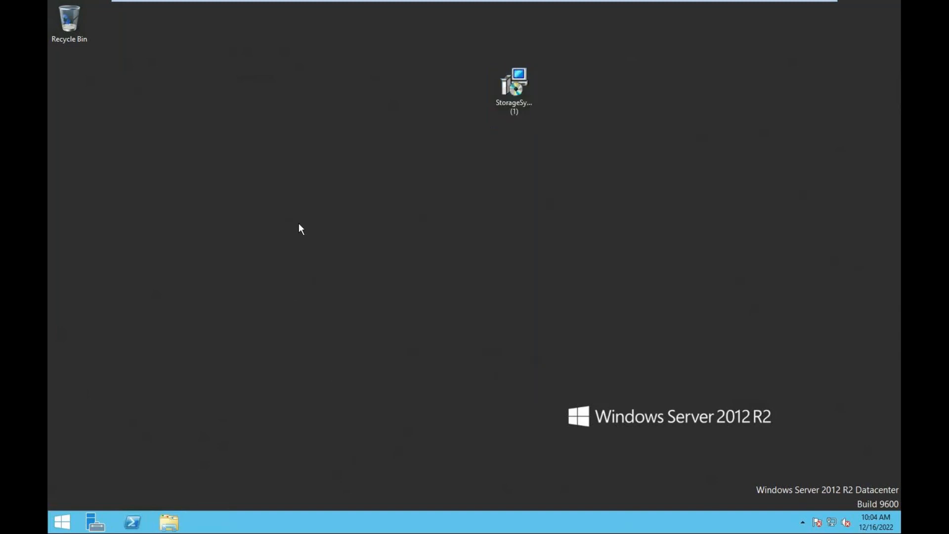
key("super+e")
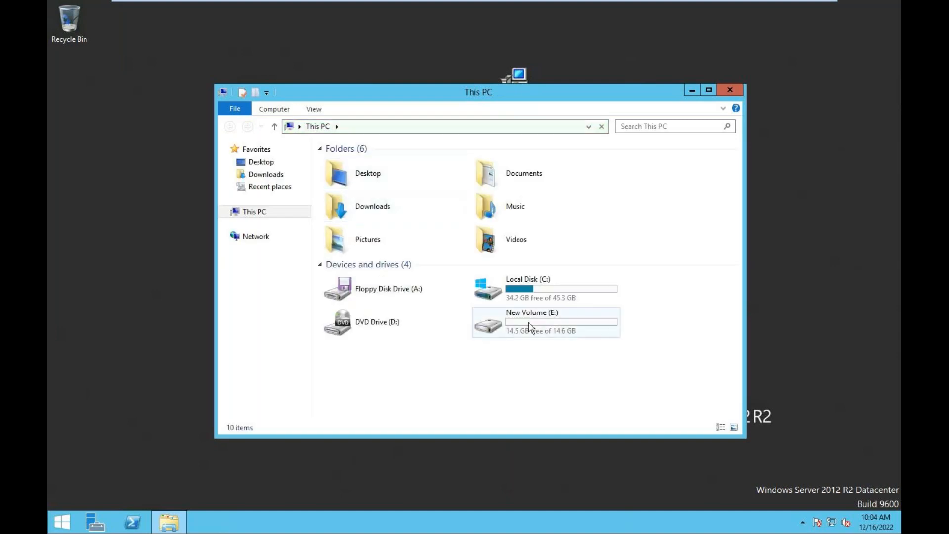
double_click(534, 321)
left_click(345, 169)
double_click(344, 164)
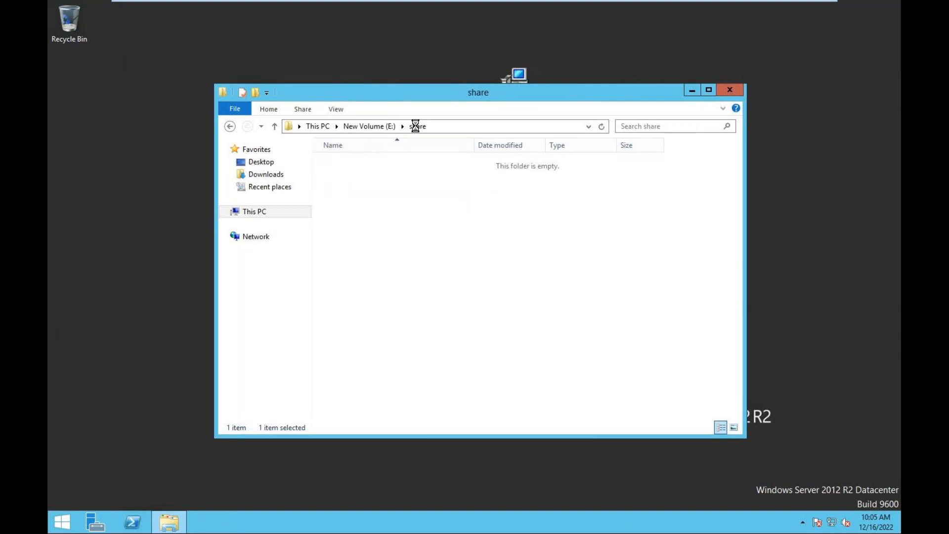
left_click(450, 126)
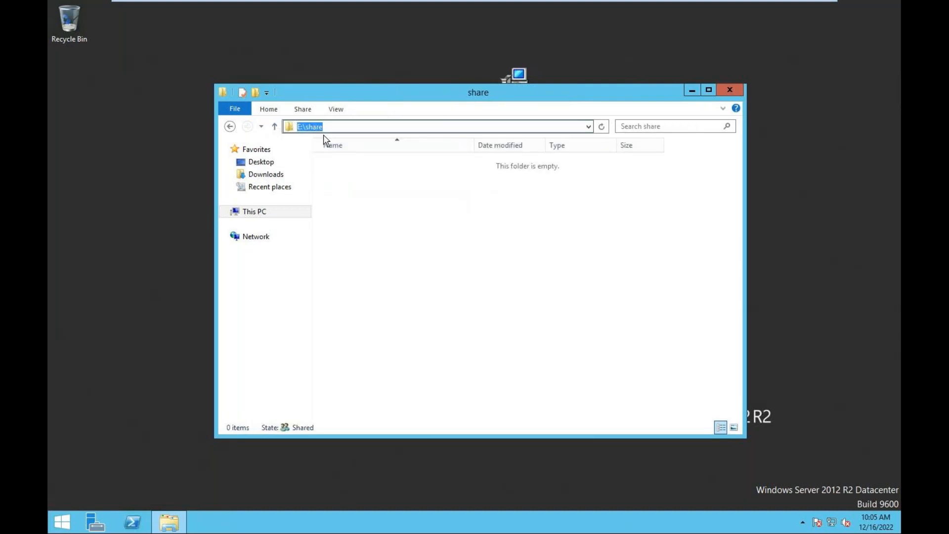
On databackup1988-new, confirm the server shows Online under Registered servers, then return to Sync groups
mouse_move(488, 1)
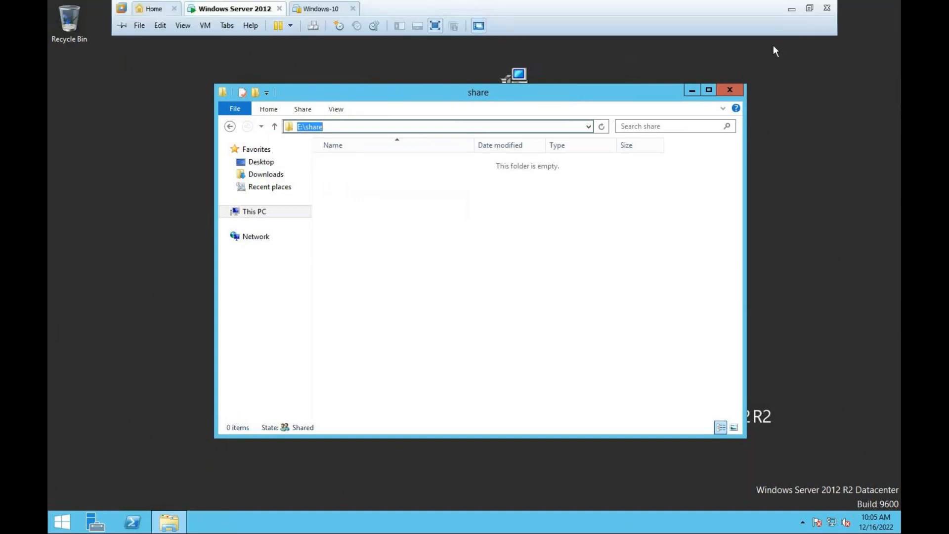
left_click(791, 8)
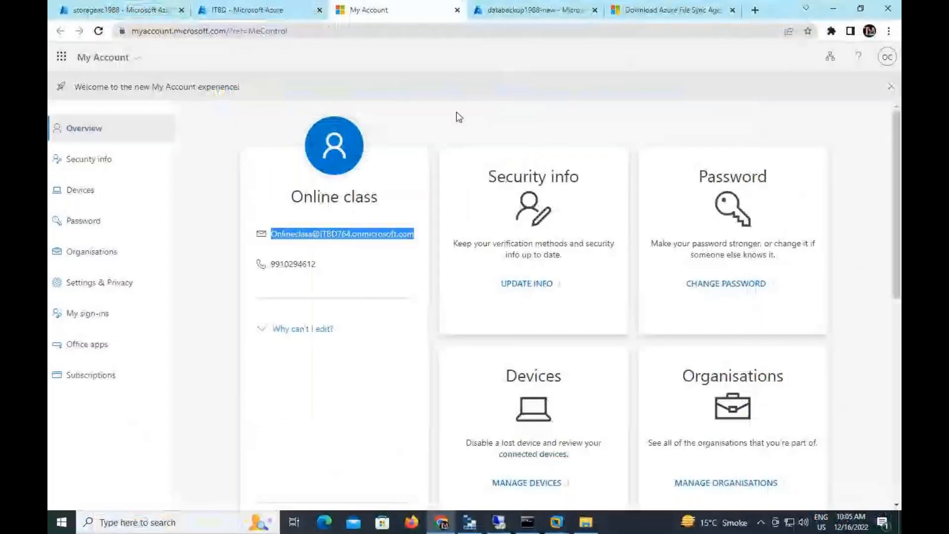
left_click(536, 9)
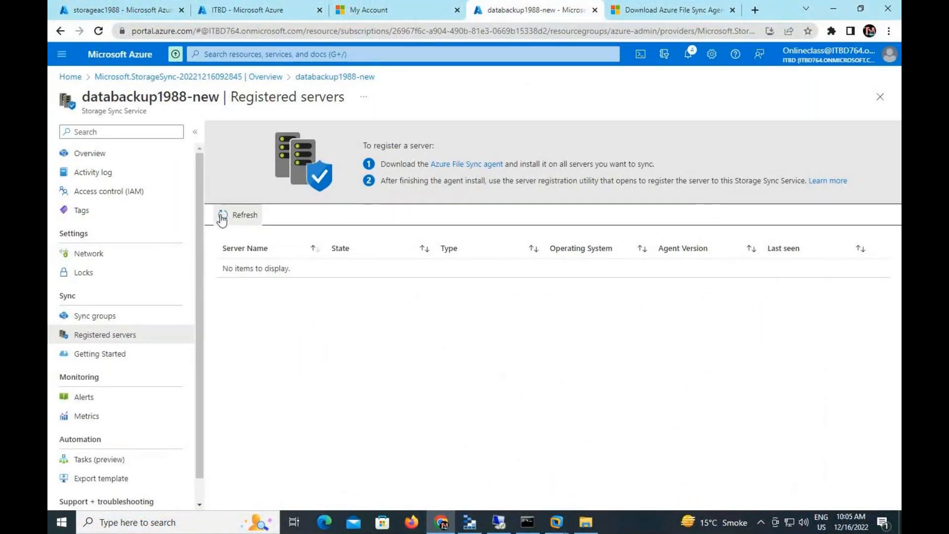
left_click(106, 317)
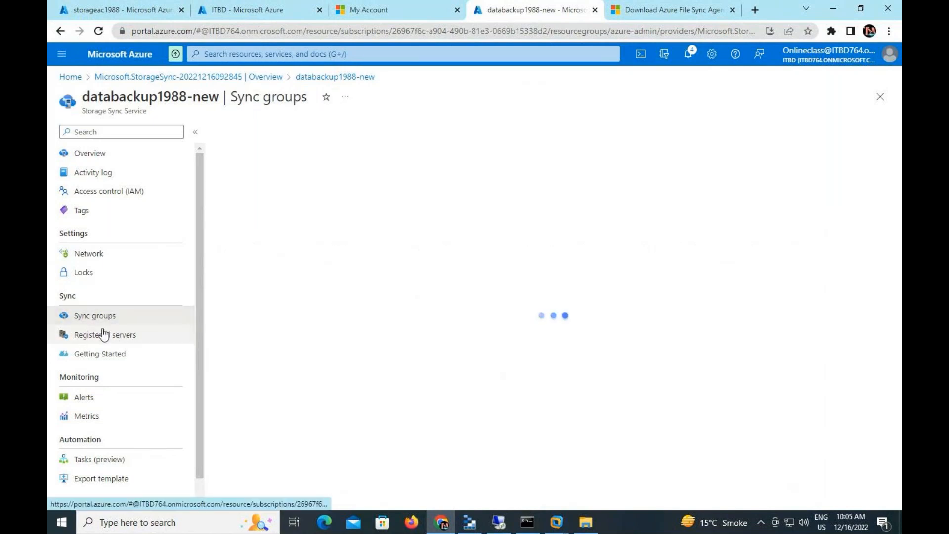
left_click(103, 335)
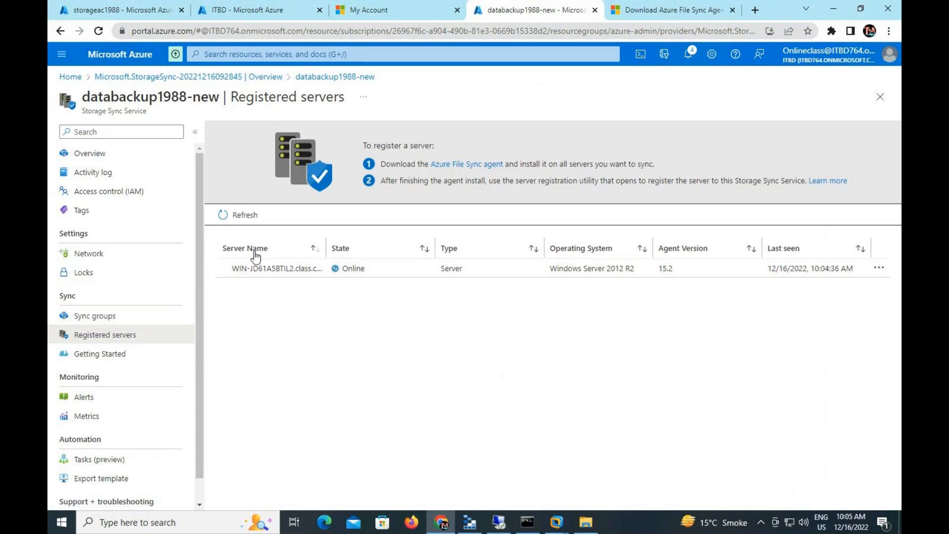
left_click(90, 314)
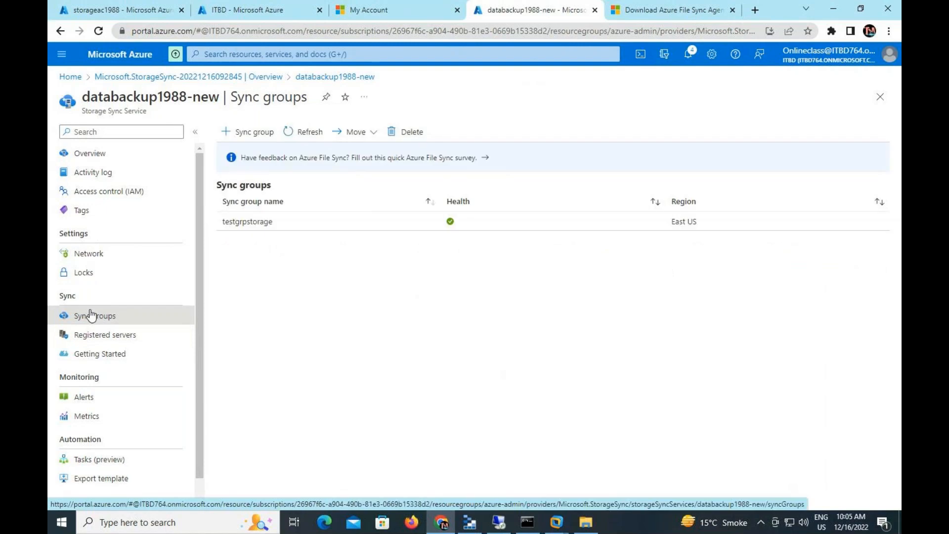
Add a server endpoint to testgrpstorage for WIN-JD61A5BTIL2.class.com with path E:\share
left_click(244, 227)
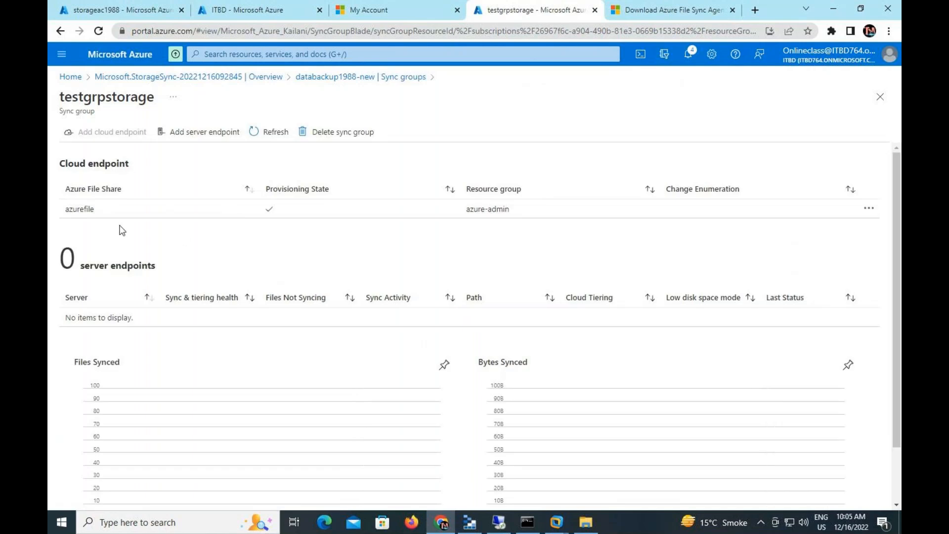
left_click(207, 138)
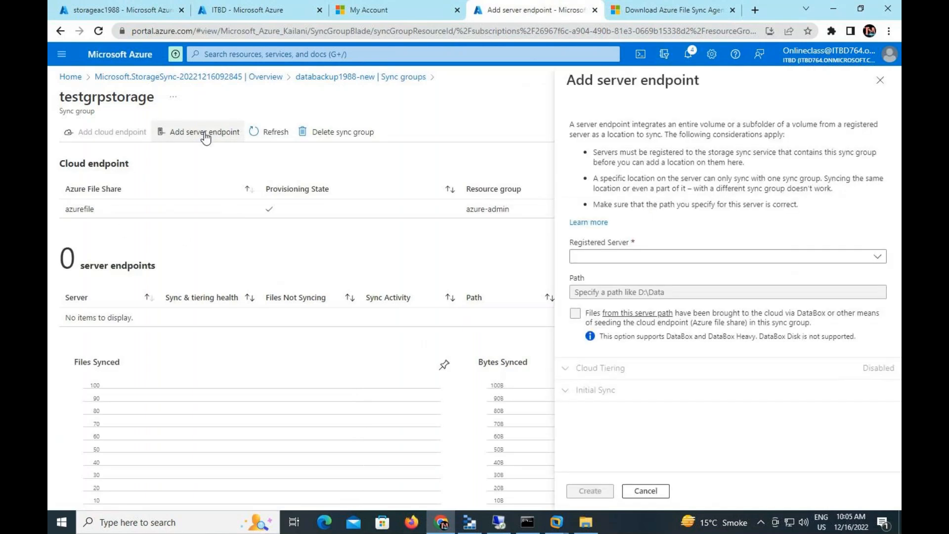
left_click(612, 260)
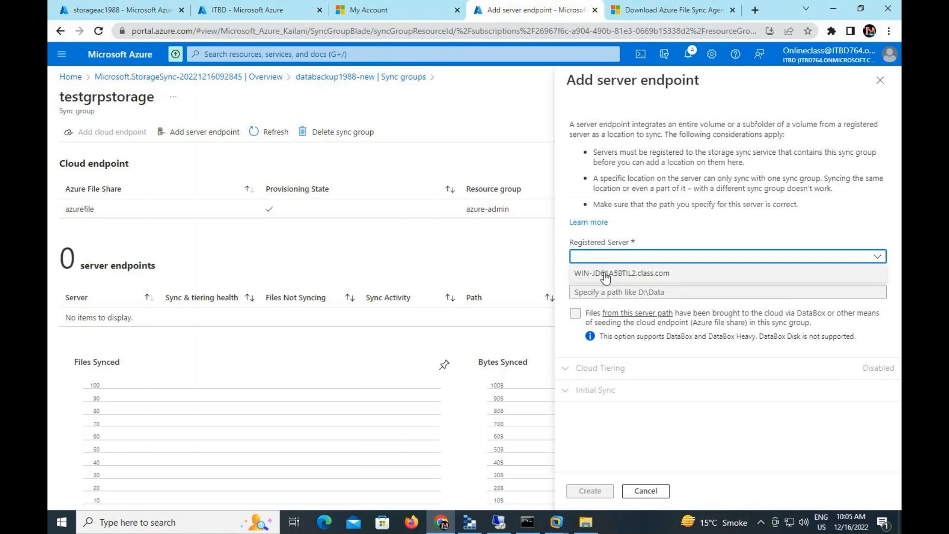
left_click(604, 273)
left_click(597, 292)
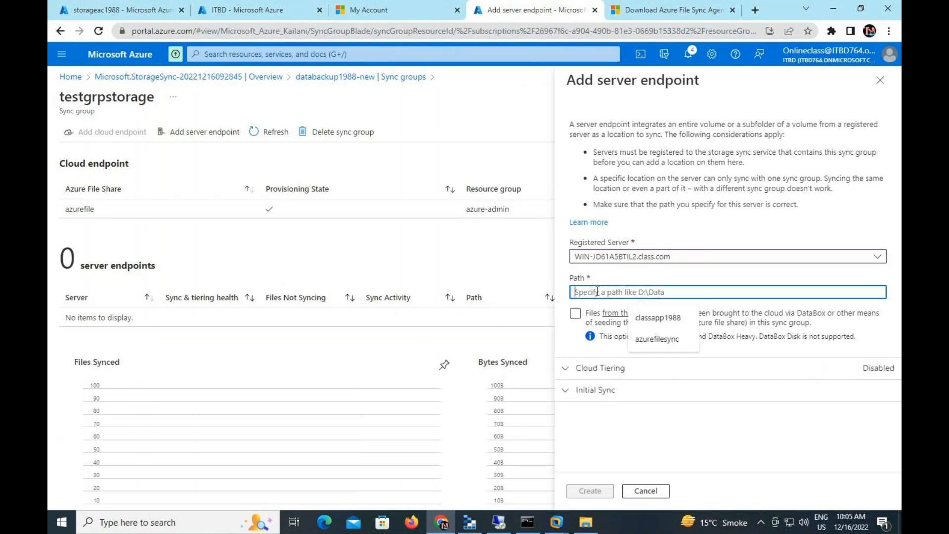
type("E")
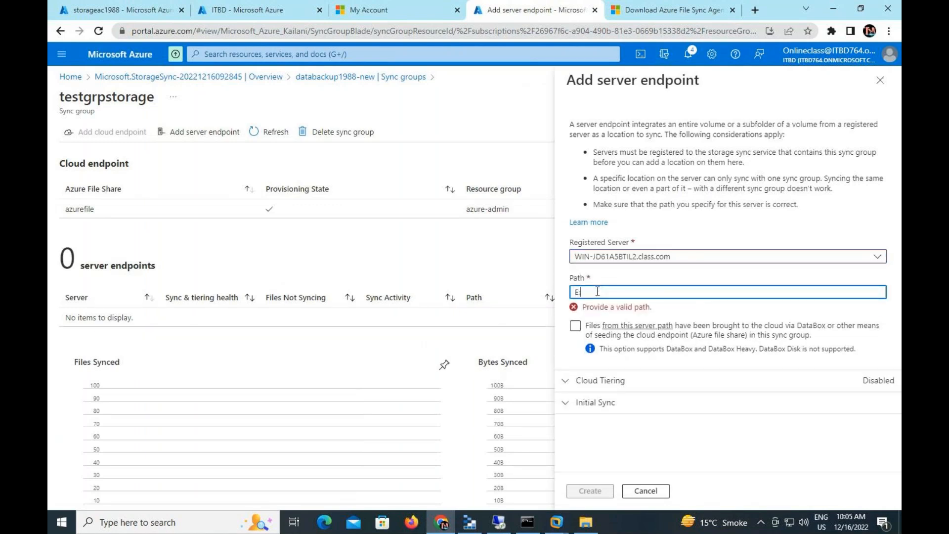
type(":\\share")
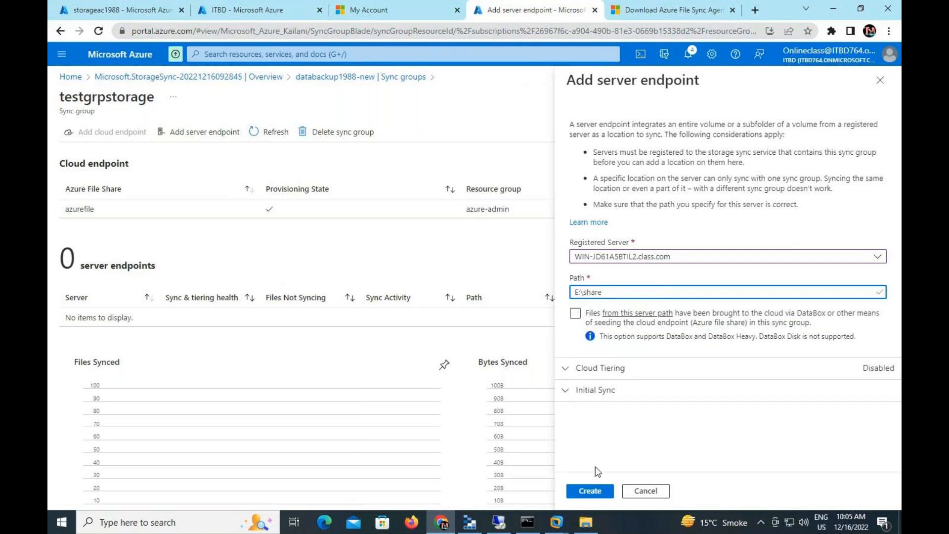
left_click(590, 491)
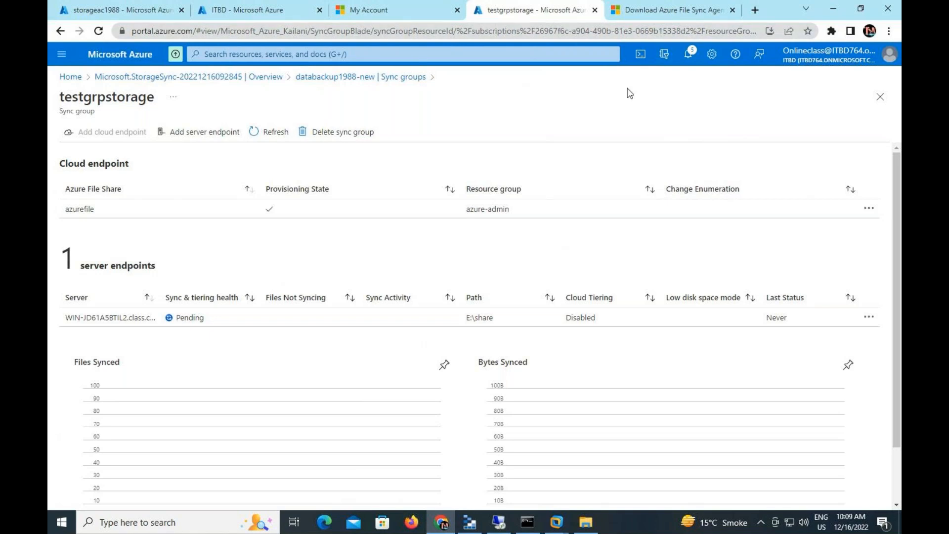
Check notifications, then view the azurefile share on storageac1988, holding only .SystemShareInformation
left_click(690, 57)
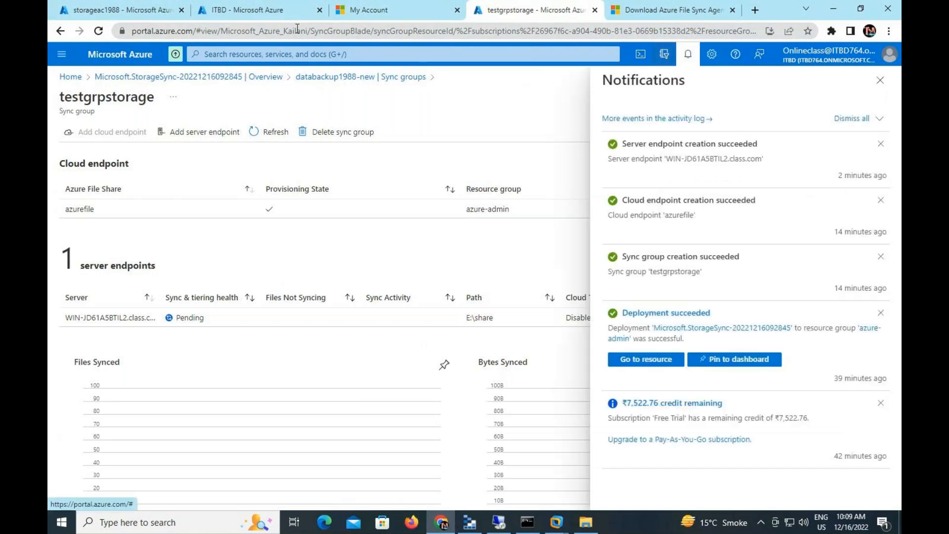
left_click(126, 12)
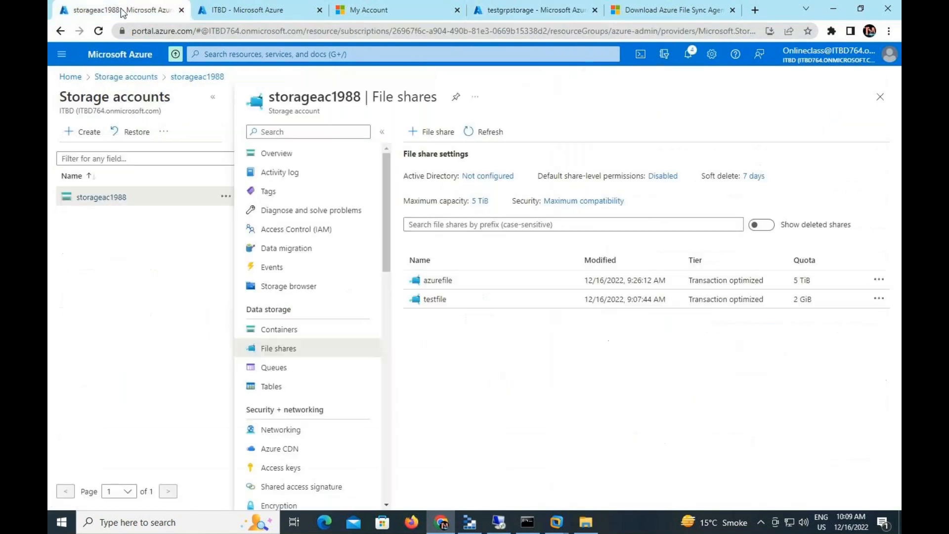
left_click(444, 279)
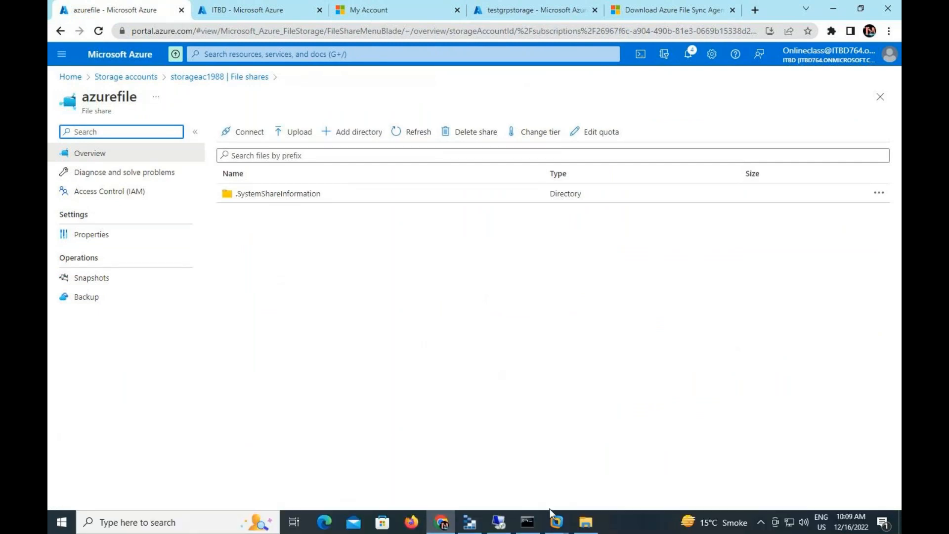
left_click(586, 523)
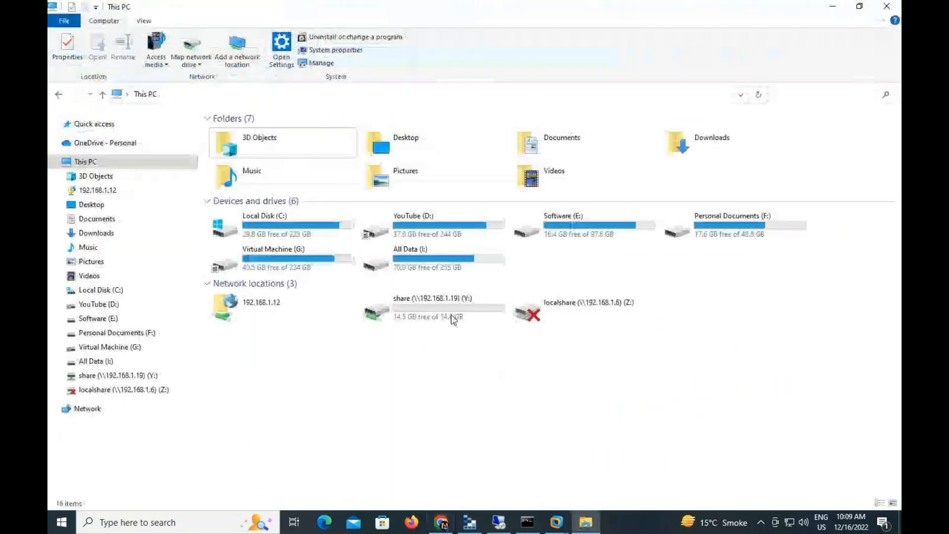
Create a folder named testdata on the mapped share (Y:) drive
double_click(425, 311)
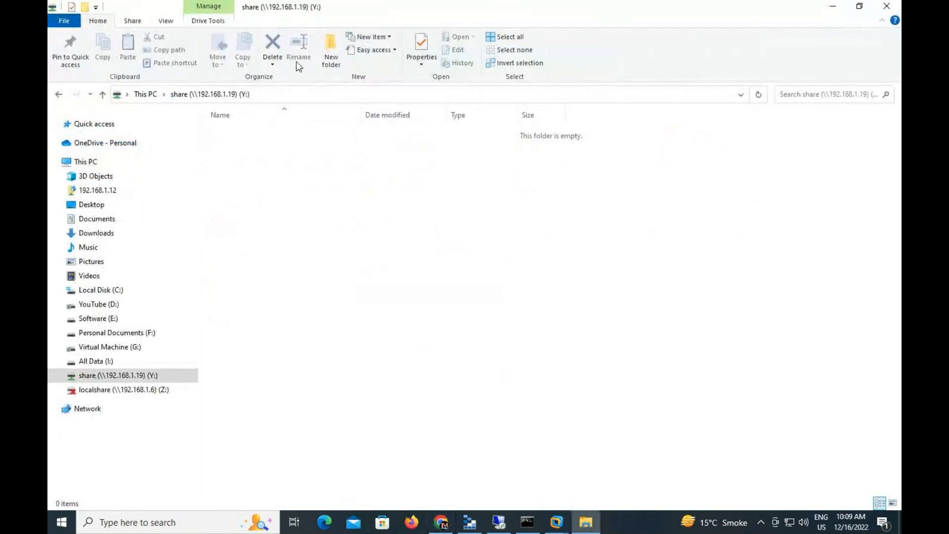
left_click(328, 49)
type("testdata")
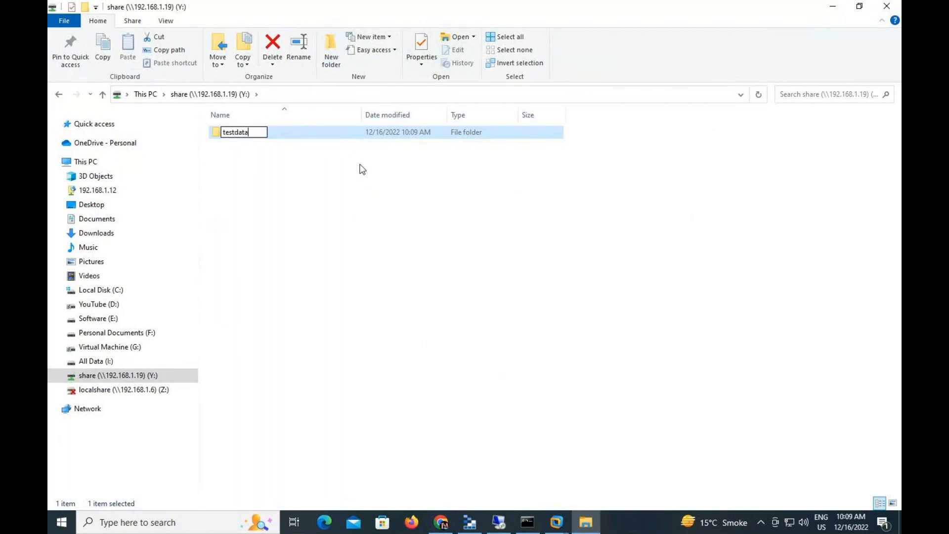
left_click(87, 161)
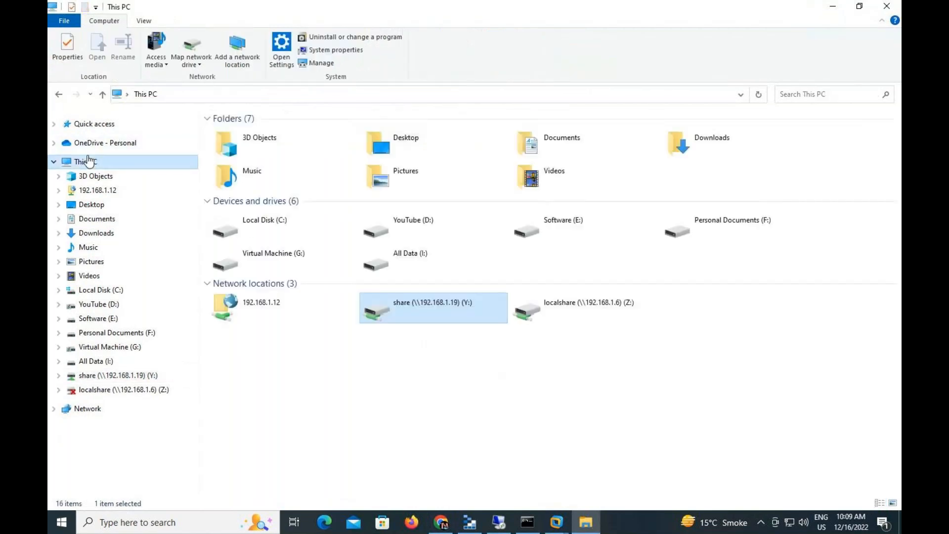
Try the disconnected localshare (Z:) drive and check the network connection status
double_click(566, 300)
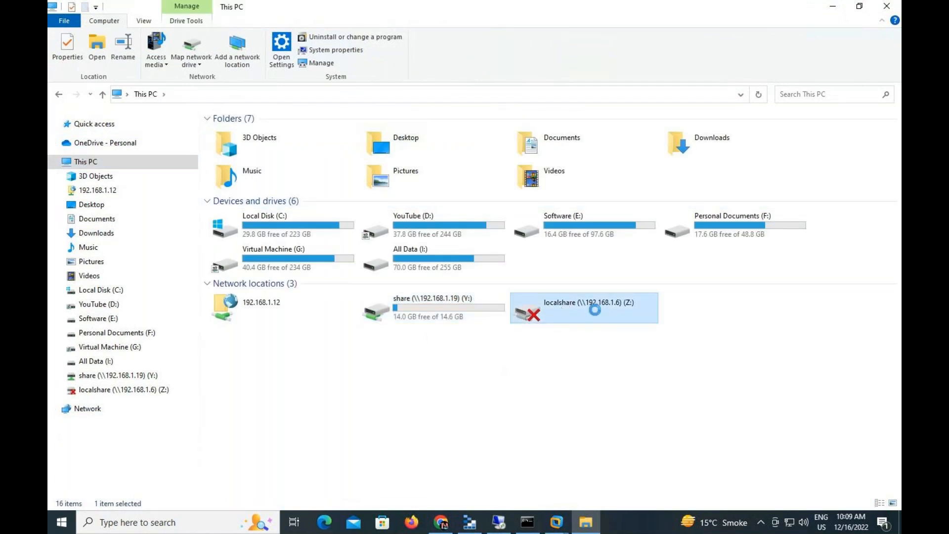
left_click(789, 523)
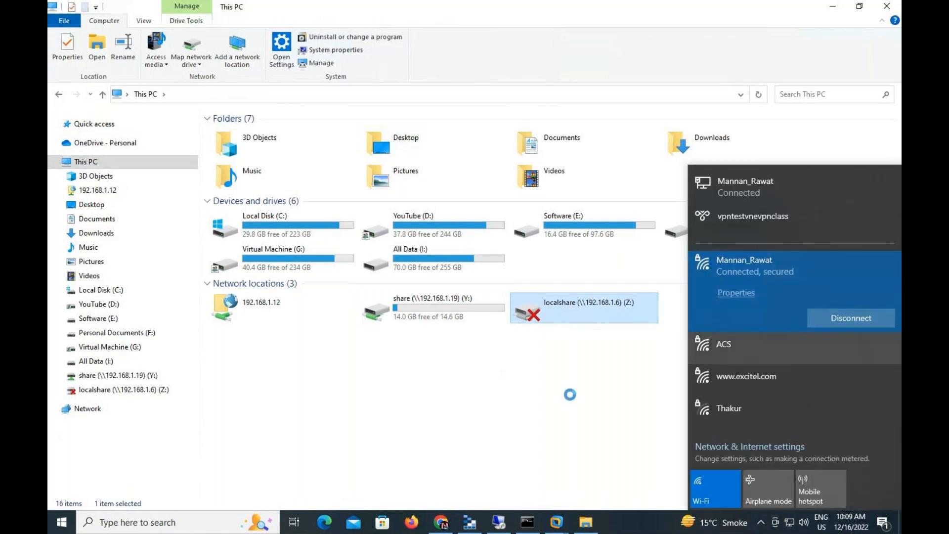
left_click(556, 311)
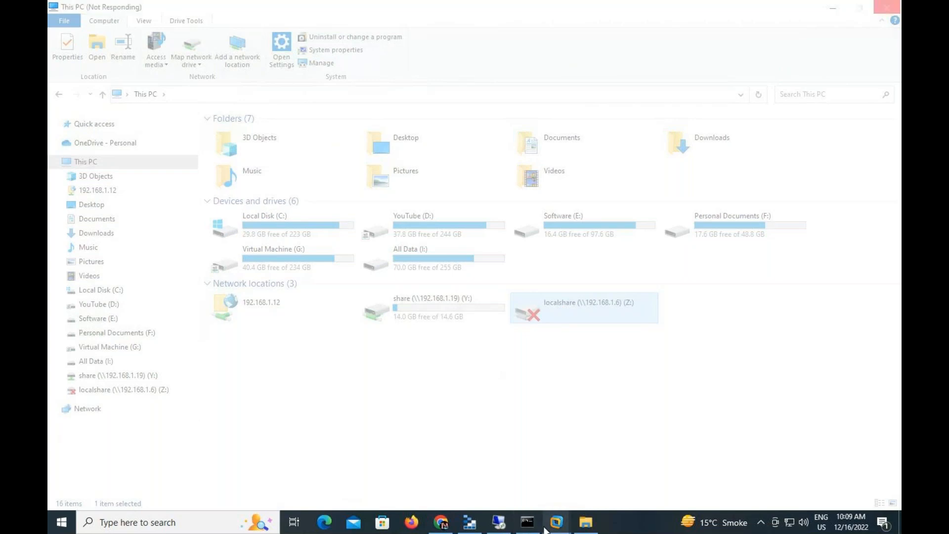
On the server VM, create a 'local data' folder inside E:\share\testdata
mouse_move(560, 525)
left_click(572, 478)
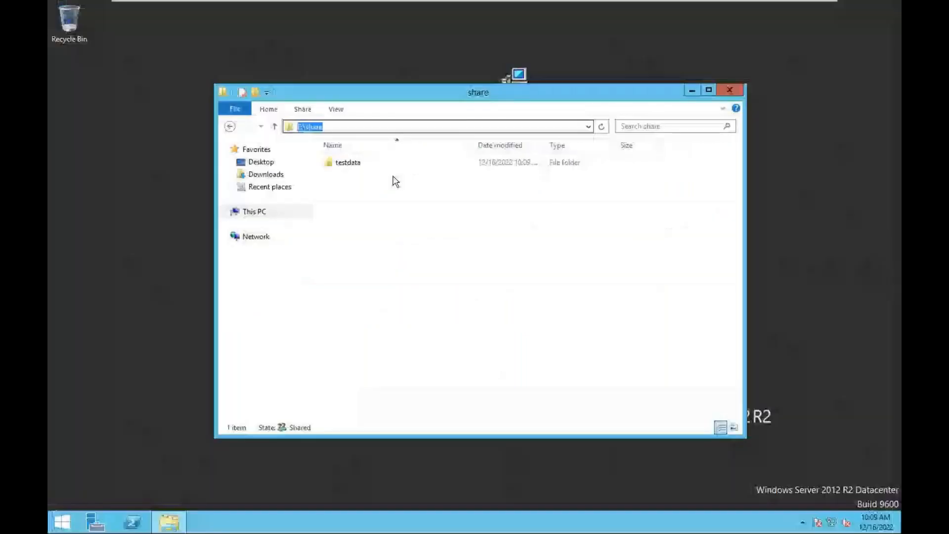
double_click(349, 164)
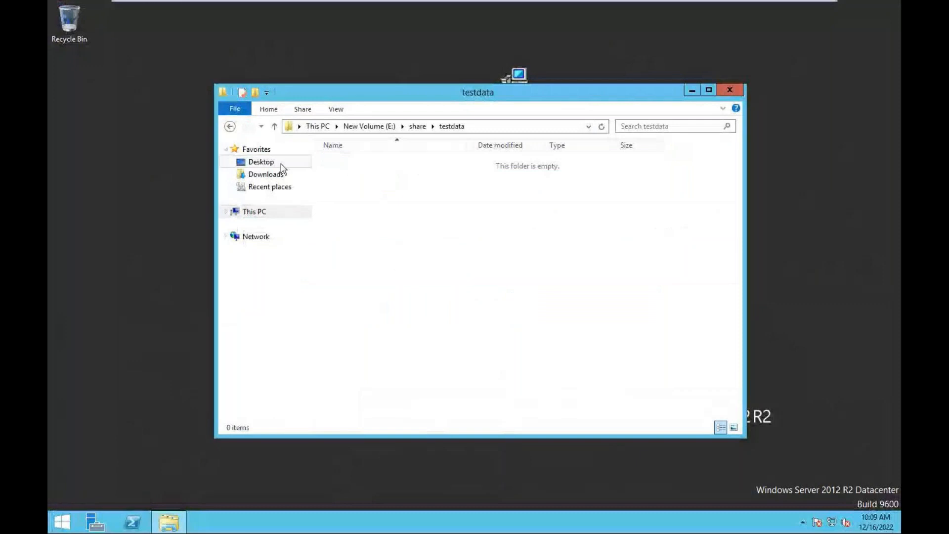
left_click(256, 92)
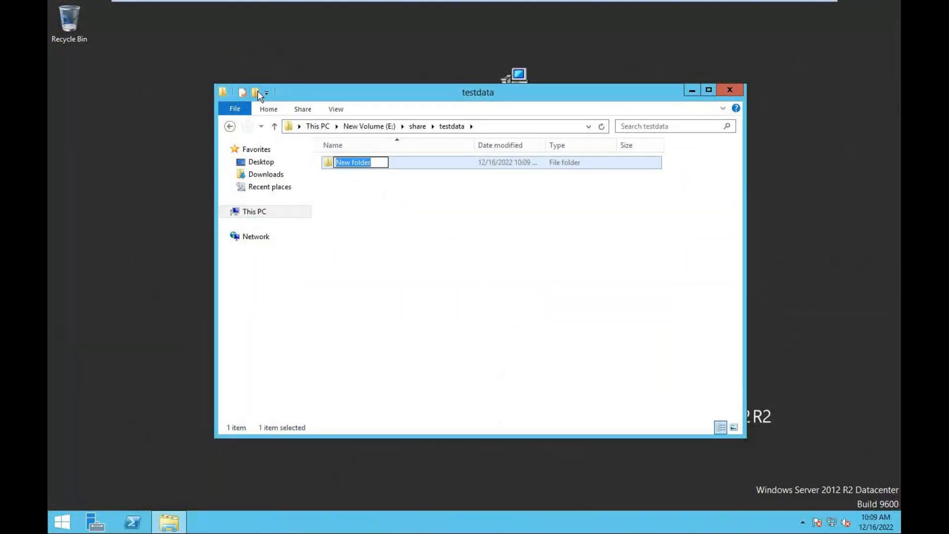
type("lo")
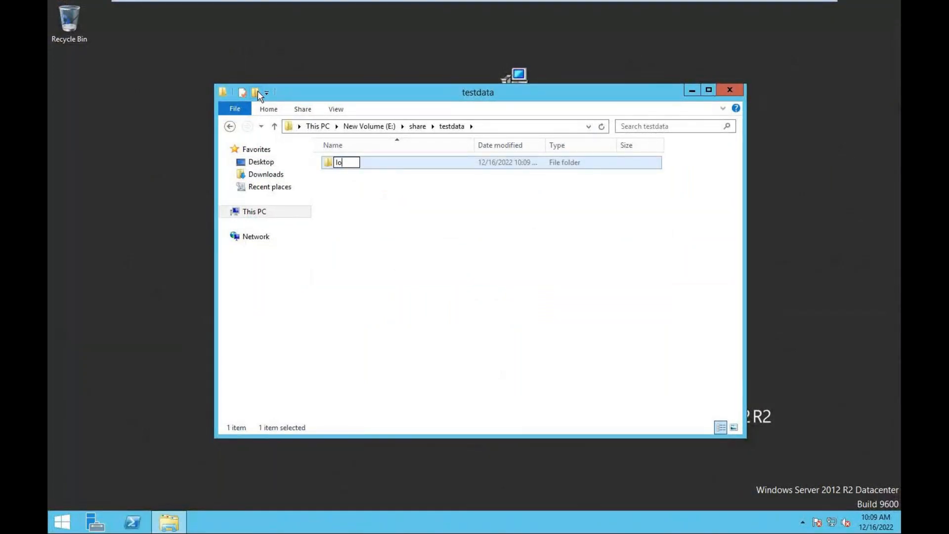
type("cal data")
left_click(345, 171)
double_click(352, 164)
Create test.txt containing 'this is test file', save it, and close Explorer
right_click(380, 230)
mouse_move(436, 364)
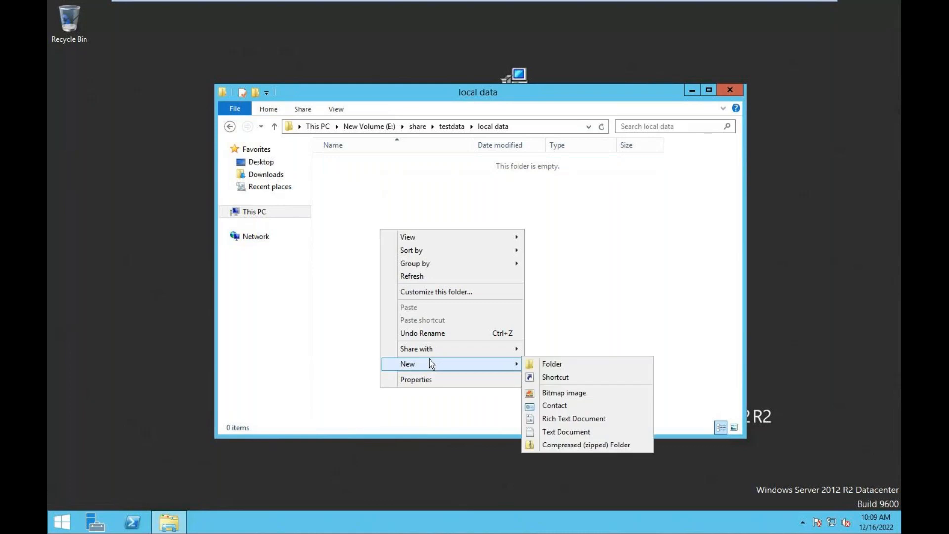
left_click(551, 432)
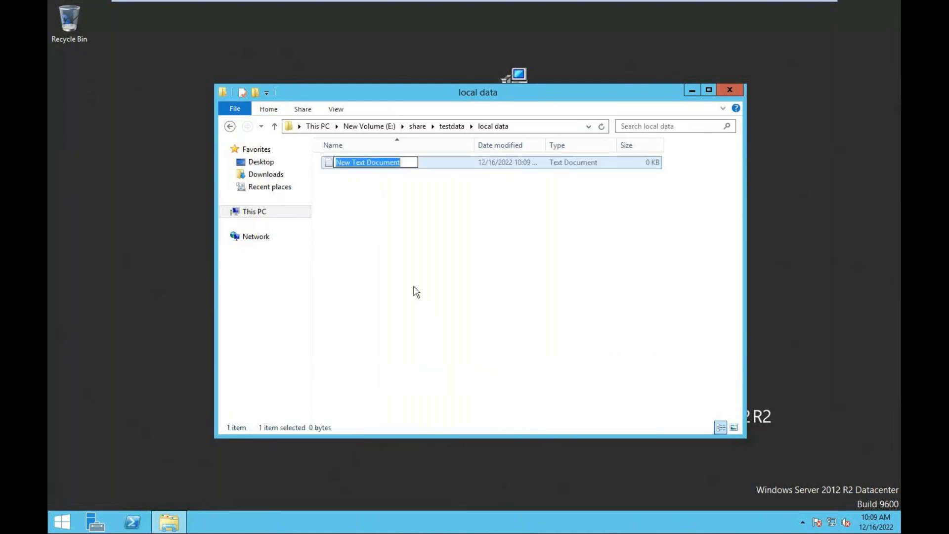
type("test")
key("Return")
key("Return")
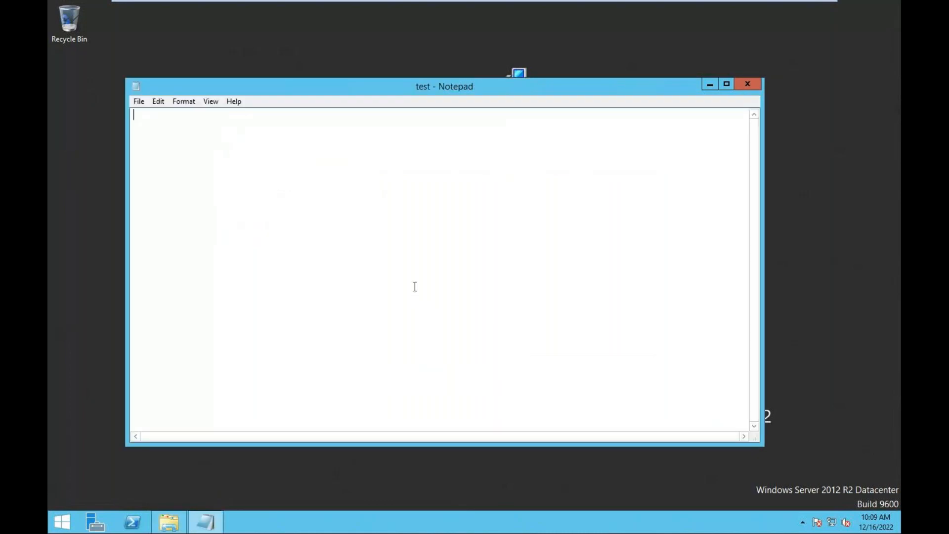
type("this is test file")
left_click(756, 84)
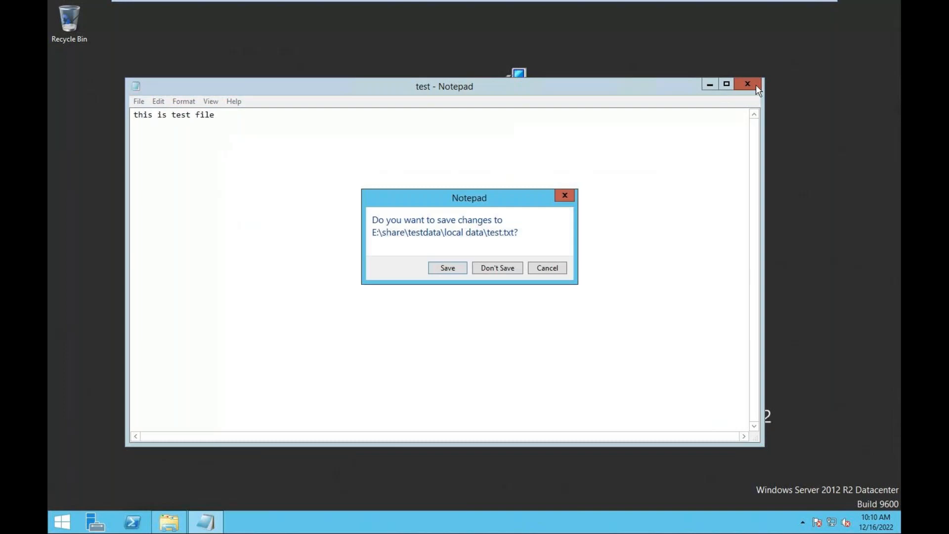
left_click(448, 268)
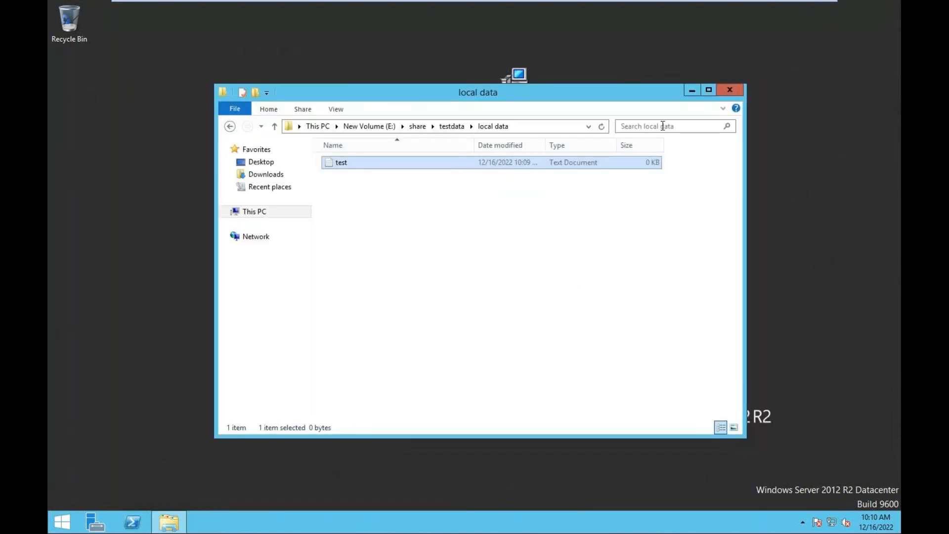
left_click(729, 91)
mouse_move(580, 1)
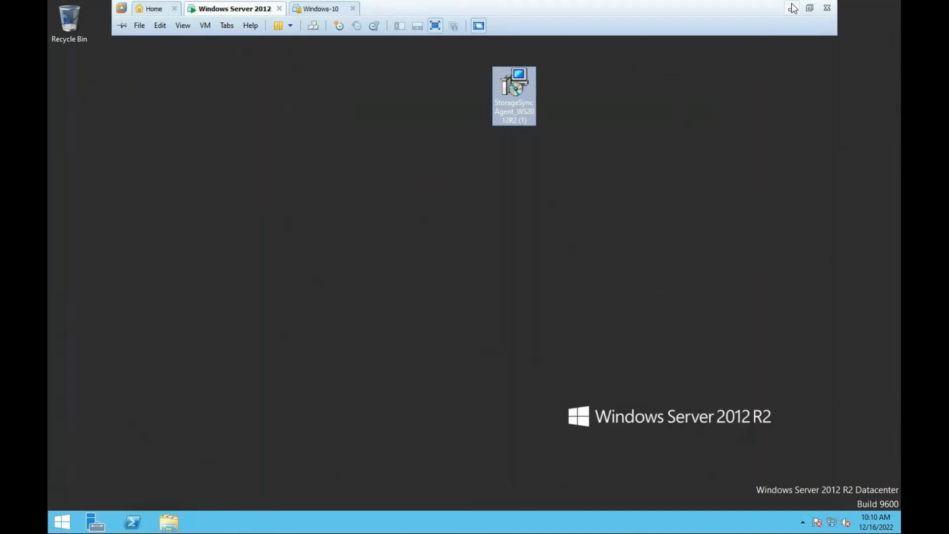
Refresh the azurefile share in Azure and open the synced local data folder to find test.txt
left_click(791, 11)
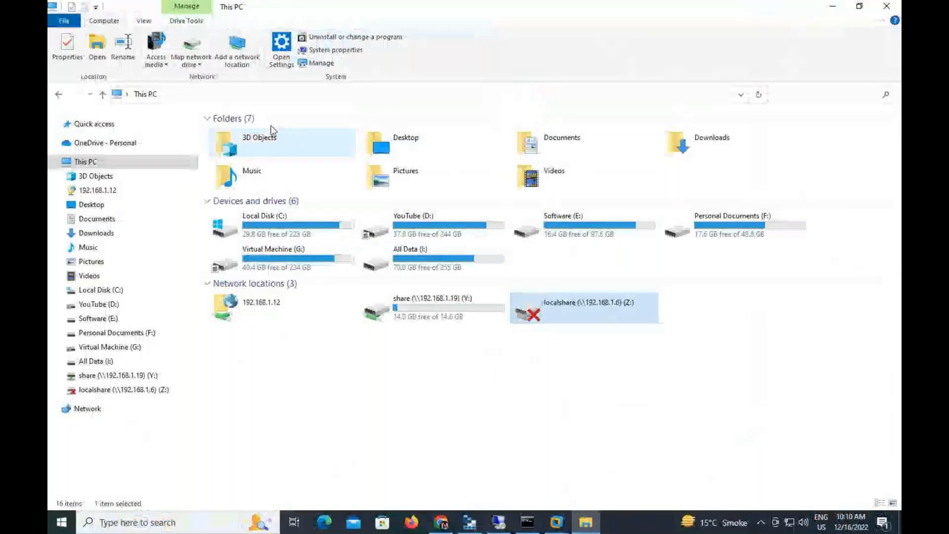
left_click(441, 522)
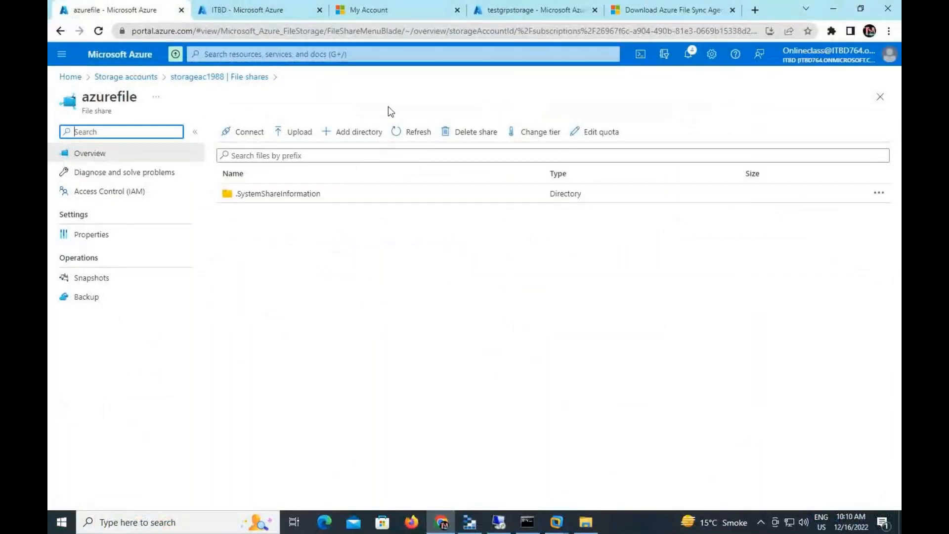
left_click(411, 139)
left_click(245, 213)
left_click(252, 216)
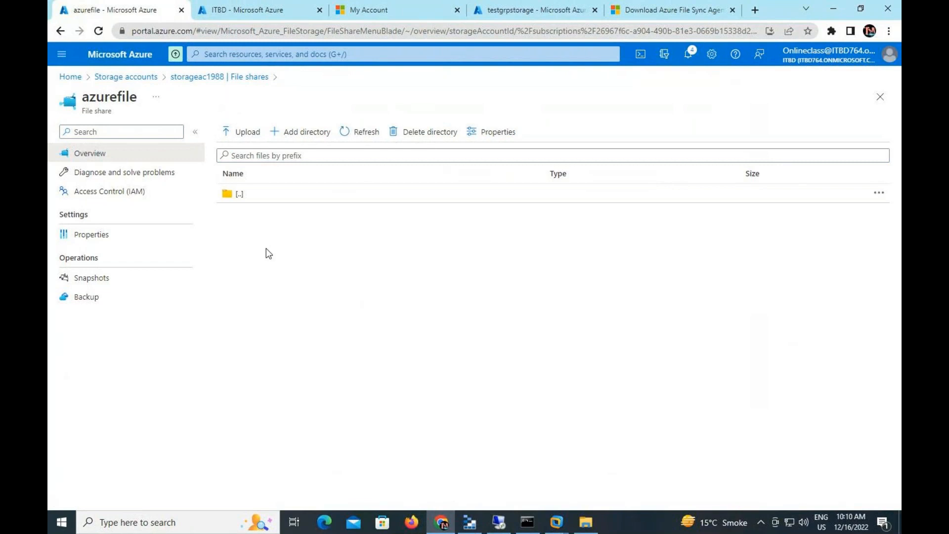
left_click(362, 138)
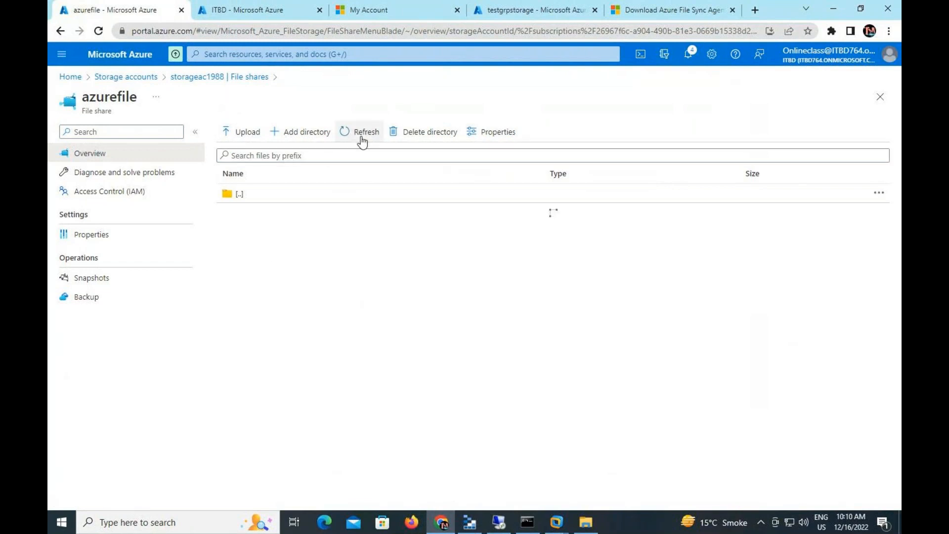
left_click(242, 216)
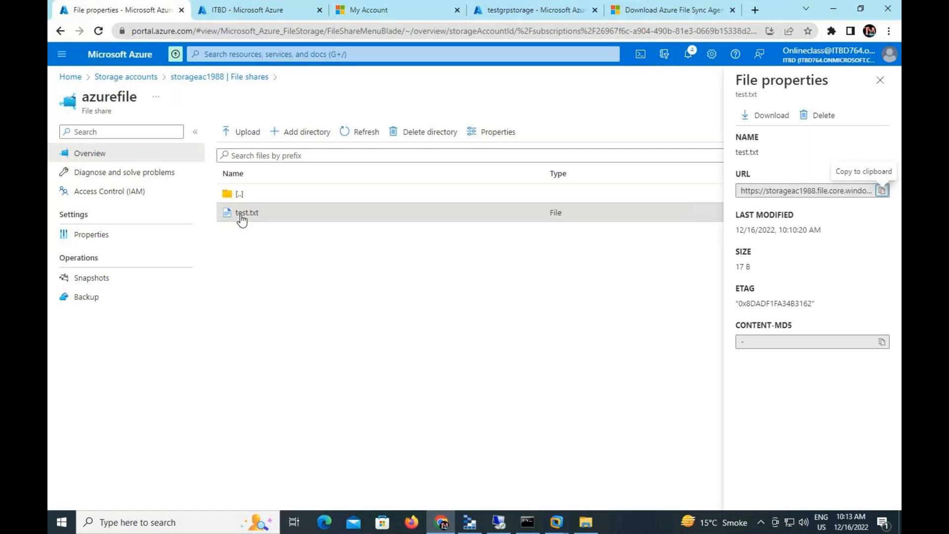
After reviewing test.txt's 17 B properties, move to the other Azure portal tab
left_click(252, 11)
Stop the Domain virtual machine, then close Chrome and return to the macOS desktop
left_click(145, 55)
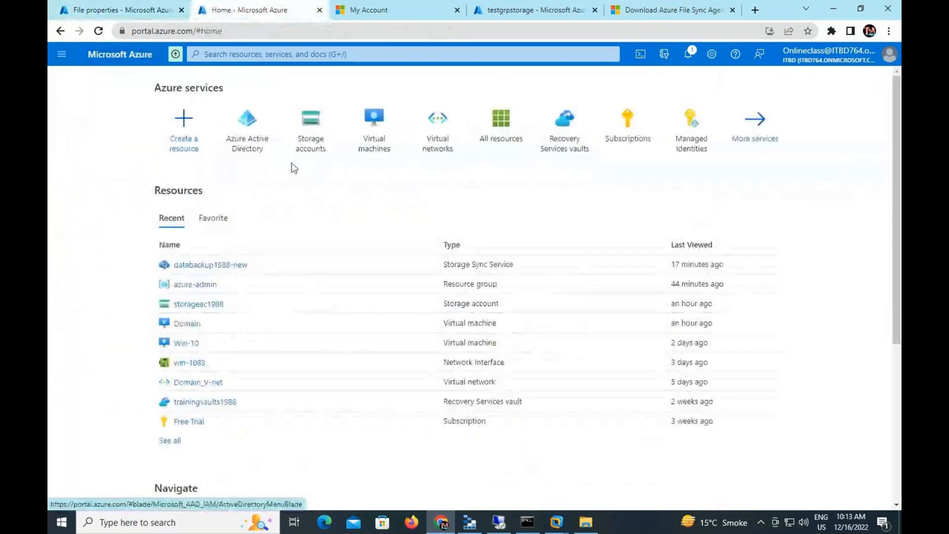
left_click(383, 146)
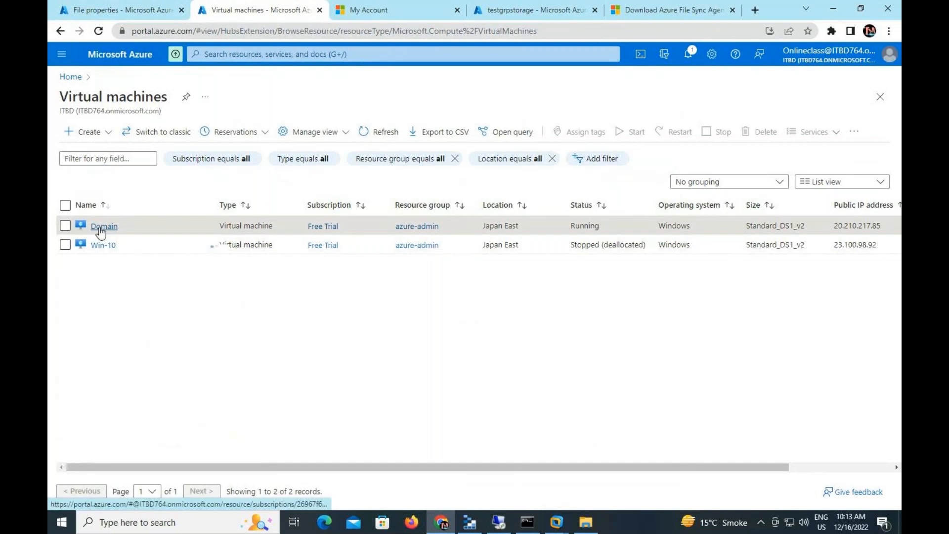
left_click(104, 226)
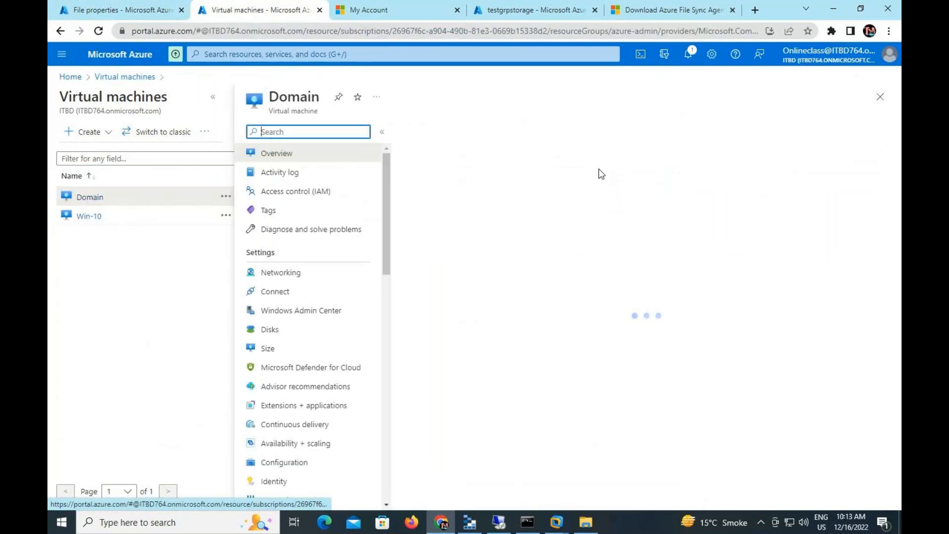
left_click(575, 132)
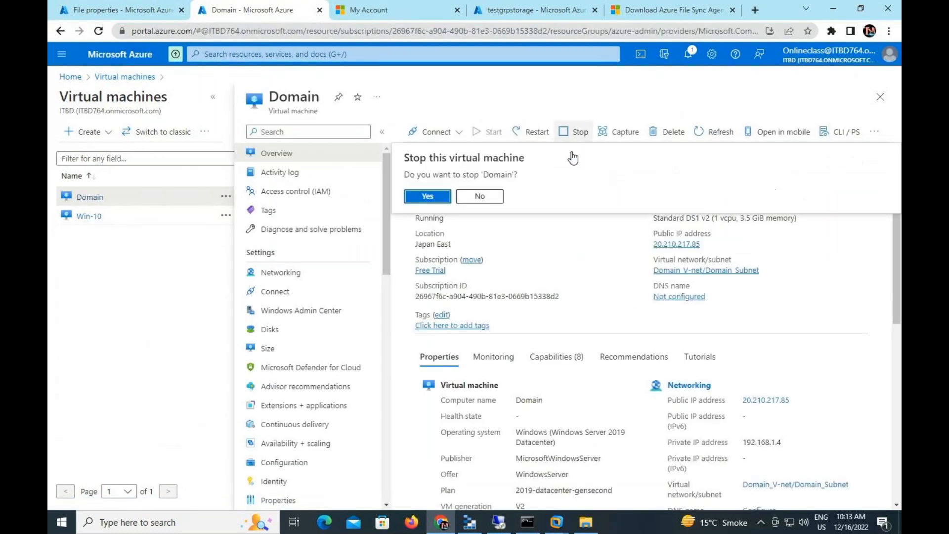
left_click(437, 196)
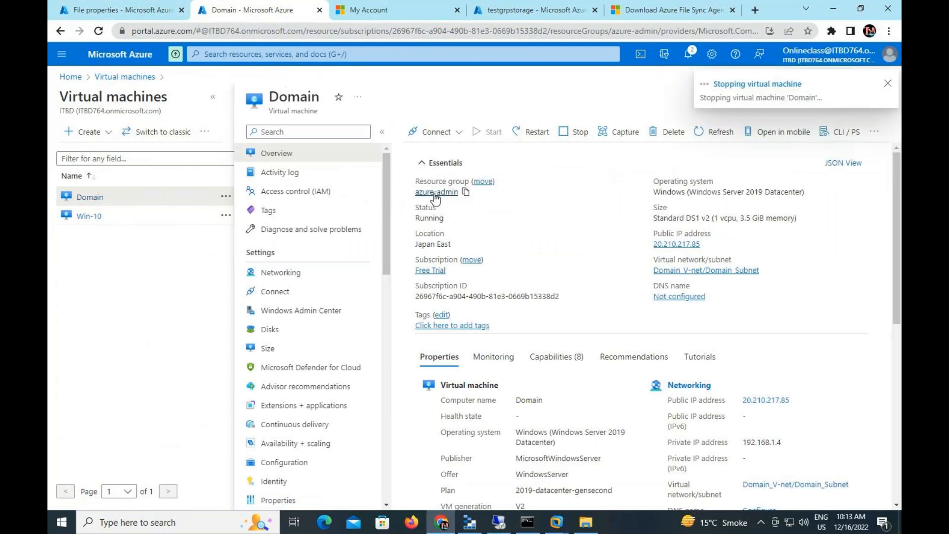
left_click(888, 9)
key("ctrl+Left")
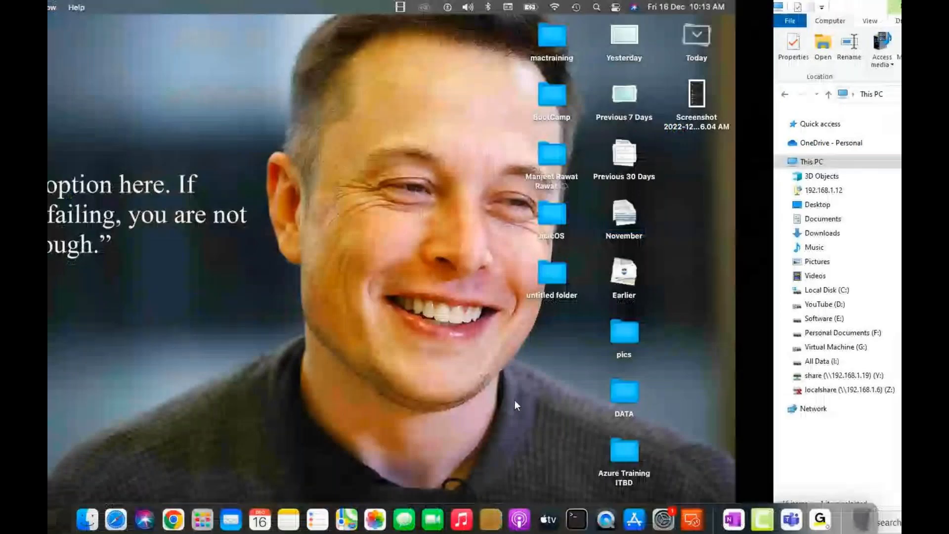